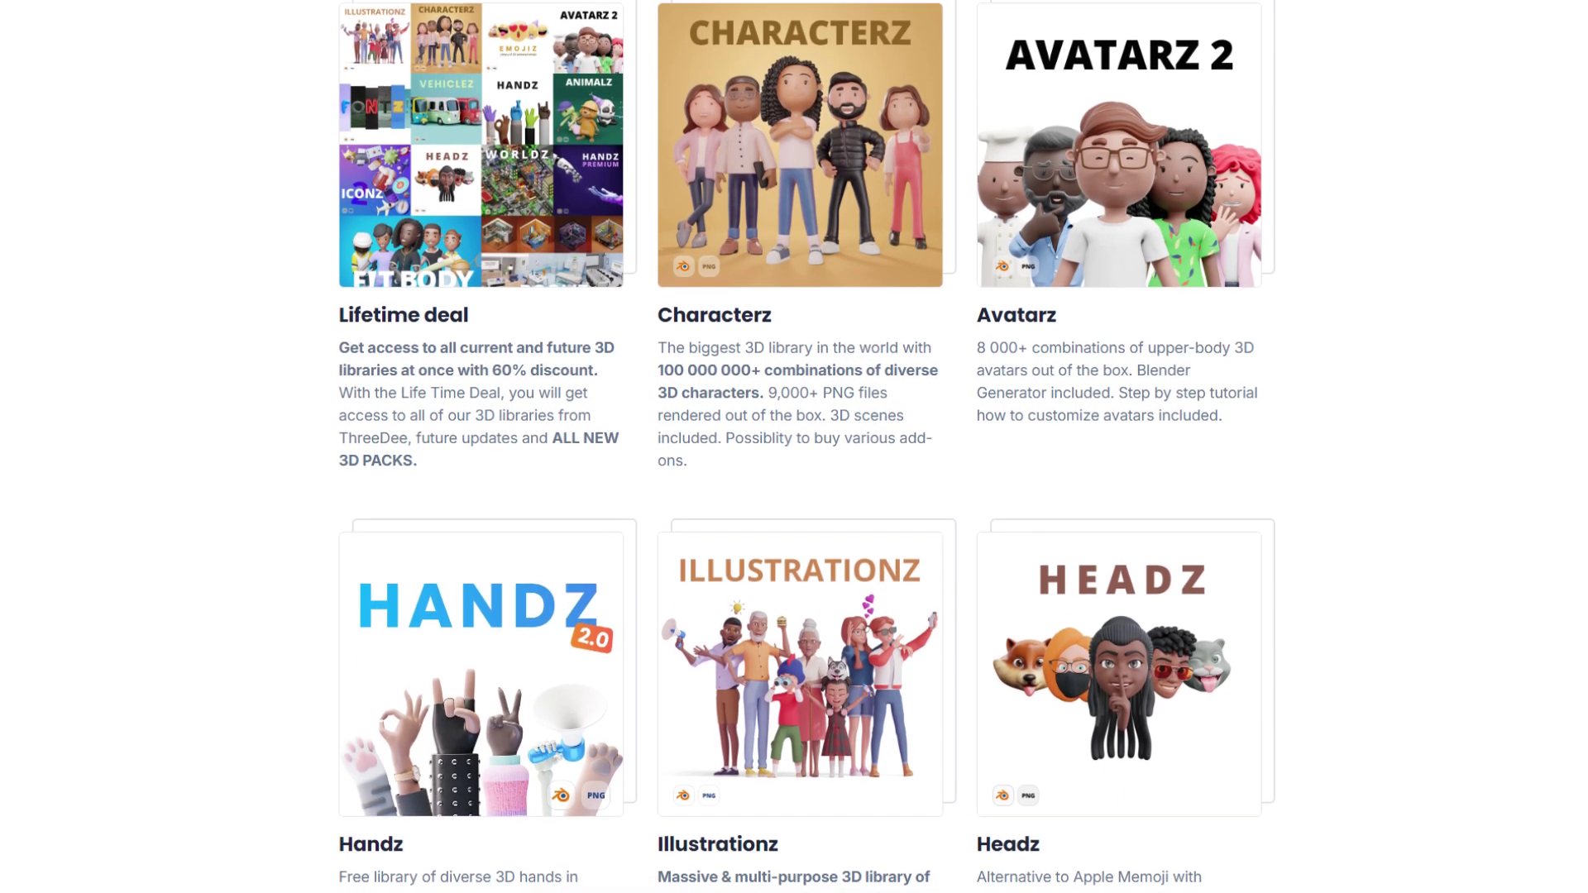
{"action": "scroll", "coordinate": [794, 446], "scroll_direction": "down", "scroll_amount": 20}
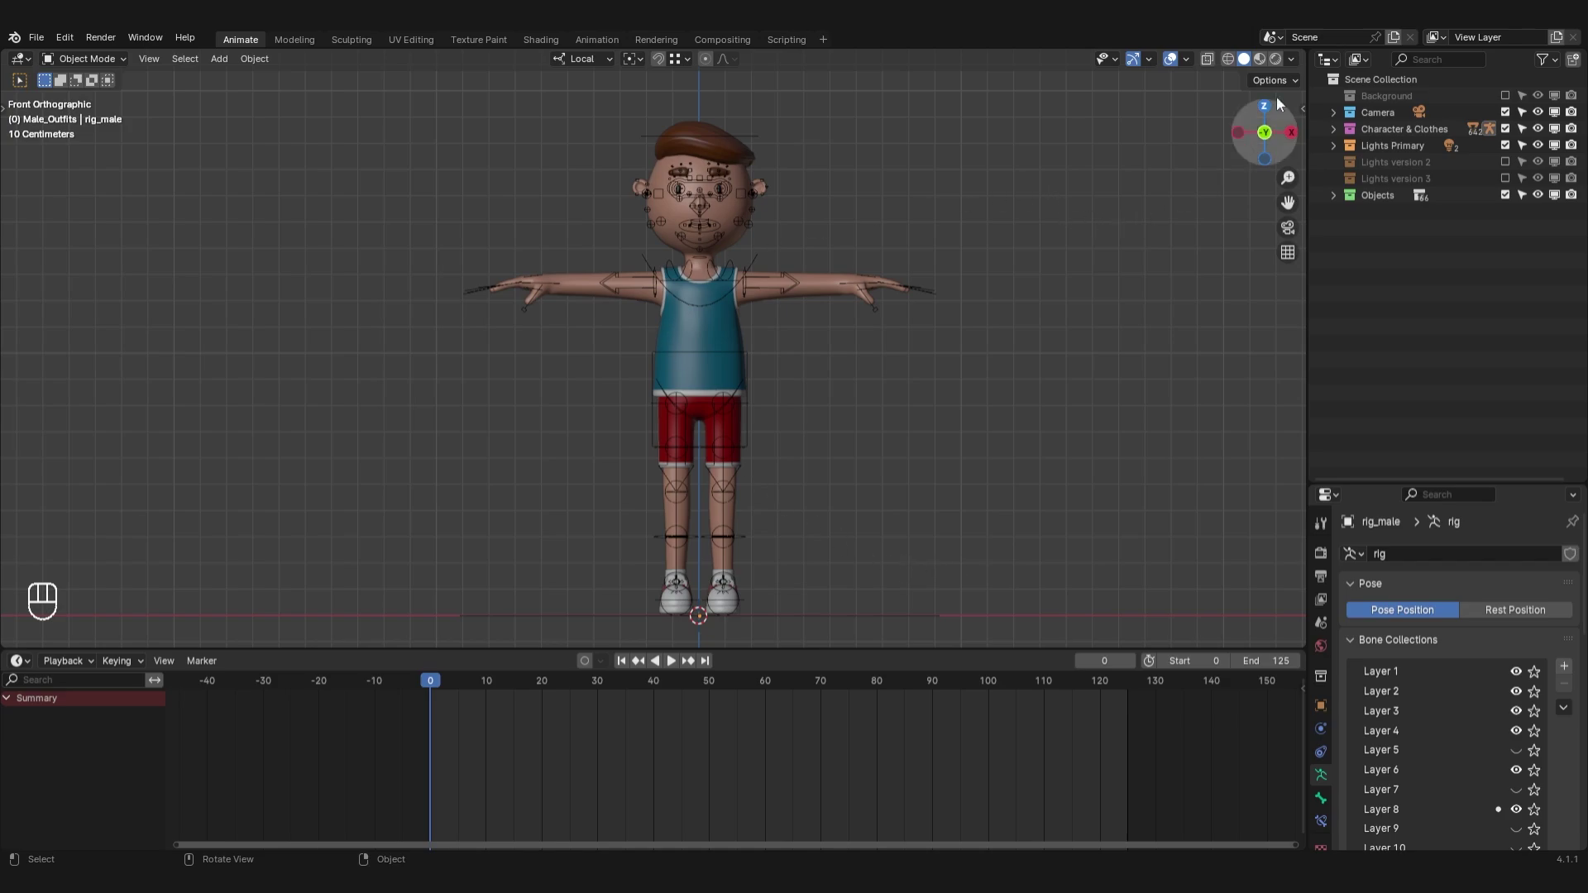
Set the solid viewport shading to Flat lighting with Shadow and Cavity enabled, and raise the shadow intensity
{"action": "left_click", "coordinate": [1292, 59]}
{"action": "left_click", "coordinate": [1339, 140]}
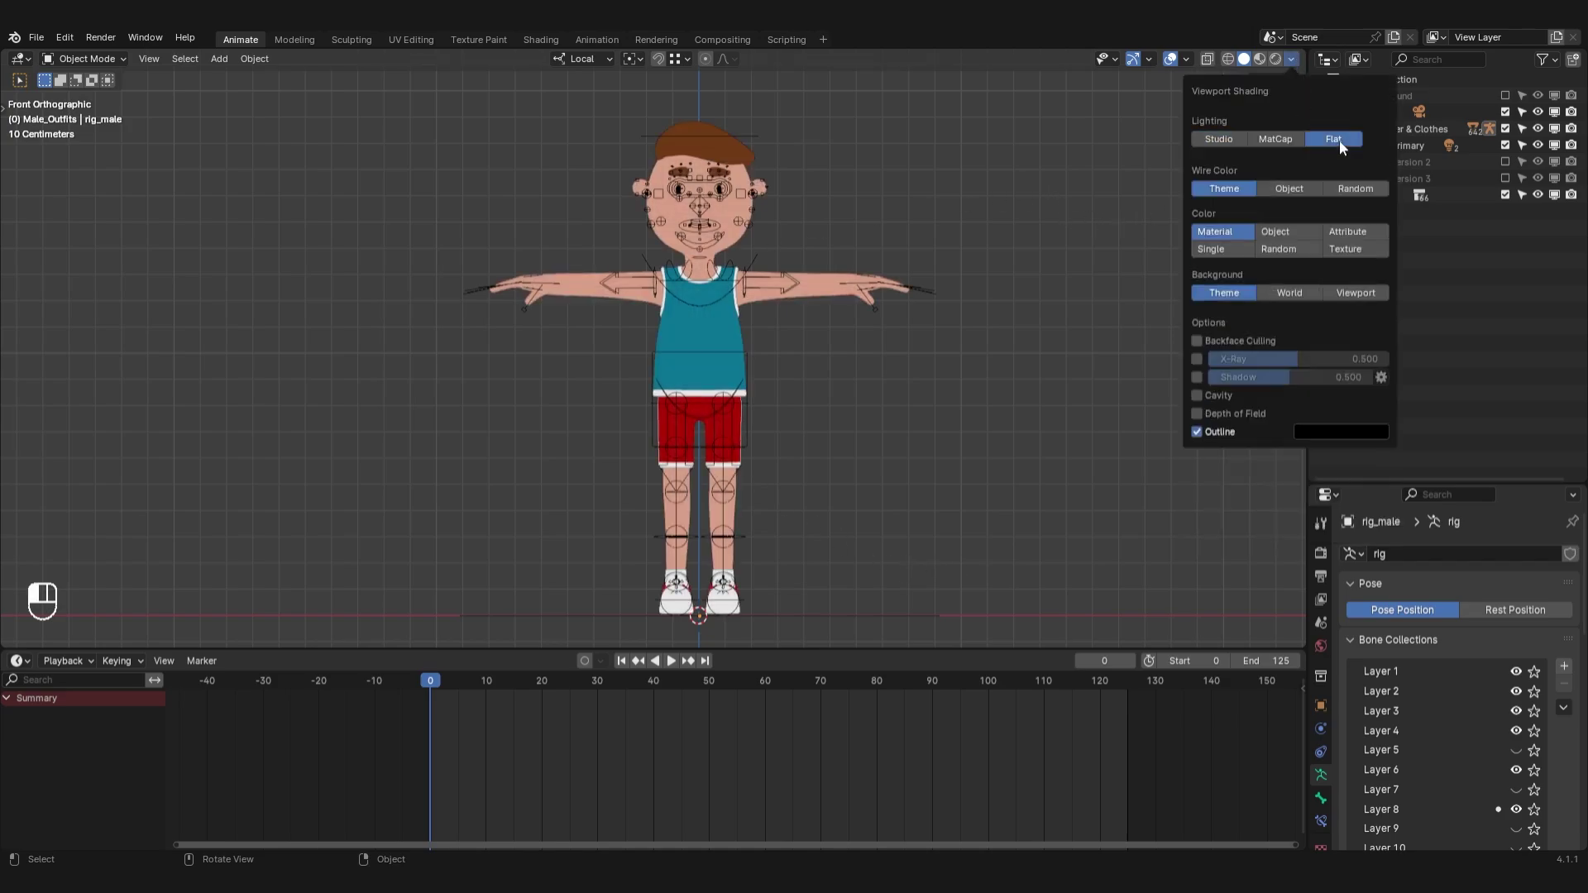
{"action": "left_click", "coordinate": [1291, 60]}
{"action": "left_click", "coordinate": [1198, 376]}
{"action": "left_click", "coordinate": [1196, 396]}
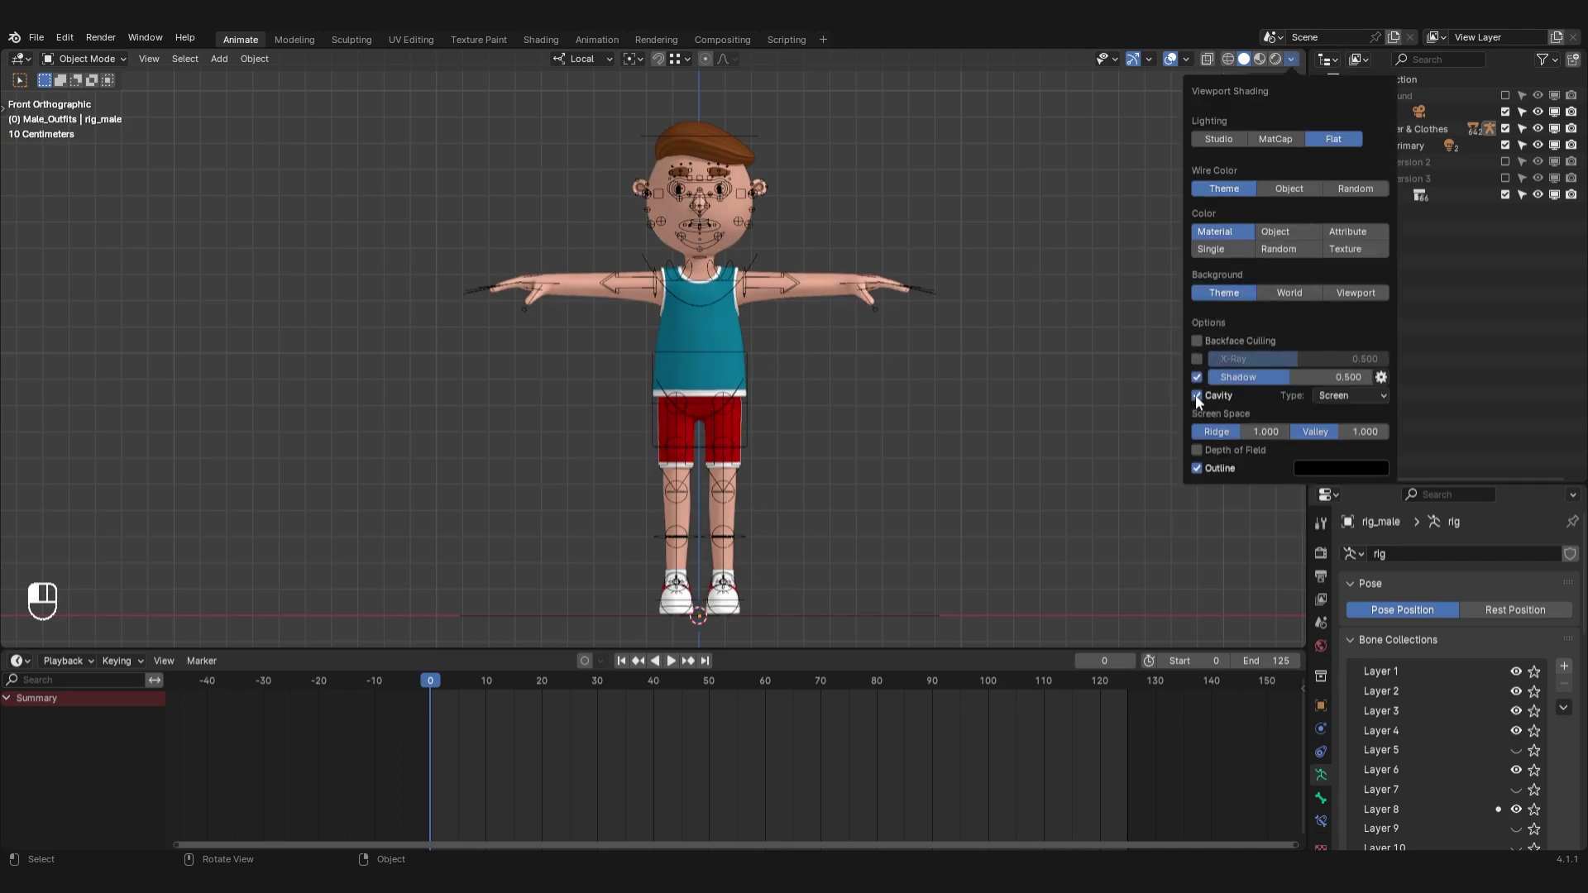
{"action": "left_click_drag", "start_coordinate": [1287, 377], "coordinate": [1310, 378]}
Switch the male rig to Pose Mode, select the head bone and show its transform and rig properties
{"action": "middle_click_drag", "start_coordinate": [845, 408], "coordinate": [900, 386]}
{"action": "key", "text": "ctrl+Tab"}
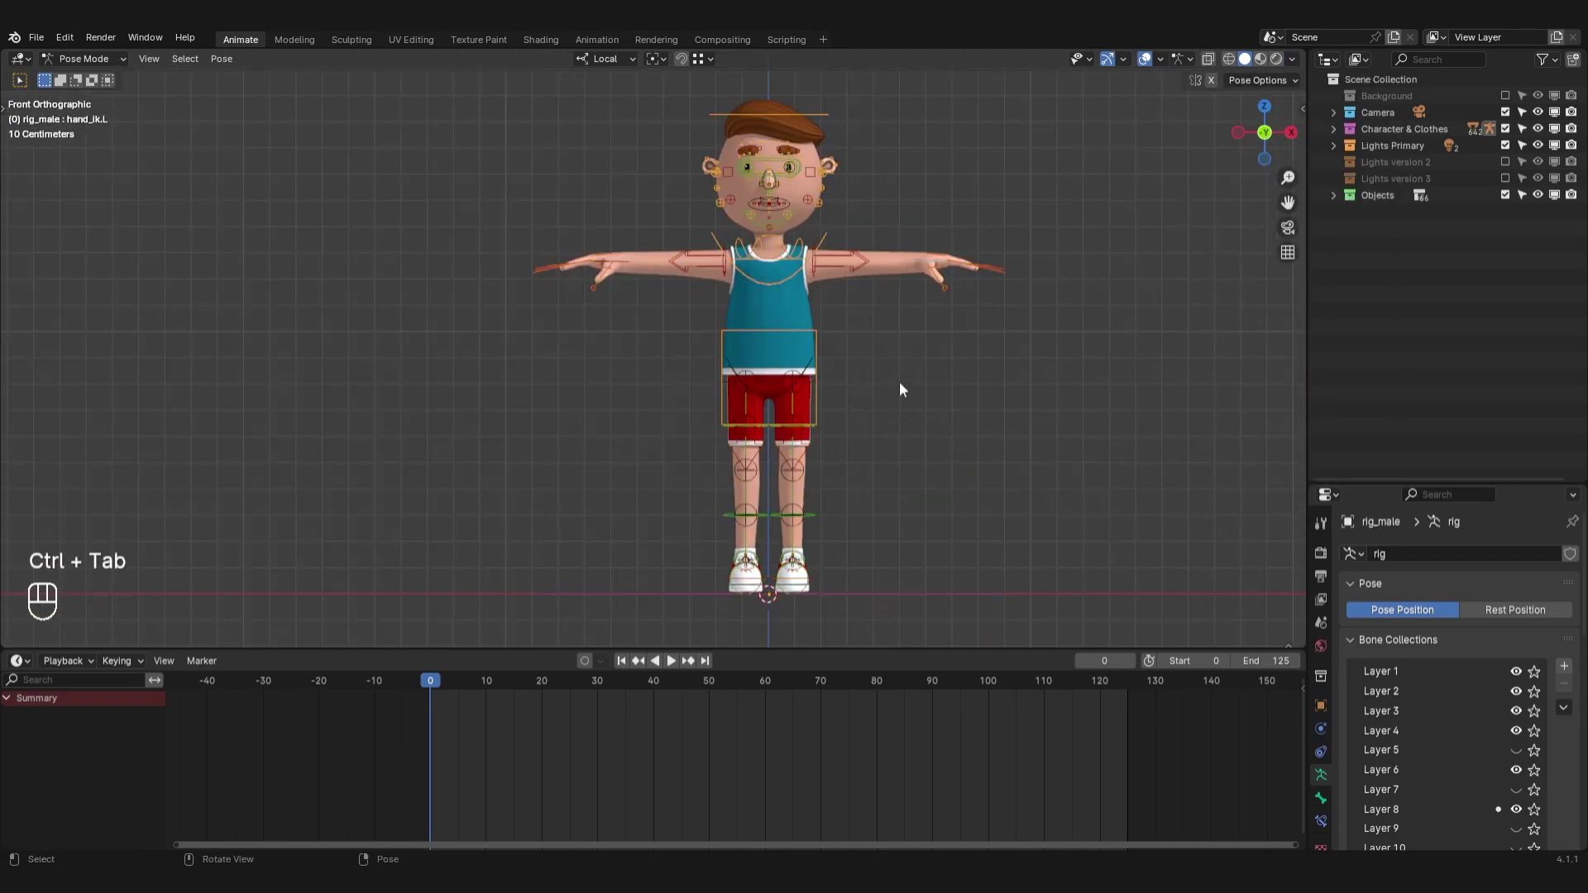
{"action": "scroll", "coordinate": [816, 182], "scroll_direction": "up", "scroll_amount": 2}
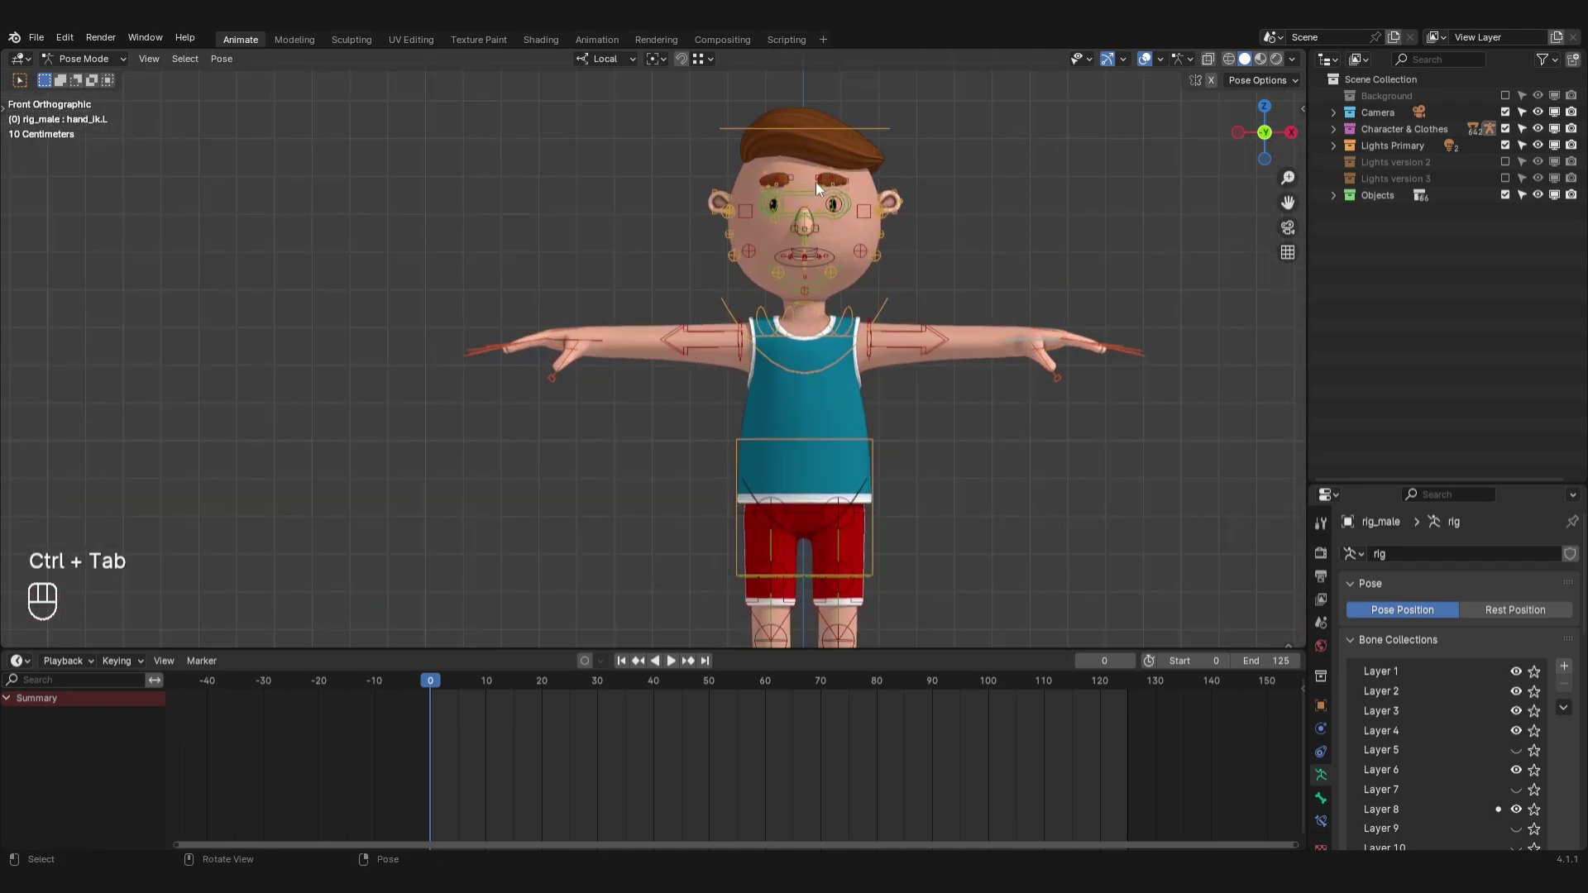
{"action": "left_click", "coordinate": [875, 129]}
{"action": "middle_click_drag", "start_coordinate": [950, 152], "coordinate": [835, 272], "text": "shift"}
{"action": "key", "text": "n"}
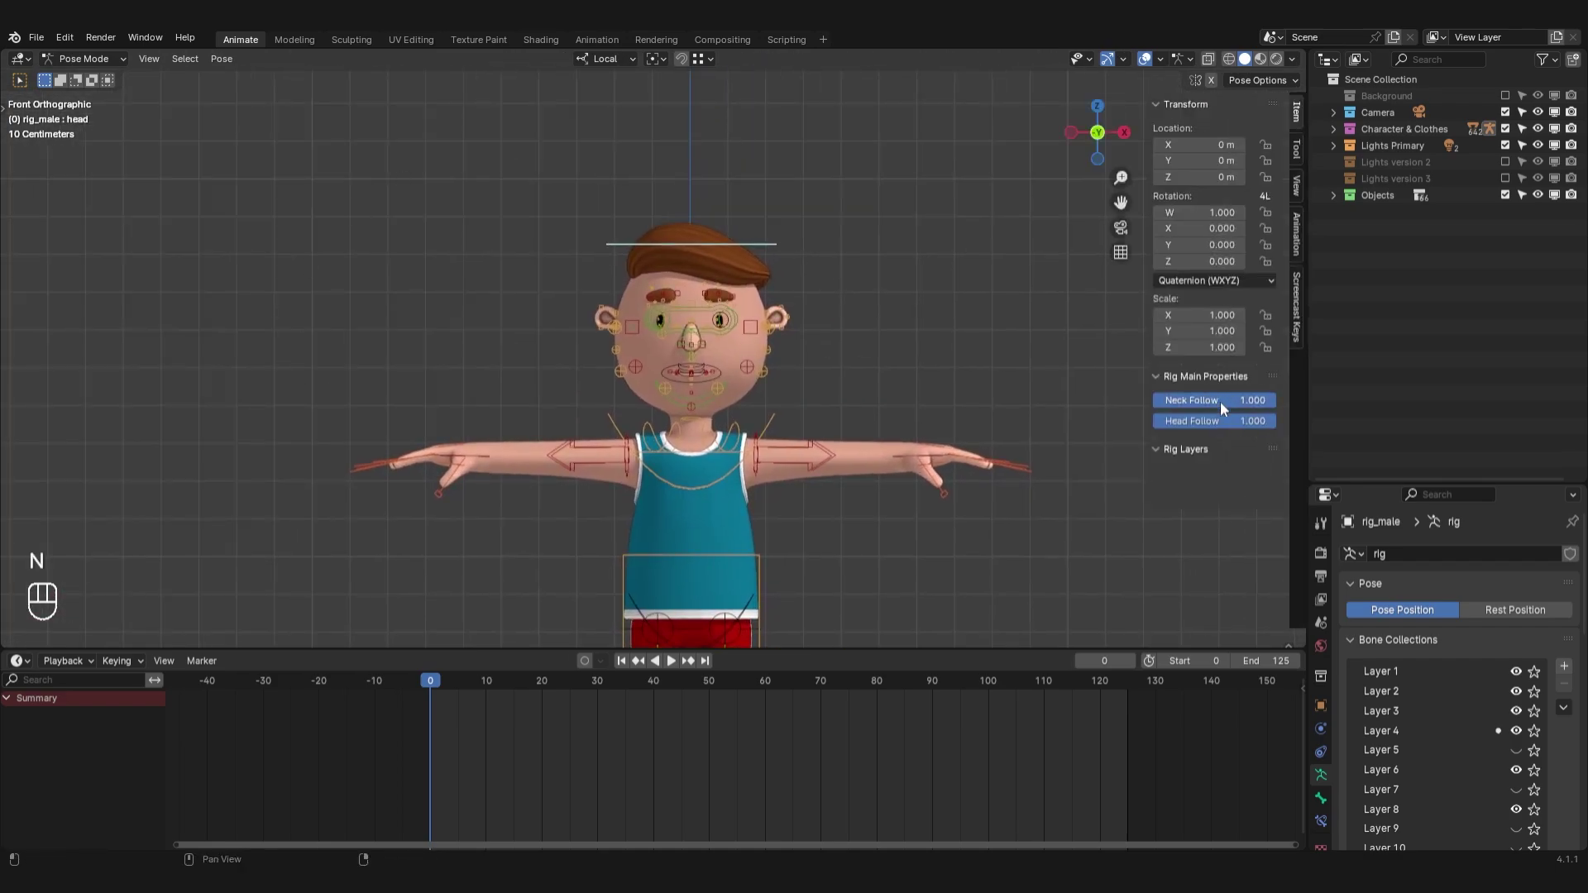
Rotate the chest bone to test how the head and neck follow it, and clear the rotation
{"action": "left_click", "coordinate": [716, 484]}
{"action": "key", "text": "r"}
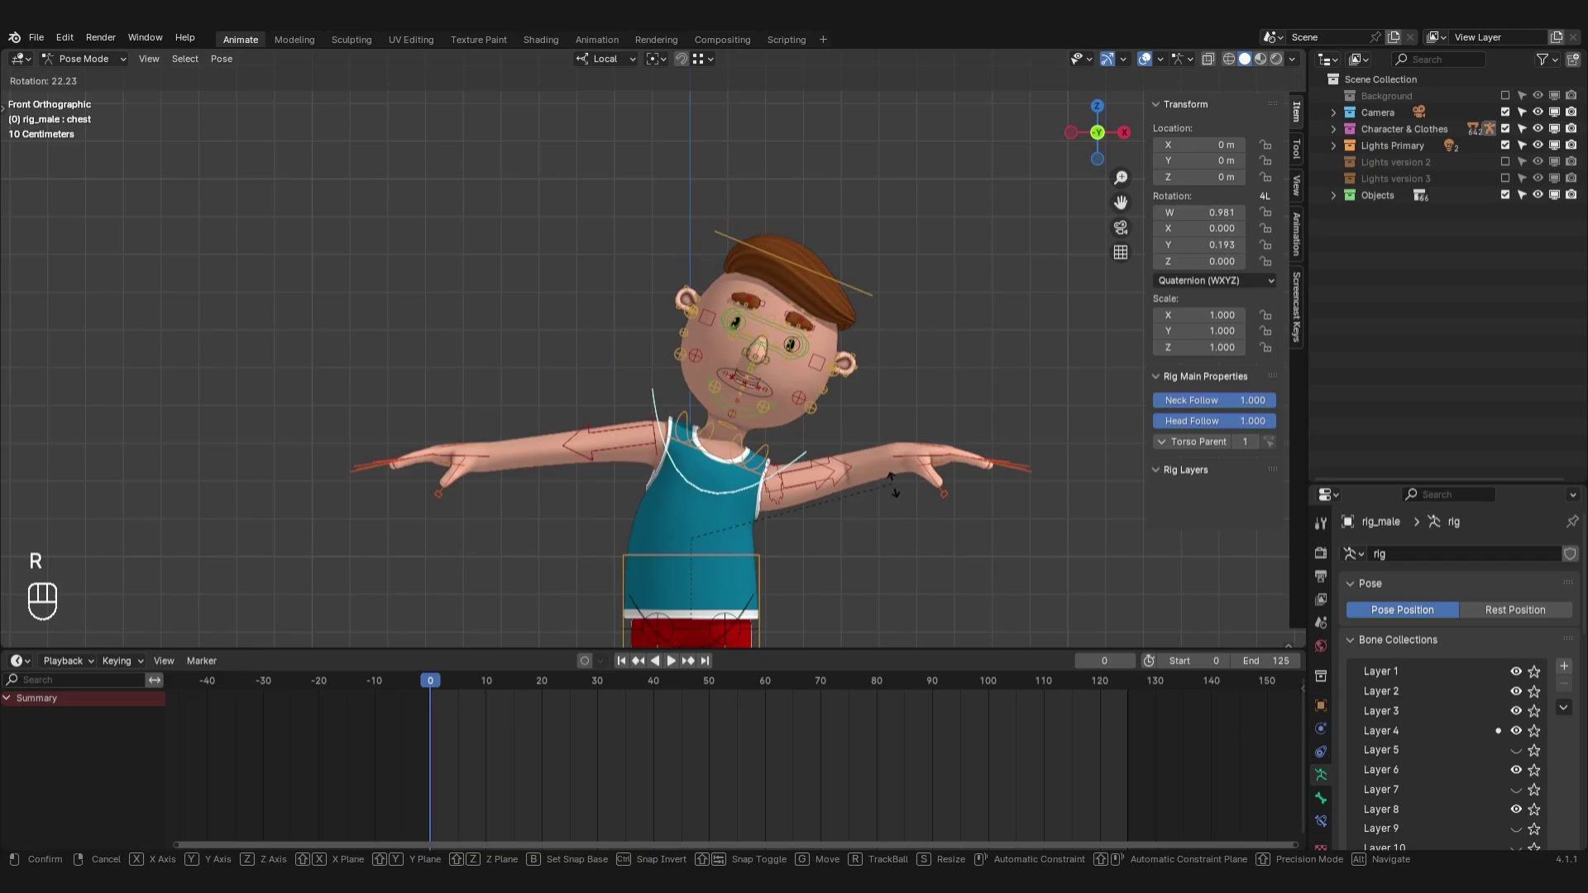
{"action": "left_click", "coordinate": [827, 394]}
{"action": "key", "text": "alt+r"}
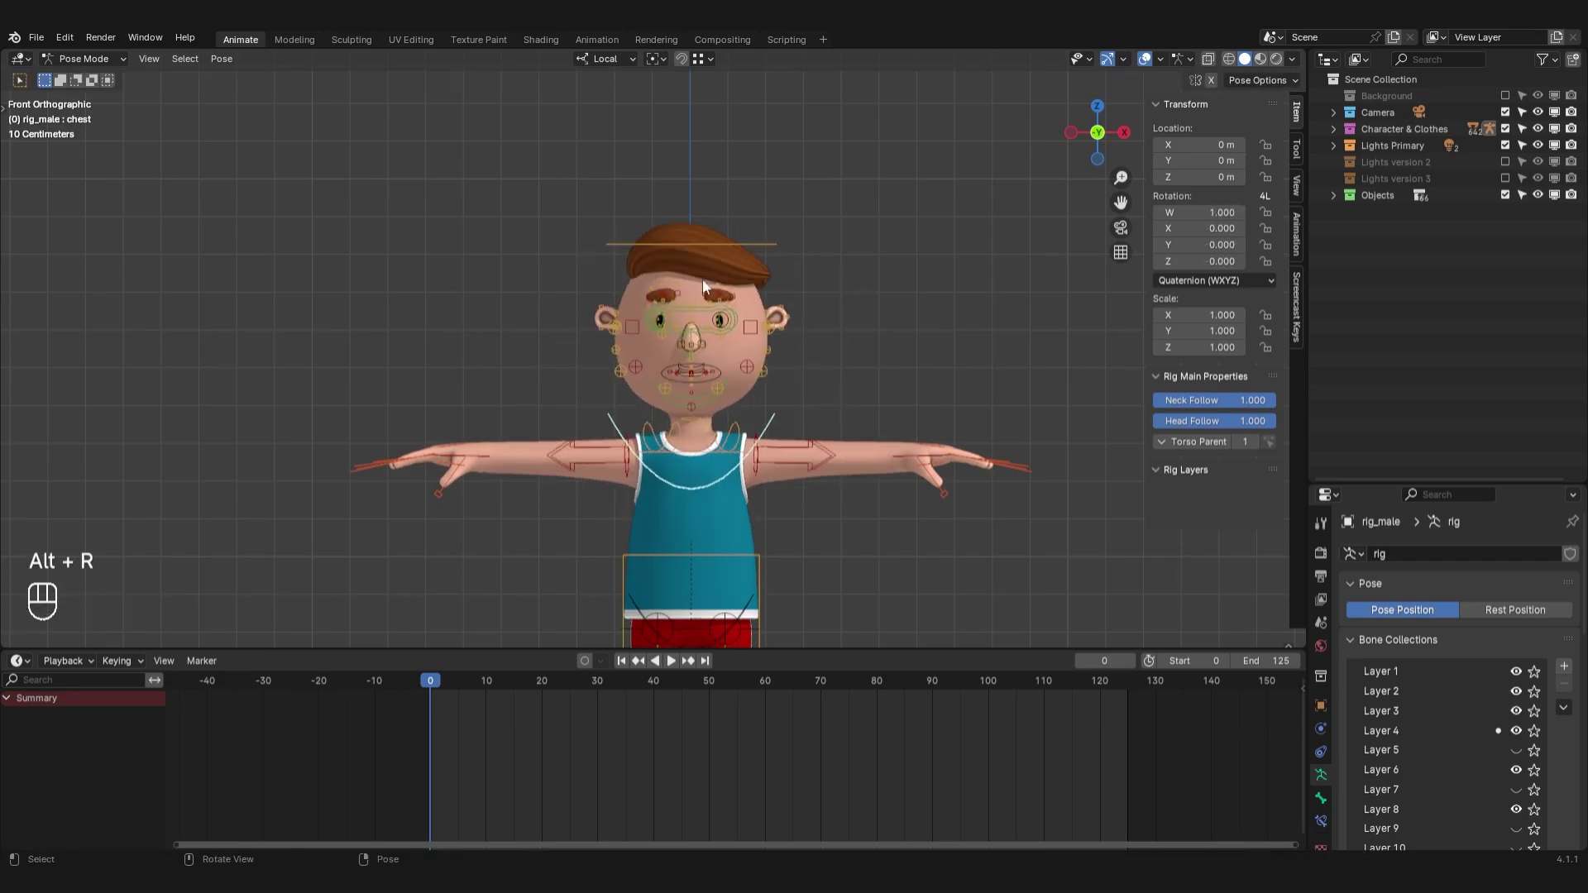
Set the rig's Neck Follow and Head Follow to 0
{"action": "double_click", "coordinate": [1244, 401]}
{"action": "type", "text": "0"}
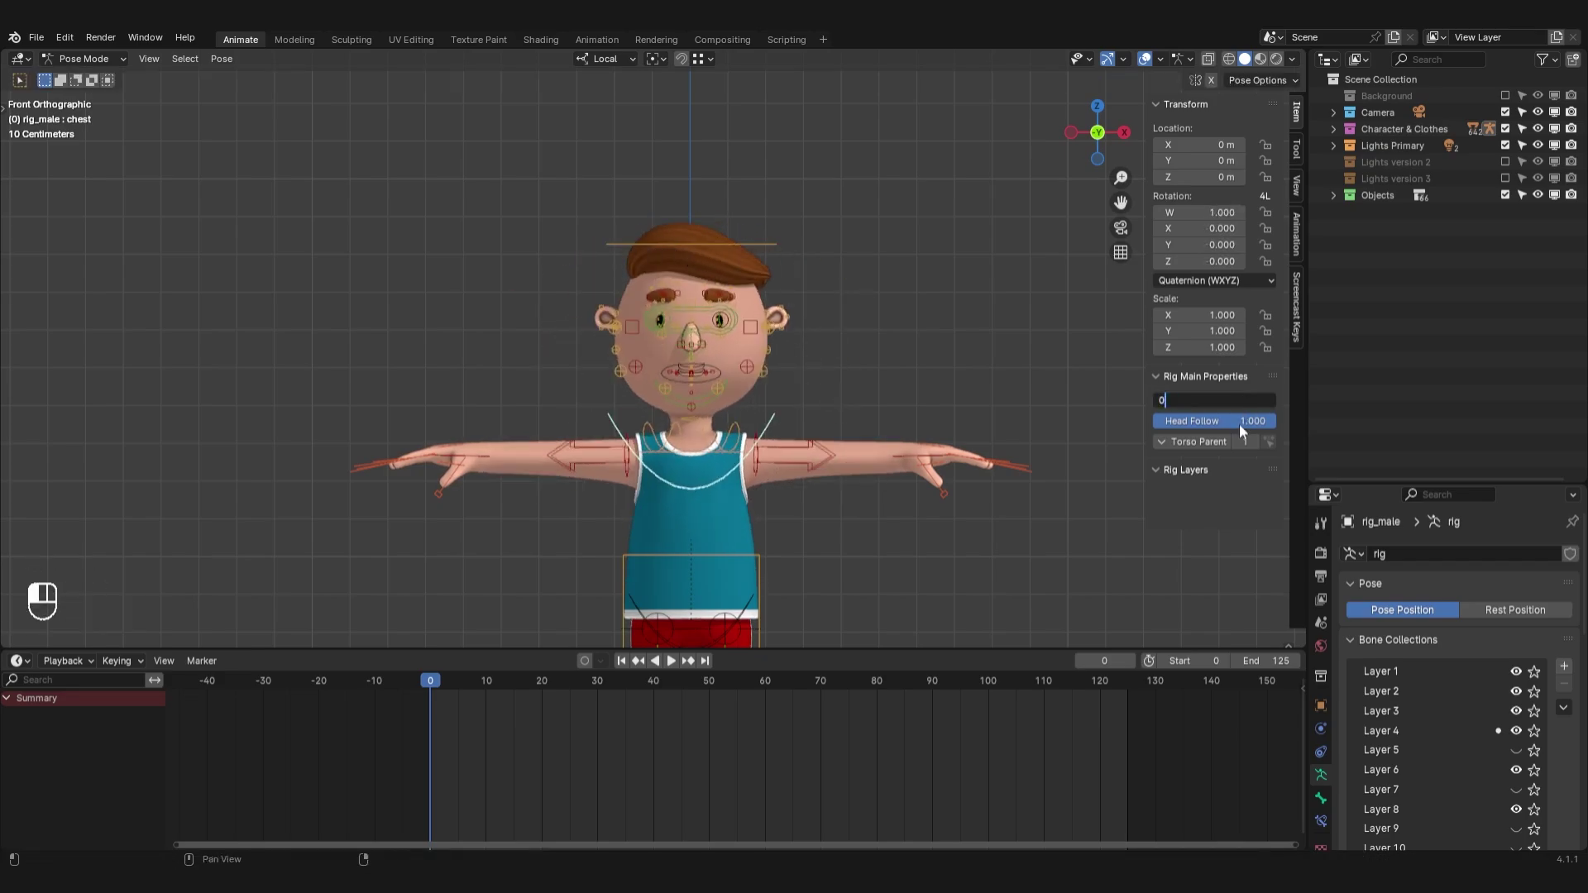
{"action": "double_click", "coordinate": [1239, 422]}
{"action": "type", "text": "0"}
{"action": "left_click", "coordinate": [1227, 382]}
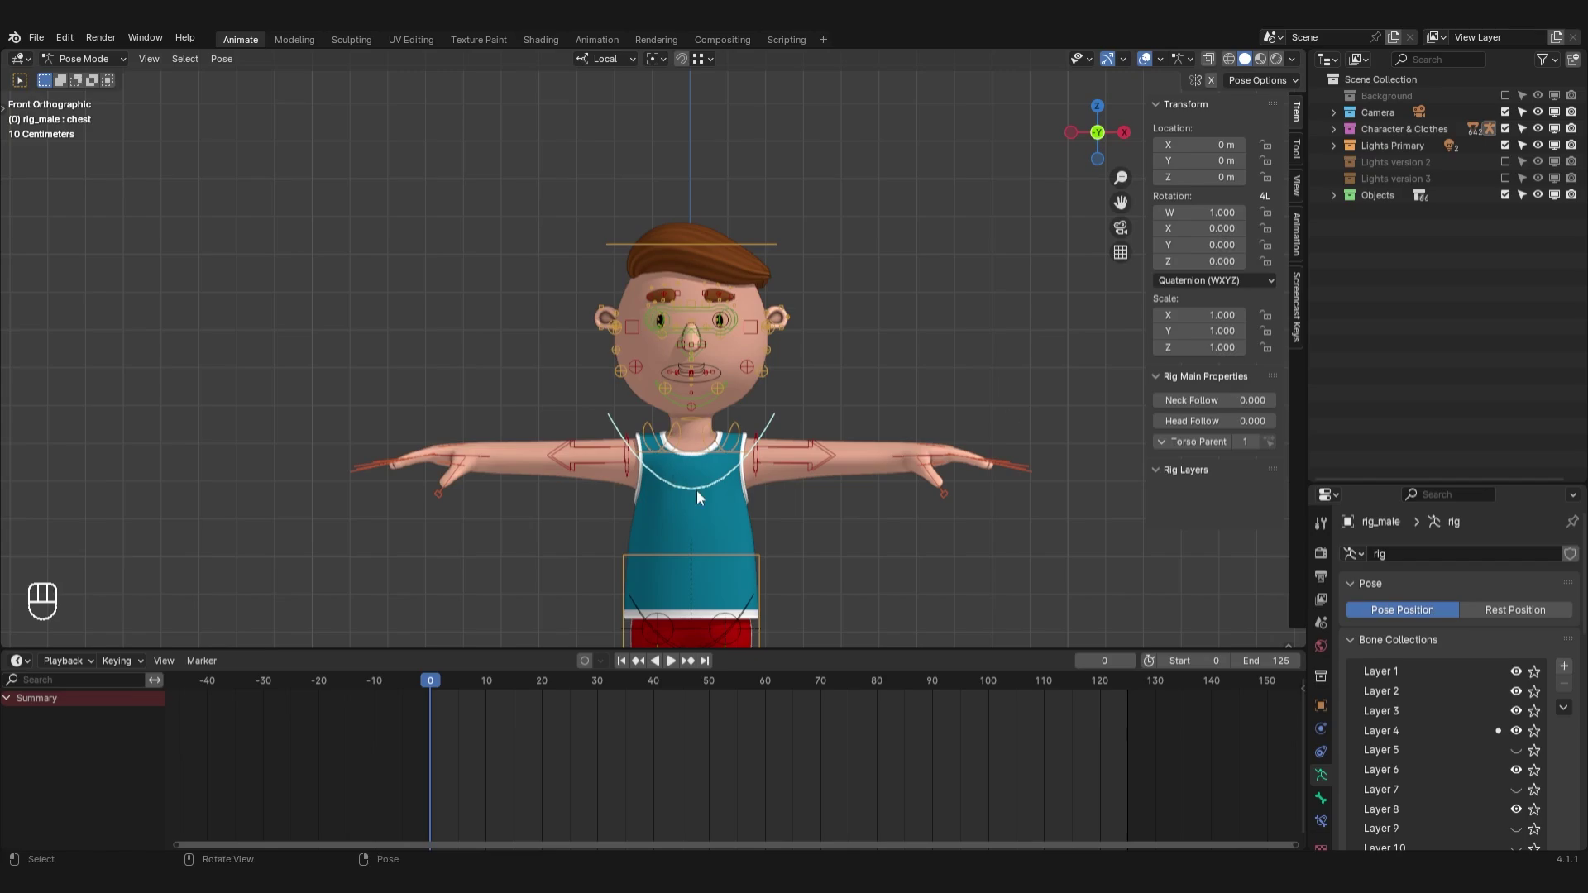
Test the head and hand behaviour by rotating the chest about 15 degrees each way, clearing its rotation each time
{"action": "key", "text": "r"}
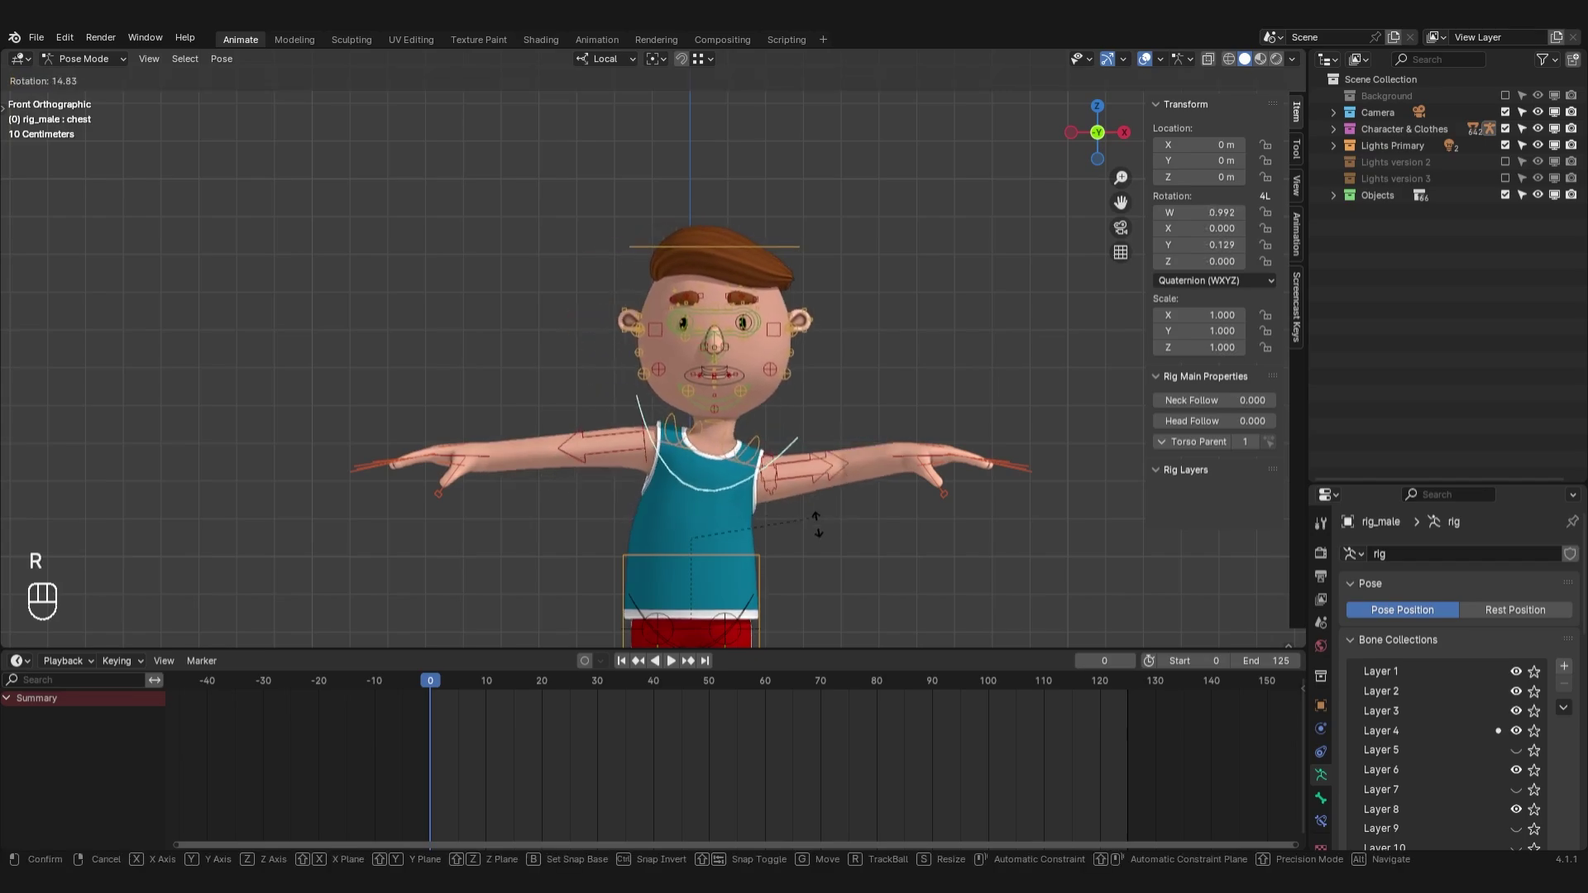
{"action": "left_click", "coordinate": [740, 463]}
{"action": "key", "text": "alt+r"}
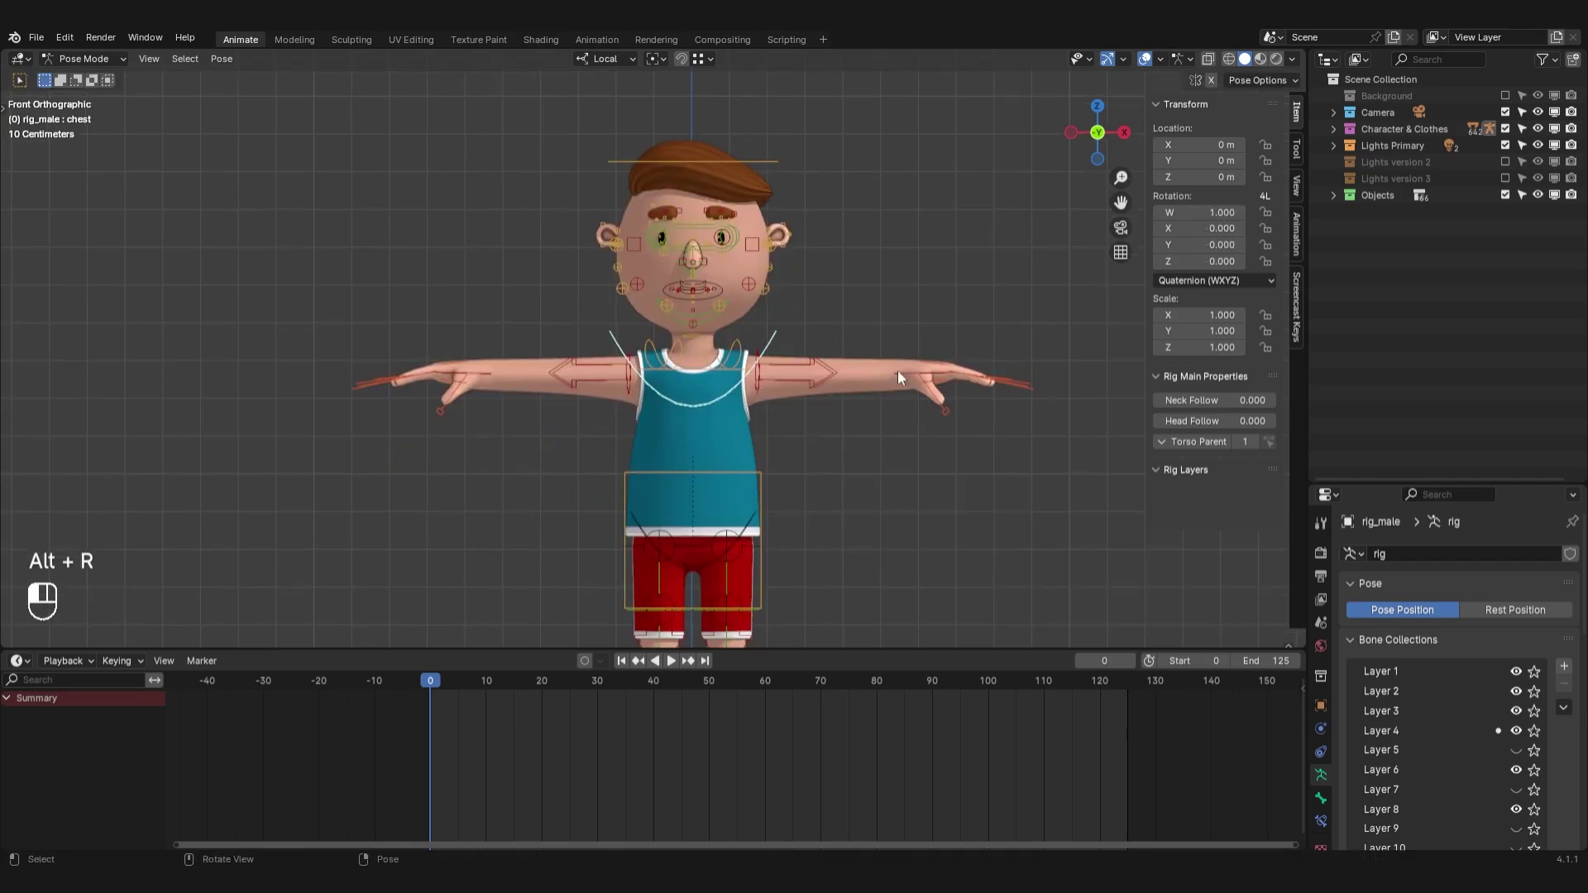
{"action": "left_click", "coordinate": [897, 369]}
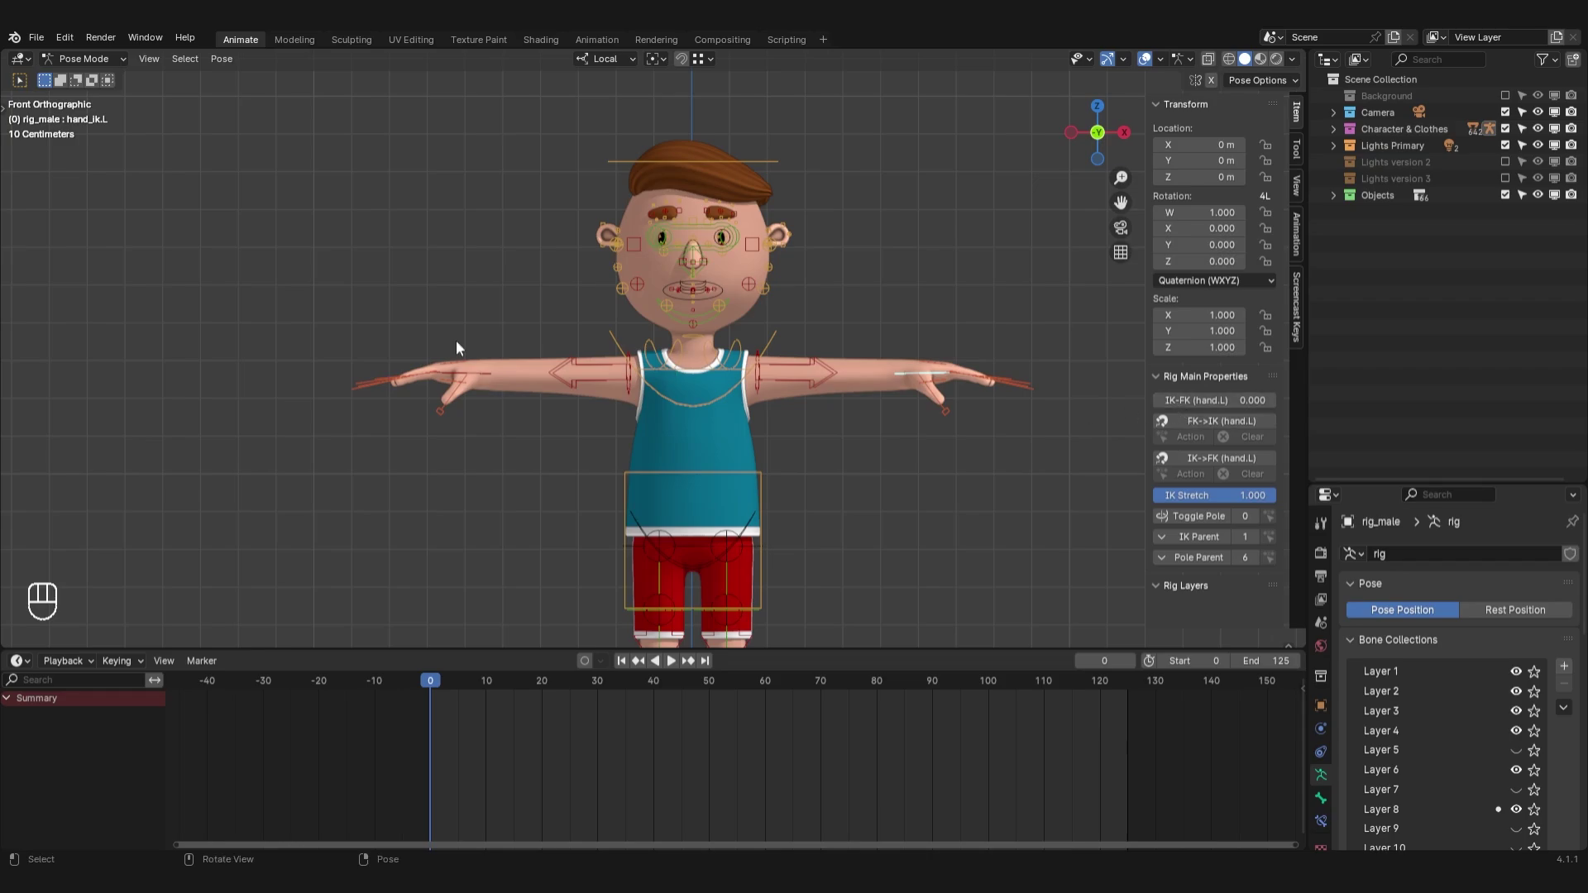
{"action": "left_click", "coordinate": [753, 405]}
{"action": "key", "text": "r"}
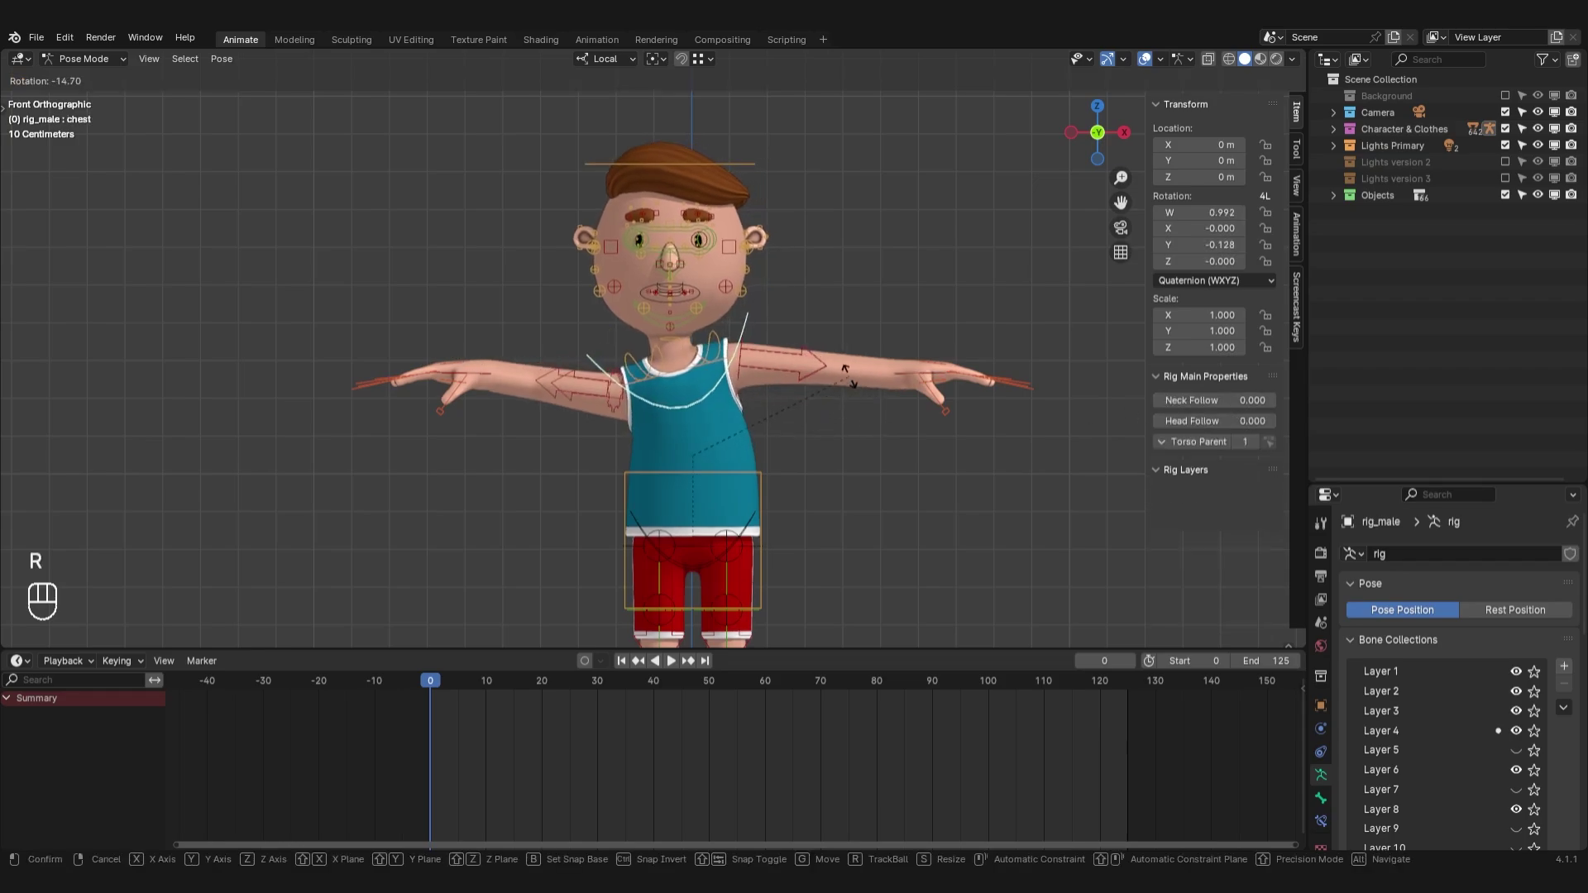
{"action": "left_click", "coordinate": [753, 400]}
{"action": "key", "text": "alt+r"}
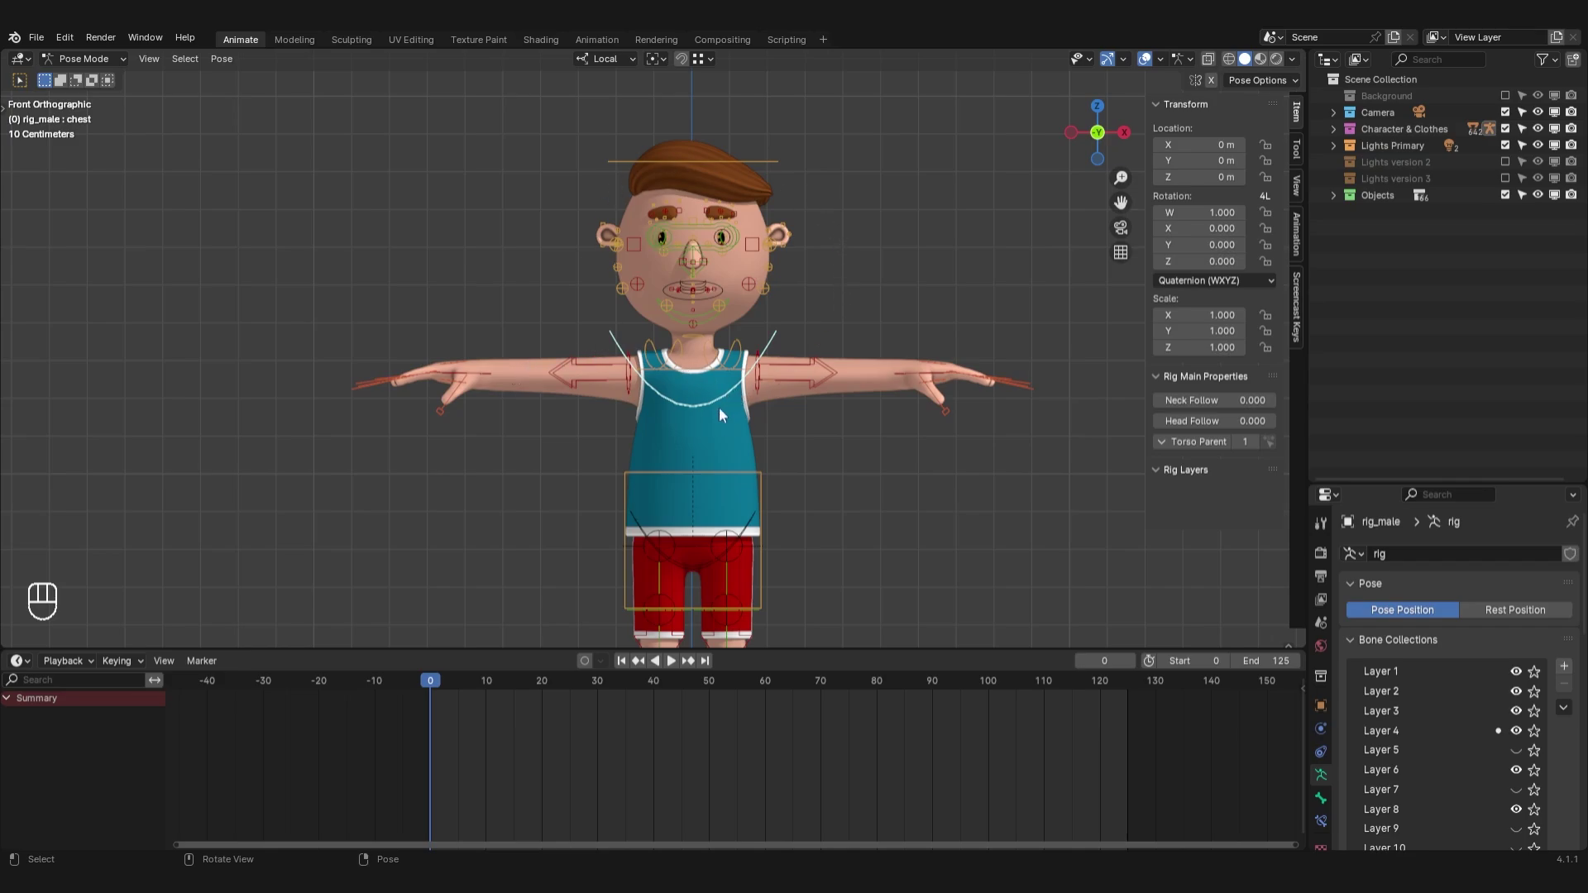
Set IK-FK to 1 for both the left and the right hand controls
{"action": "left_click", "coordinate": [900, 370]}
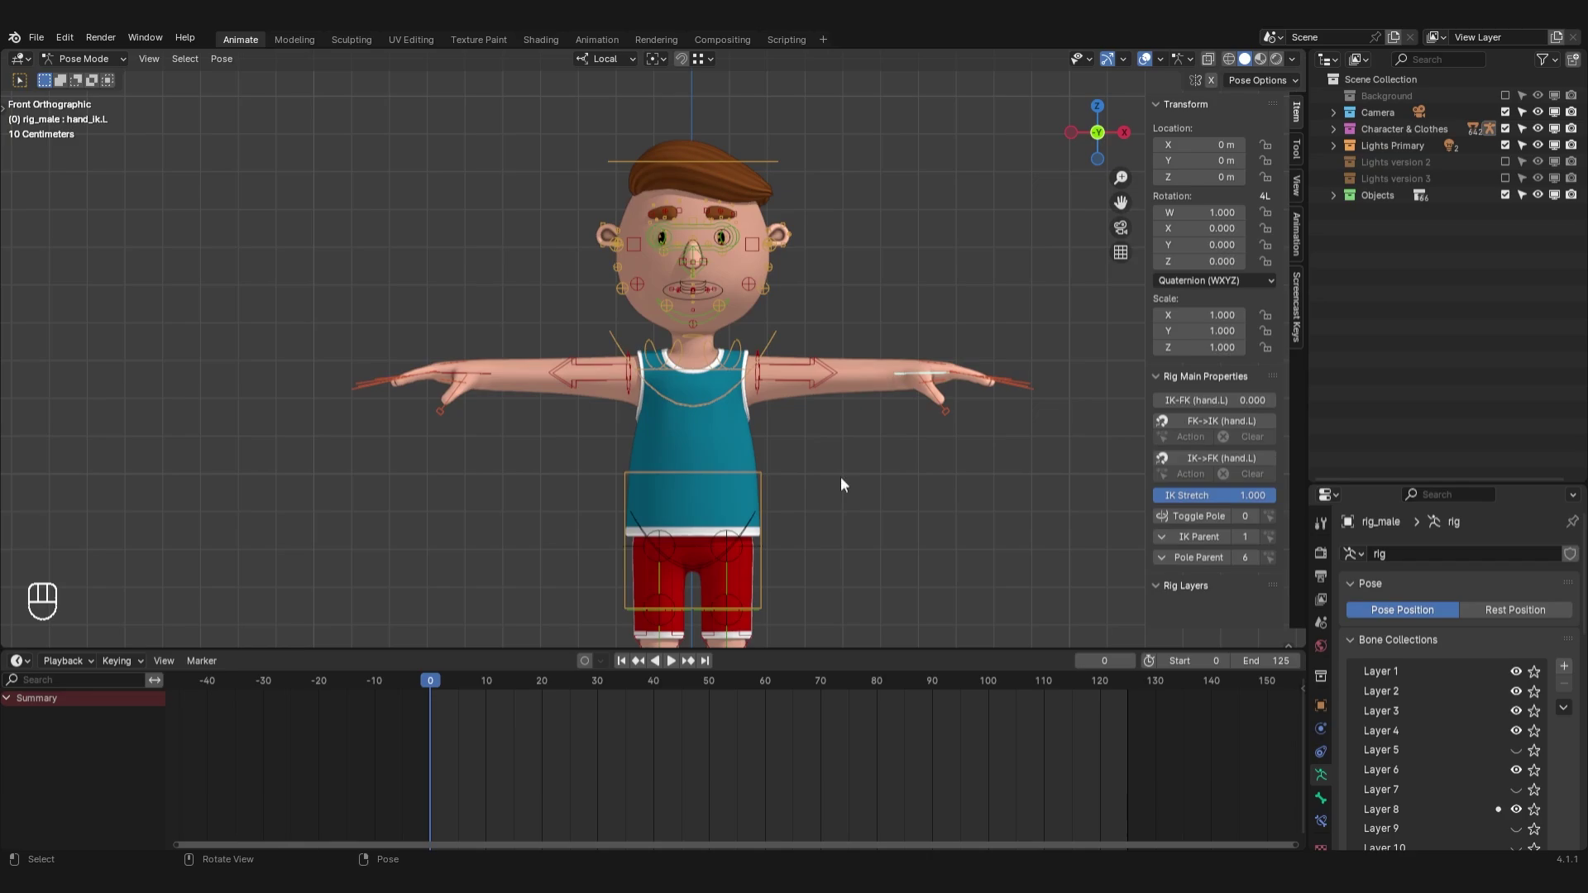
{"action": "double_click", "coordinate": [1243, 399]}
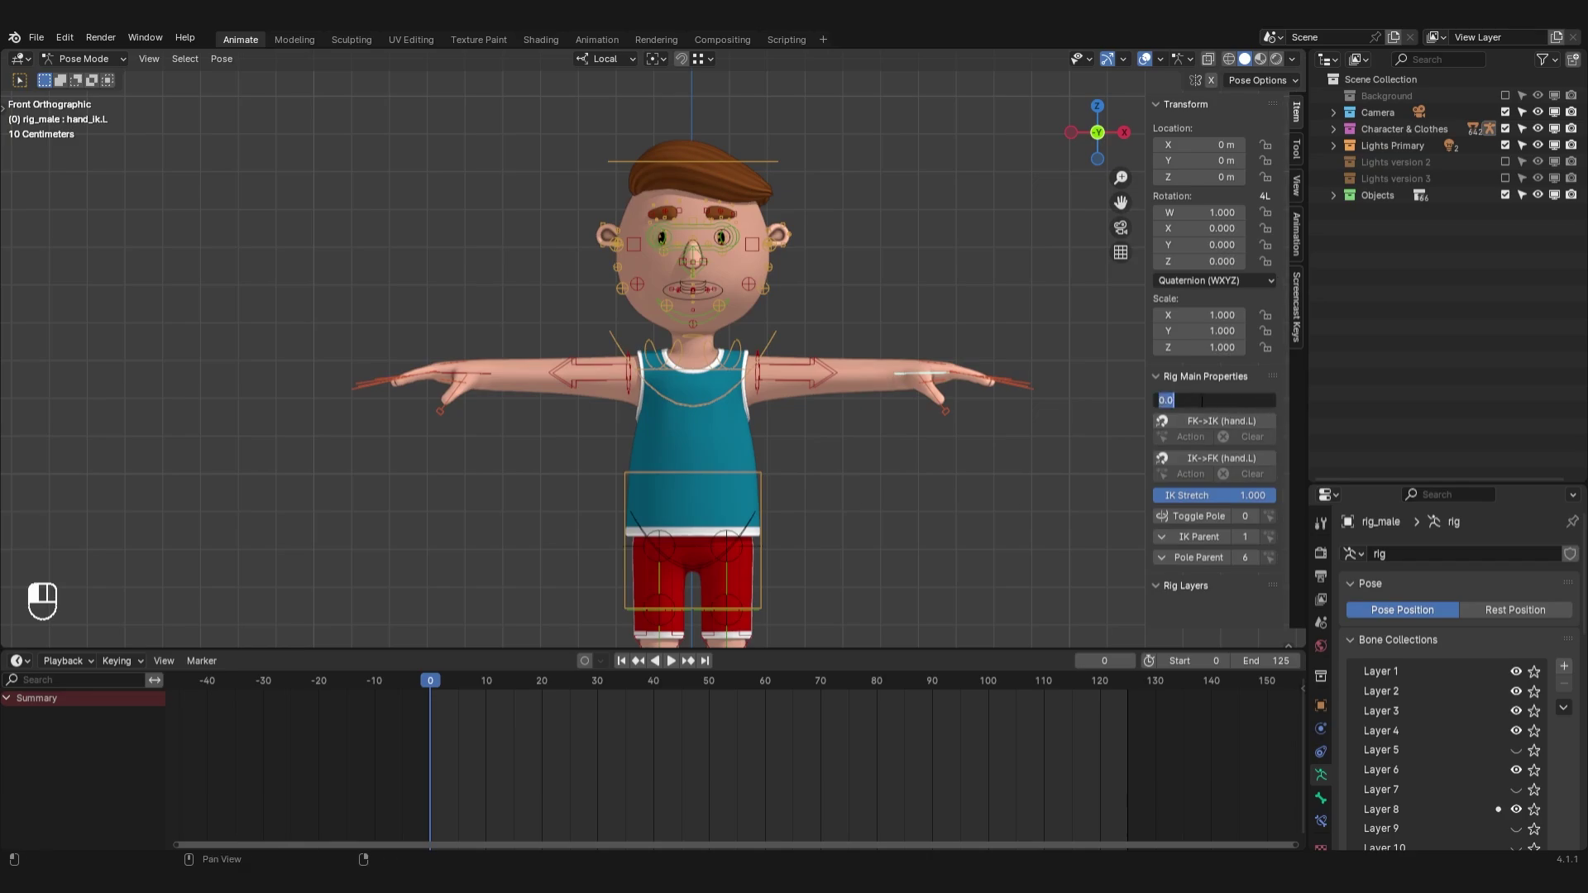
{"action": "type", "text": "1"}
{"action": "key", "text": "Return"}
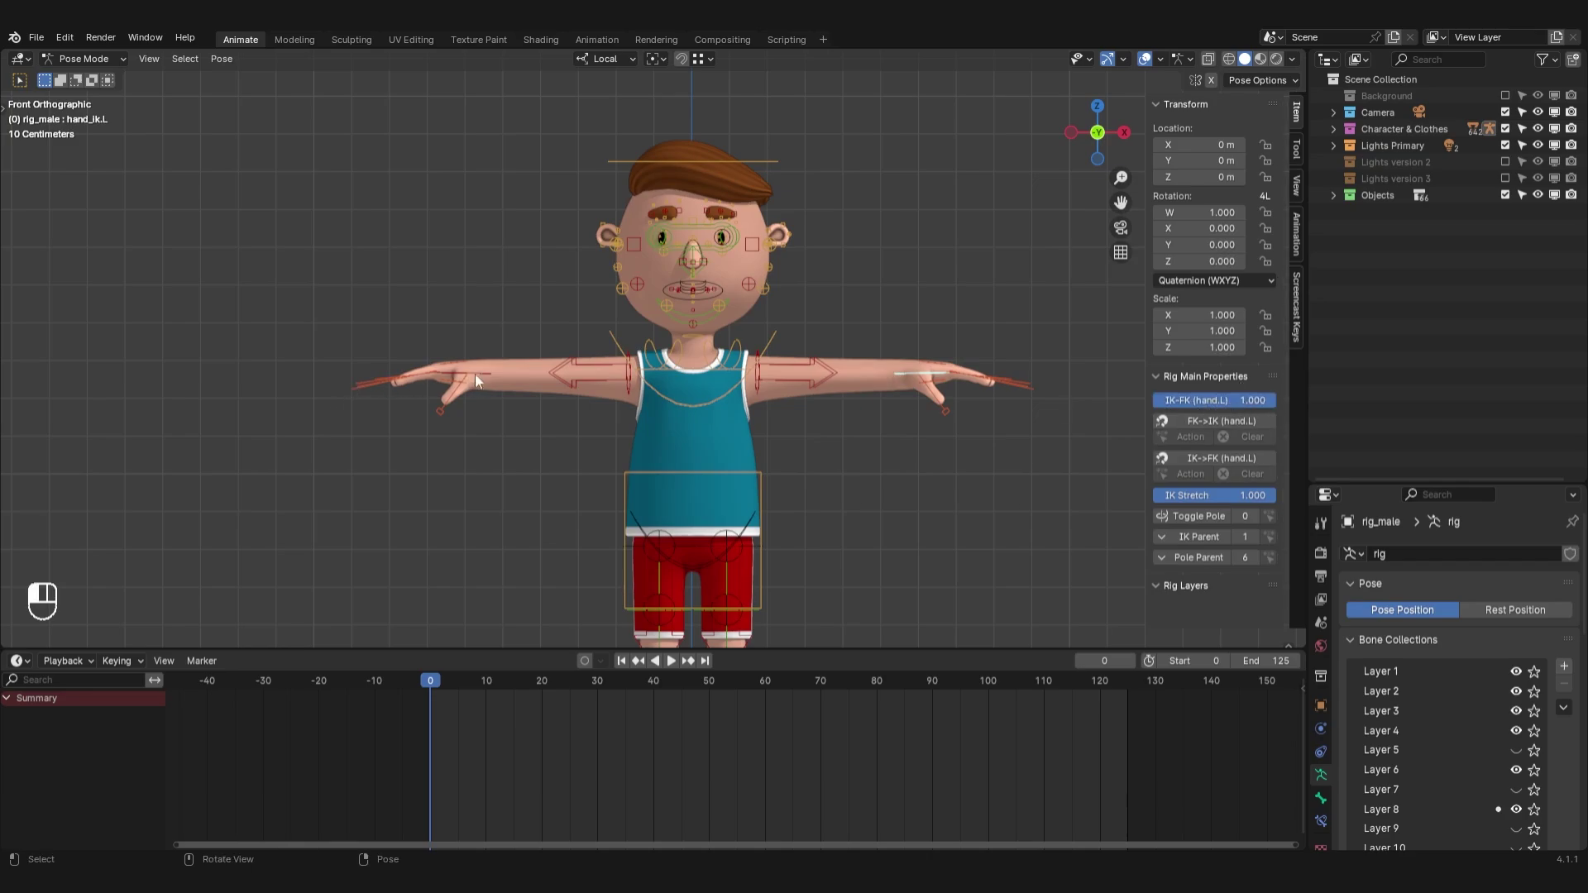
{"action": "left_click", "coordinate": [475, 374]}
{"action": "double_click", "coordinate": [1231, 400]}
{"action": "type", "text": "1"}
{"action": "key", "text": "Return"}
Test the arms' FK mode by moving the left hand IK control and rotating the chest, resetting each transform
{"action": "left_click", "coordinate": [914, 381]}
{"action": "key", "text": "g"}
{"action": "left_click", "coordinate": [942, 533]}
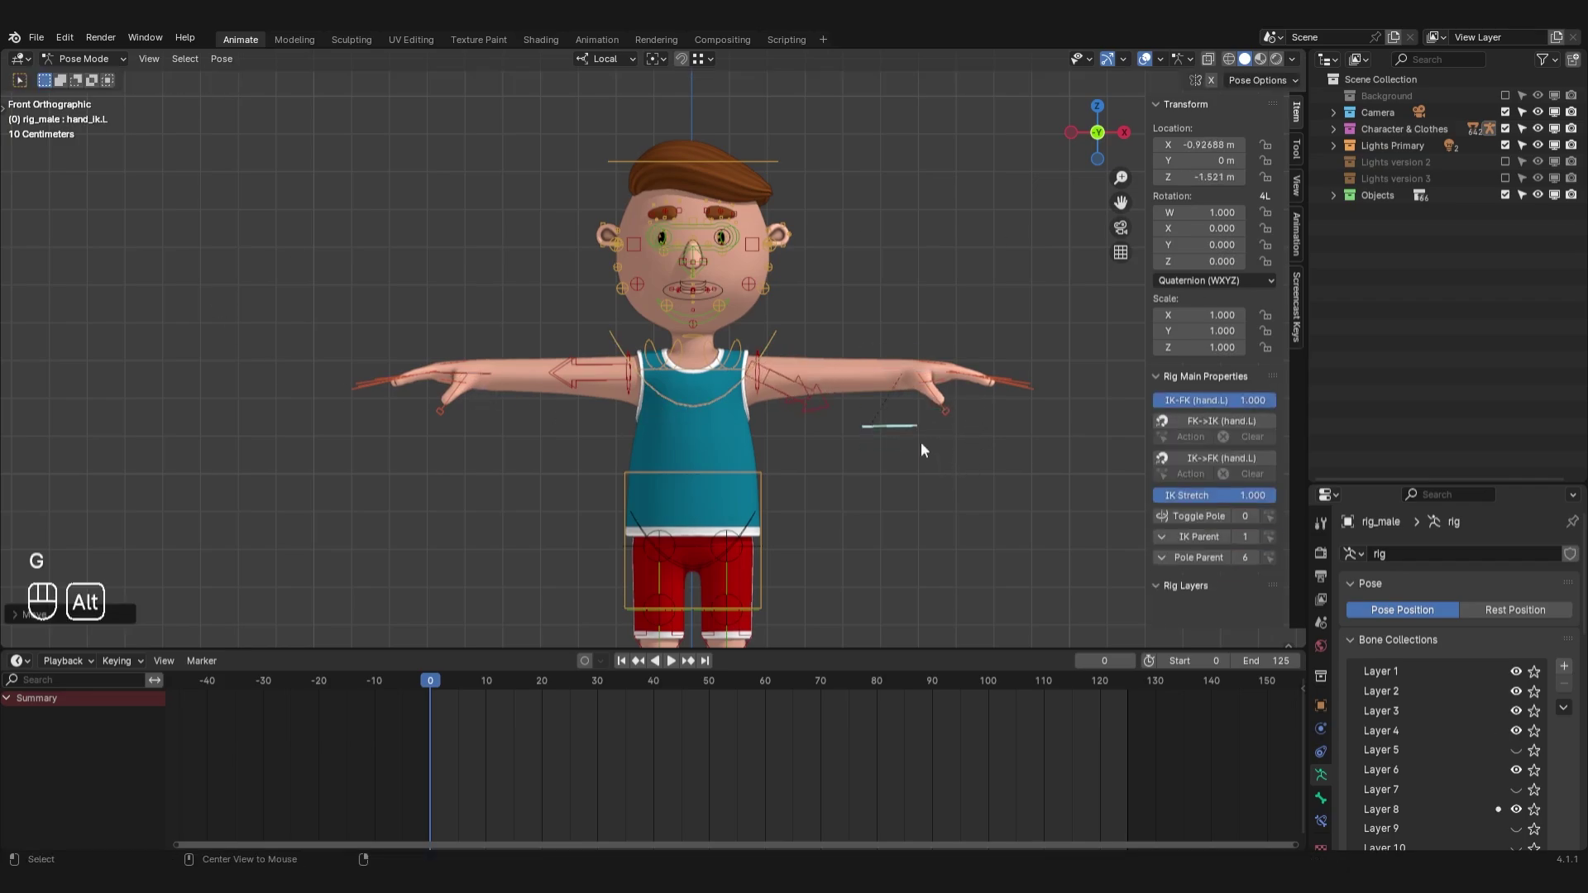
{"action": "key", "text": "alt+g"}
{"action": "left_click", "coordinate": [723, 395]}
{"action": "key", "text": "r"}
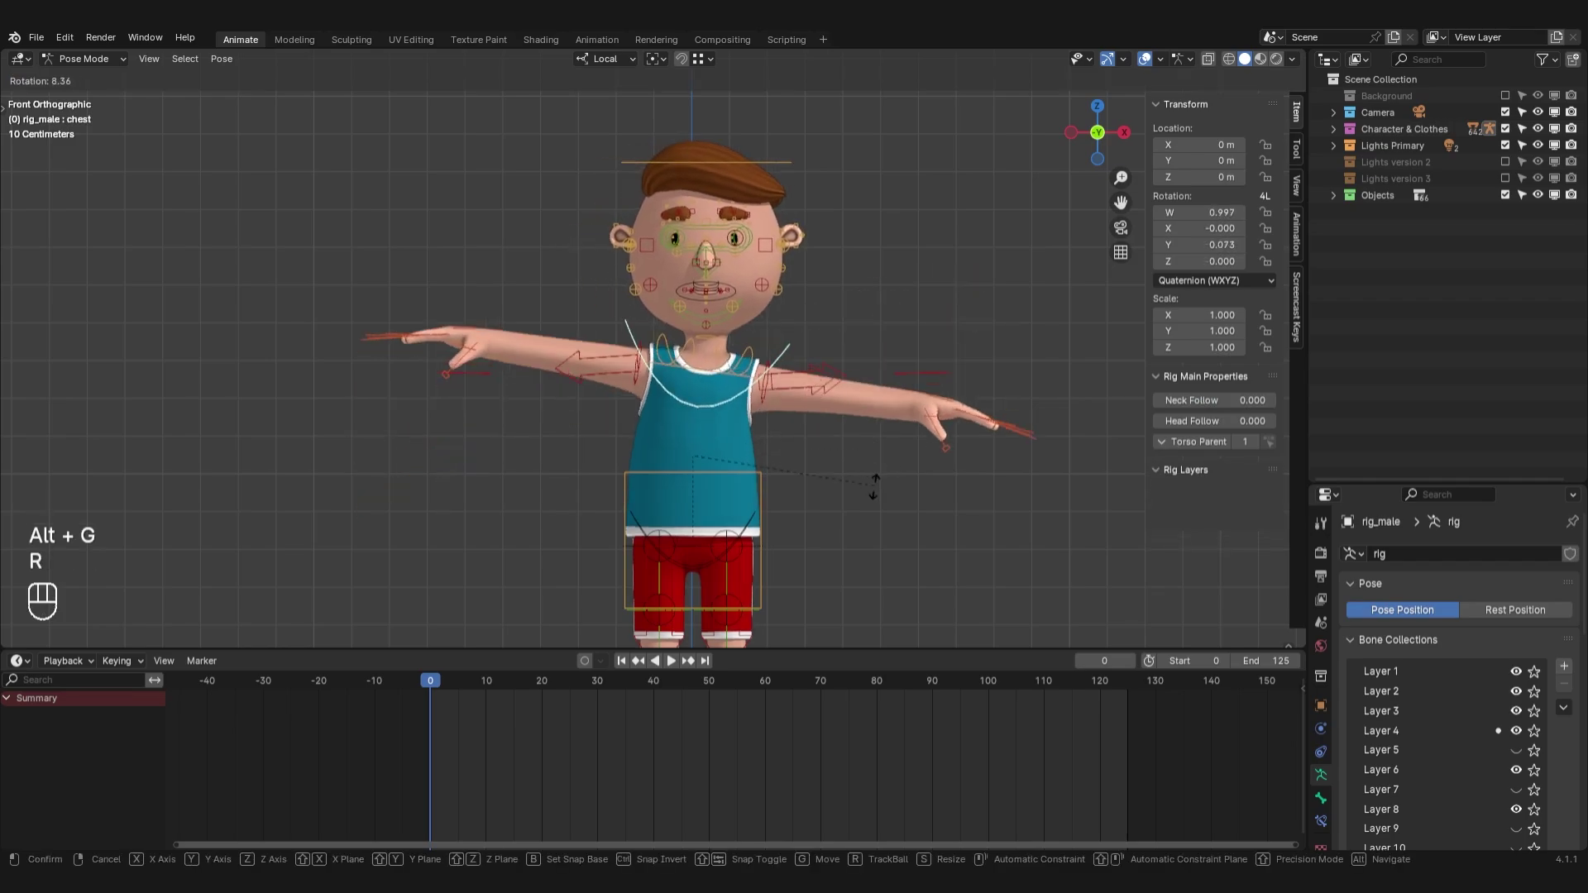
{"action": "left_click", "coordinate": [872, 475]}
{"action": "key", "text": "alt+r"}
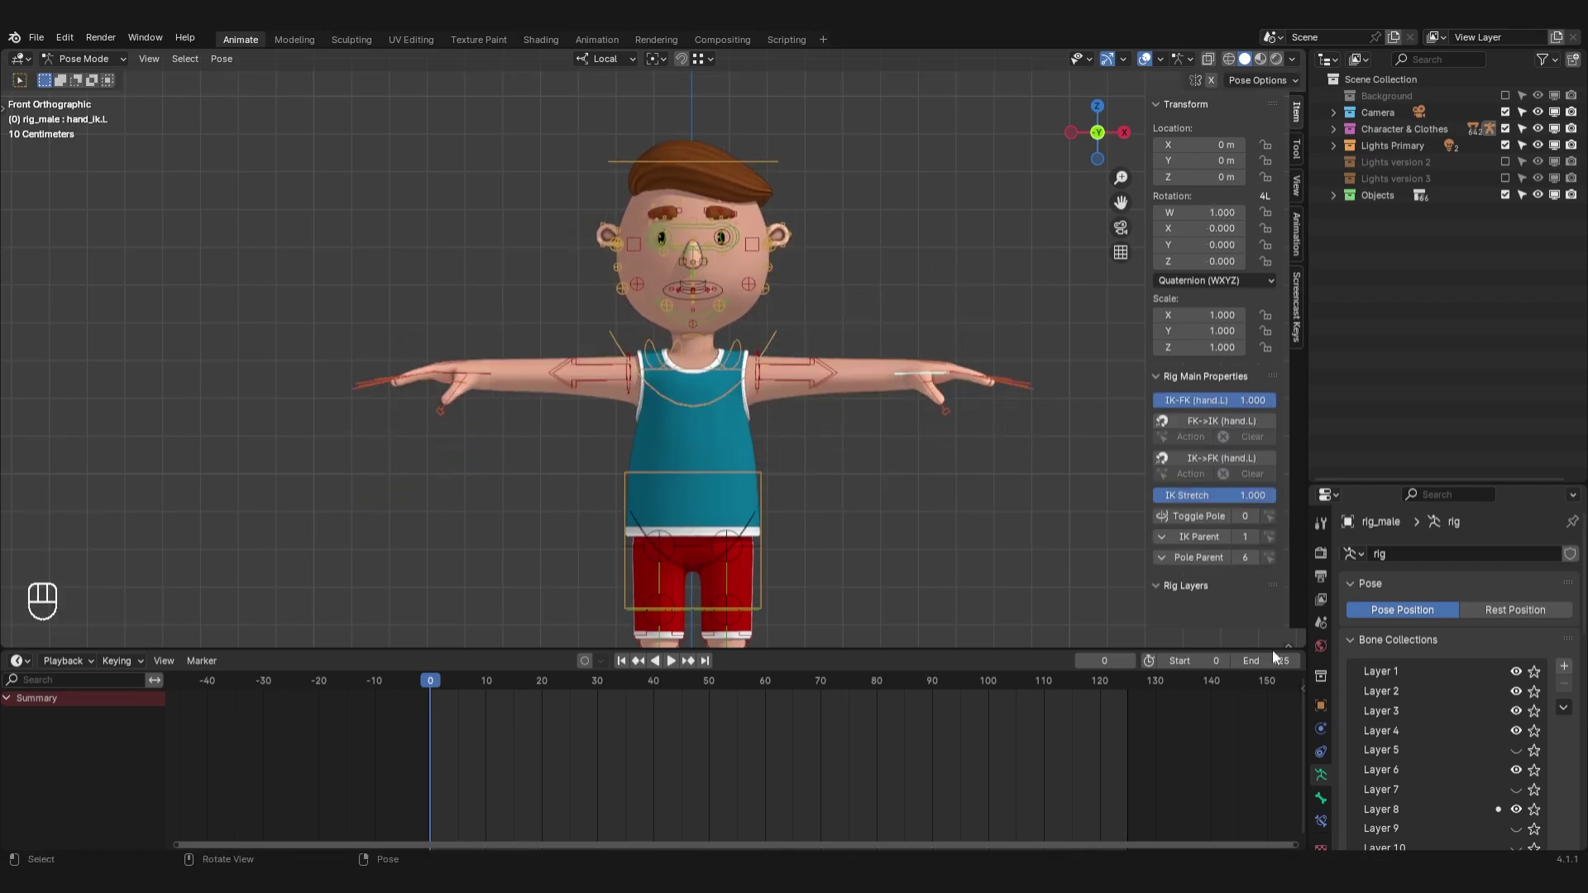
Show the FK bone collection and make the left forearm FK control's own collection, Layer 9, visible
{"action": "scroll", "coordinate": [1456, 756], "scroll_direction": "down", "scroll_amount": 15}
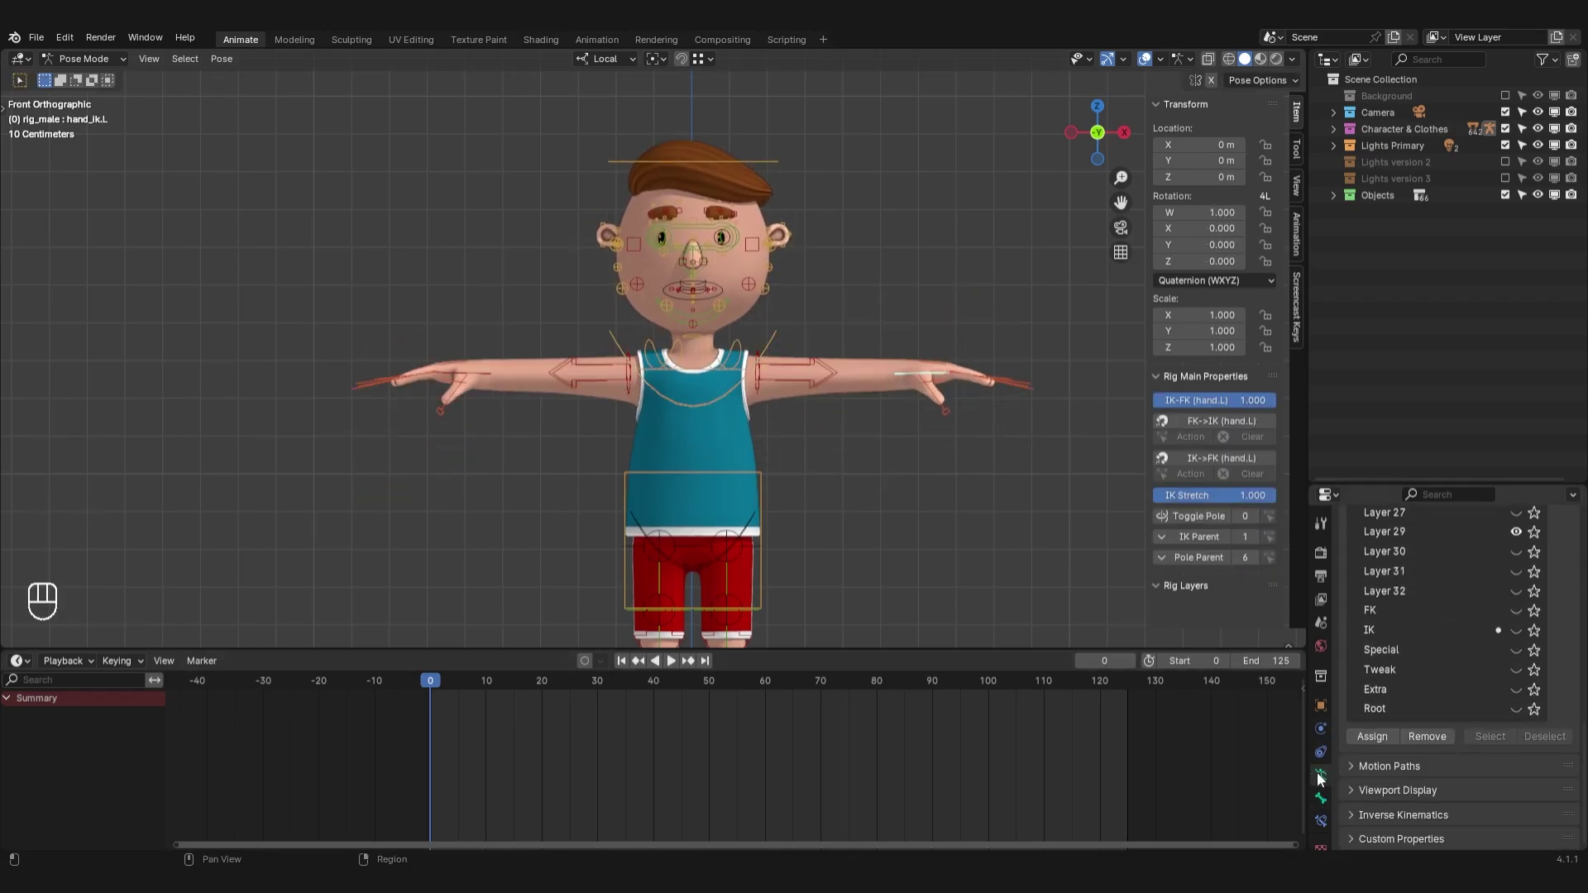
{"action": "left_click", "coordinate": [1516, 611]}
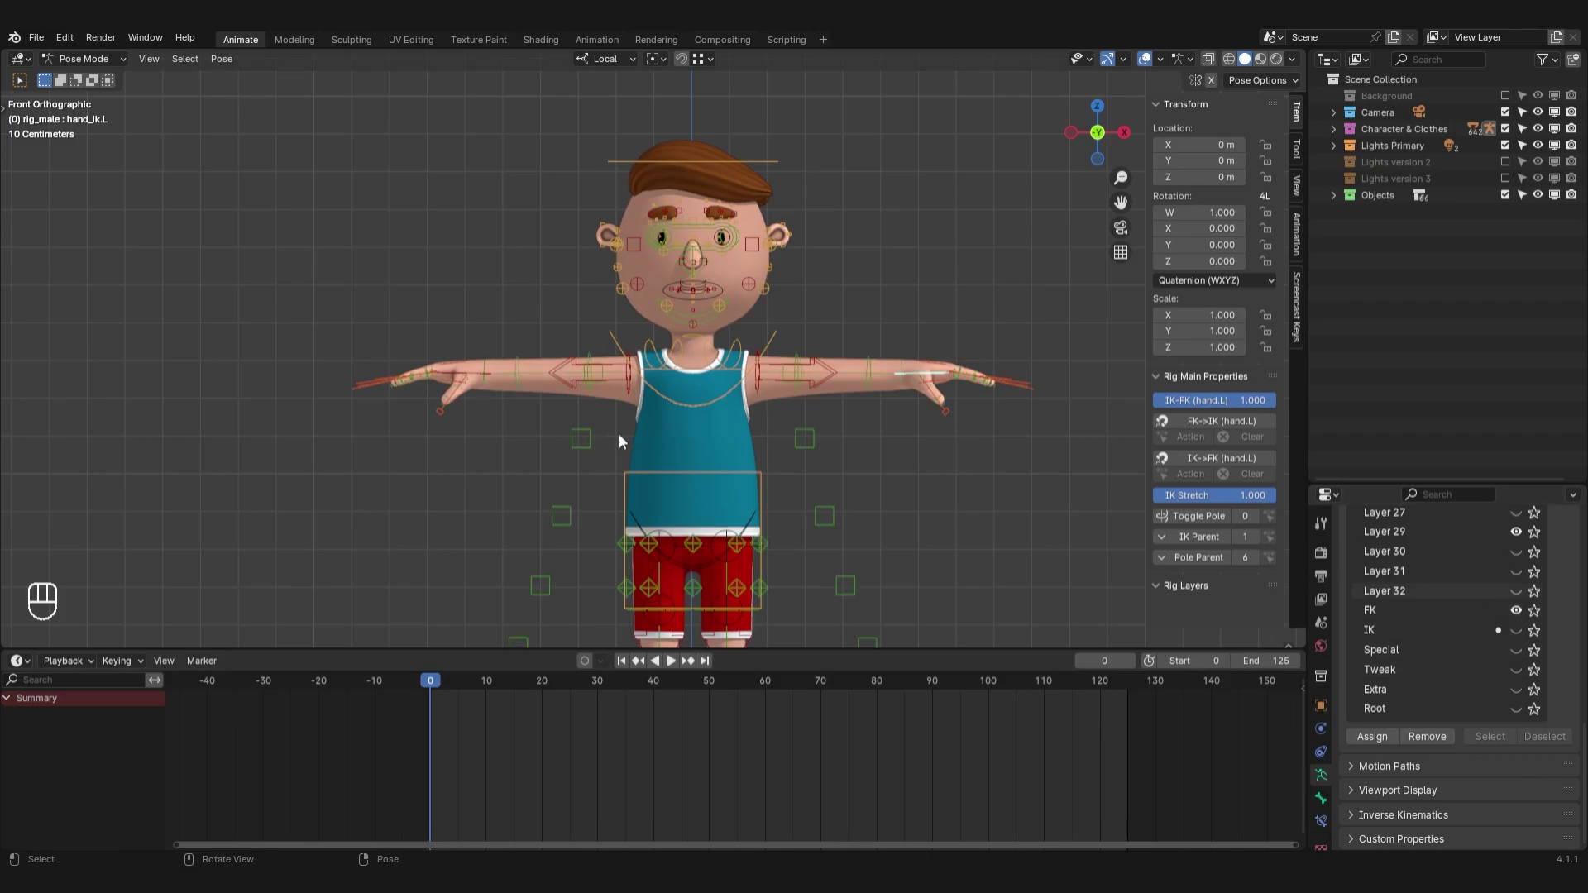
{"action": "left_click", "coordinate": [861, 374]}
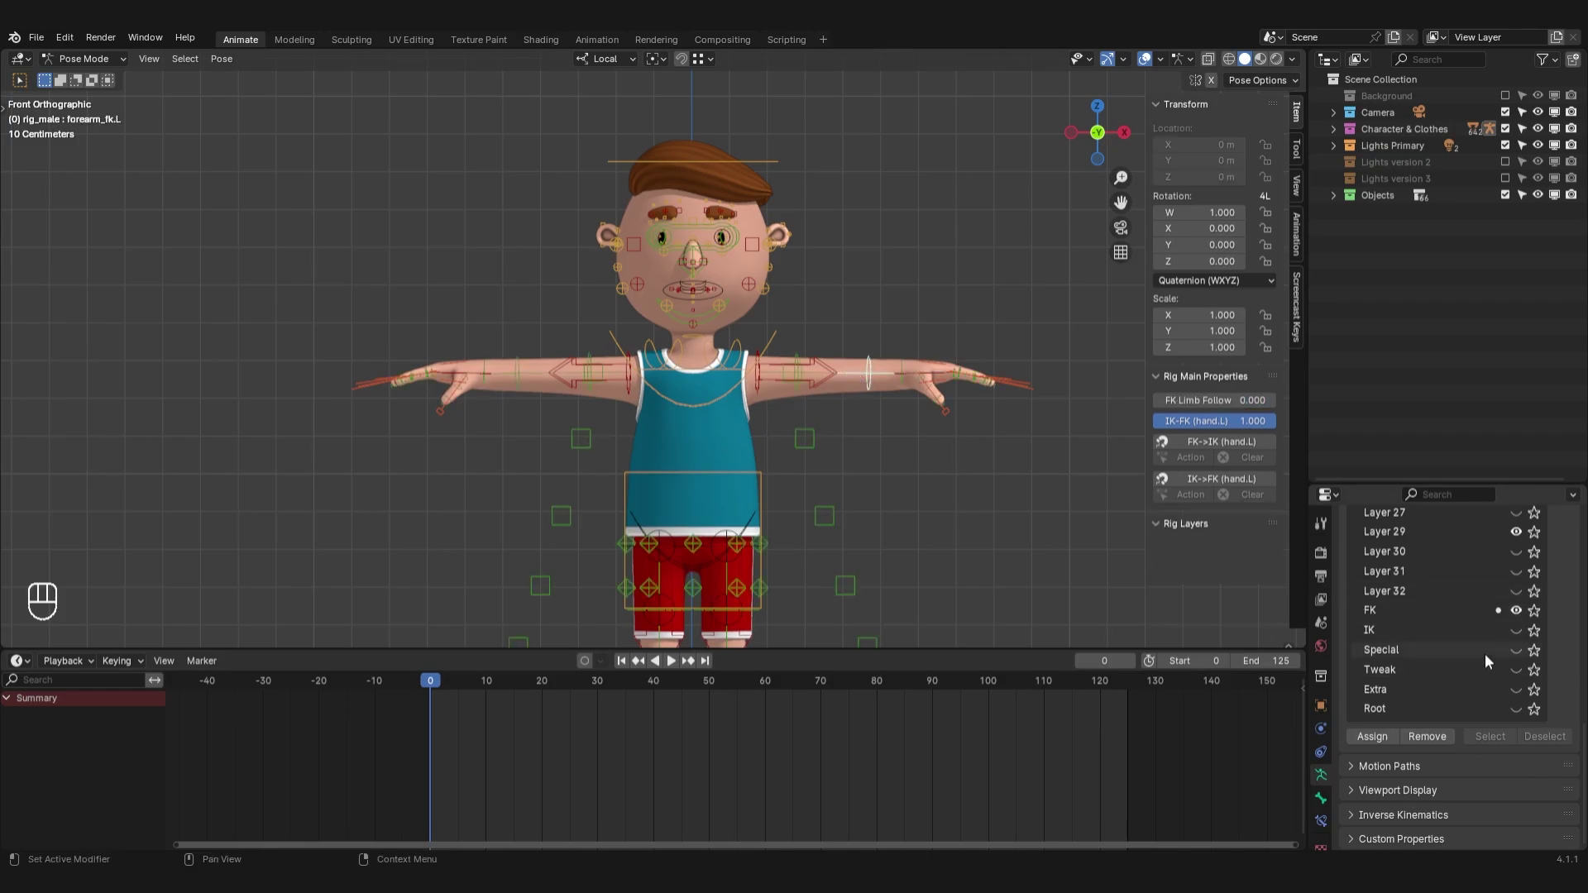
{"action": "scroll", "coordinate": [1486, 653], "scroll_direction": "up", "scroll_amount": 6}
{"action": "scroll", "coordinate": [1486, 654], "scroll_direction": "up", "scroll_amount": 3}
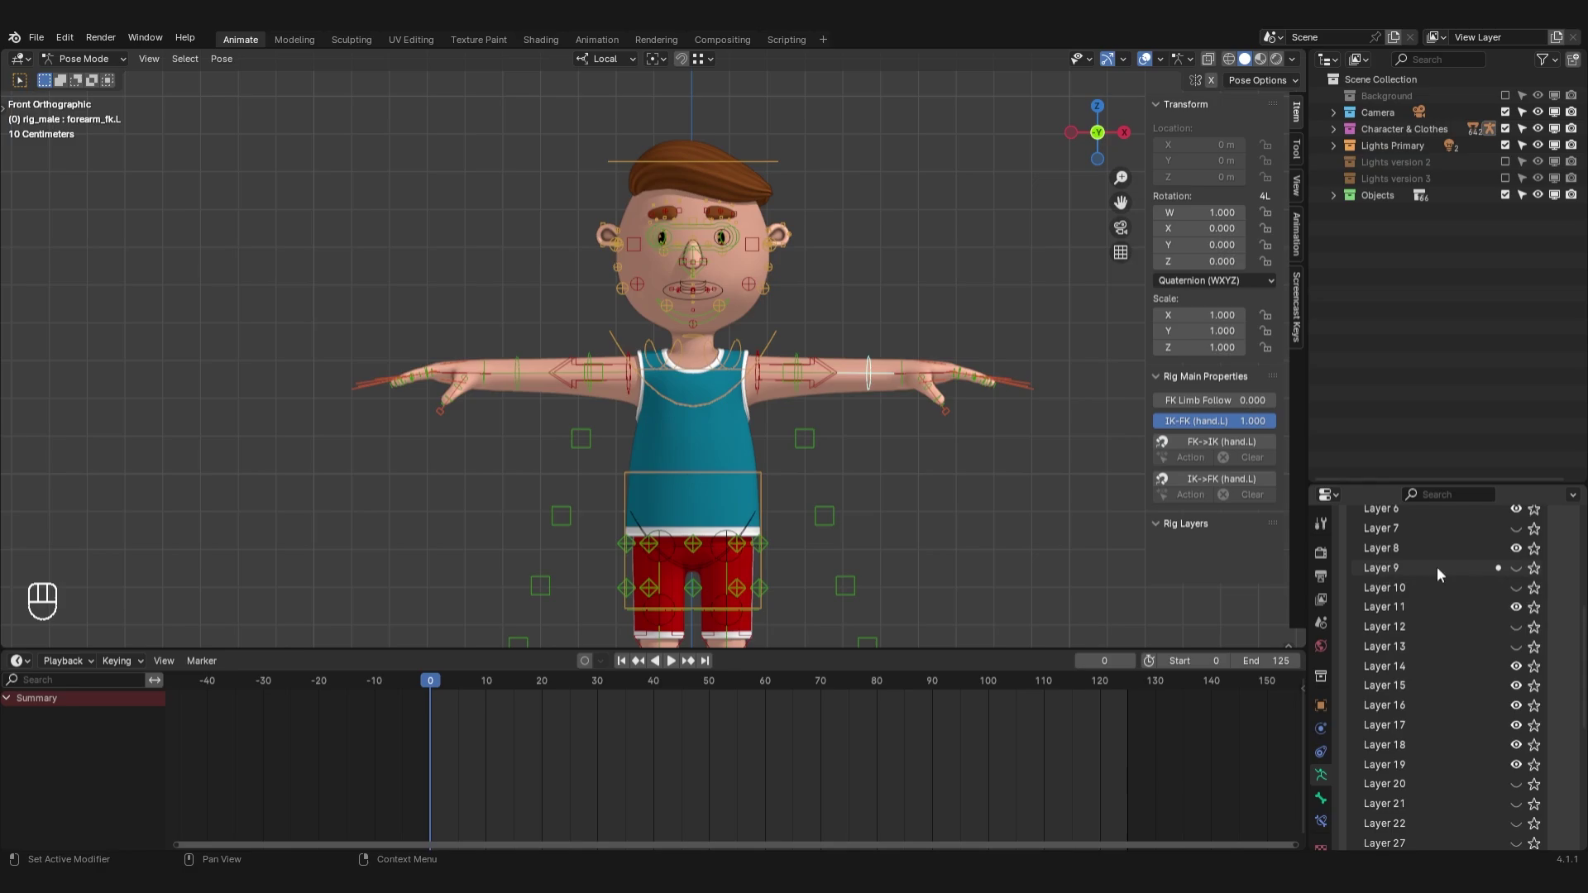
Make the right forearm FK control's collection, Layer 12, visible and hide the general FK collection
{"action": "left_click", "coordinate": [530, 374]}
{"action": "scroll", "coordinate": [1466, 721], "scroll_direction": "down", "scroll_amount": 8}
{"action": "scroll", "coordinate": [1466, 721], "scroll_direction": "down", "scroll_amount": 3}
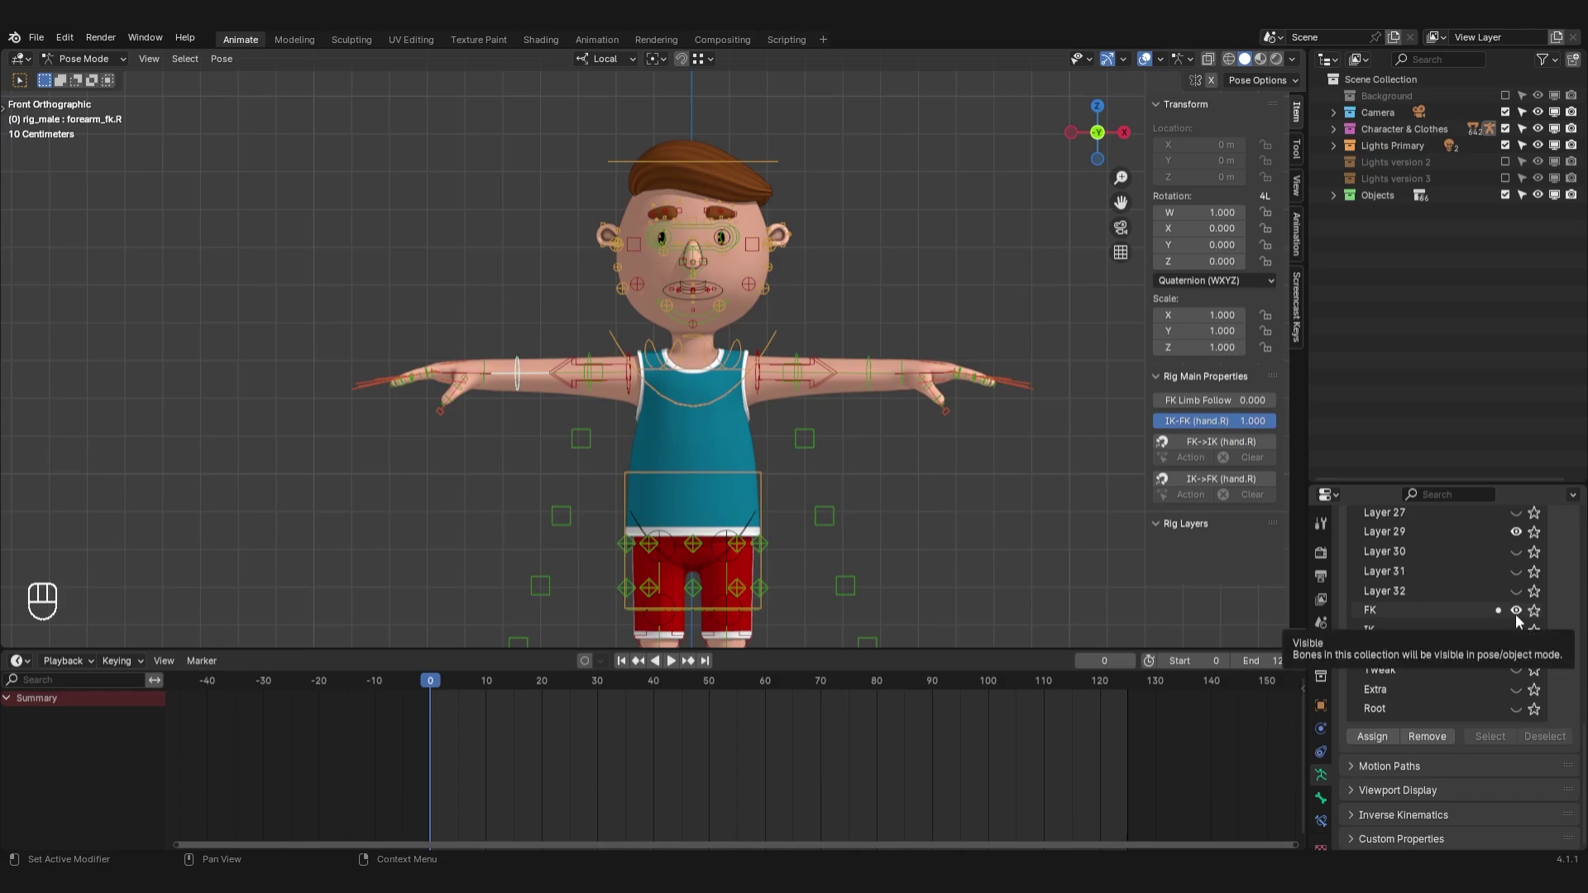
{"action": "left_click", "coordinate": [1516, 611]}
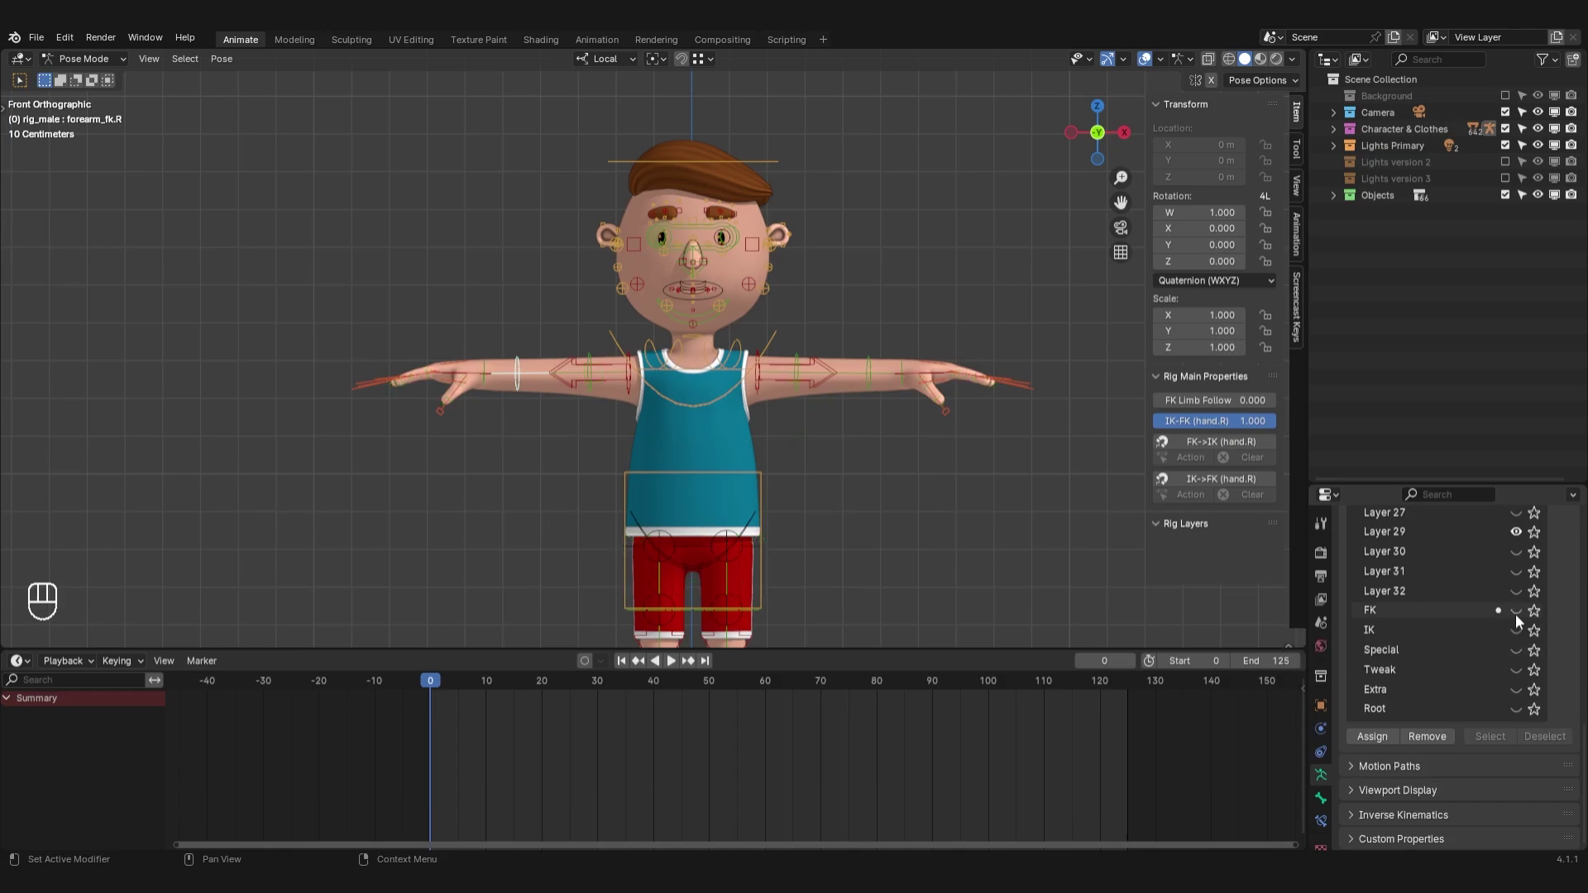
Hide the arm IK controls of both hands by turning off bone collections Layer 8 and Layer 11
{"action": "left_click", "coordinate": [912, 371]}
{"action": "scroll", "coordinate": [1462, 636], "scroll_direction": "up", "scroll_amount": 12}
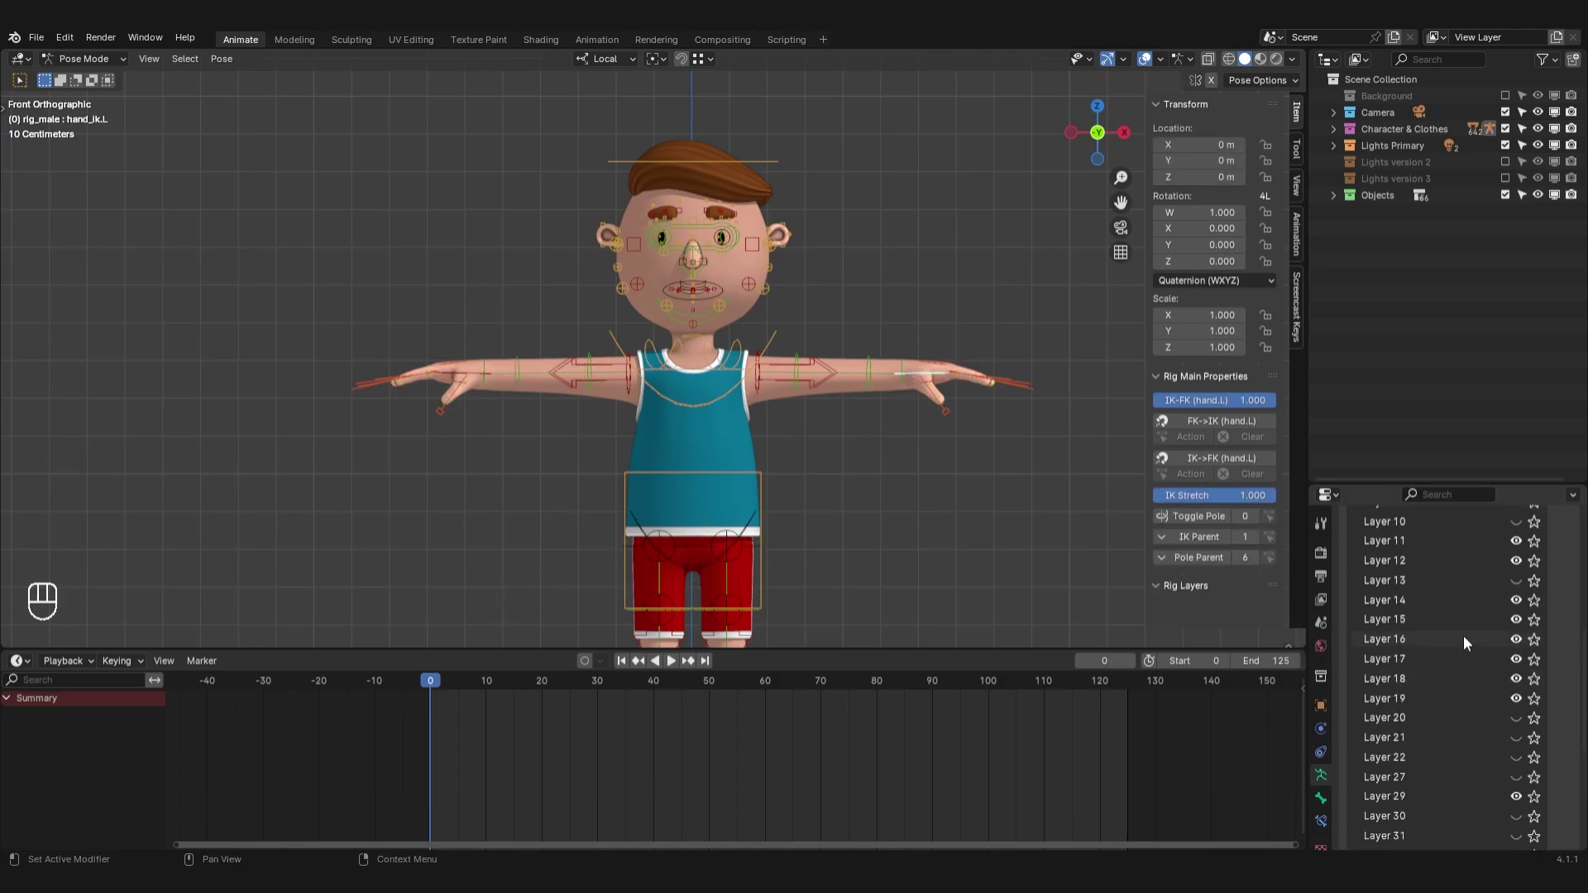
{"action": "left_click", "coordinate": [1517, 648]}
{"action": "left_click", "coordinate": [477, 380]}
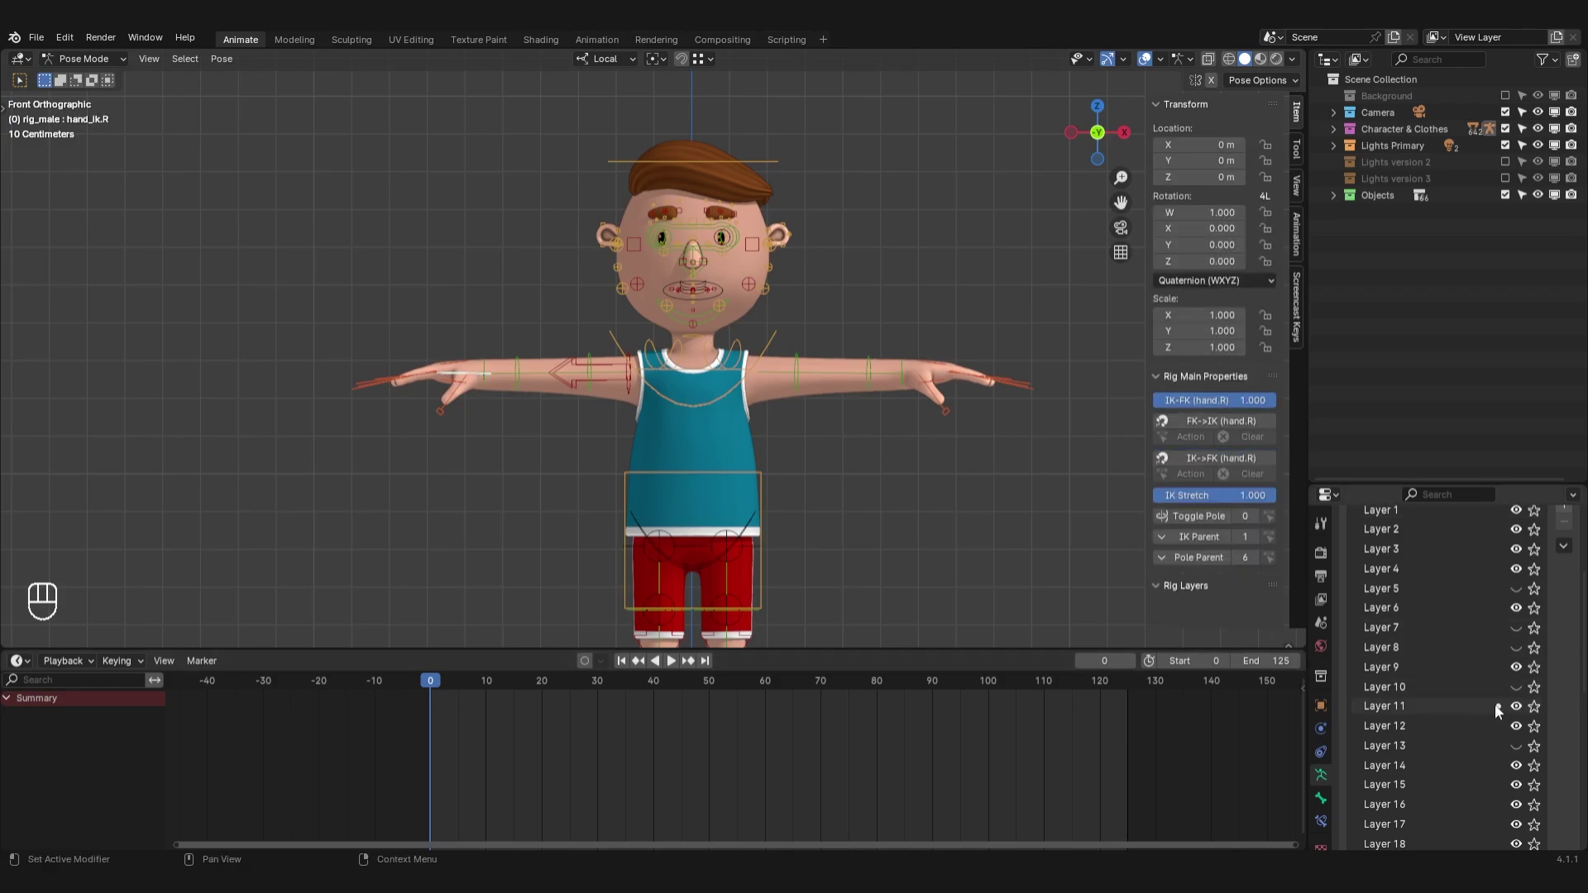
{"action": "left_click", "coordinate": [1517, 707]}
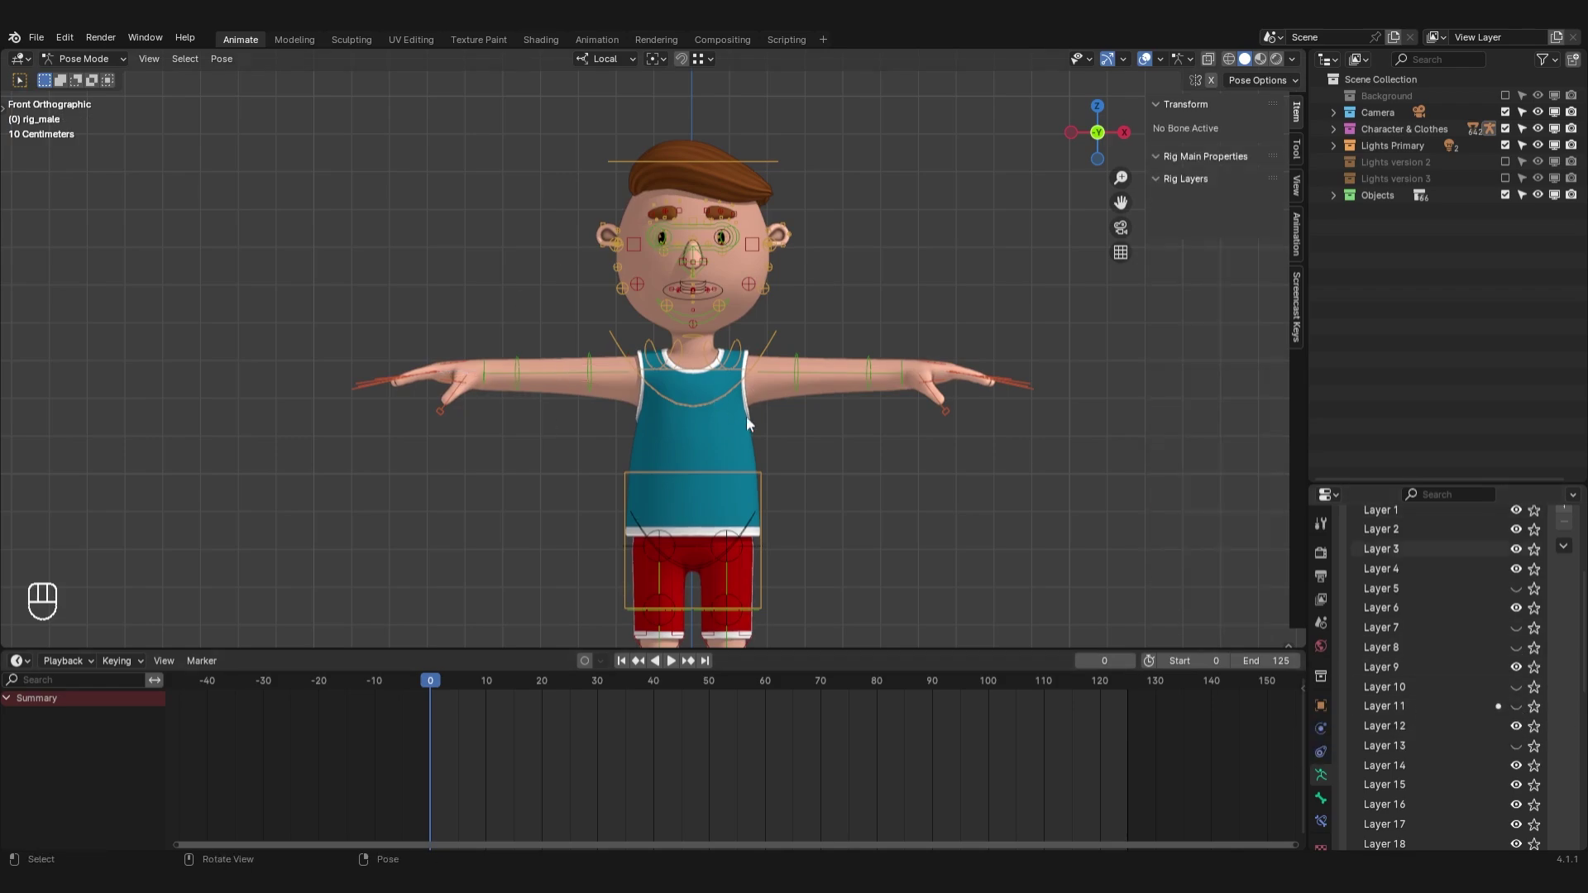
Hide the facial controls by turning off bone collections Layer 1, Layer 2 and Layer 3
{"action": "left_click", "coordinate": [759, 248]}
{"action": "scroll", "coordinate": [1541, 603], "scroll_direction": "up", "scroll_amount": 2}
{"action": "left_click", "coordinate": [1516, 564]}
{"action": "left_click", "coordinate": [1517, 582]}
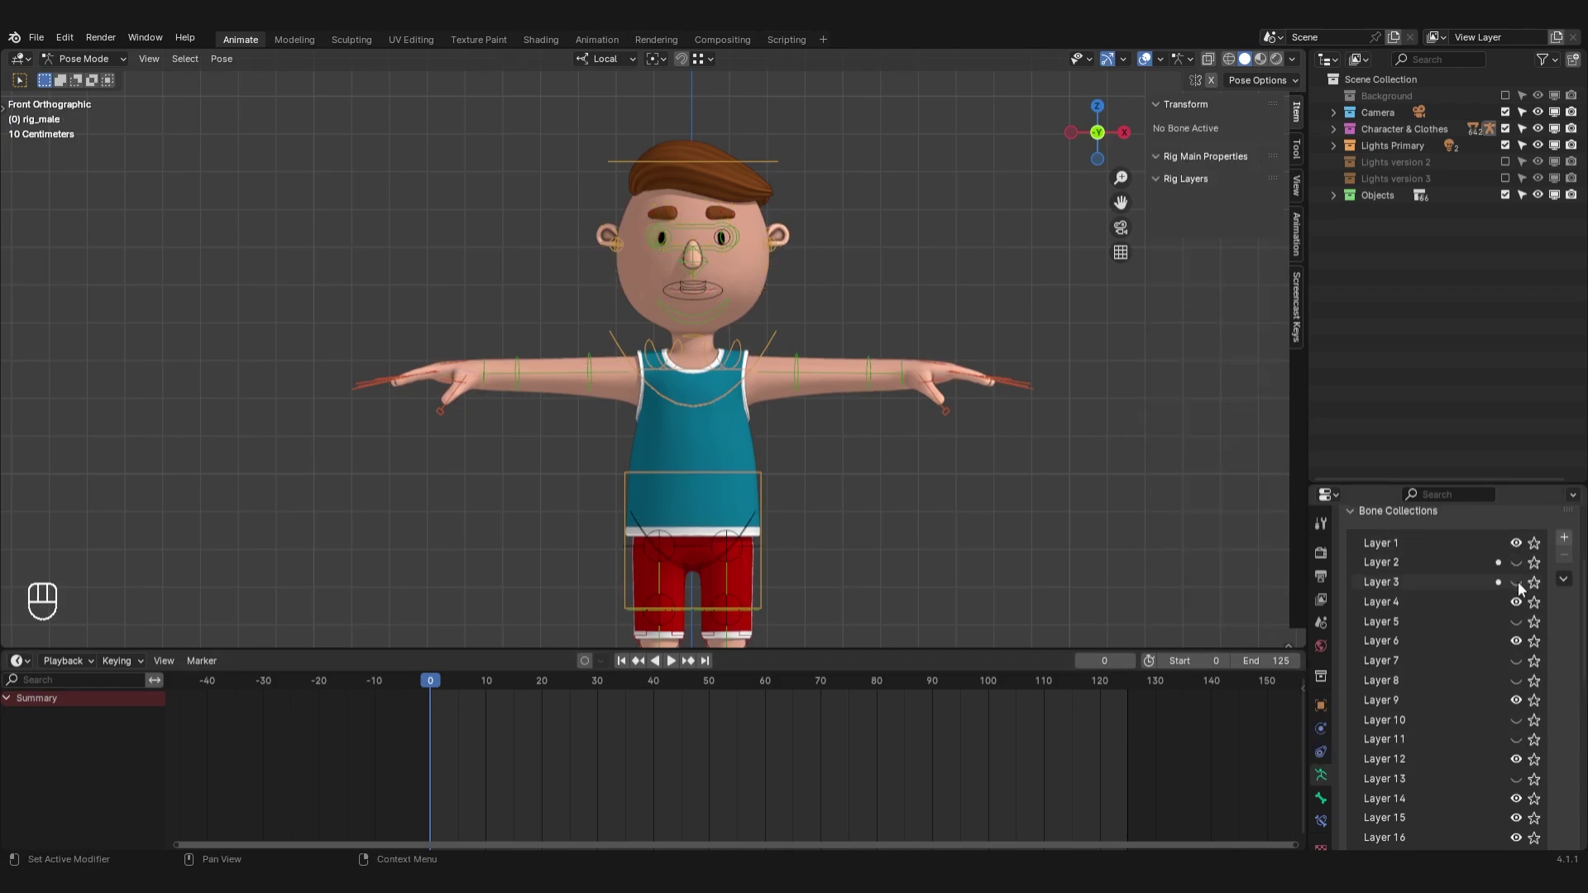
{"action": "left_click", "coordinate": [772, 248]}
{"action": "scroll", "coordinate": [1514, 629], "scroll_direction": "up", "scroll_amount": 3}
{"action": "left_click", "coordinate": [1515, 643]}
Lower the torso control to bend the knees in the right side view, to about Y -0.35 m, Z -1.55 m
{"action": "left_click", "coordinate": [760, 570]}
{"action": "middle_click_drag", "start_coordinate": [778, 580], "coordinate": [761, 228], "text": "shift"}
{"action": "scroll", "coordinate": [761, 348], "scroll_direction": "up", "scroll_amount": 2}
{"action": "left_click", "coordinate": [778, 539]}
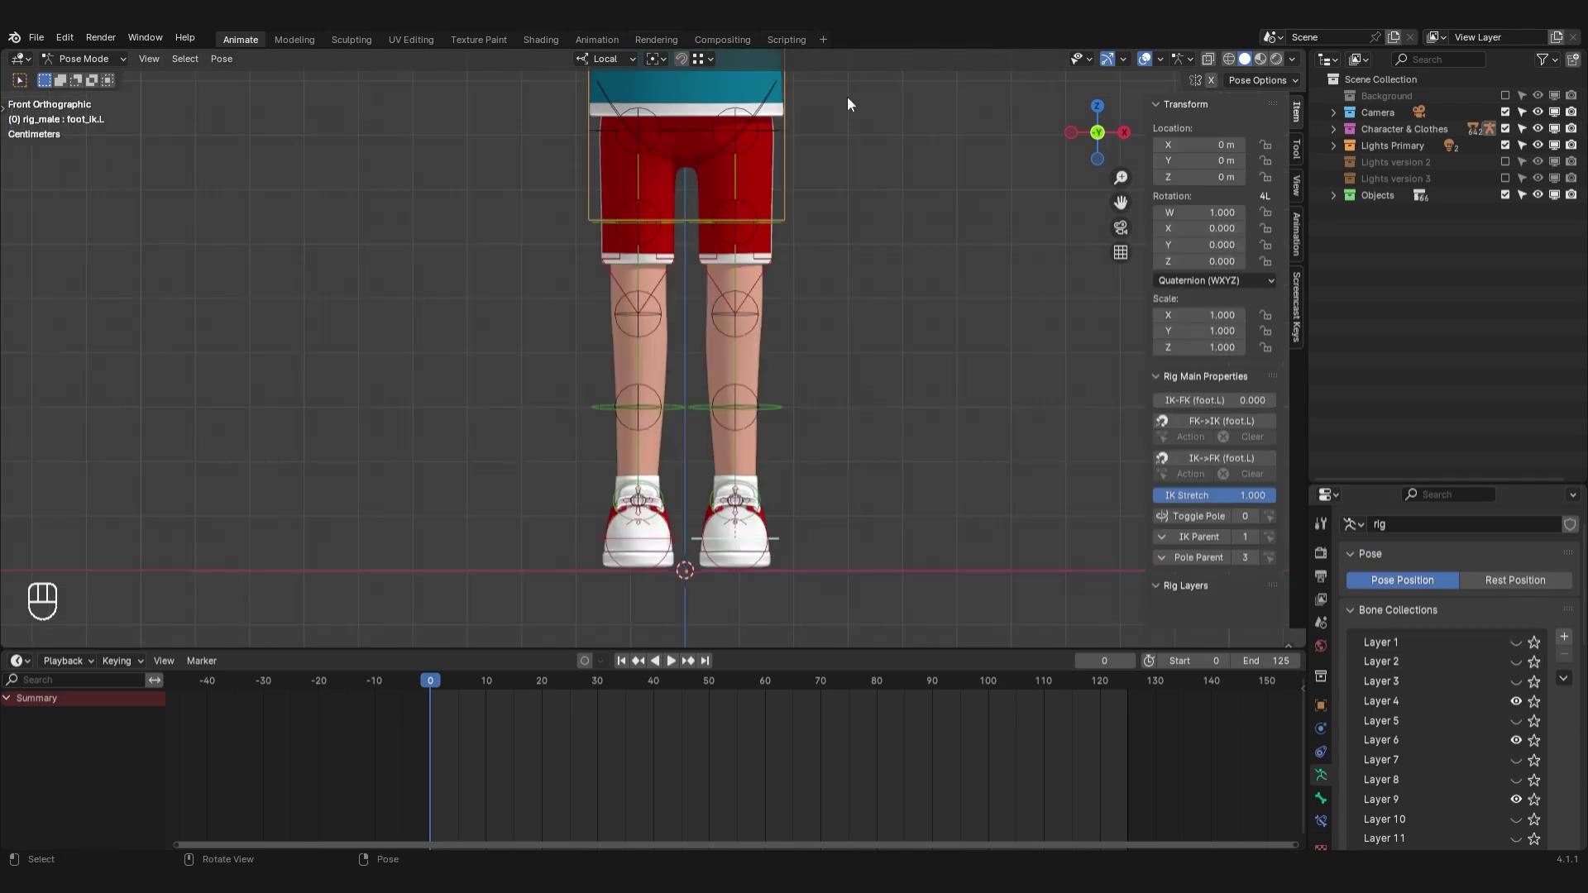
{"action": "left_click", "coordinate": [786, 168]}
{"action": "key", "text": "g"}
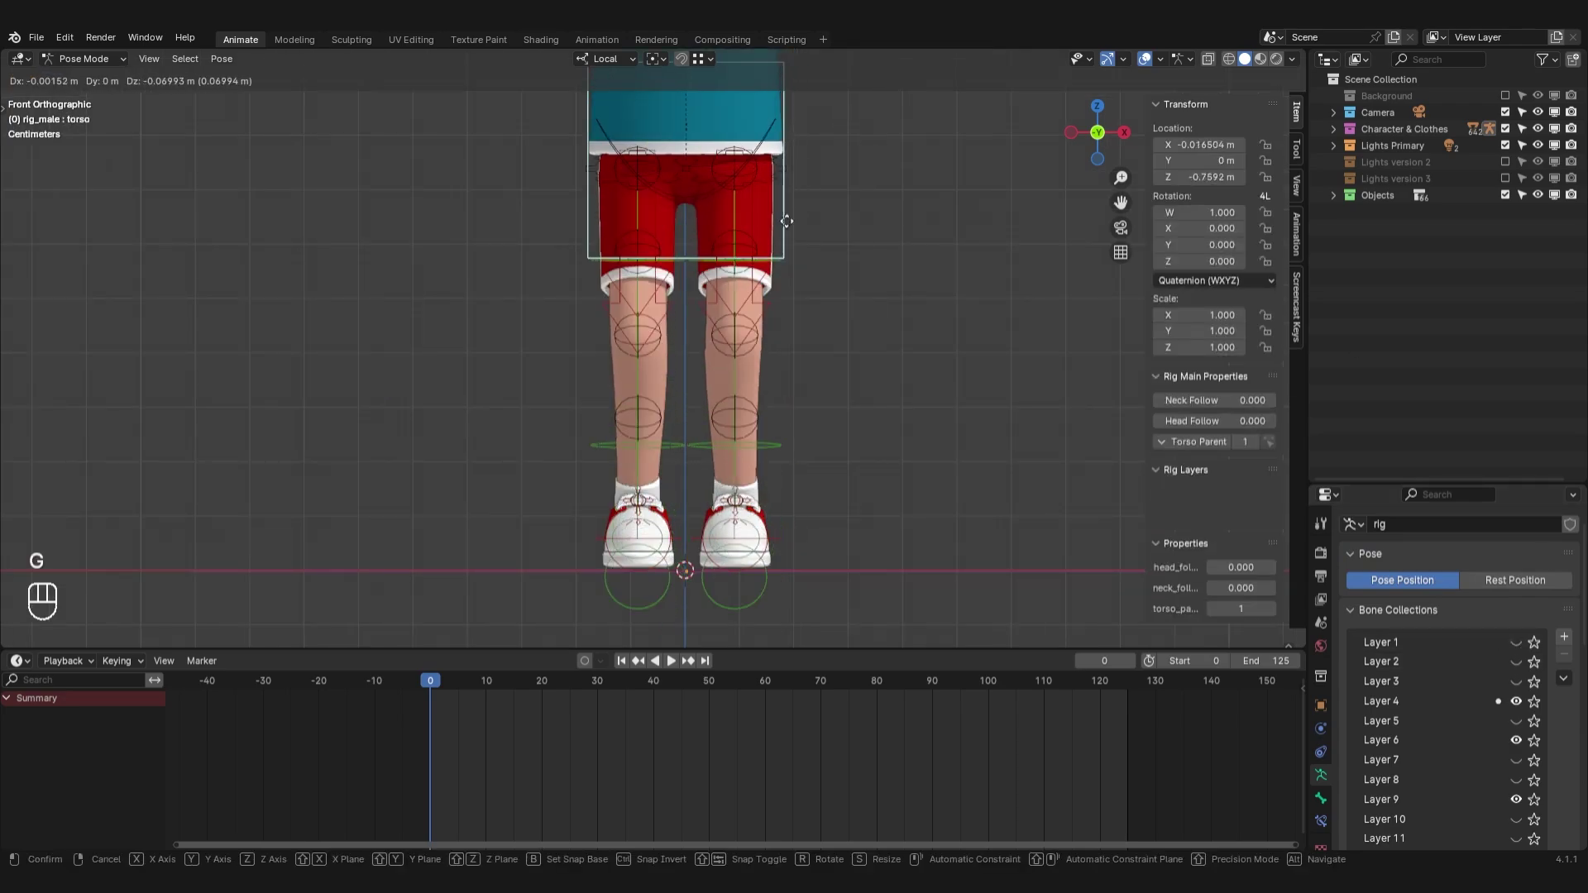
{"action": "key", "text": "KP_3"}
{"action": "key", "text": "g"}
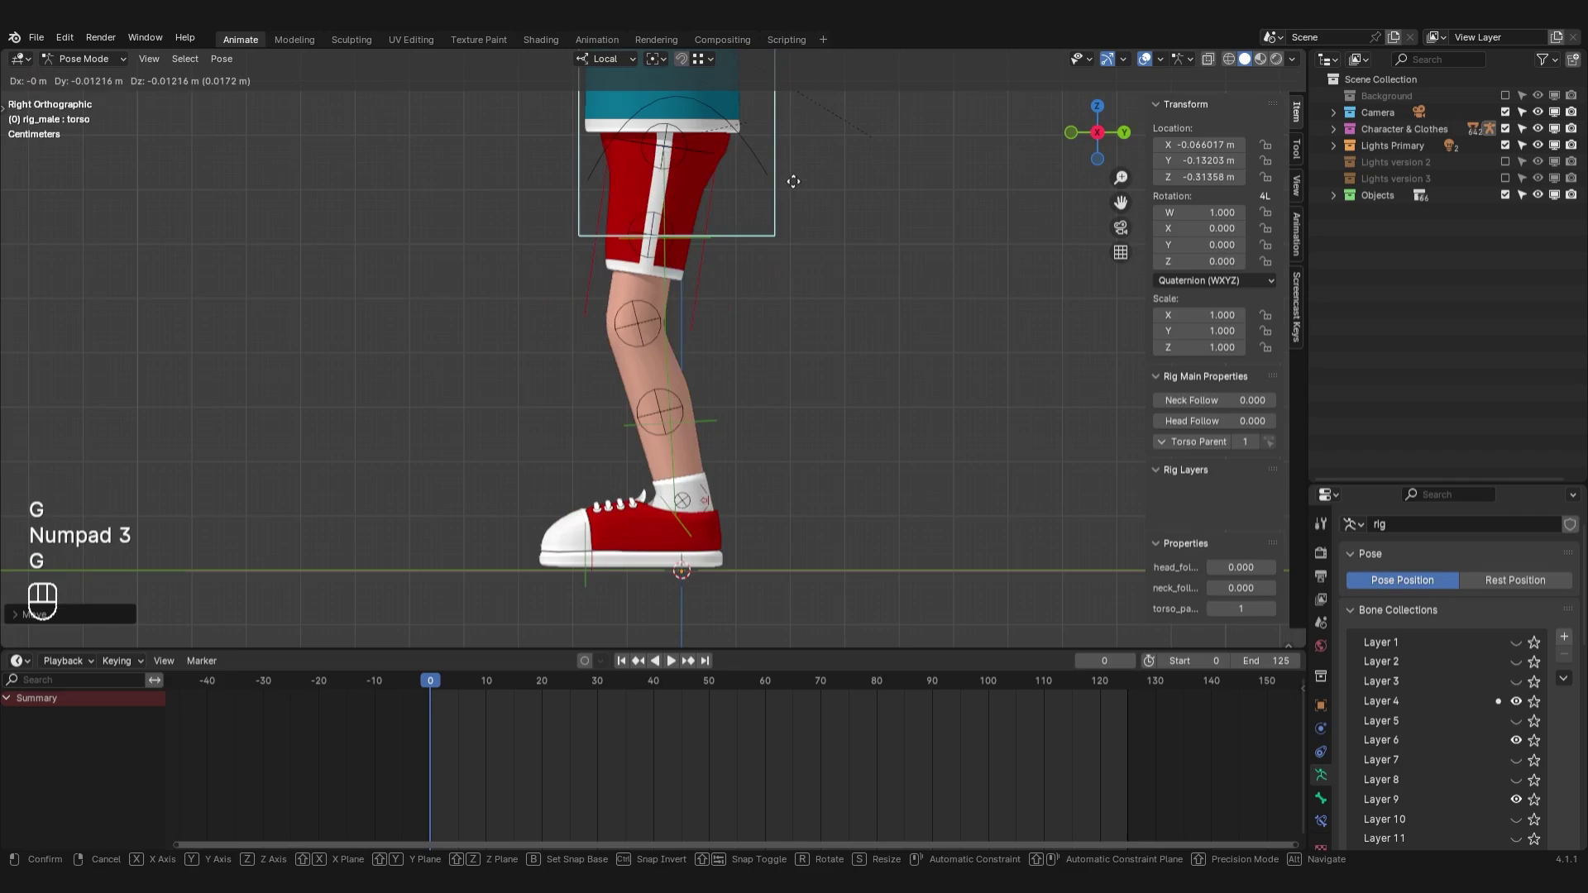
{"action": "left_click", "coordinate": [778, 272]}
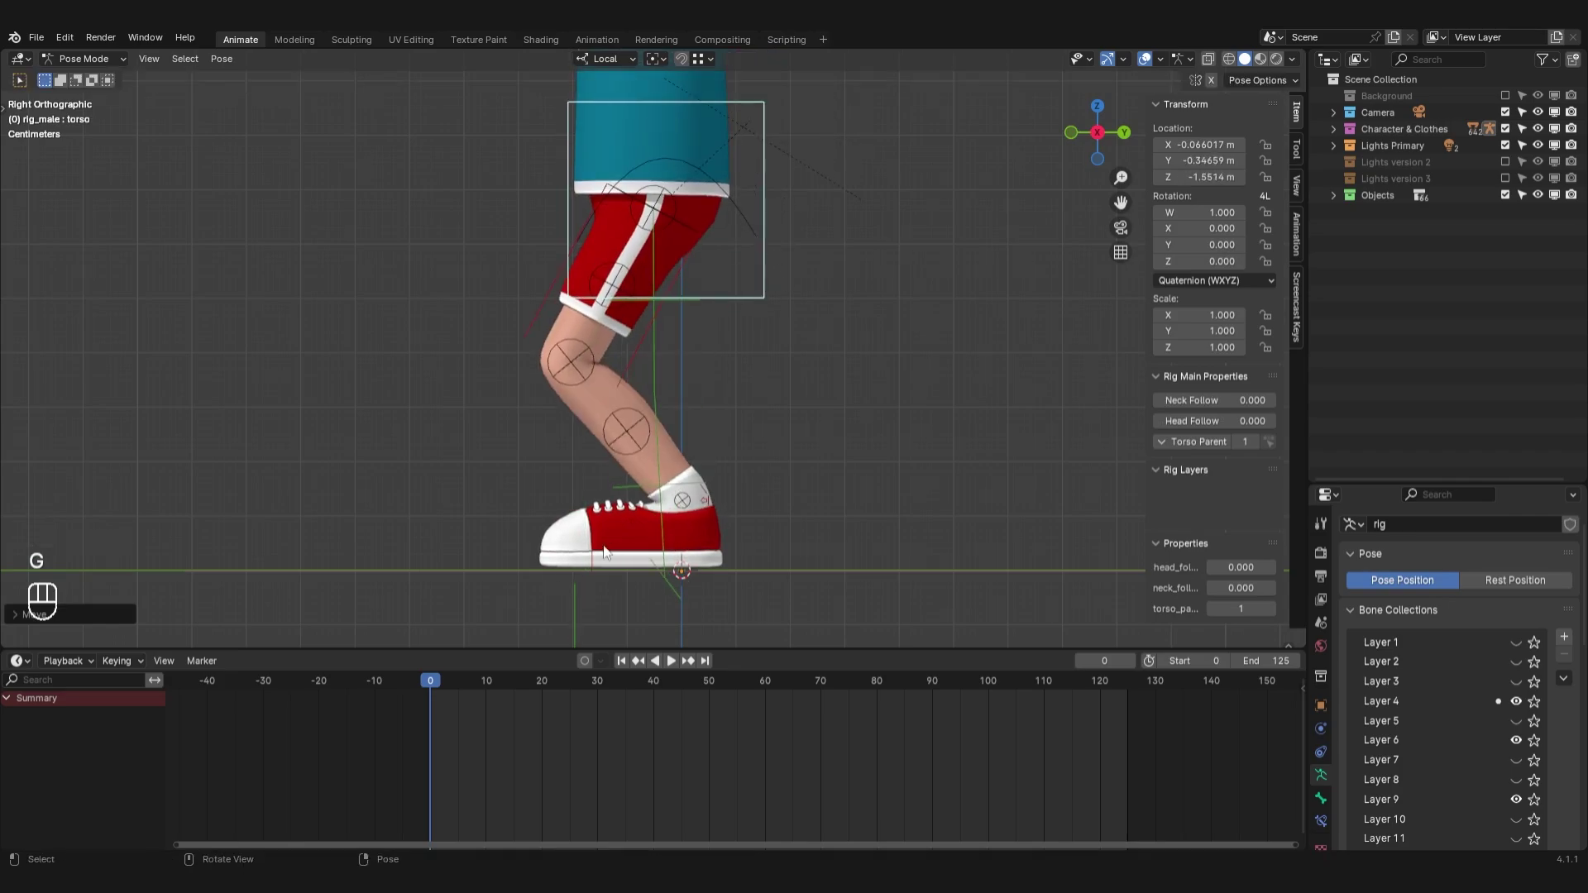
Clear the torso control's location to return the character to its standing rest pose
{"action": "key", "text": "alt+g"}
{"action": "scroll", "coordinate": [720, 444], "scroll_direction": "down", "scroll_amount": 4}
{"action": "key", "text": "KP_1"}
{"action": "middle_click_drag", "start_coordinate": [720, 443], "coordinate": [726, 545], "text": "shift"}
{"action": "scroll", "coordinate": [726, 485], "scroll_direction": "up", "scroll_amount": 2}
Hide the round leg tweak controls of both legs by turning off bone collections Layer 16 and Layer 19
{"action": "left_click", "coordinate": [726, 484]}
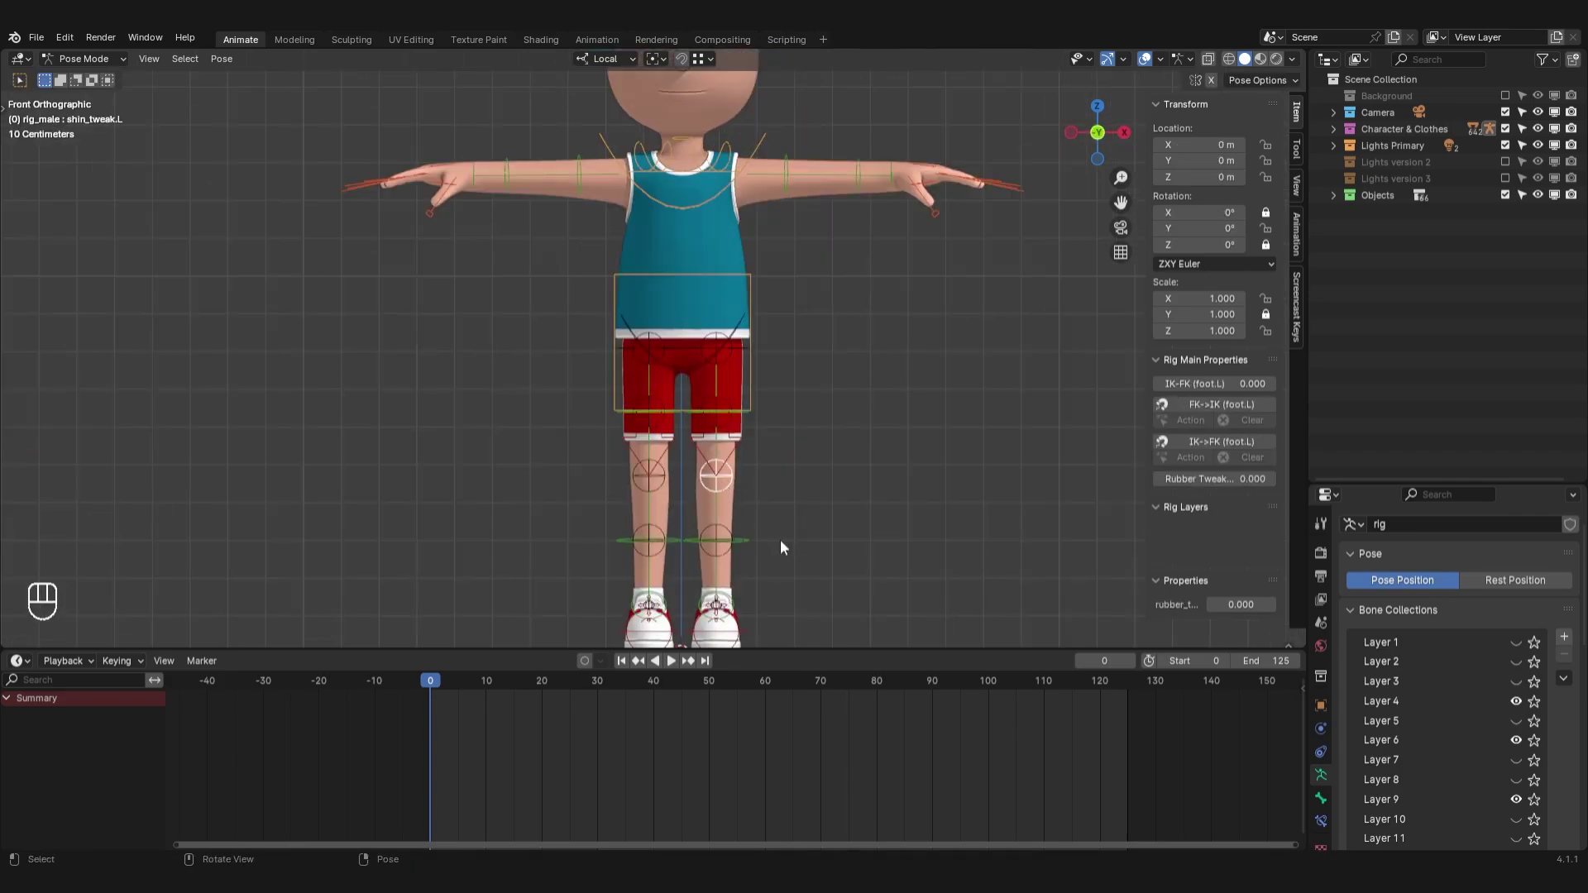
{"action": "scroll", "coordinate": [1487, 722], "scroll_direction": "down", "scroll_amount": 4}
{"action": "scroll", "coordinate": [1487, 722], "scroll_direction": "down", "scroll_amount": 3}
{"action": "left_click", "coordinate": [1518, 672]}
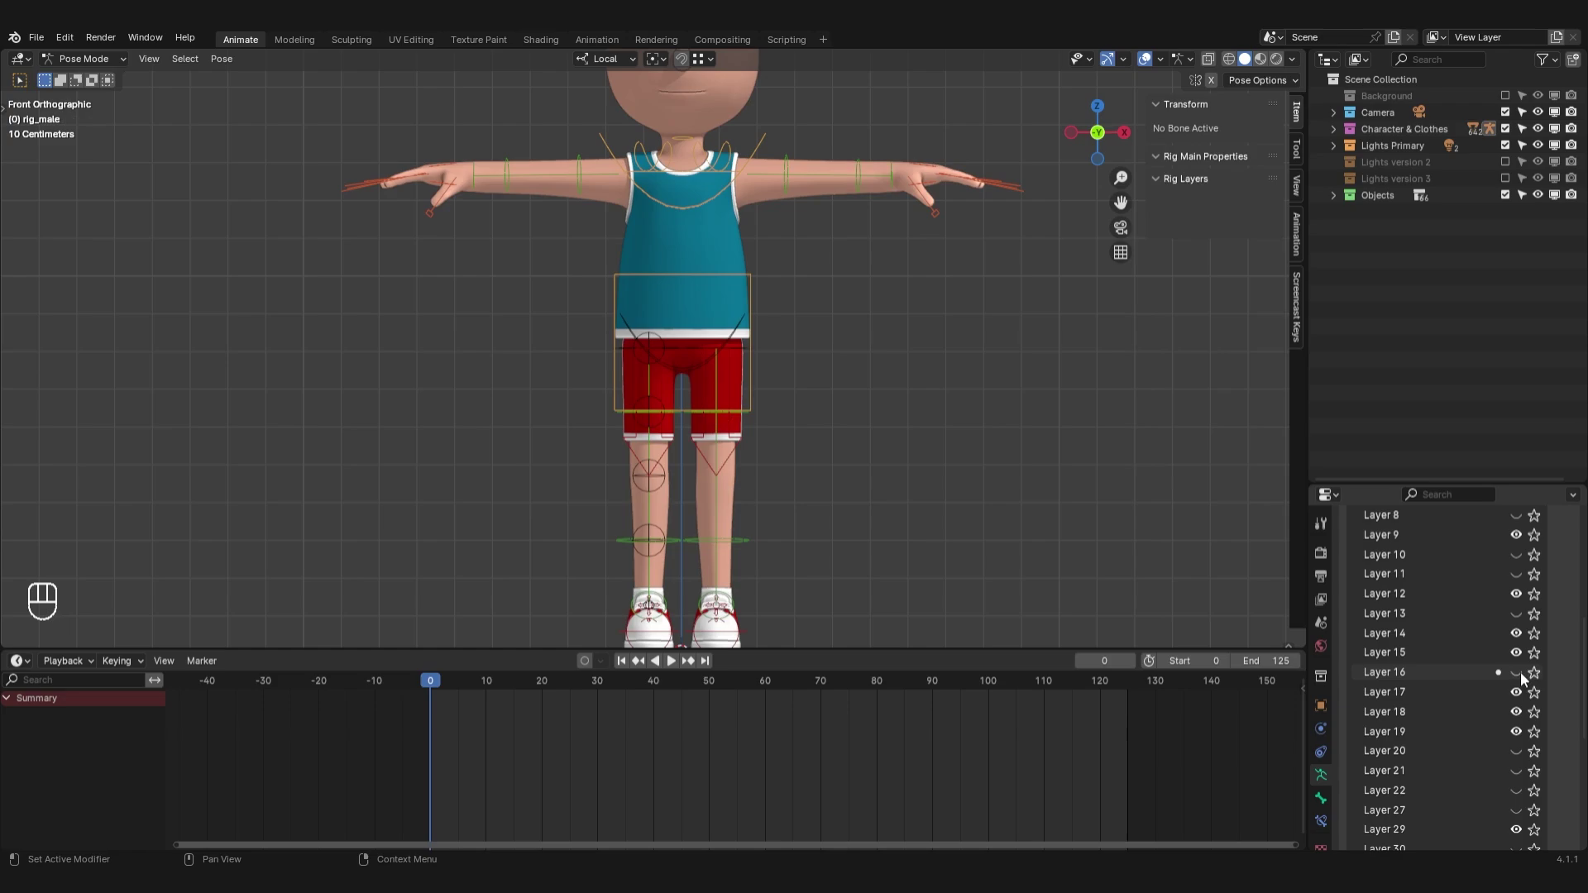
{"action": "left_click", "coordinate": [650, 479]}
{"action": "left_click", "coordinate": [1517, 731]}
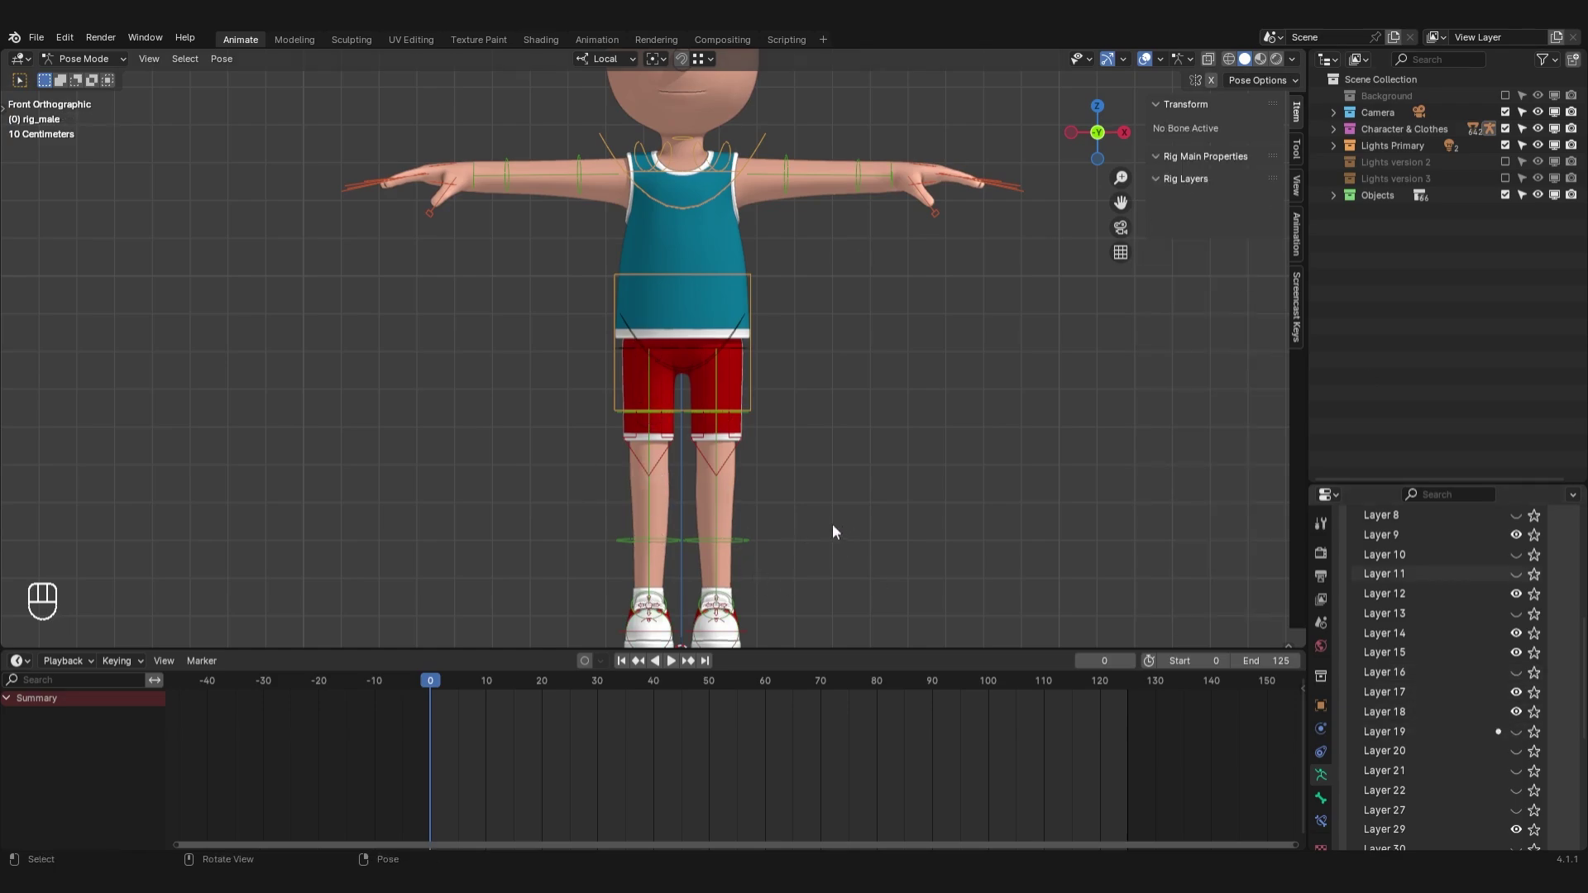
{"action": "middle_click_drag", "start_coordinate": [743, 480], "coordinate": [747, 422], "text": "shift"}
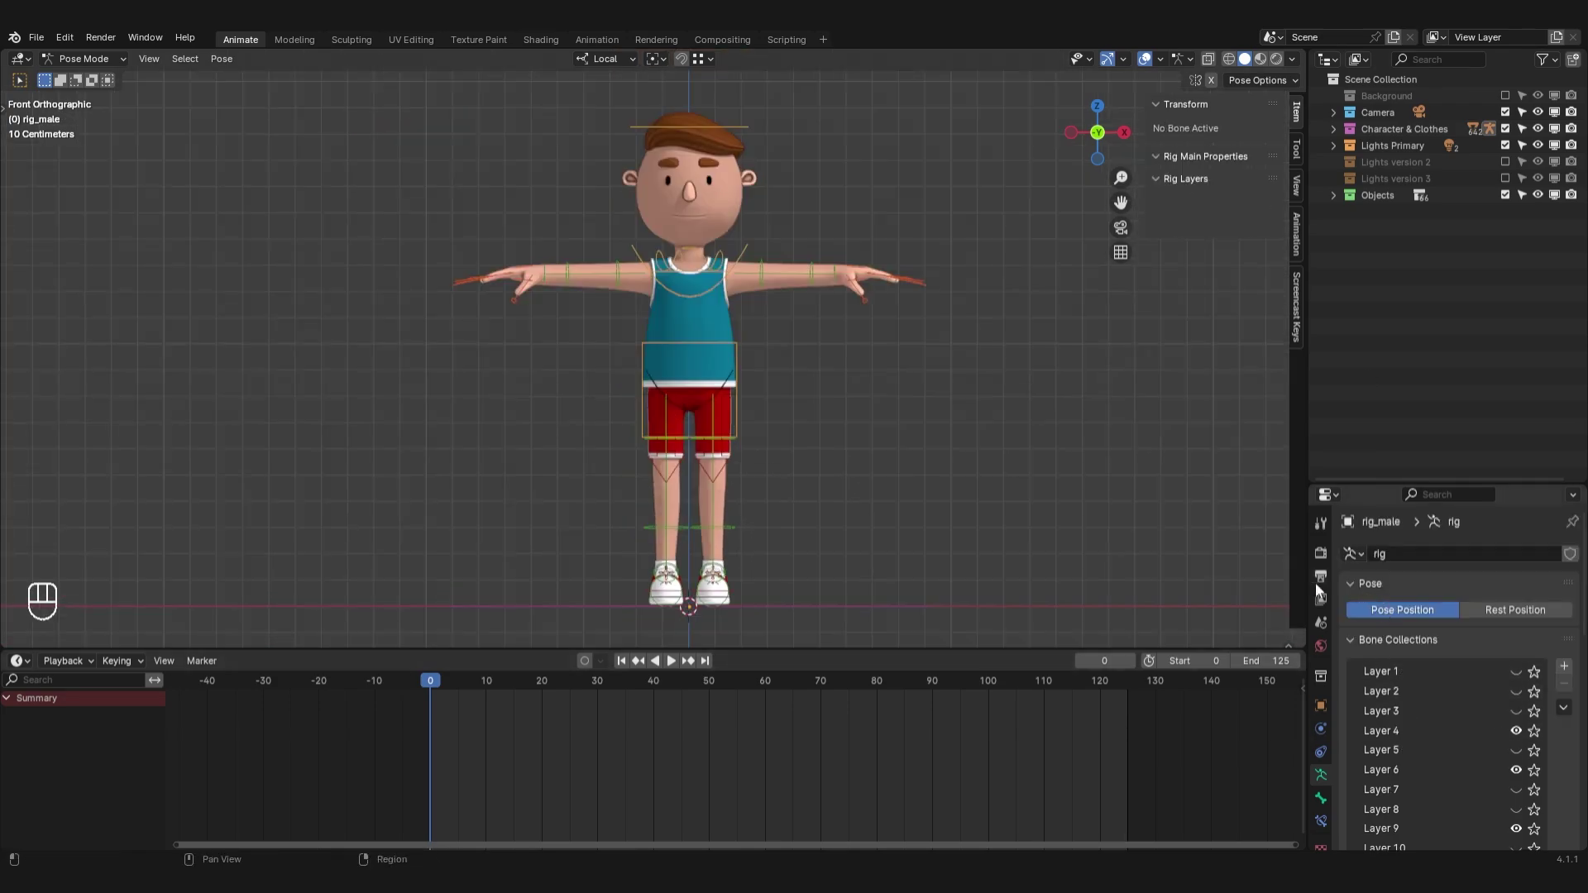
Open the scene's output settings and check the frame rate options
{"action": "left_click", "coordinate": [1315, 577]}
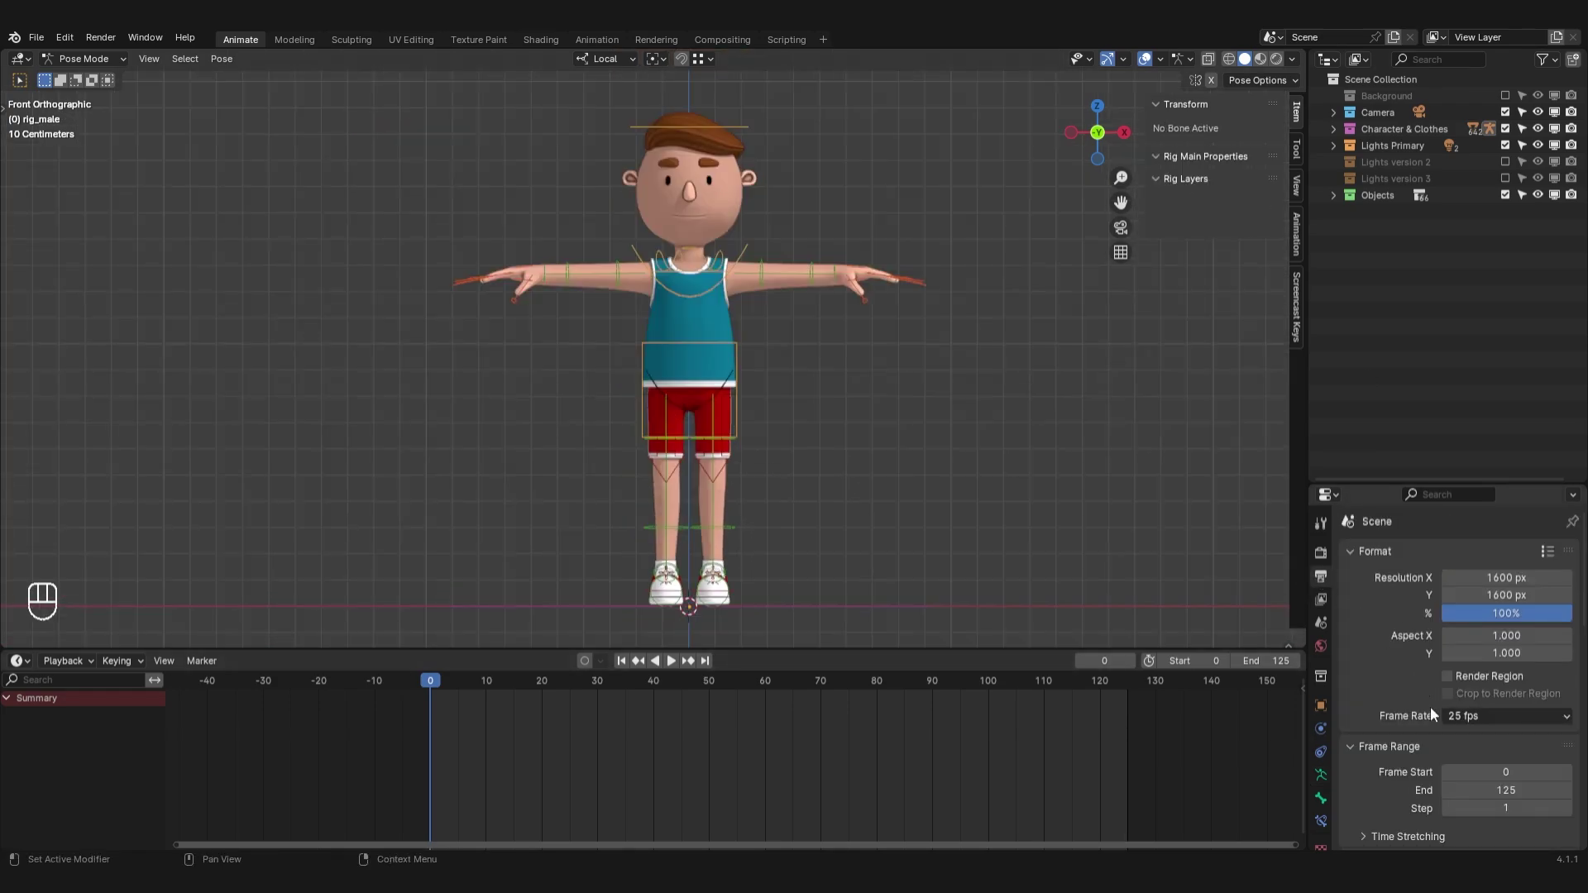
{"action": "scroll", "coordinate": [1489, 654], "scroll_direction": "down", "scroll_amount": 2}
{"action": "left_click", "coordinate": [1465, 650]}
{"action": "left_click", "coordinate": [1483, 650]}
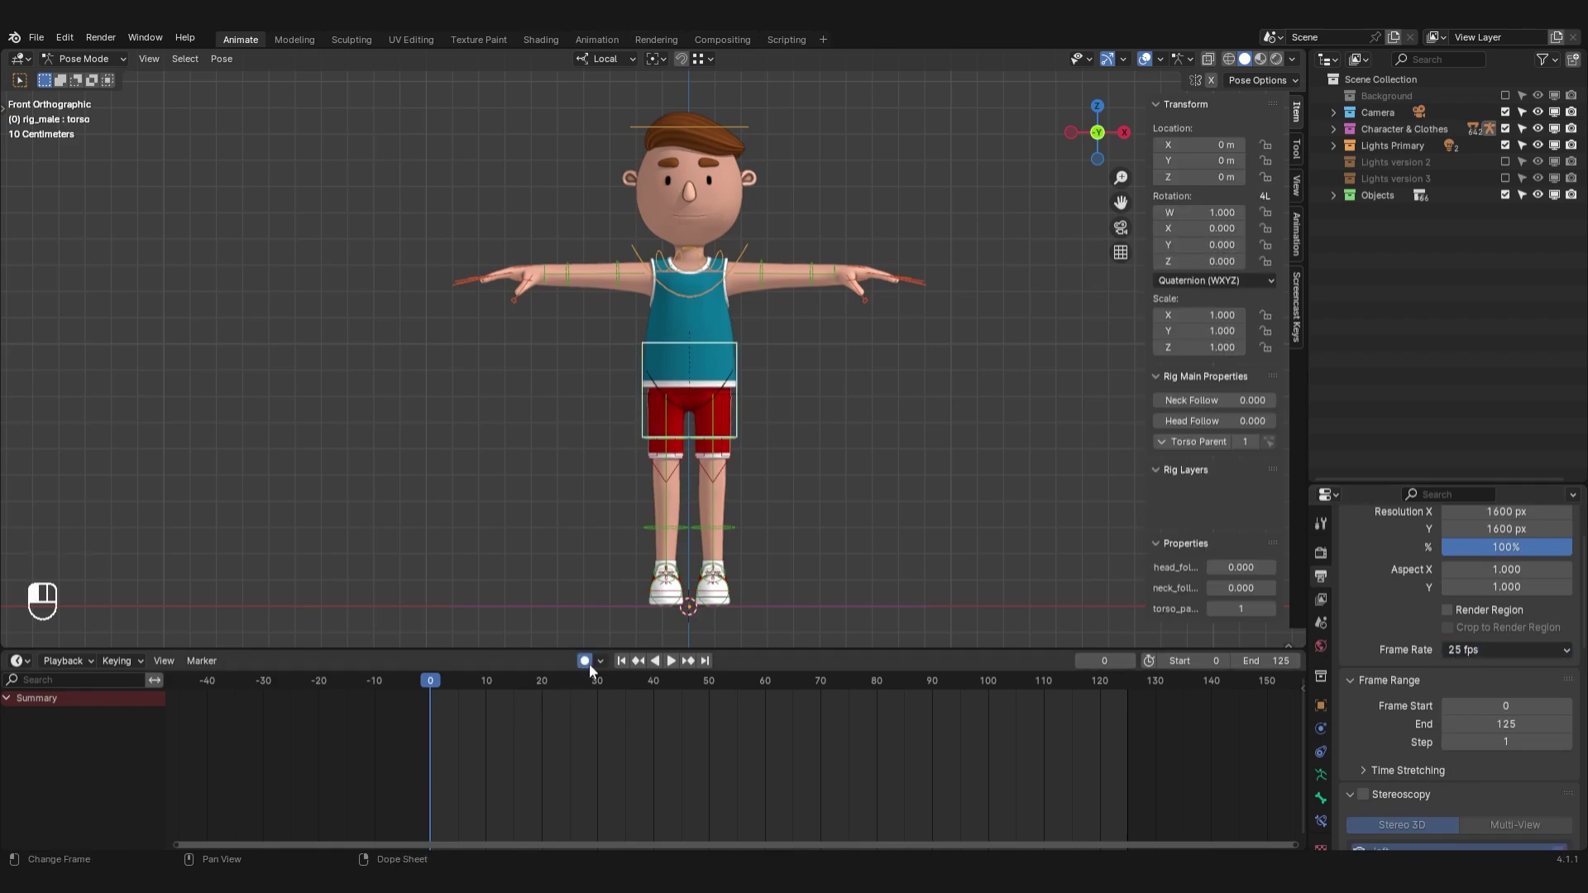
Turn on auto keying, test a move and a manual keyframe on the torso control, and undo both tests
{"action": "left_click", "coordinate": [587, 663]}
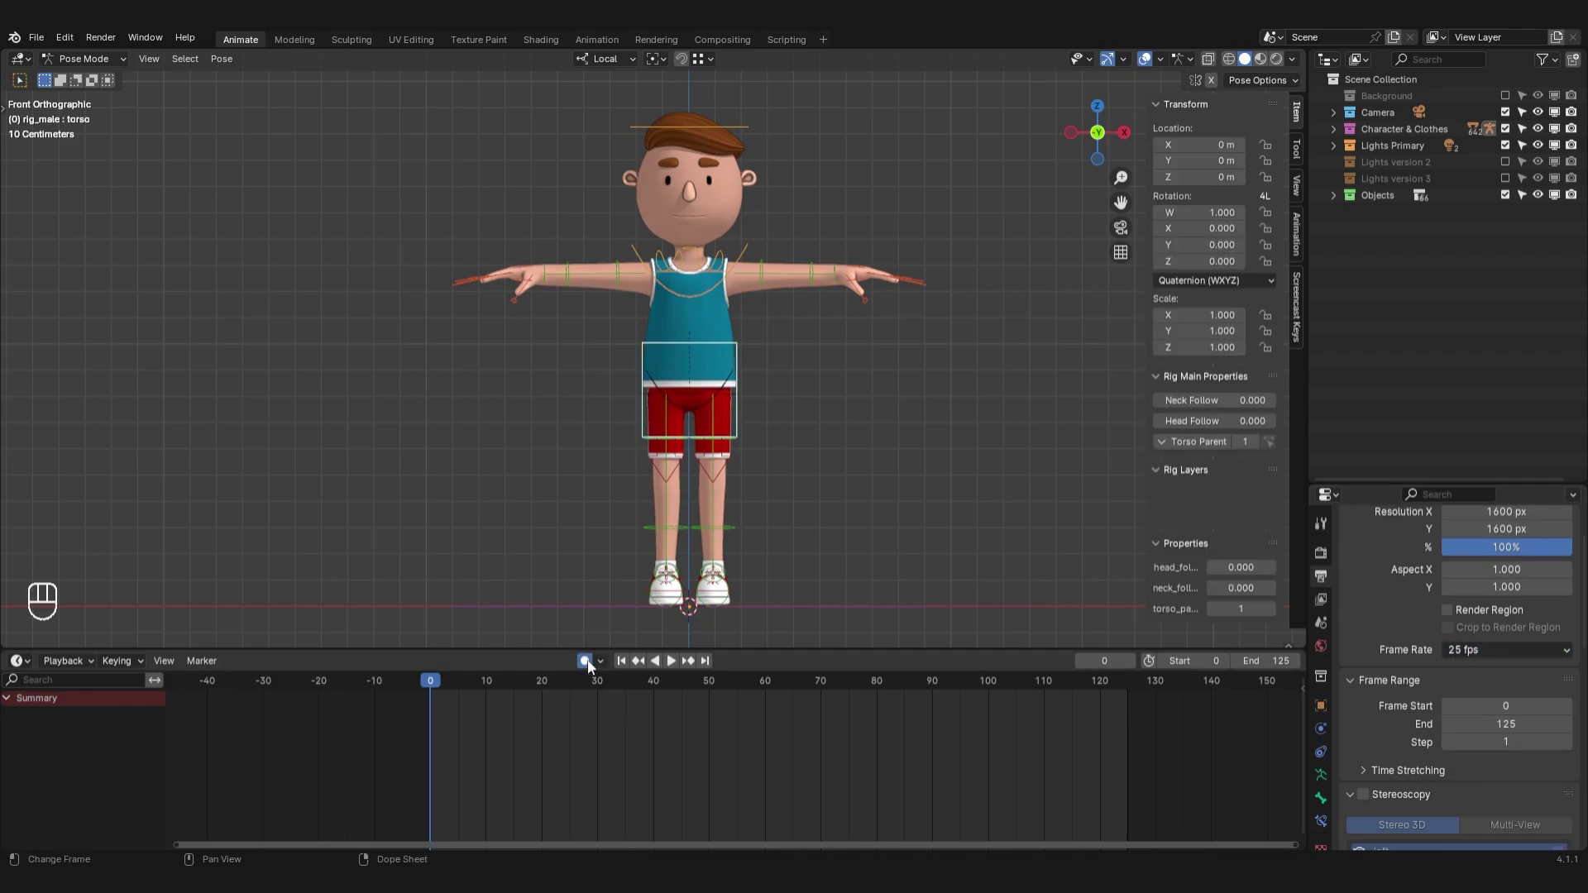
{"action": "key", "text": "g"}
{"action": "left_click", "coordinate": [876, 439]}
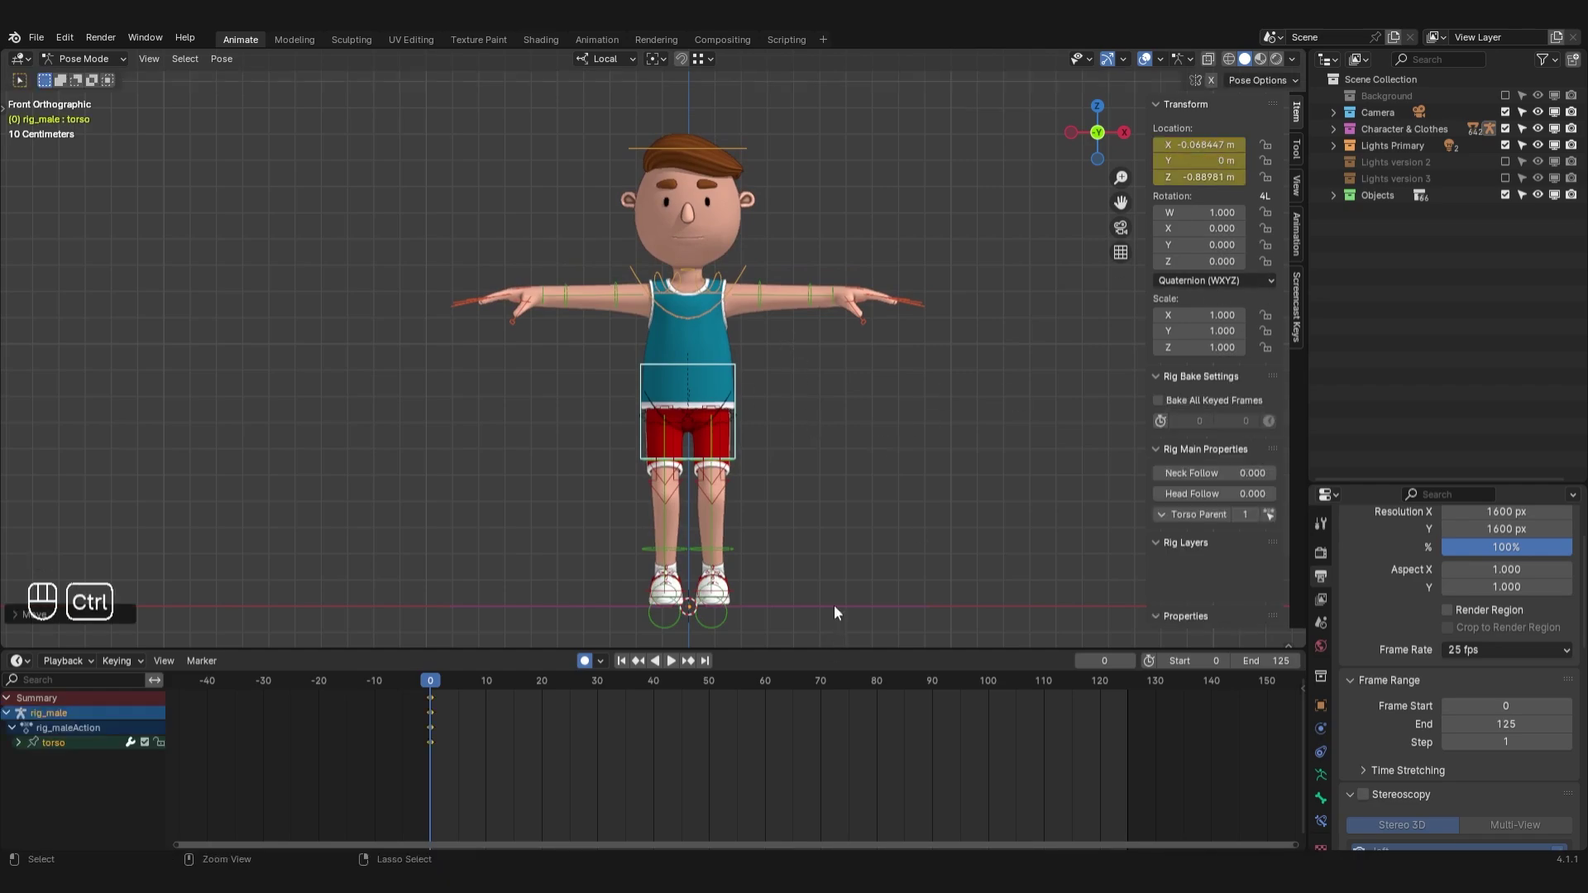
{"action": "key", "text": "ctrl+z"}
{"action": "key", "text": "i"}
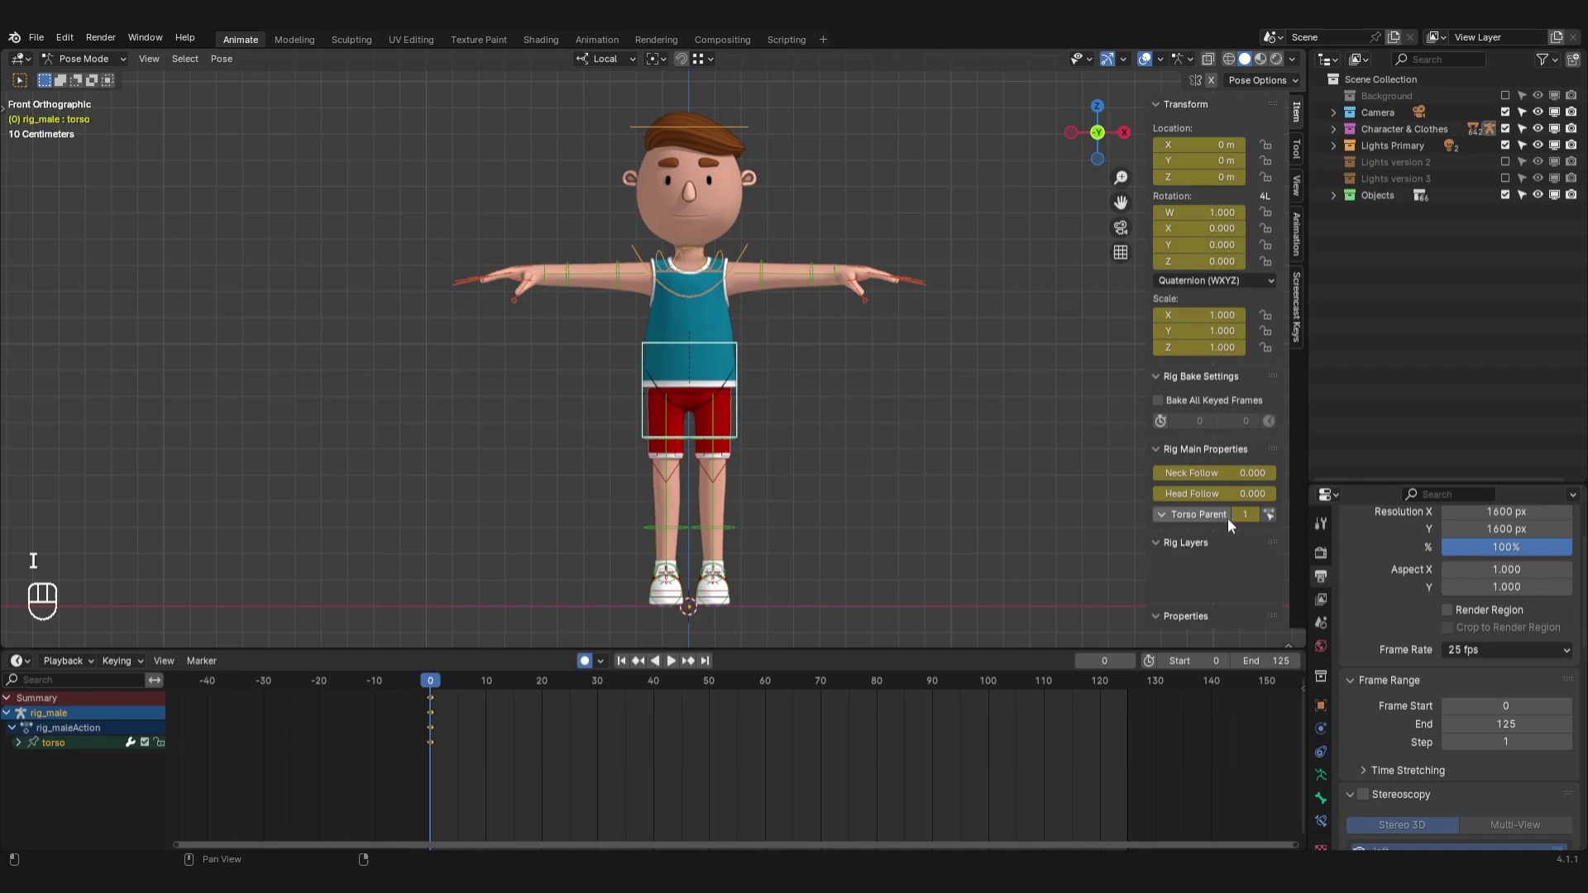
{"action": "key", "text": "ctrl+z"}
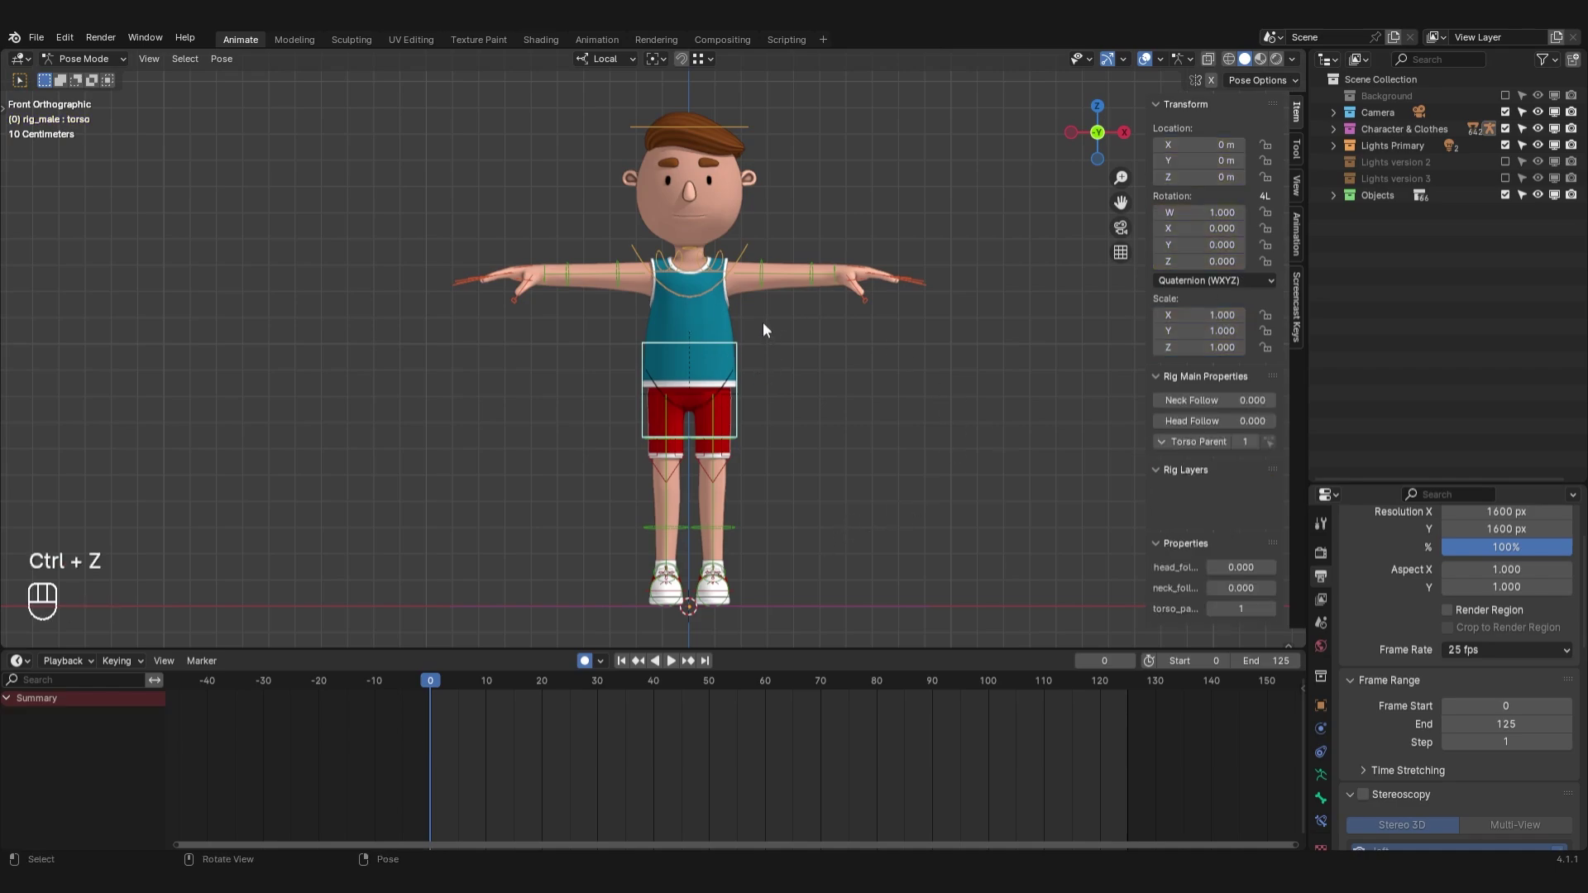
Set the active keying set to Location & Rotation, test it with a torso keyframe, and undo that keyframe
{"action": "left_click", "coordinate": [123, 658]}
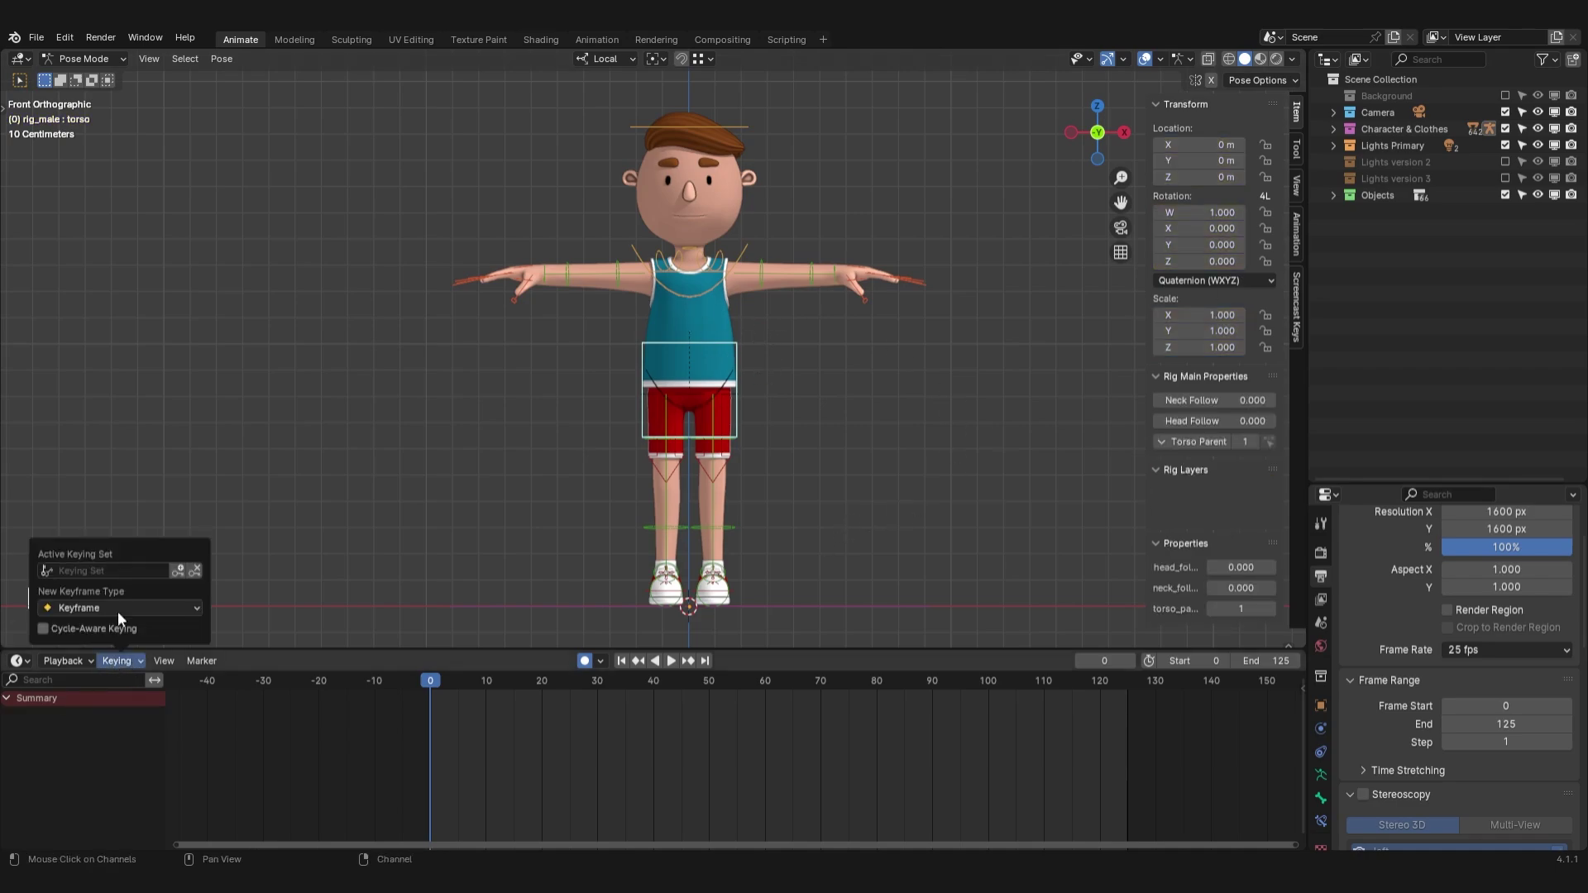
{"action": "left_click", "coordinate": [107, 571]}
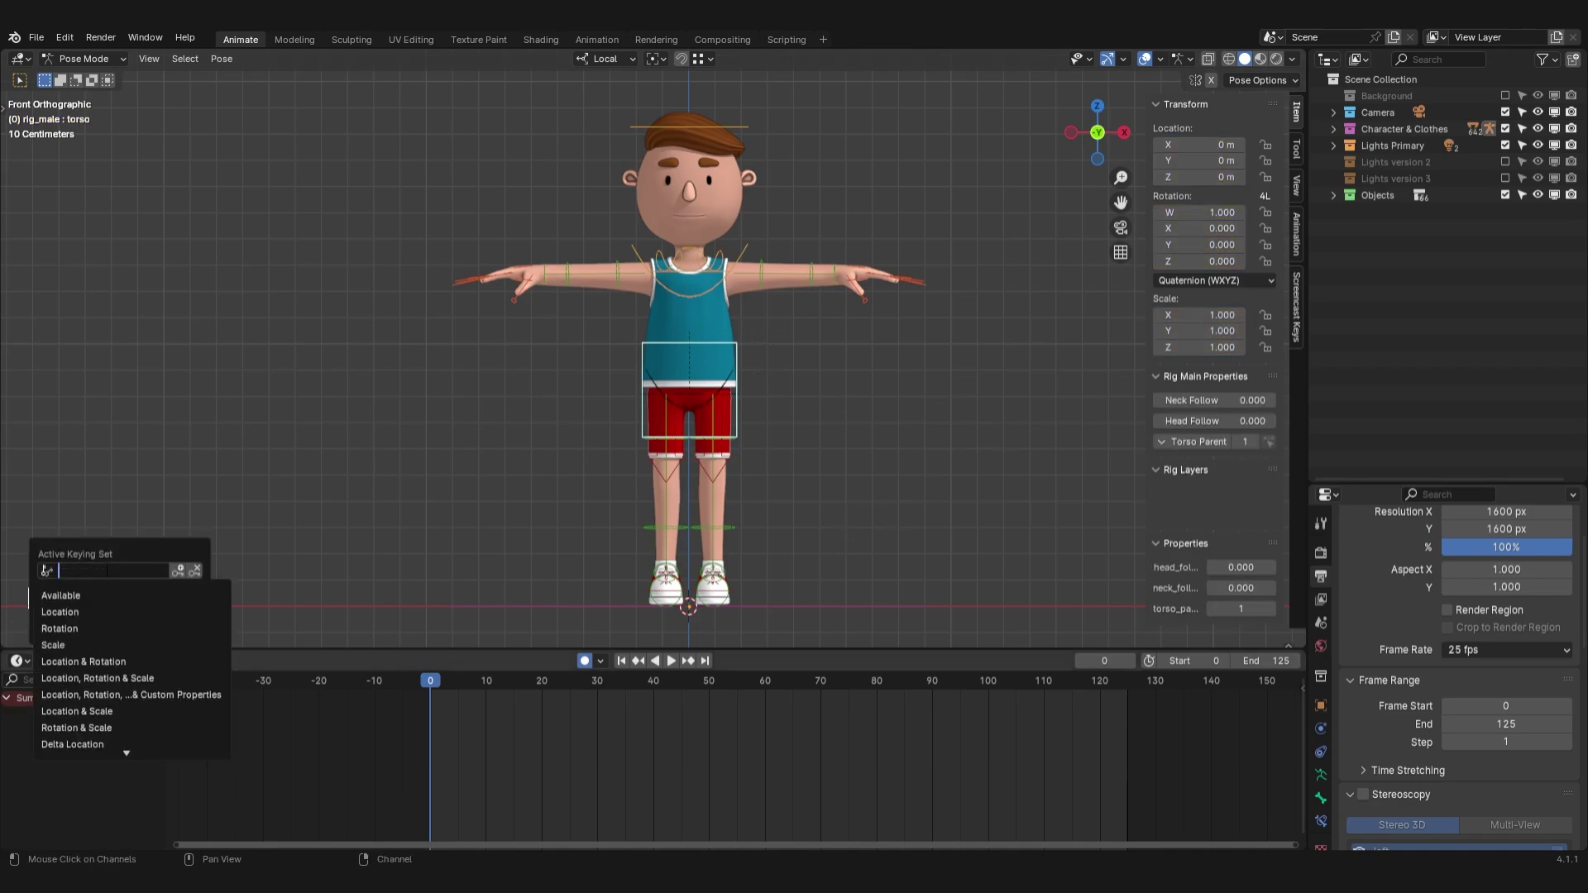
{"action": "left_click", "coordinate": [121, 662]}
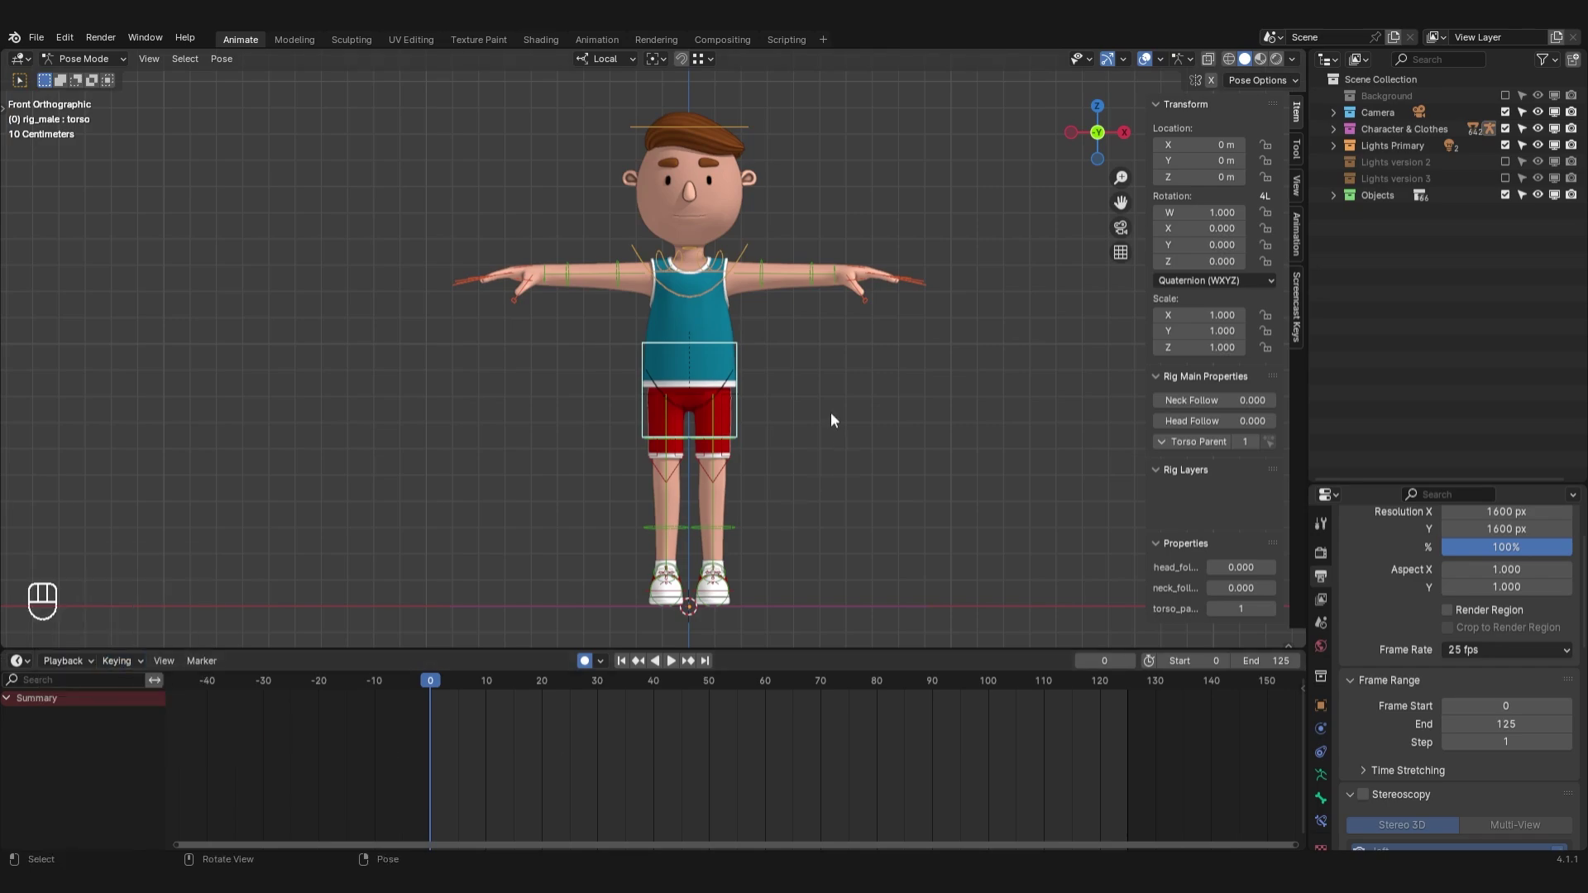
{"action": "key", "text": "i"}
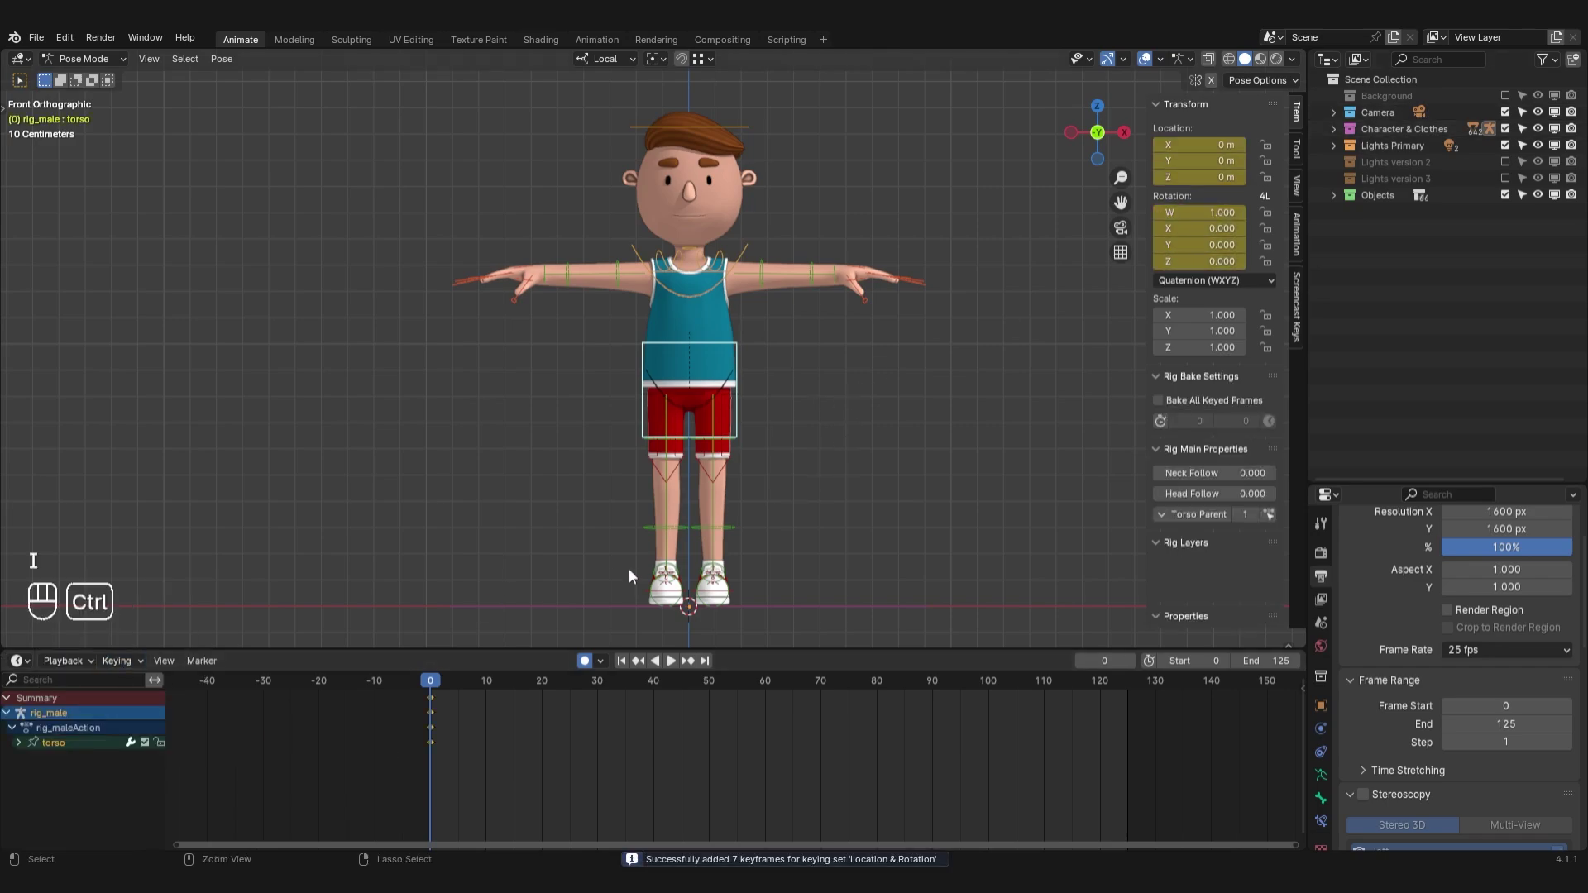
{"action": "key", "text": "ctrl+z"}
Try auto-keying rotations of the right upper arm FK control at frames 0 and 10, and undo the test
{"action": "left_click", "coordinate": [618, 273]}
{"action": "key", "text": "r"}
{"action": "left_click", "coordinate": [568, 383]}
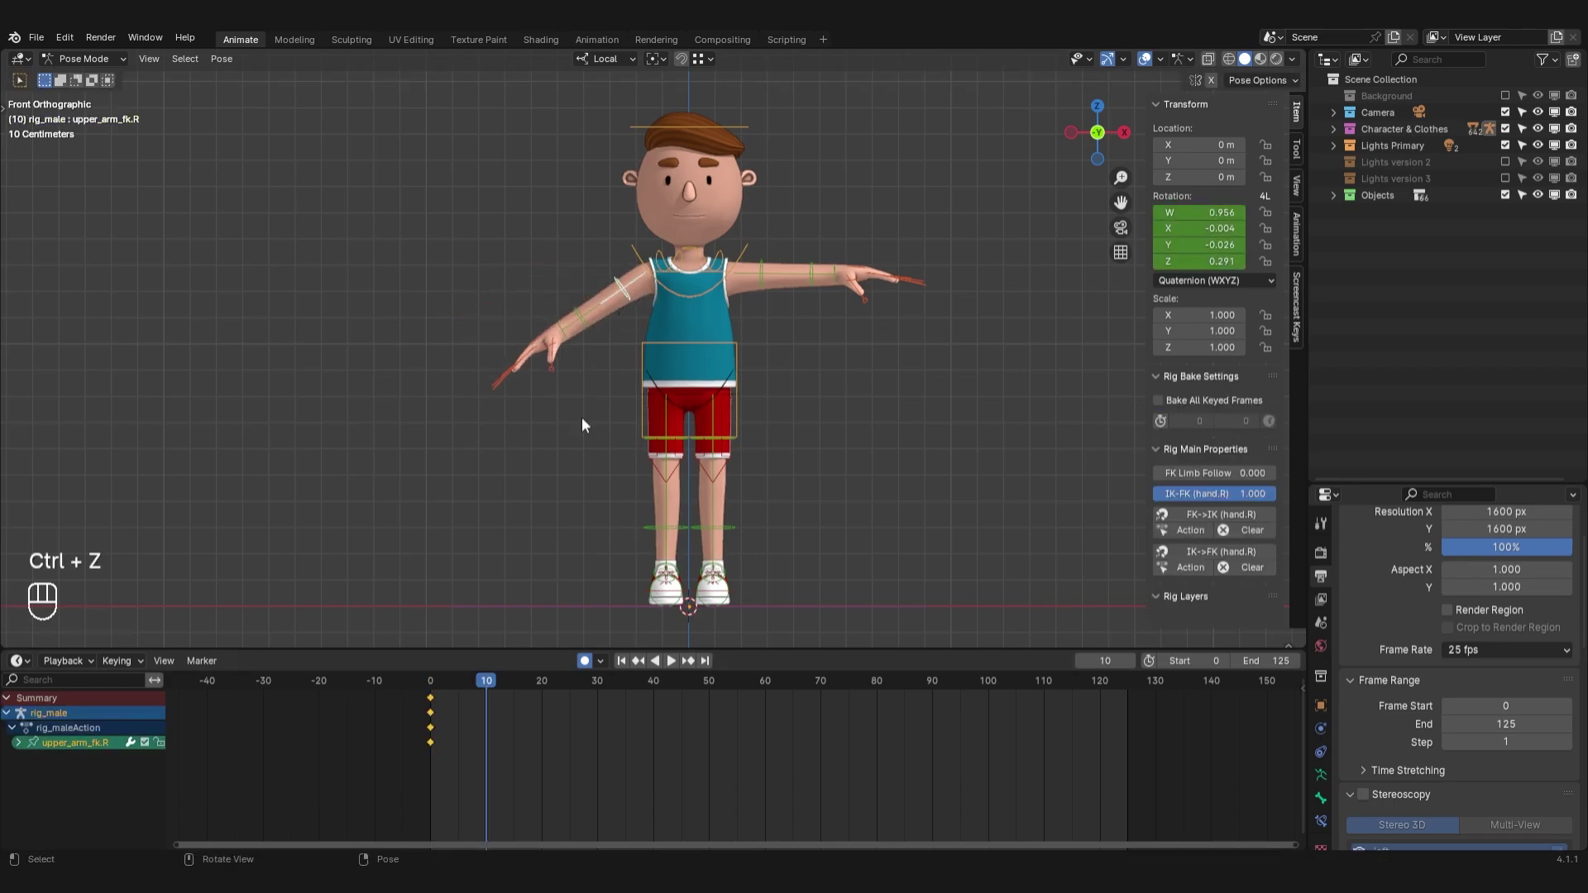
{"action": "key", "text": "r"}
{"action": "left_click", "coordinate": [599, 316]}
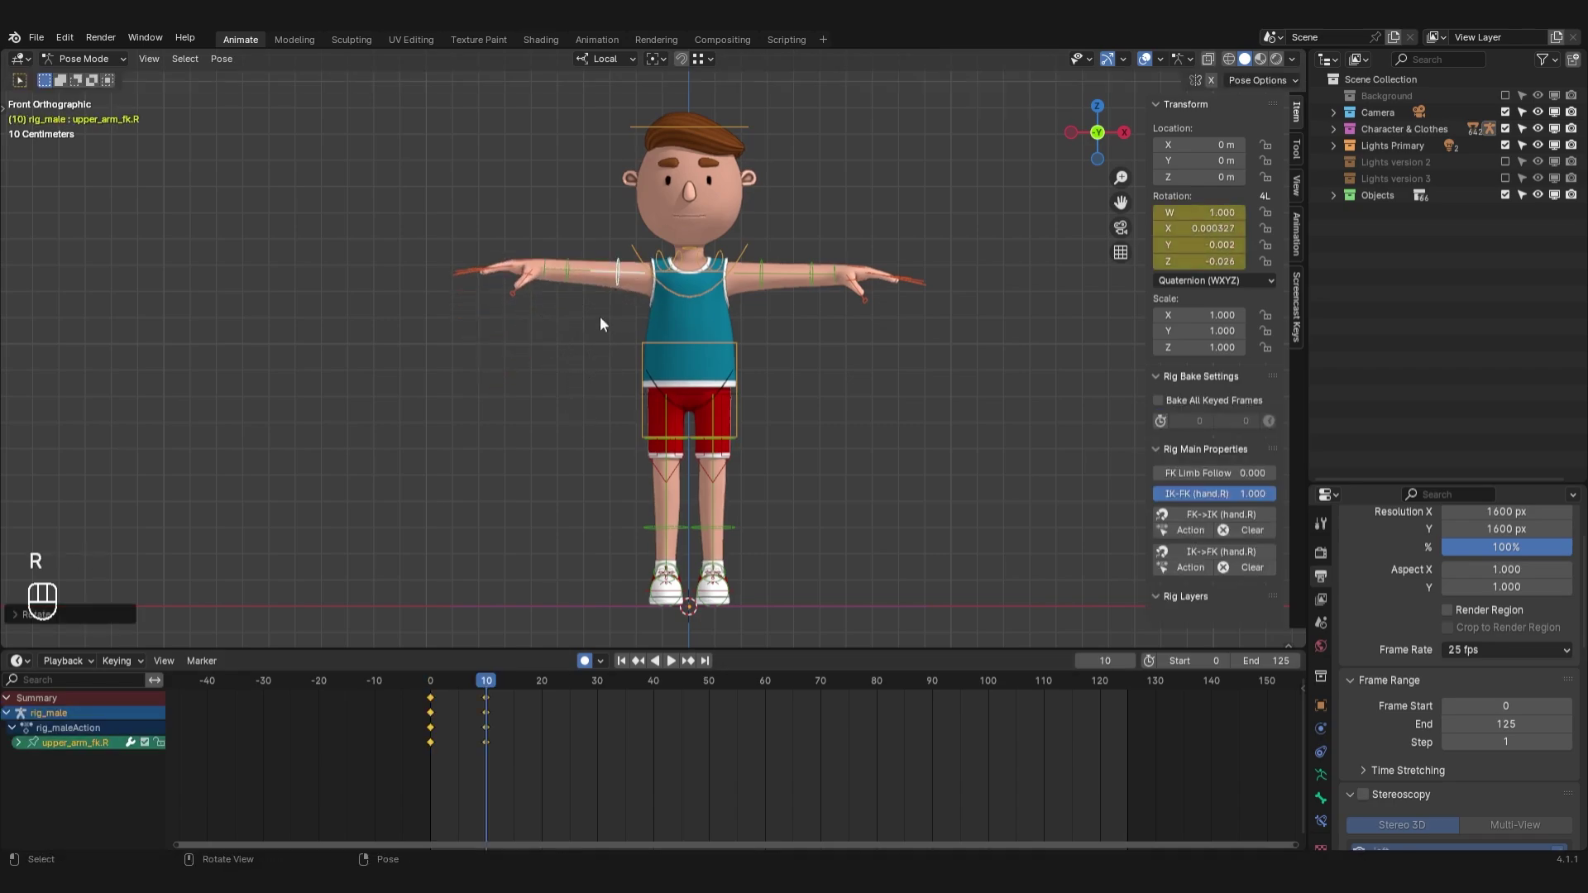
{"action": "mouse_move", "coordinate": [465, 681]}
{"action": "left_mouse_down"}
{"action": "mouse_move", "coordinate": [504, 694]}
{"action": "mouse_move", "coordinate": [484, 705]}
{"action": "left_mouse_up"}
{"action": "key", "text": "ctrl+z"}
{"action": "key", "text": "ctrl+z"}
{"action": "key", "text": "ctrl+z"}
{"action": "key", "text": "ctrl+z"}
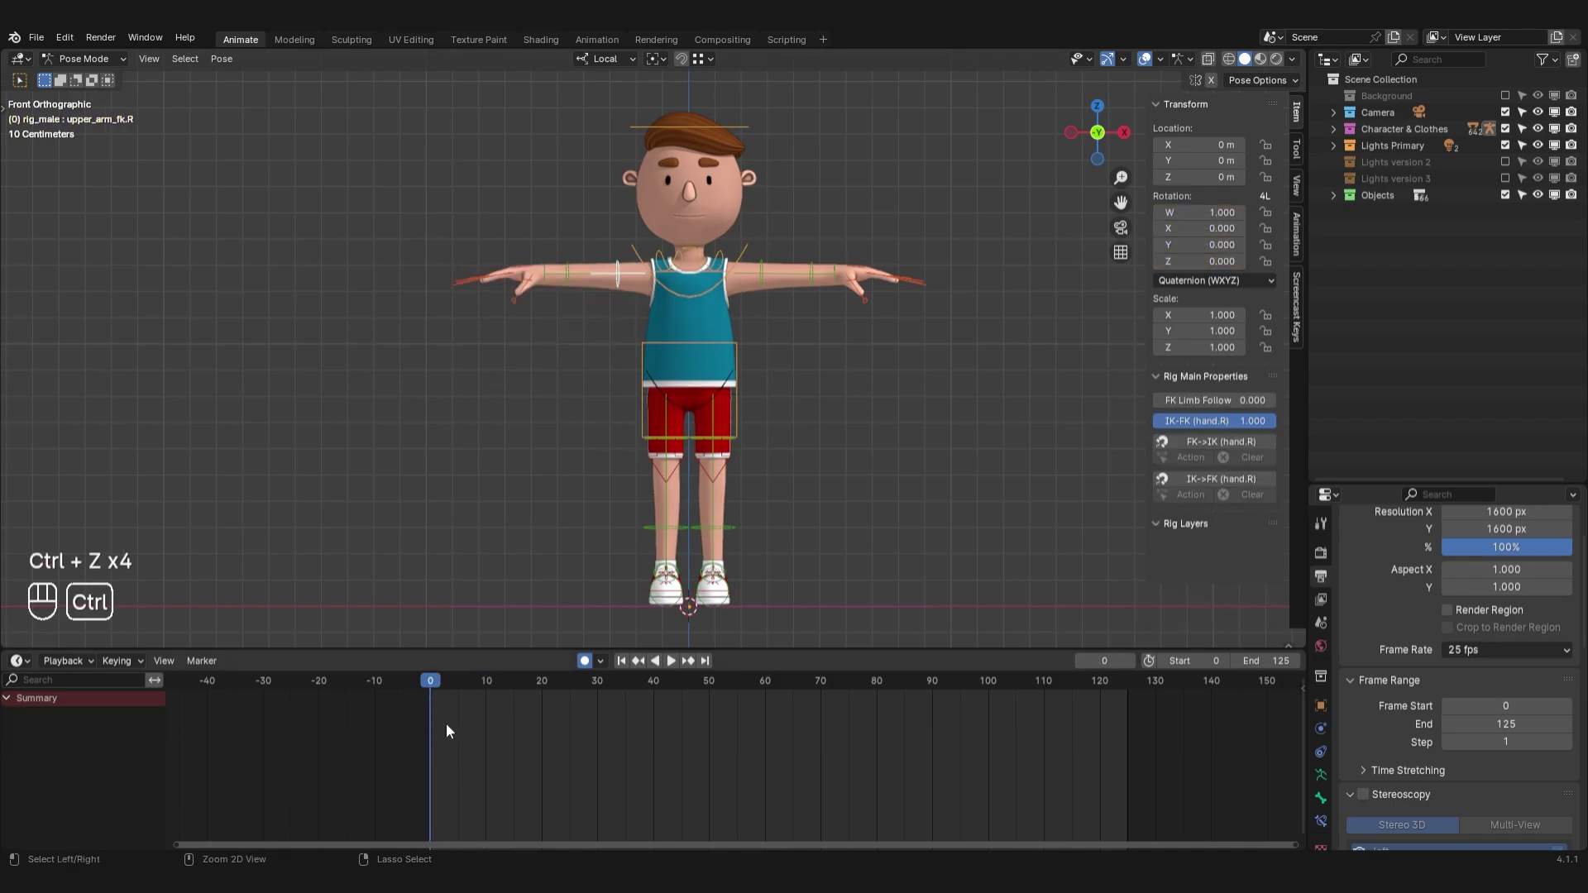
Examine the default keyframe interpolation options in the Animation preferences
{"action": "left_click", "coordinate": [61, 38]}
{"action": "left_click", "coordinate": [128, 246]}
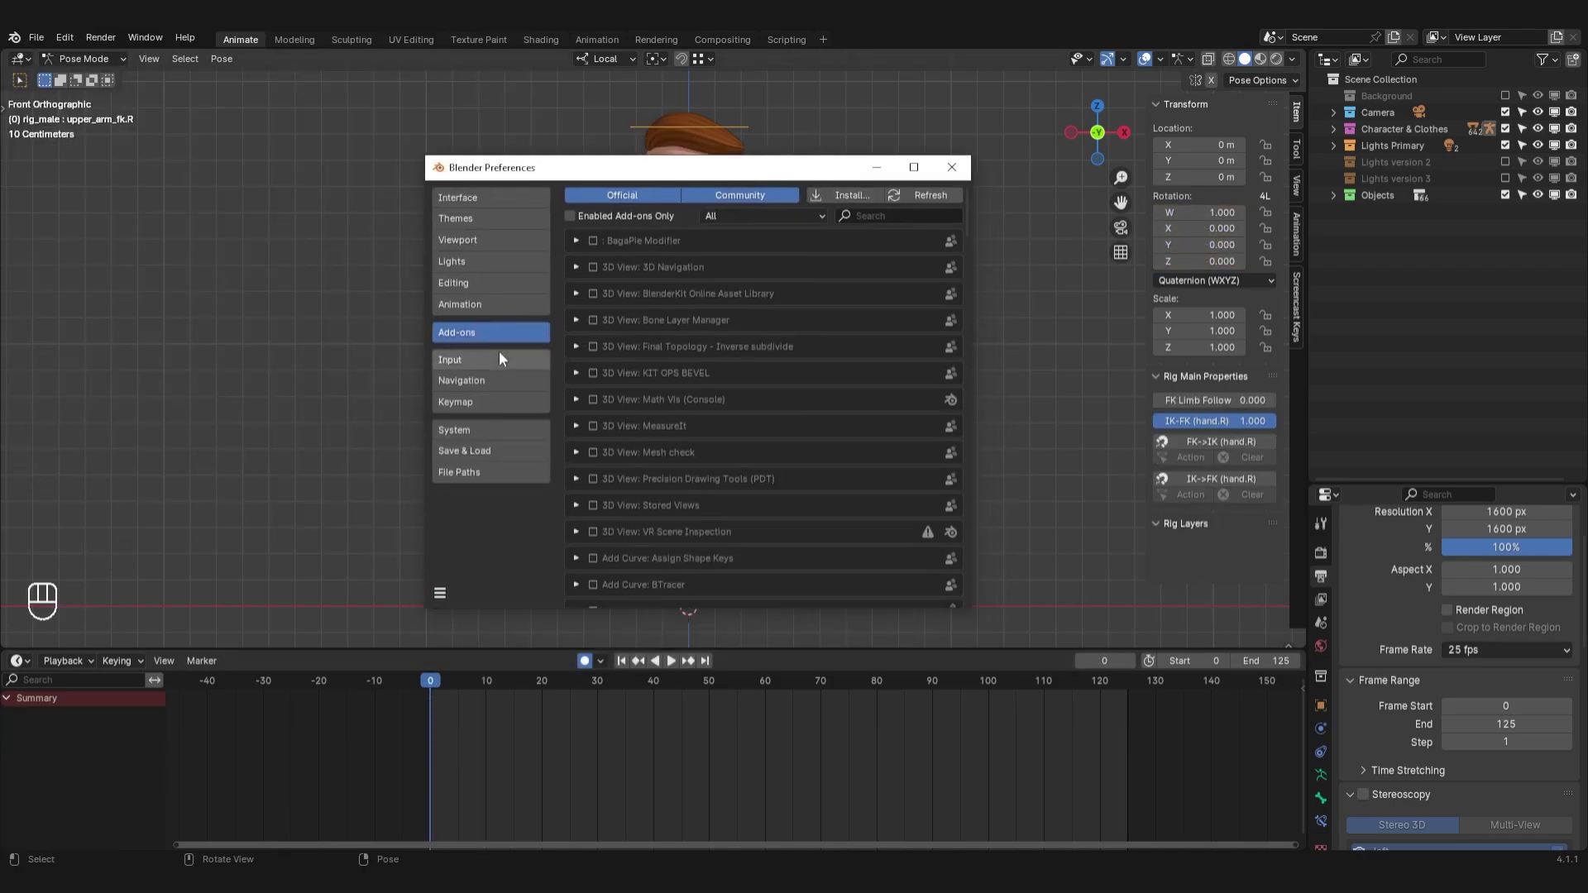
{"action": "left_click", "coordinate": [480, 306]}
{"action": "scroll", "coordinate": [648, 541], "scroll_direction": "down", "scroll_amount": 2}
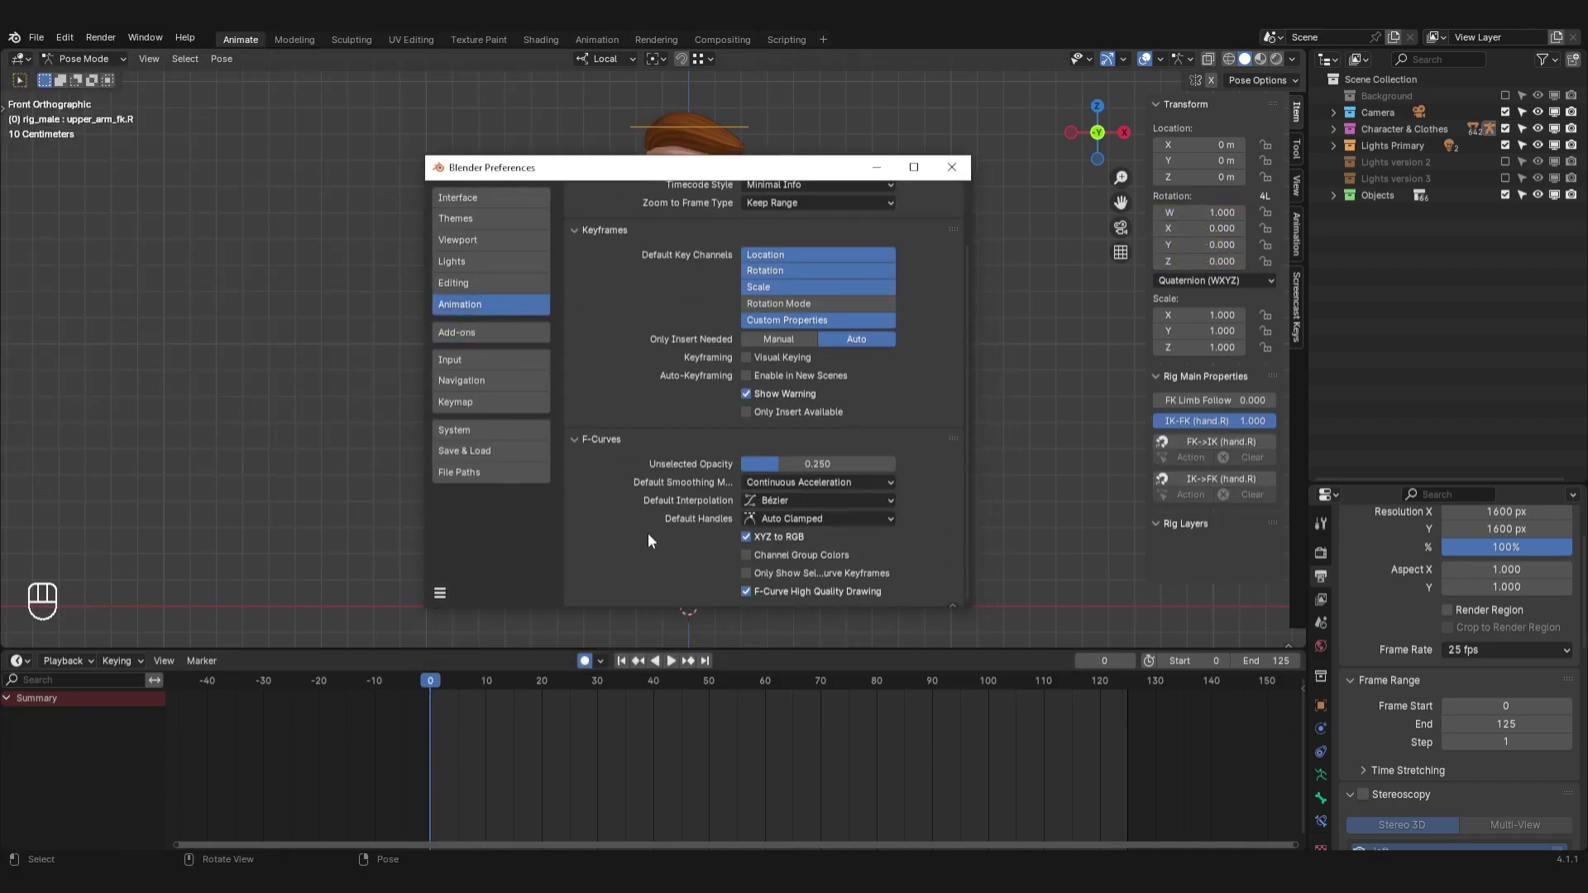
{"action": "left_click", "coordinate": [769, 500]}
{"action": "left_click", "coordinate": [674, 370]}
{"action": "left_click", "coordinate": [950, 168]}
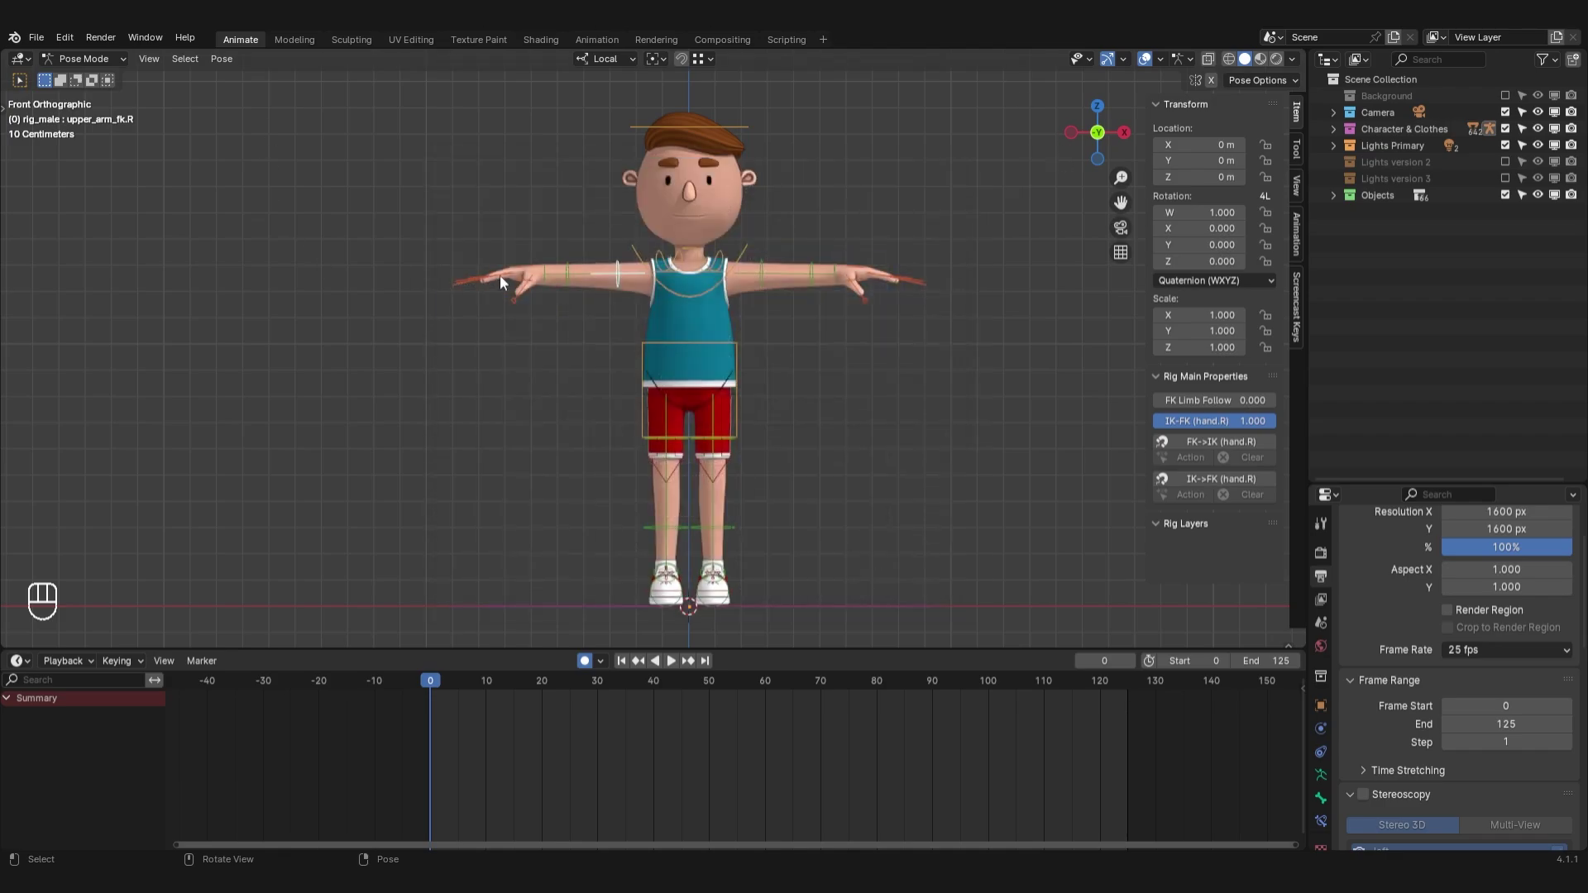
Try keying two right upper arm rotations at frames 0 and 9, and scrub through the resulting motion
{"action": "key", "text": "r"}
{"action": "left_click", "coordinate": [584, 285]}
{"action": "left_click", "coordinate": [481, 683]}
{"action": "key", "text": "r"}
{"action": "left_click", "coordinate": [621, 406]}
{"action": "mouse_move", "coordinate": [446, 686]}
{"action": "left_mouse_down"}
{"action": "mouse_move", "coordinate": [417, 686]}
{"action": "mouse_move", "coordinate": [498, 703]}
{"action": "mouse_move", "coordinate": [430, 708]}
{"action": "left_mouse_up"}
Delete all test keyframes of the right upper arm FK control
{"action": "key", "text": "a"}
{"action": "key", "text": "x"}
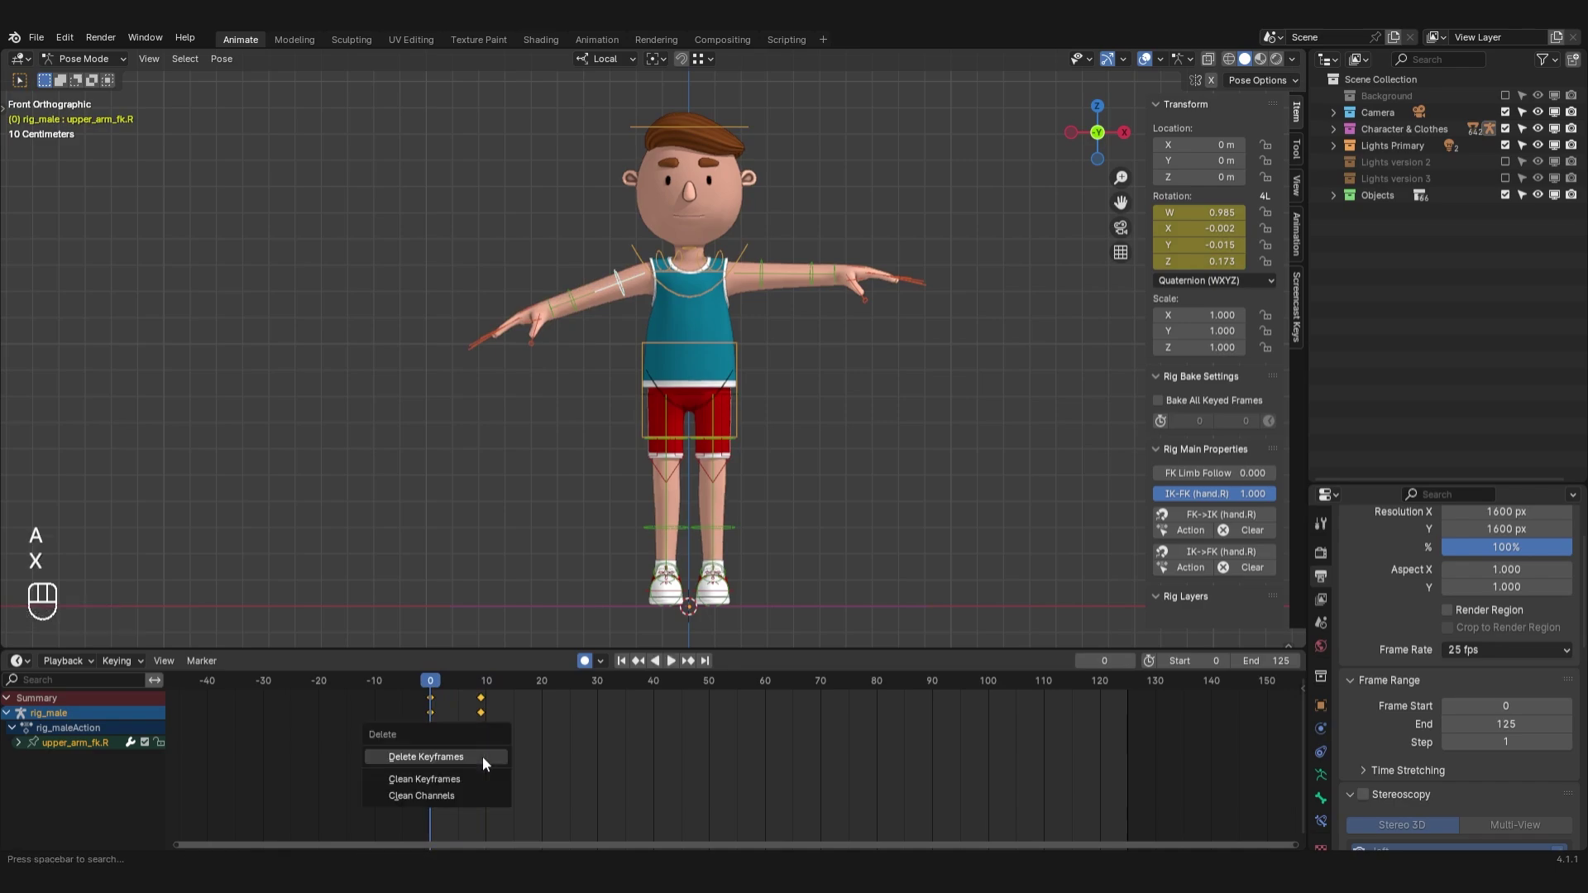
{"action": "left_click", "coordinate": [483, 756]}
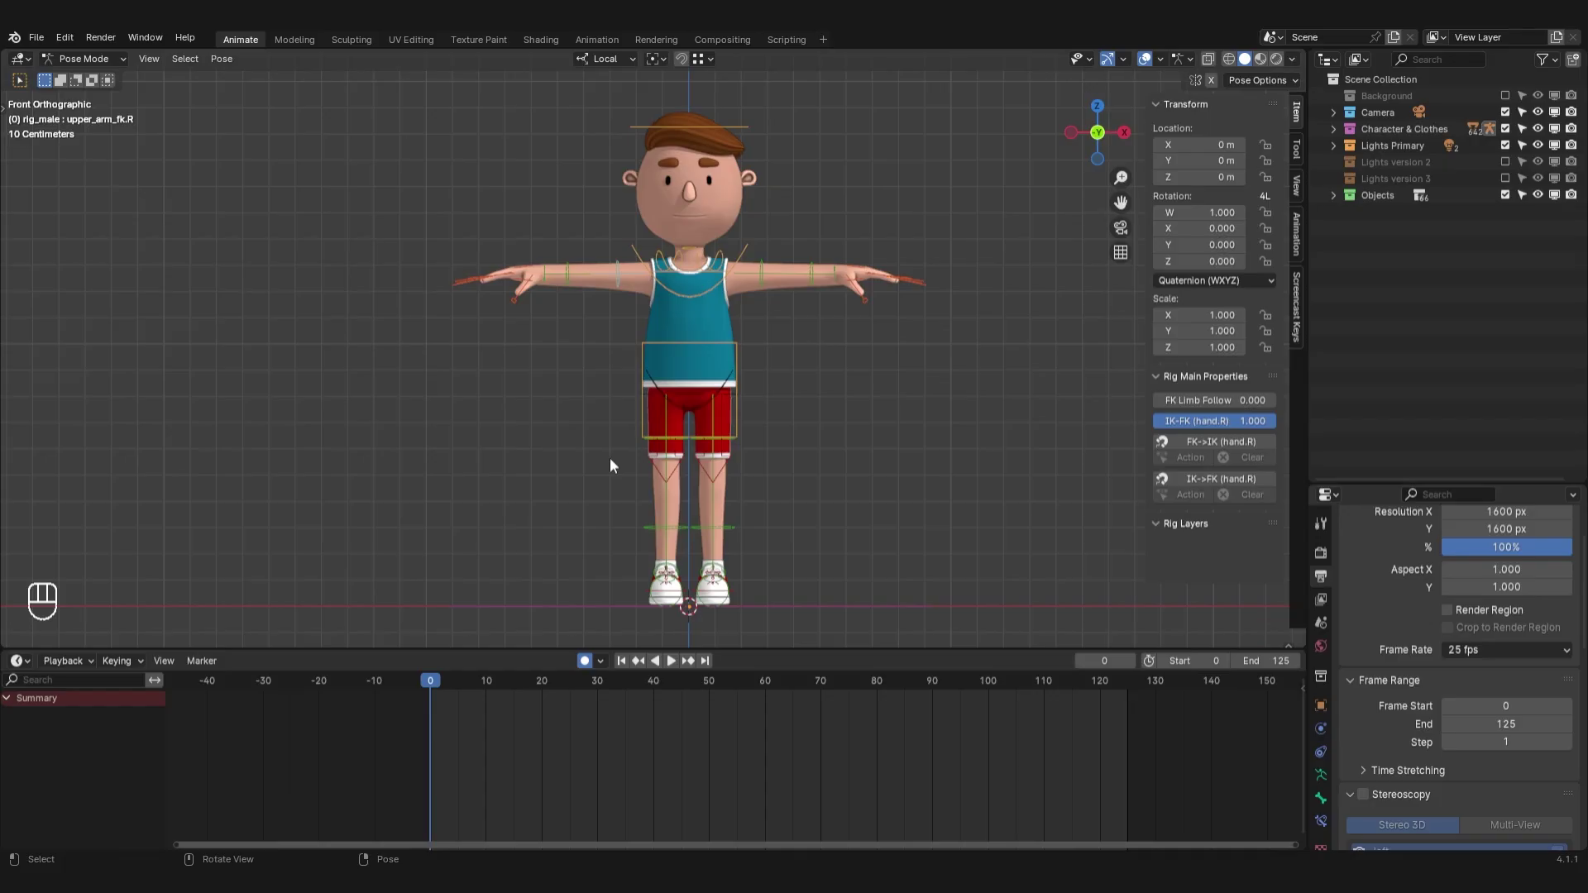
Add a timeline marker at frame 0 and name it Contact, with the character shown in left side view
{"action": "key", "text": "ctrl+KP_3"}
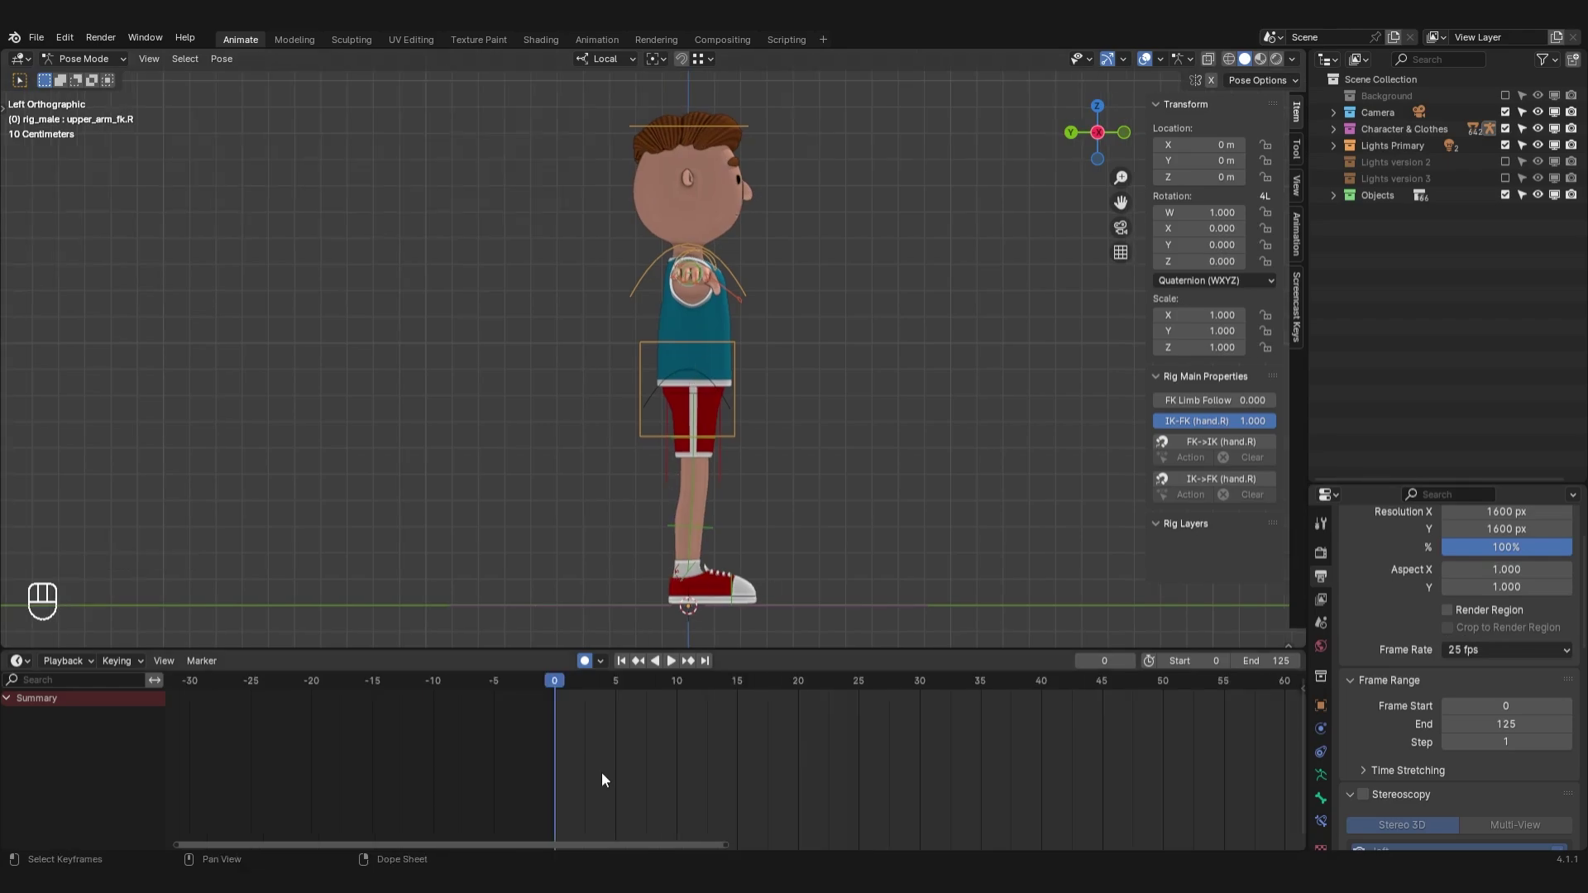
{"action": "key", "text": "m"}
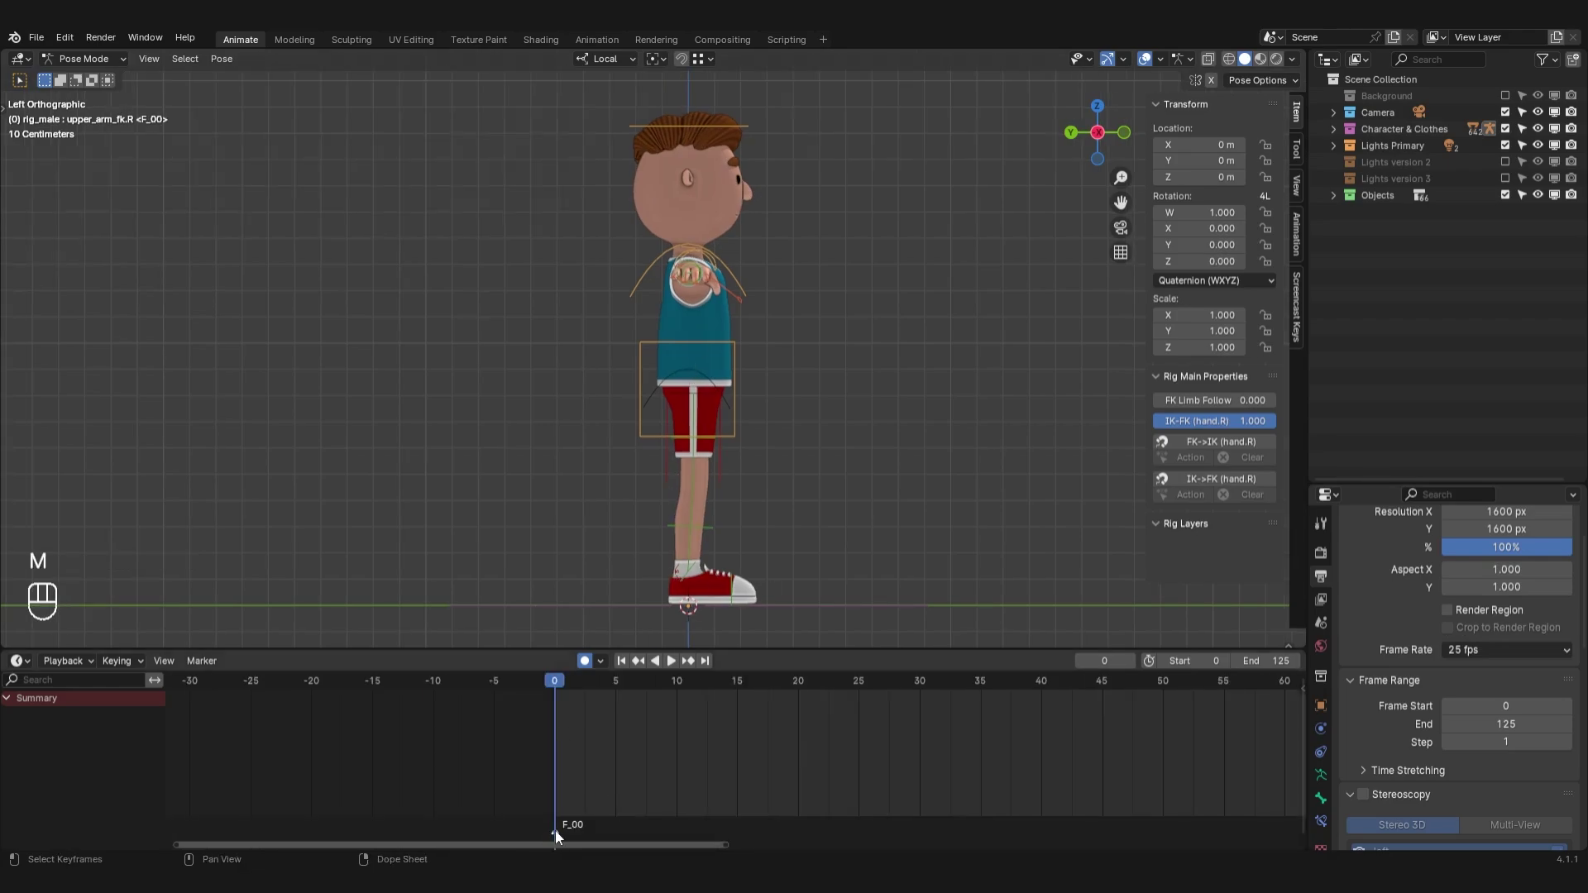
{"action": "key", "text": "F2"}
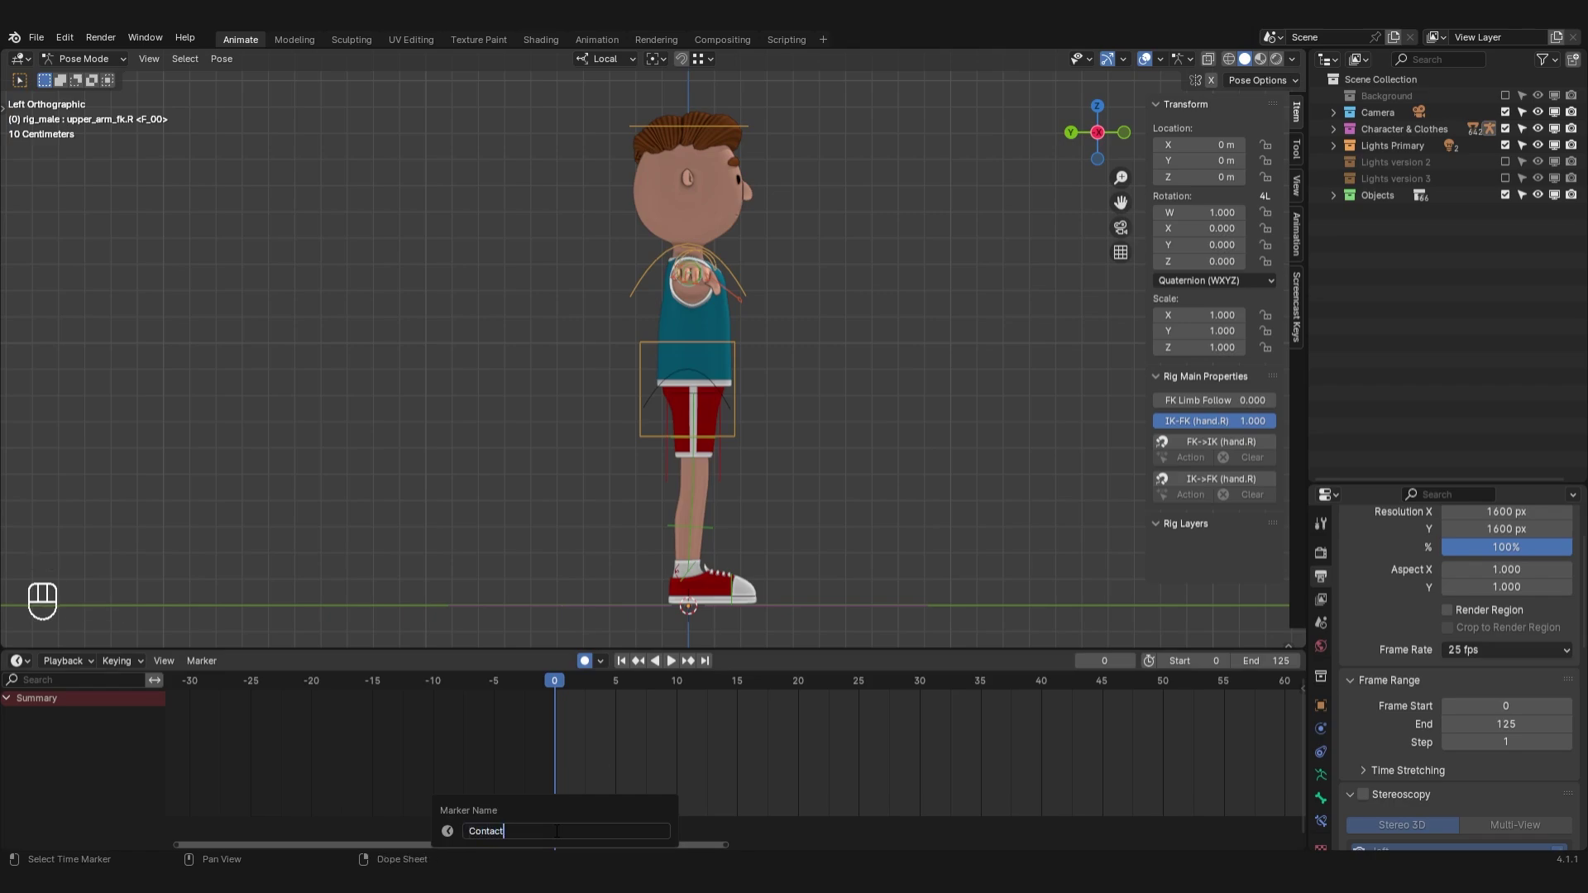
{"action": "type", "text": "Contact"}
{"action": "key", "text": "Return"}
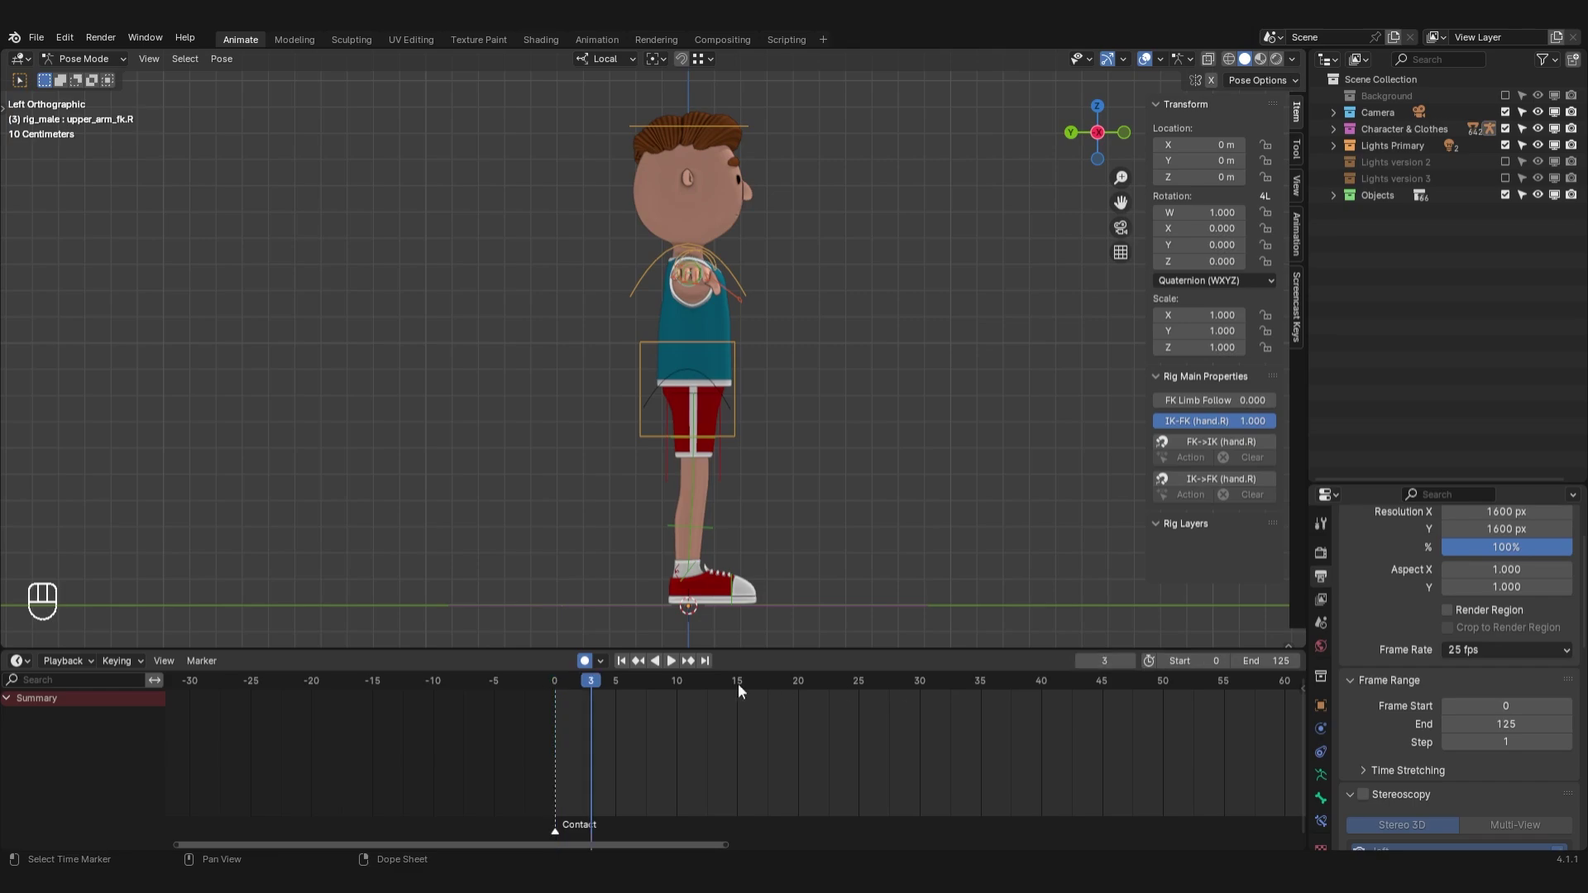
Add a timeline marker at frame 3 and name it Down
{"action": "key", "text": "m"}
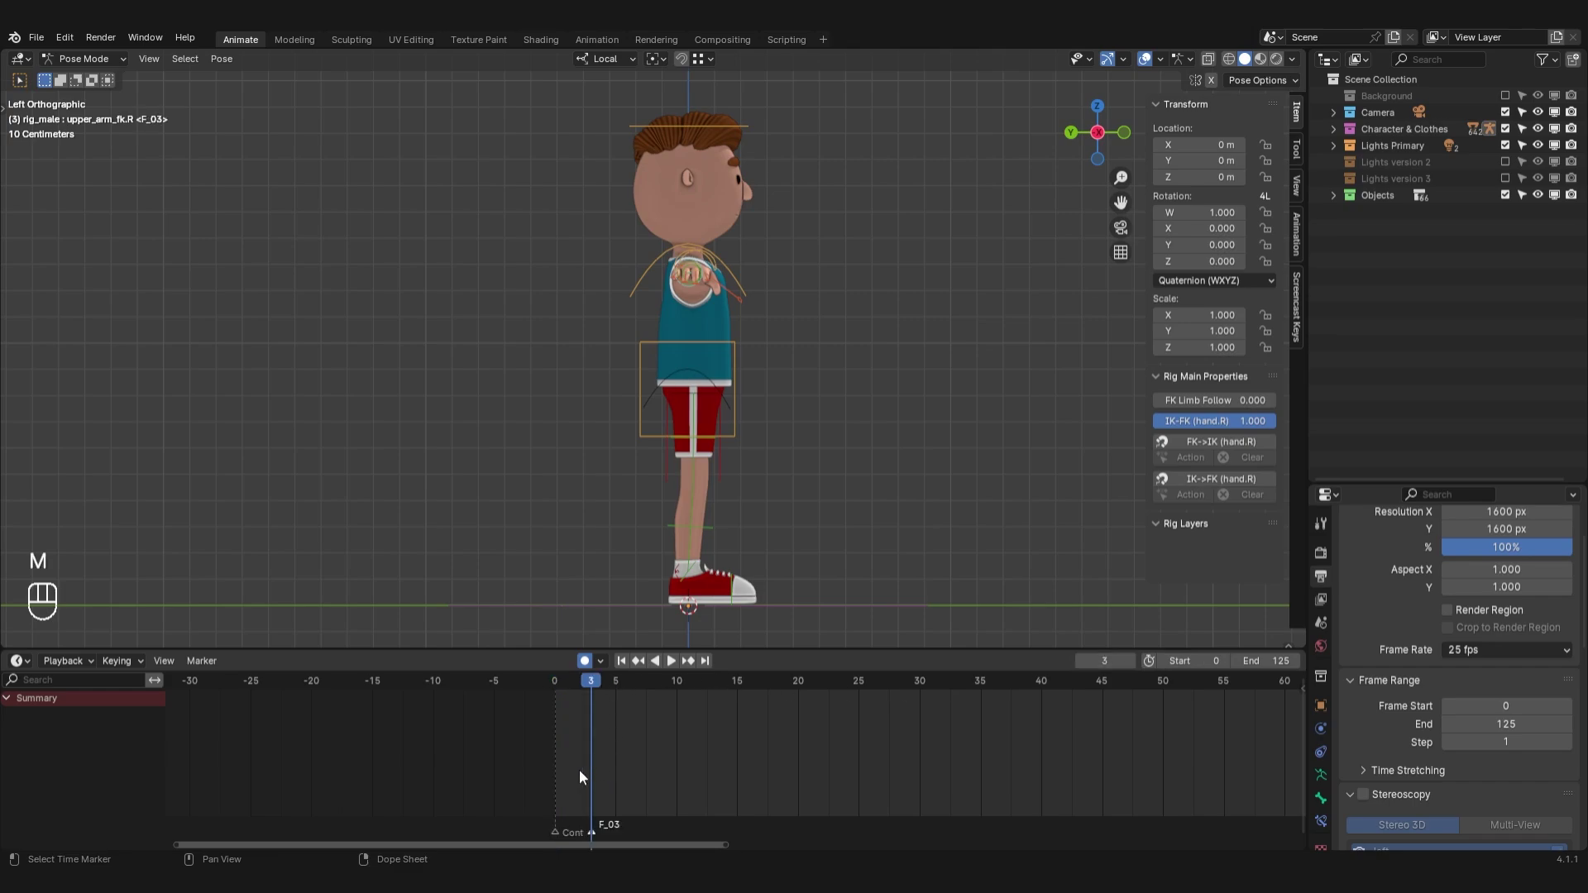
{"action": "scroll", "coordinate": [554, 803], "scroll_direction": "up", "scroll_amount": 3}
{"action": "scroll", "coordinate": [543, 809], "scroll_direction": "up", "scroll_amount": 6}
{"action": "key", "text": "F2"}
{"action": "type", "text": "Down"}
{"action": "key", "text": "Return"}
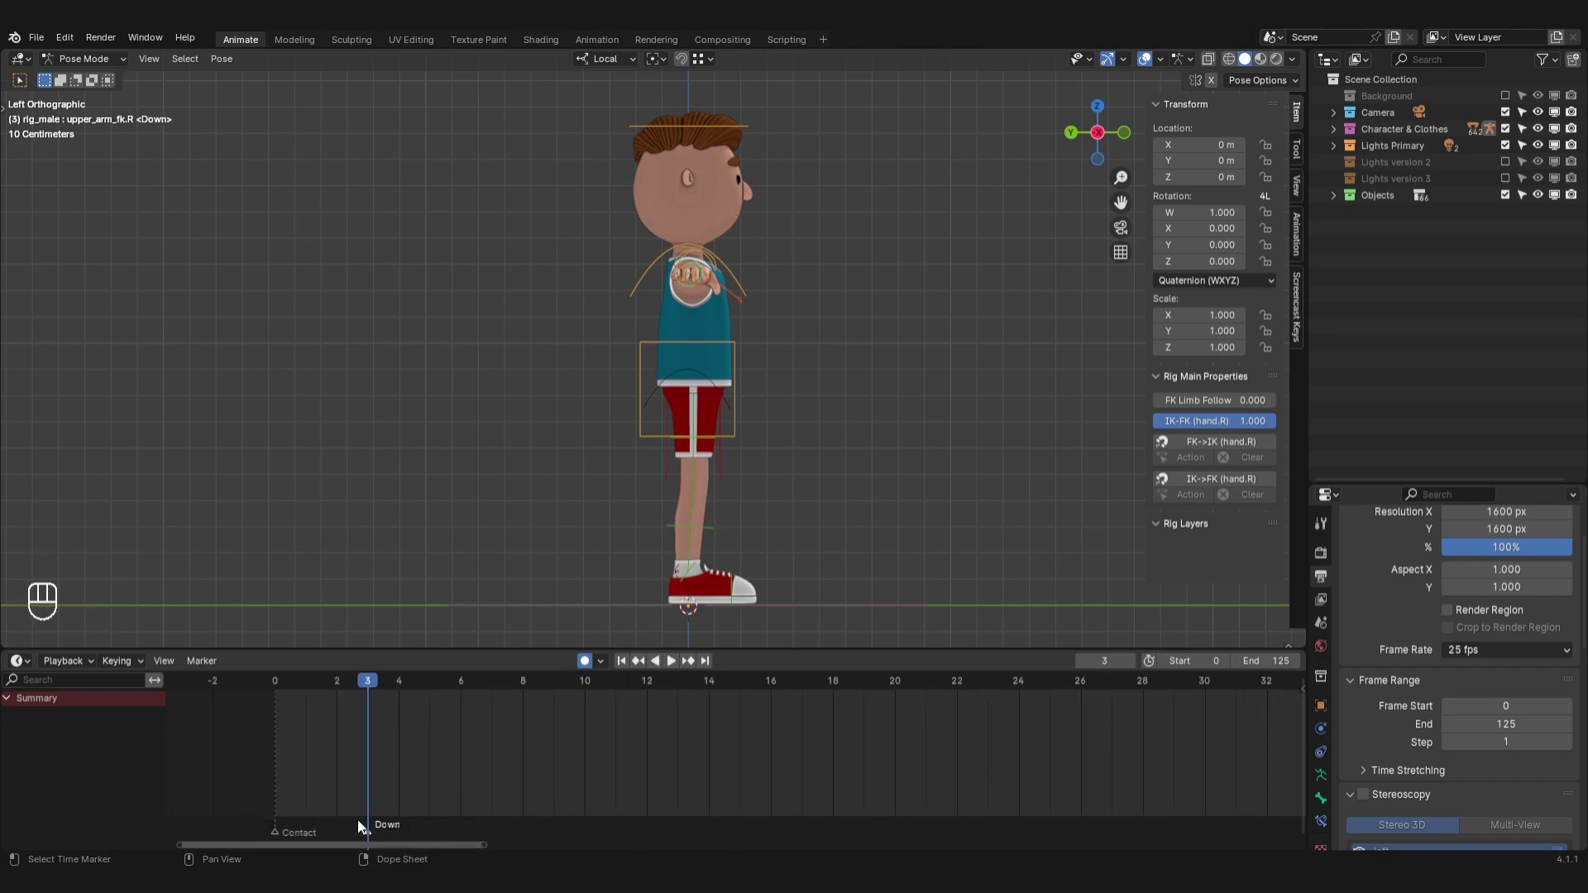
Add timeline markers named Passing at frame 6 and Up at frame 9
{"action": "key", "text": "m"}
{"action": "key", "text": "F2"}
{"action": "type", "text": "Passing"}
{"action": "key", "text": "Return"}
{"action": "type", "text": "Up"}
{"action": "key", "text": "Return"}
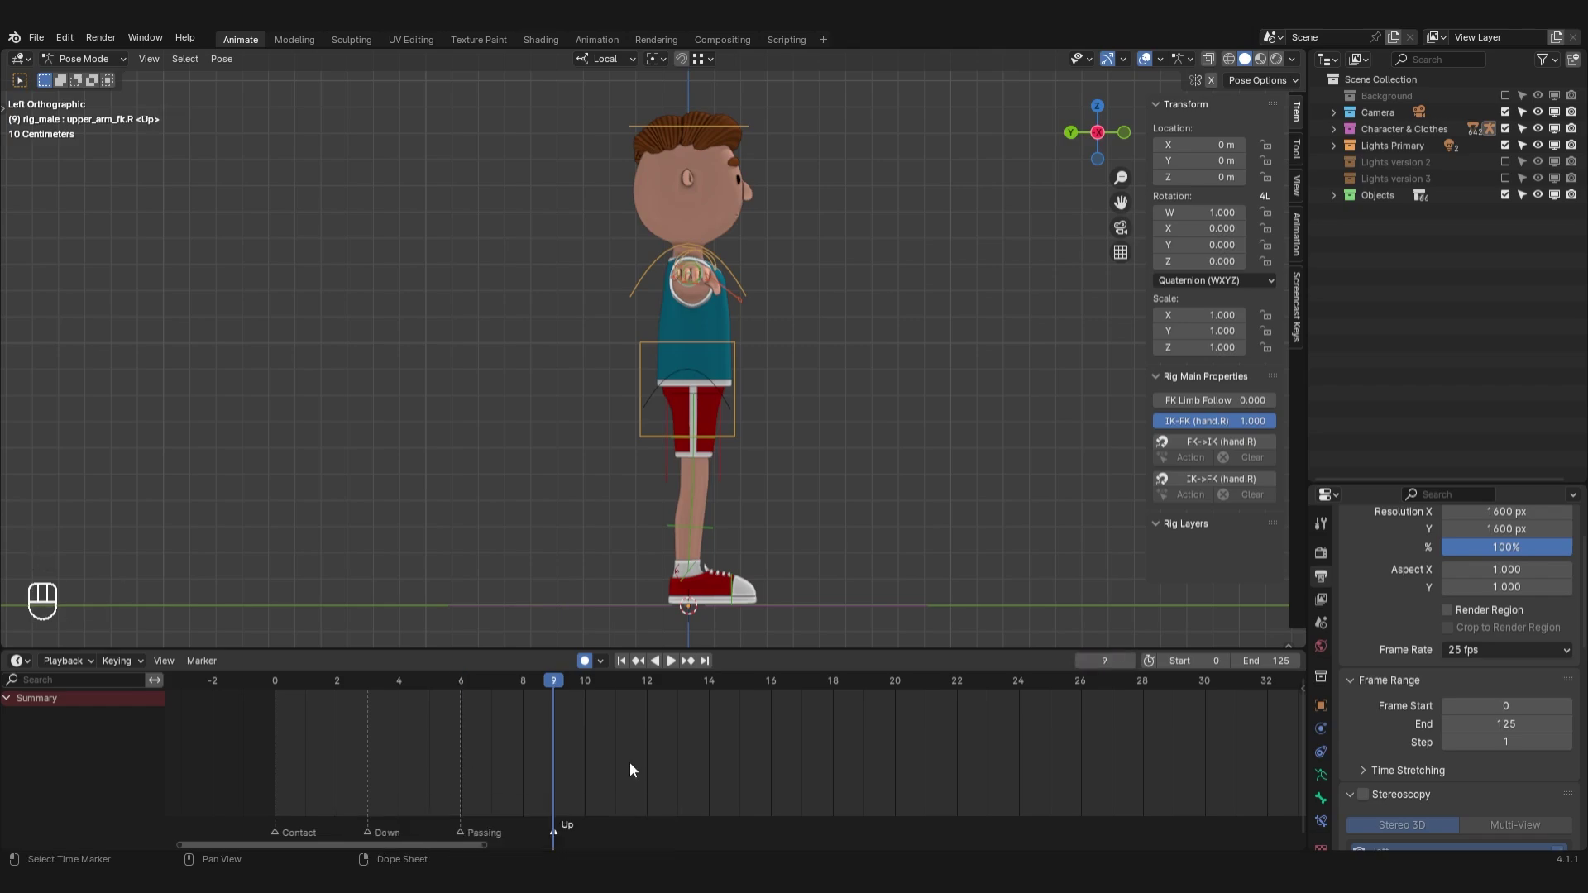
Duplicate the four pose markers to frames 12 through 21, and copy the Contact marker to frame 24
{"action": "key", "text": "a"}
{"action": "key", "text": "shift+d"}
{"action": "left_click", "coordinate": [950, 839]}
{"action": "left_click", "coordinate": [647, 833]}
{"action": "key", "text": "shift+d"}
{"action": "left_click", "coordinate": [1021, 699]}
Set the scene's end frame to 24 and fit the timeline to the frame range
{"action": "scroll", "coordinate": [509, 457], "scroll_direction": "down", "scroll_amount": 1}
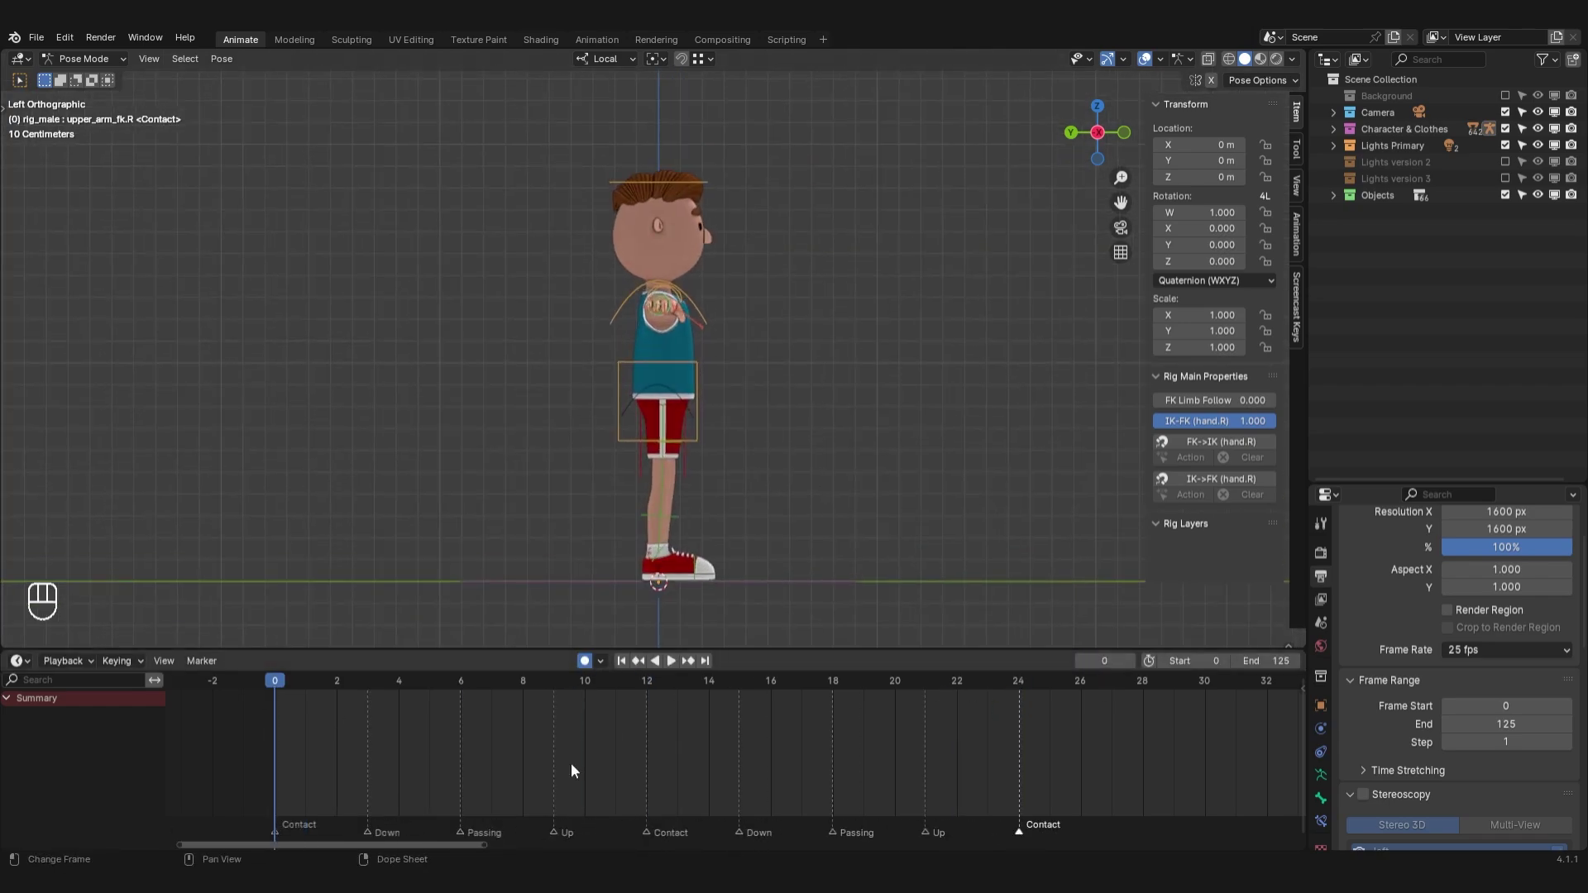
{"action": "scroll", "coordinate": [781, 763], "scroll_direction": "down", "scroll_amount": 9}
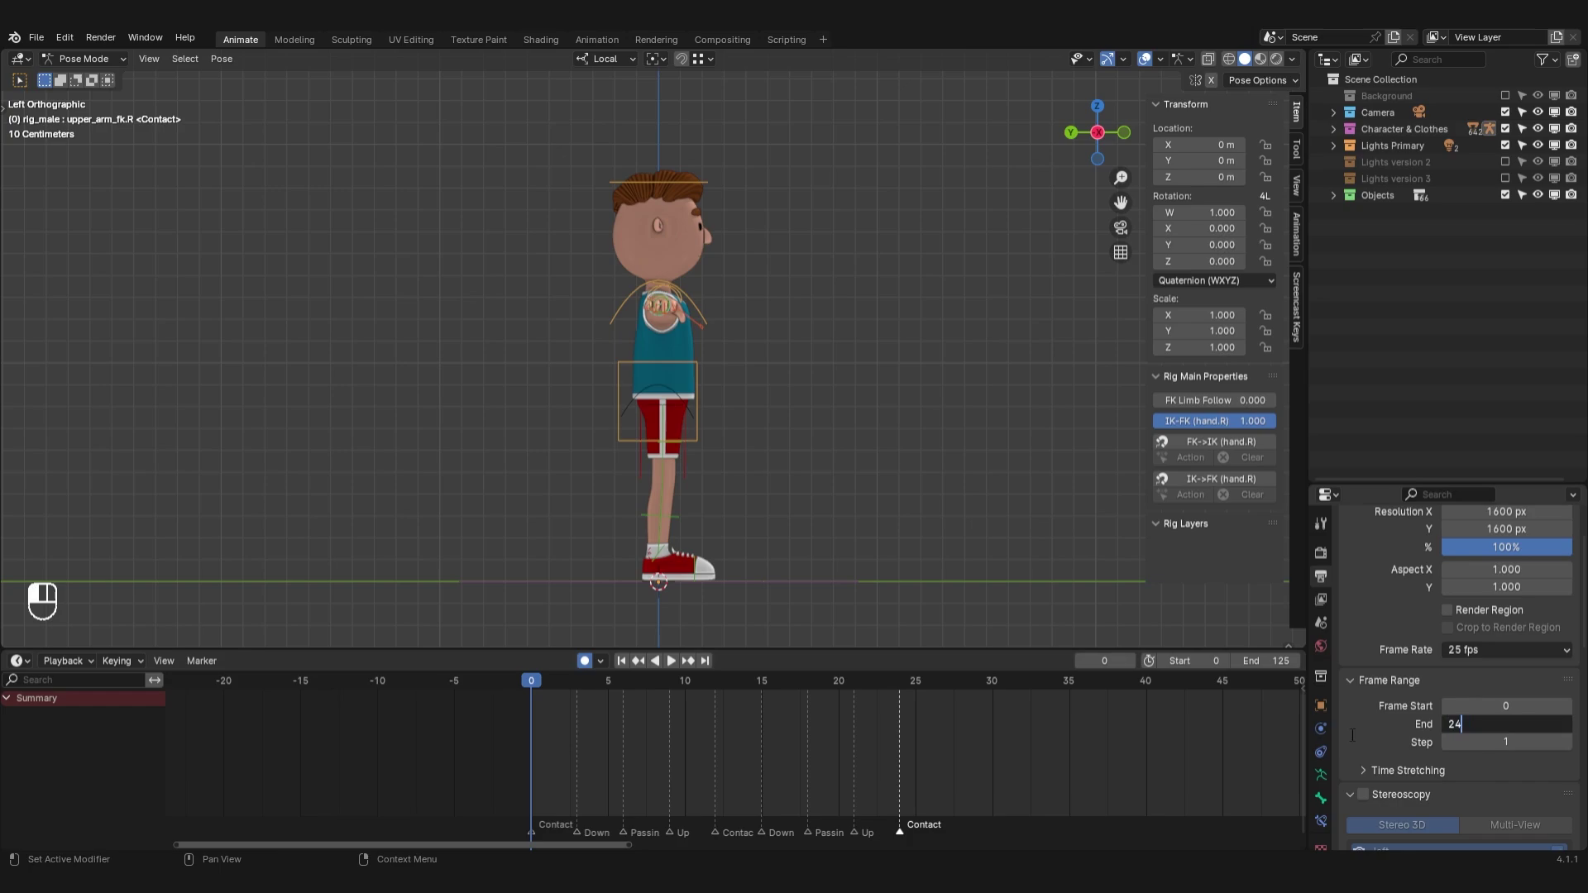
{"action": "key", "text": "Return"}
{"action": "key", "text": "Home"}
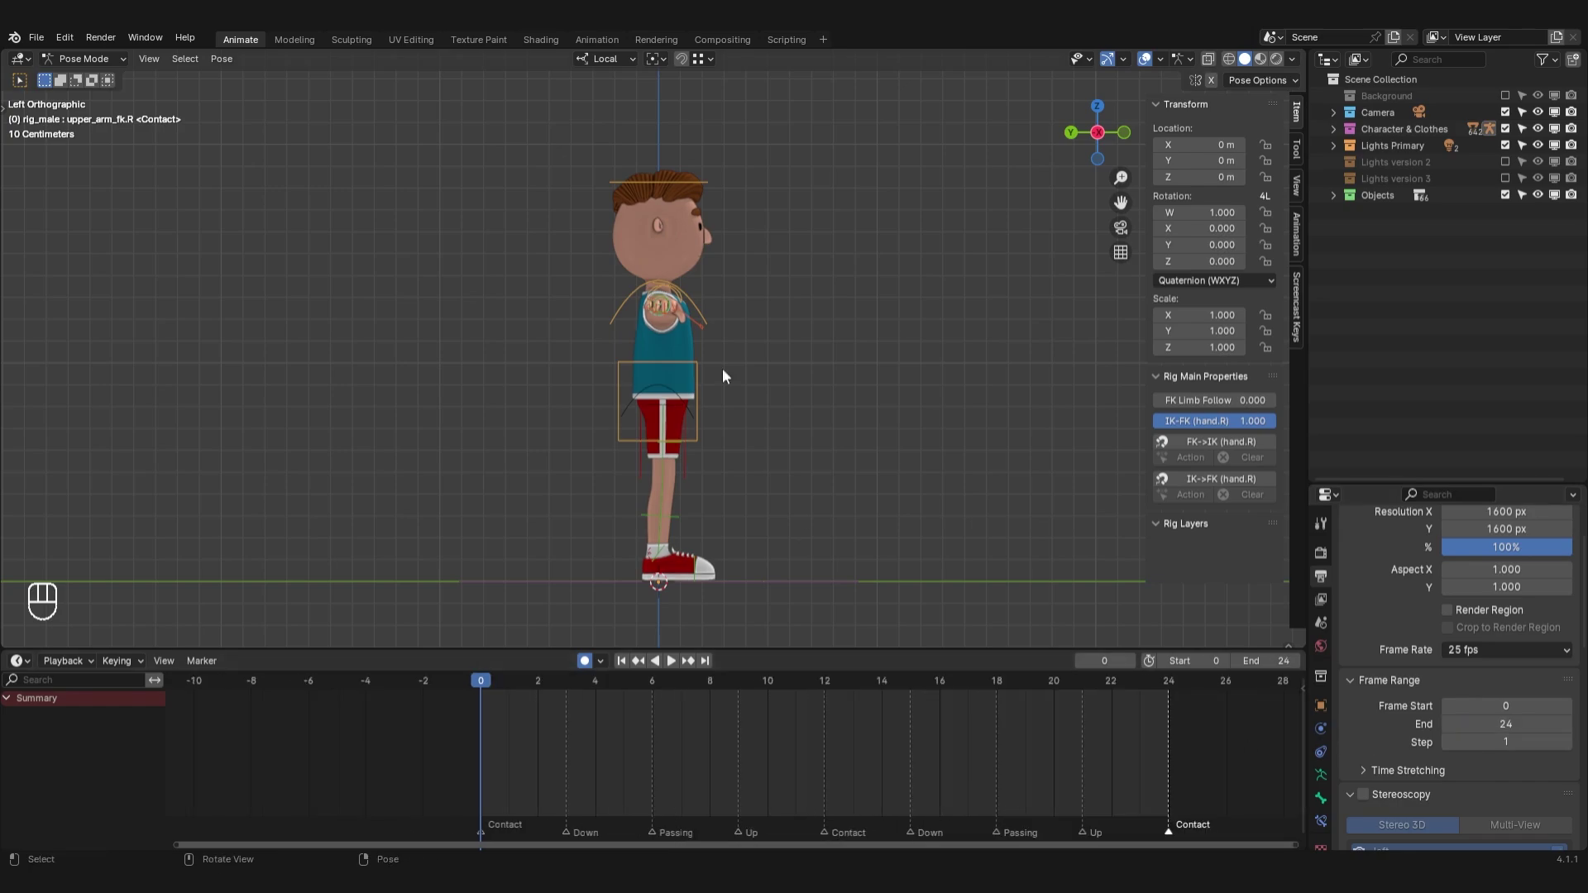
At frame 0, lower the torso control, shift it back to about Y 1.5 m, and lean it slightly forward
{"action": "left_click", "coordinate": [691, 441]}
{"action": "key", "text": "g"}
{"action": "left_click", "coordinate": [647, 511]}
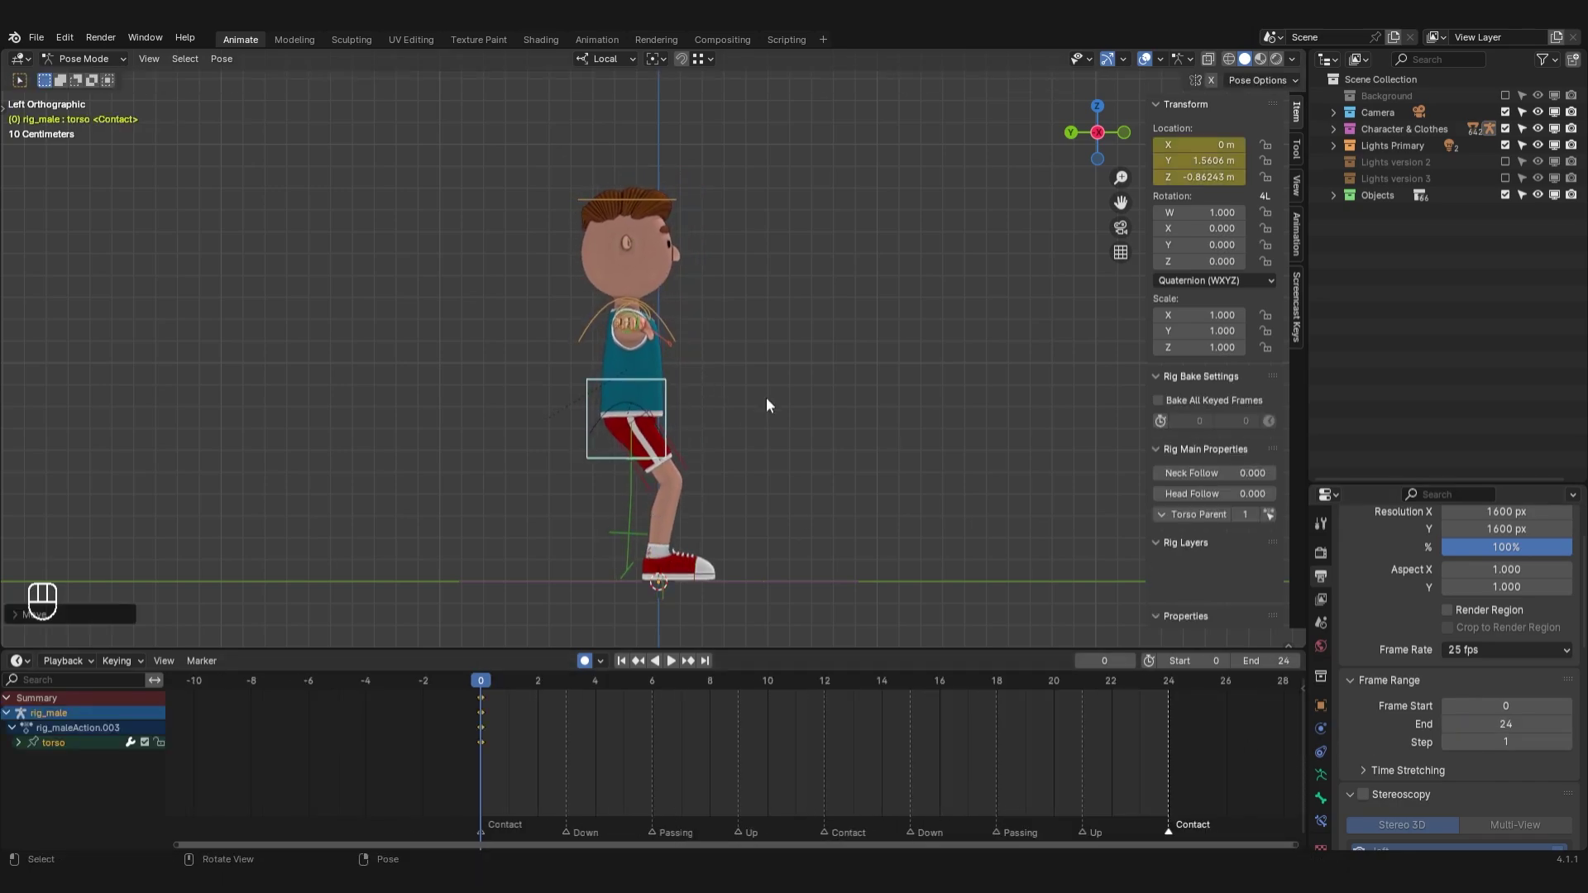
{"action": "key", "text": "r"}
{"action": "left_click", "coordinate": [755, 395]}
{"action": "key", "text": "g"}
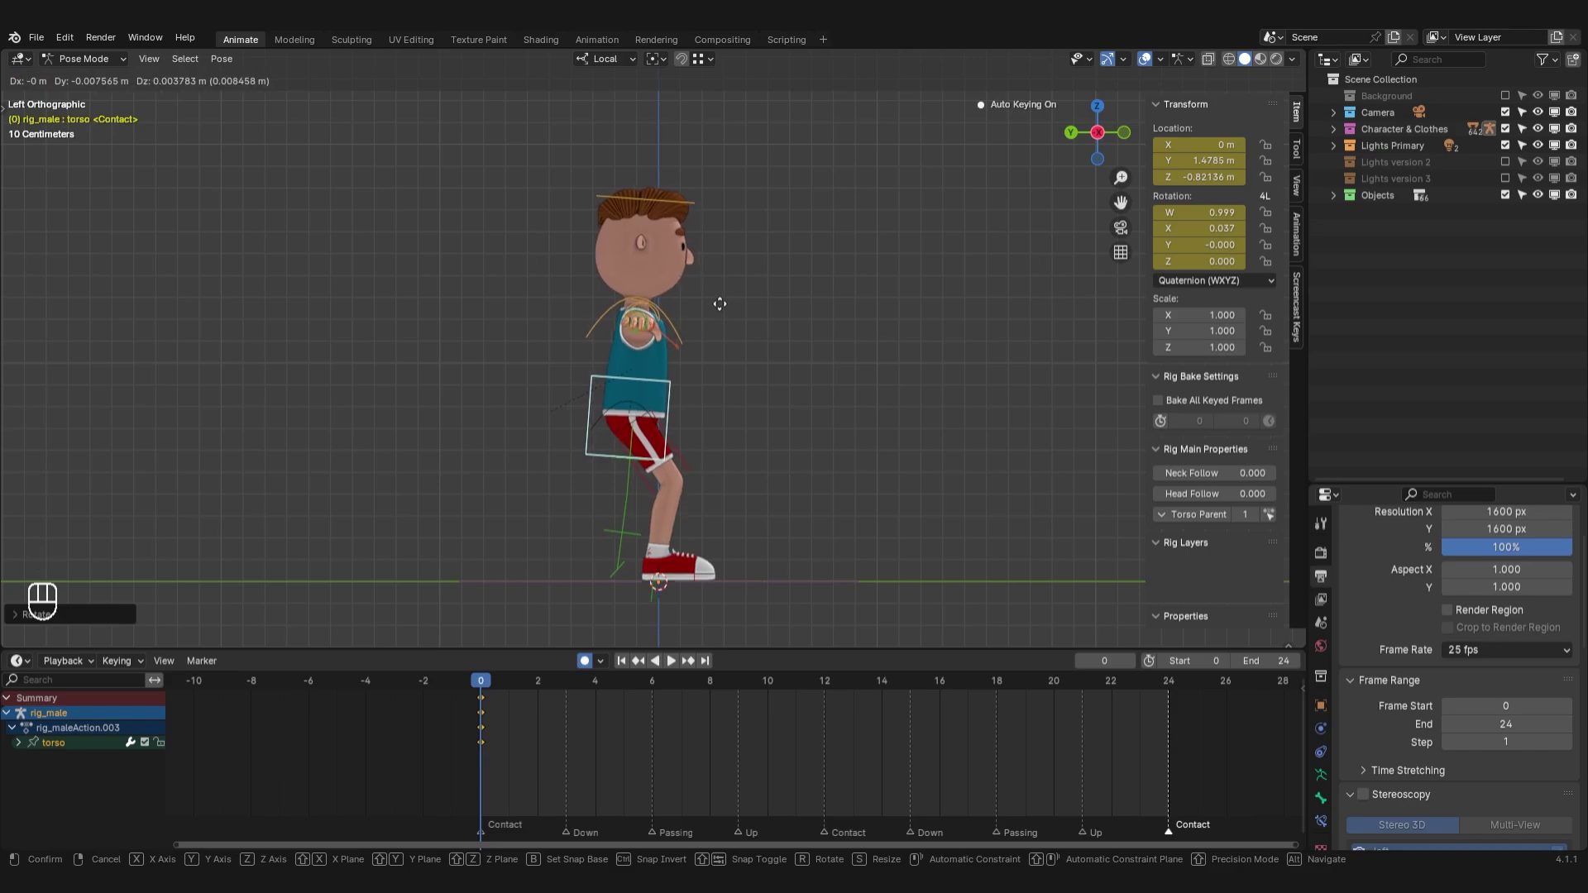
{"action": "left_click", "coordinate": [718, 313]}
Move the right foot IK control backward along its Y axis to about 5.70 m at frame 0
{"action": "scroll", "coordinate": [602, 497], "scroll_direction": "up", "scroll_amount": 3}
{"action": "middle_click_drag", "start_coordinate": [763, 532], "coordinate": [751, 577], "text": "shift"}
{"action": "left_click", "coordinate": [751, 549]}
{"action": "key", "text": "ctrl+KP_3"}
{"action": "key", "text": "g"}
{"action": "key", "text": "y"}
{"action": "left_click", "coordinate": [582, 549]}
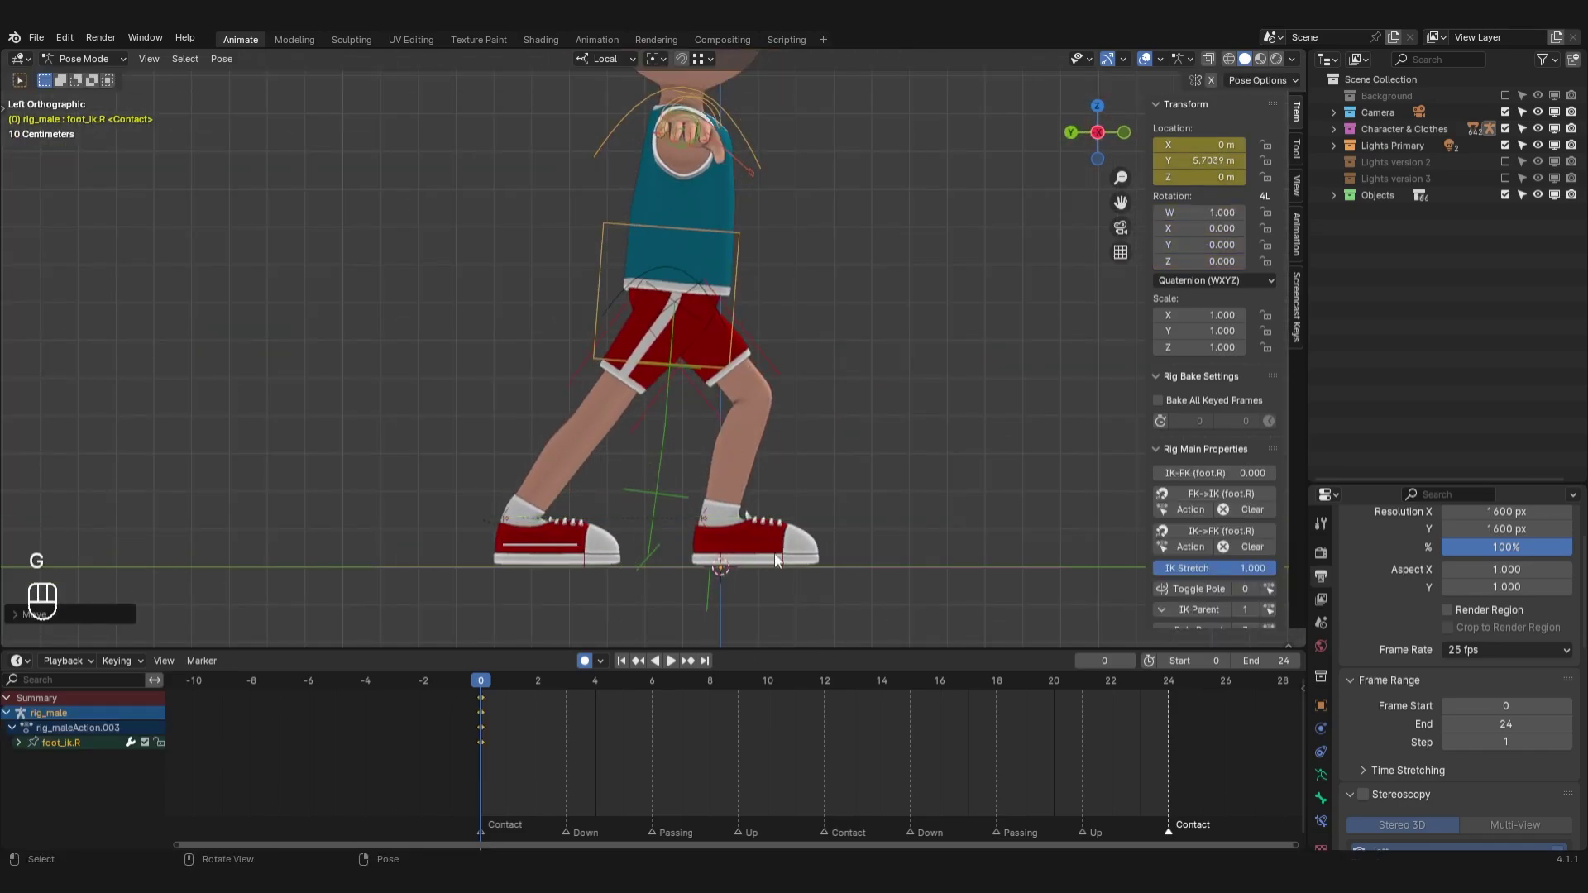
Move the left foot IK control forward and bend its toe control upward at frame 0
{"action": "left_click", "coordinate": [749, 546]}
{"action": "key", "text": "g"}
{"action": "left_click", "coordinate": [804, 548]}
{"action": "scroll", "coordinate": [842, 569], "scroll_direction": "up", "scroll_amount": 4}
{"action": "middle_click_drag", "start_coordinate": [842, 569], "coordinate": [762, 270], "text": "shift"}
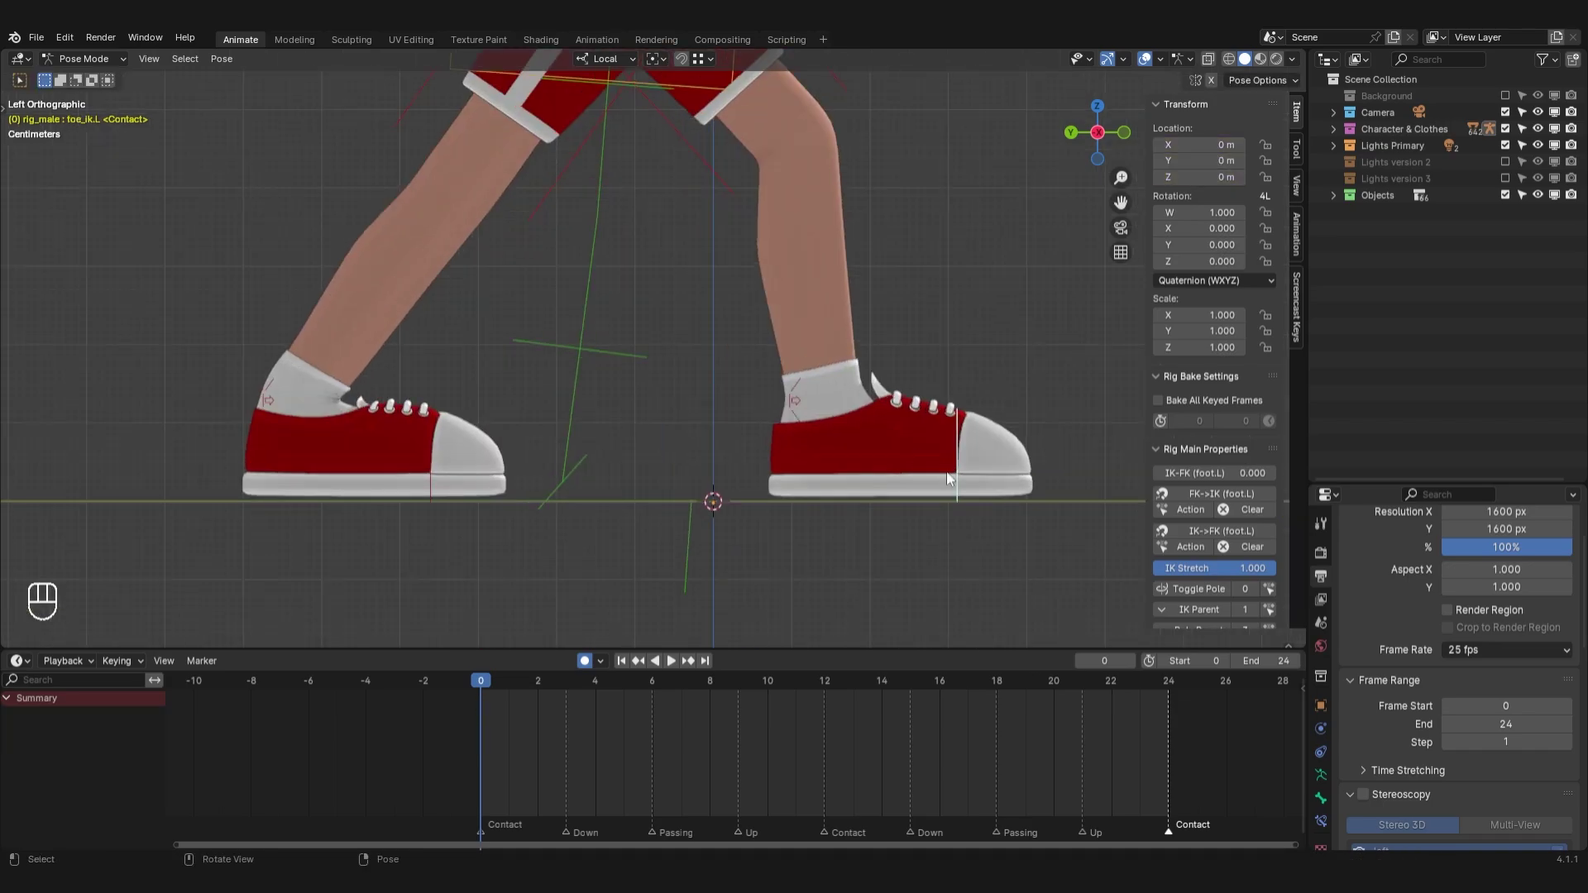
{"action": "left_click", "coordinate": [953, 482]}
{"action": "scroll", "coordinate": [956, 481], "scroll_direction": "down", "scroll_amount": 3}
{"action": "key", "text": "r"}
{"action": "left_click", "coordinate": [981, 392]}
Lift the right heel by rotating its heel IK control to about 29° on X at frame 0
{"action": "scroll", "coordinate": [827, 438], "scroll_direction": "down", "scroll_amount": 1}
{"action": "middle_click_drag", "start_coordinate": [776, 444], "coordinate": [931, 534], "text": "shift"}
{"action": "scroll", "coordinate": [861, 513], "scroll_direction": "up", "scroll_amount": 2}
{"action": "left_click", "coordinate": [548, 433]}
{"action": "key", "text": "g"}
{"action": "key", "text": "ctrl+z"}
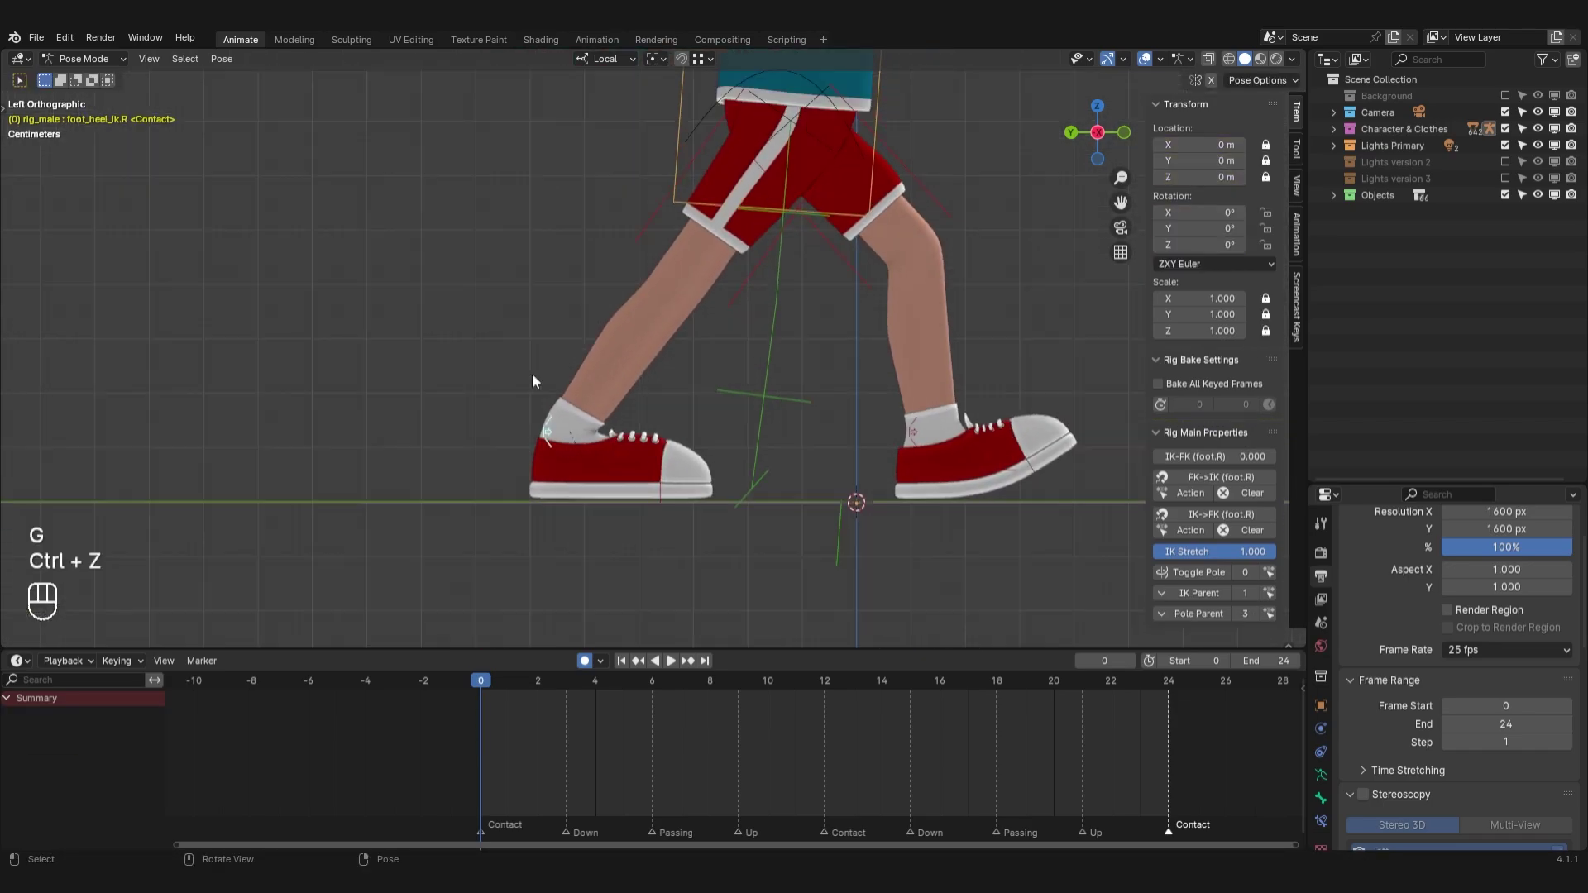
{"action": "key", "text": "r"}
{"action": "left_click", "coordinate": [546, 401]}
Nudge the right foot IK control along its local Y axis to about 5.79 m
{"action": "left_click", "coordinate": [585, 468]}
{"action": "key", "text": "g"}
{"action": "middle_click", "coordinate": [584, 468]}
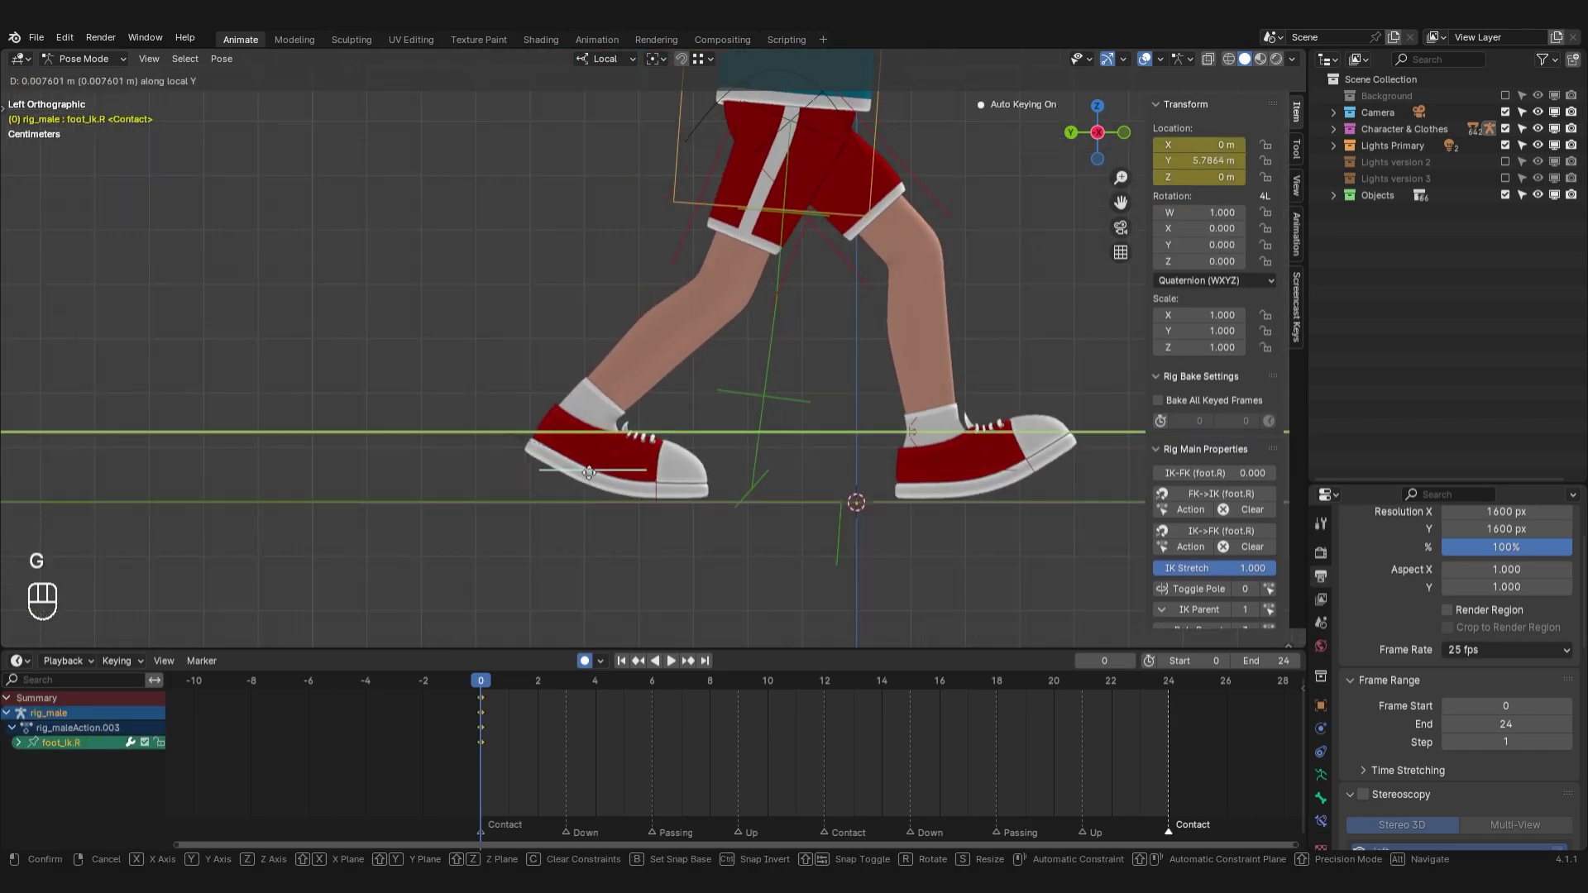
{"action": "left_click", "coordinate": [580, 468]}
Twist the hips control about its local Z axis to a quaternion Z of about -0.076 at frame 0
{"action": "scroll", "coordinate": [670, 471], "scroll_direction": "down", "scroll_amount": 6}
{"action": "middle_click_drag", "start_coordinate": [646, 465], "coordinate": [615, 531], "text": "shift"}
{"action": "scroll", "coordinate": [615, 532], "scroll_direction": "up", "scroll_amount": 1}
{"action": "left_click", "coordinate": [726, 404]}
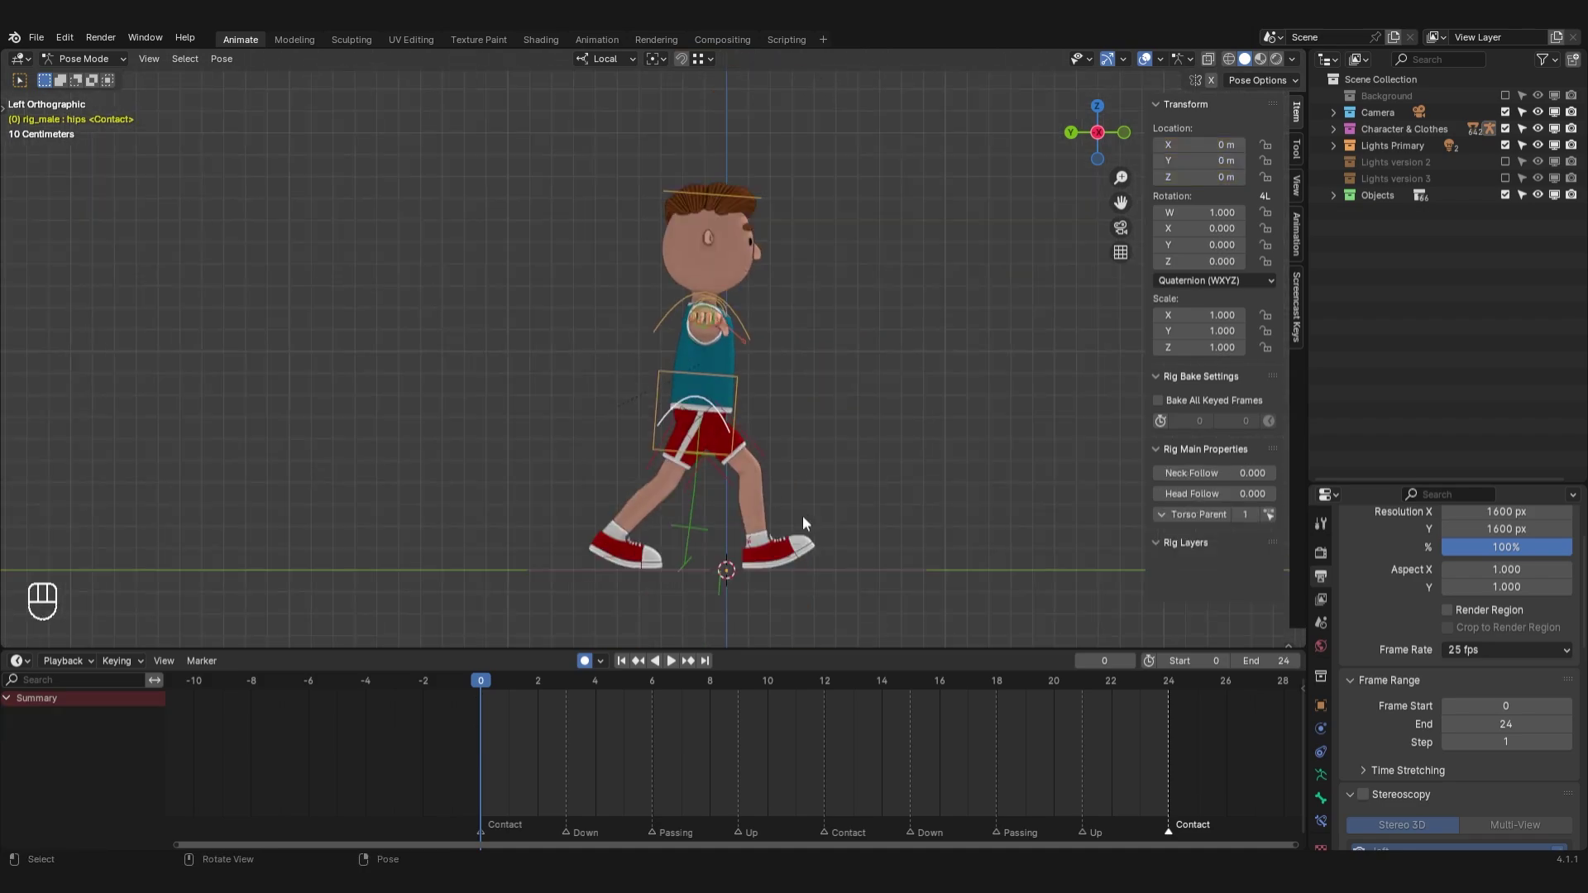
{"action": "middle_click_drag", "start_coordinate": [802, 514], "coordinate": [722, 461]}
{"action": "scroll", "coordinate": [722, 461], "scroll_direction": "up", "scroll_amount": 4}
{"action": "key", "text": "r"}
{"action": "key", "text": "z"}
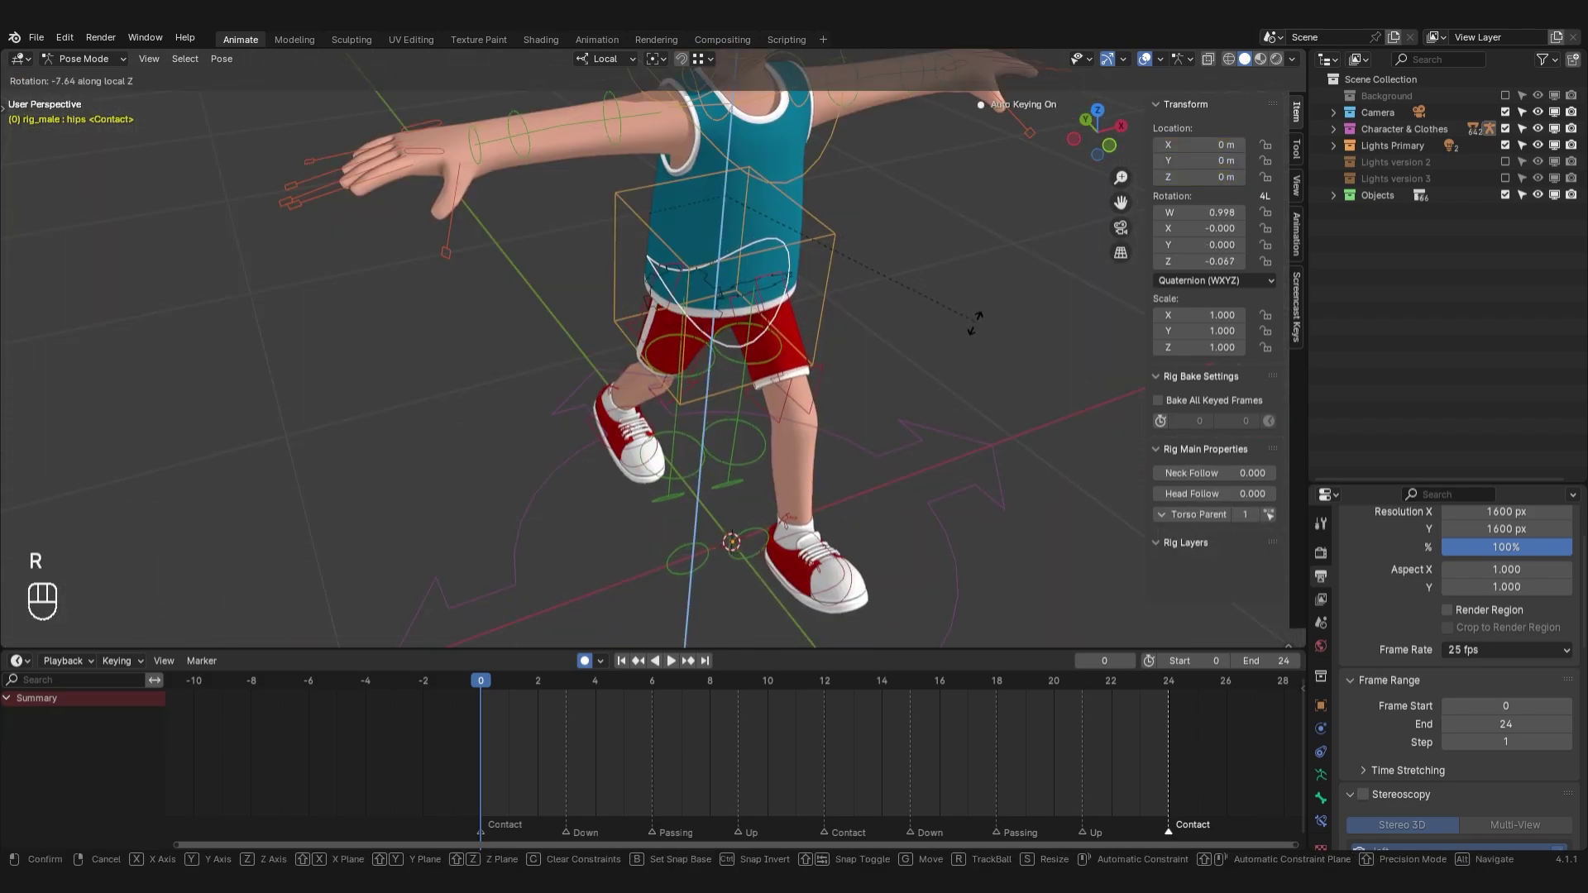
{"action": "left_click", "coordinate": [787, 405]}
{"action": "key", "text": "i"}
Twist the chest control opposite to the hips in top view, to a quaternion Z of about 0.055
{"action": "key", "text": "ctrl+KP_3"}
{"action": "middle_click_drag", "start_coordinate": [768, 437], "coordinate": [795, 319], "text": "shift"}
{"action": "middle_click_drag", "start_coordinate": [796, 222], "coordinate": [810, 292], "text": "shift"}
{"action": "scroll", "coordinate": [811, 293], "scroll_direction": "up", "scroll_amount": 3}
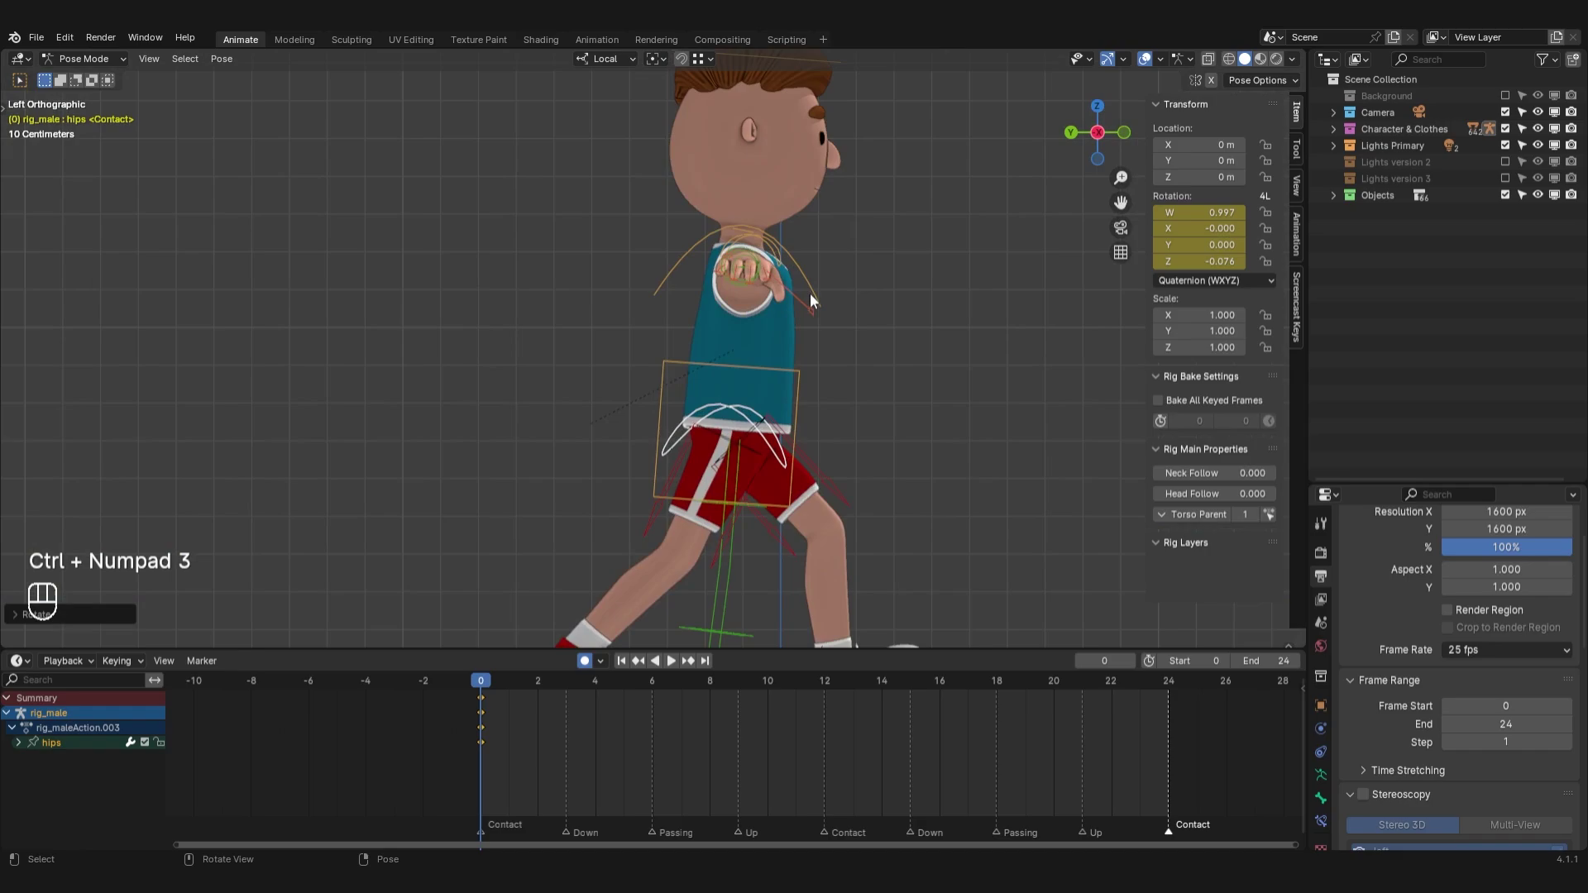
{"action": "left_click", "coordinate": [812, 295]}
{"action": "middle_click_drag", "start_coordinate": [939, 346], "coordinate": [735, 514]}
{"action": "key", "text": "r"}
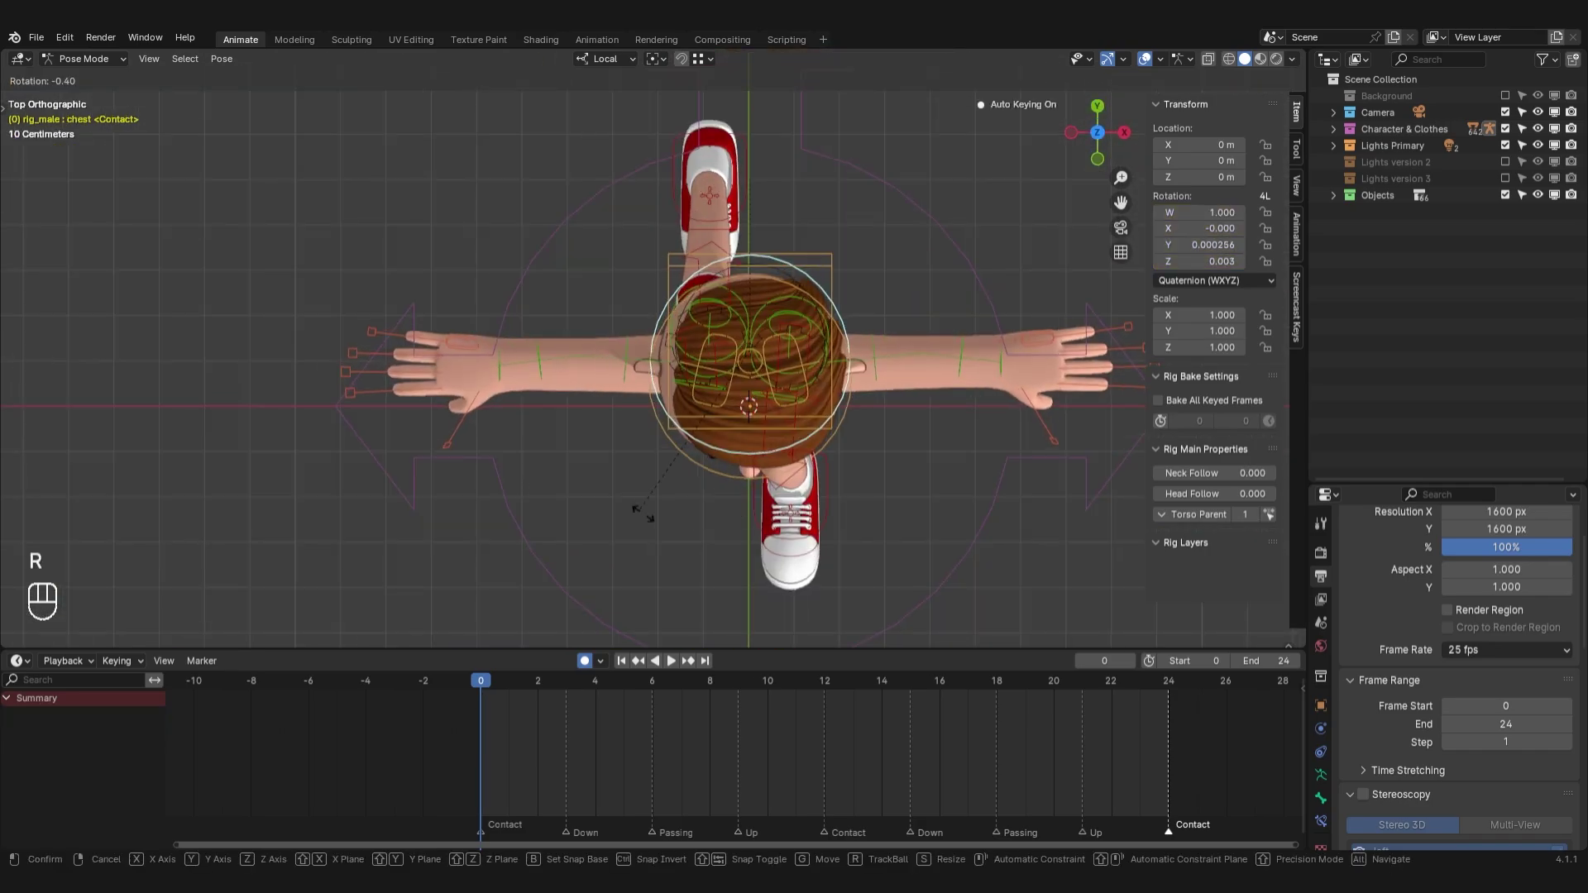
{"action": "left_click", "coordinate": [654, 524]}
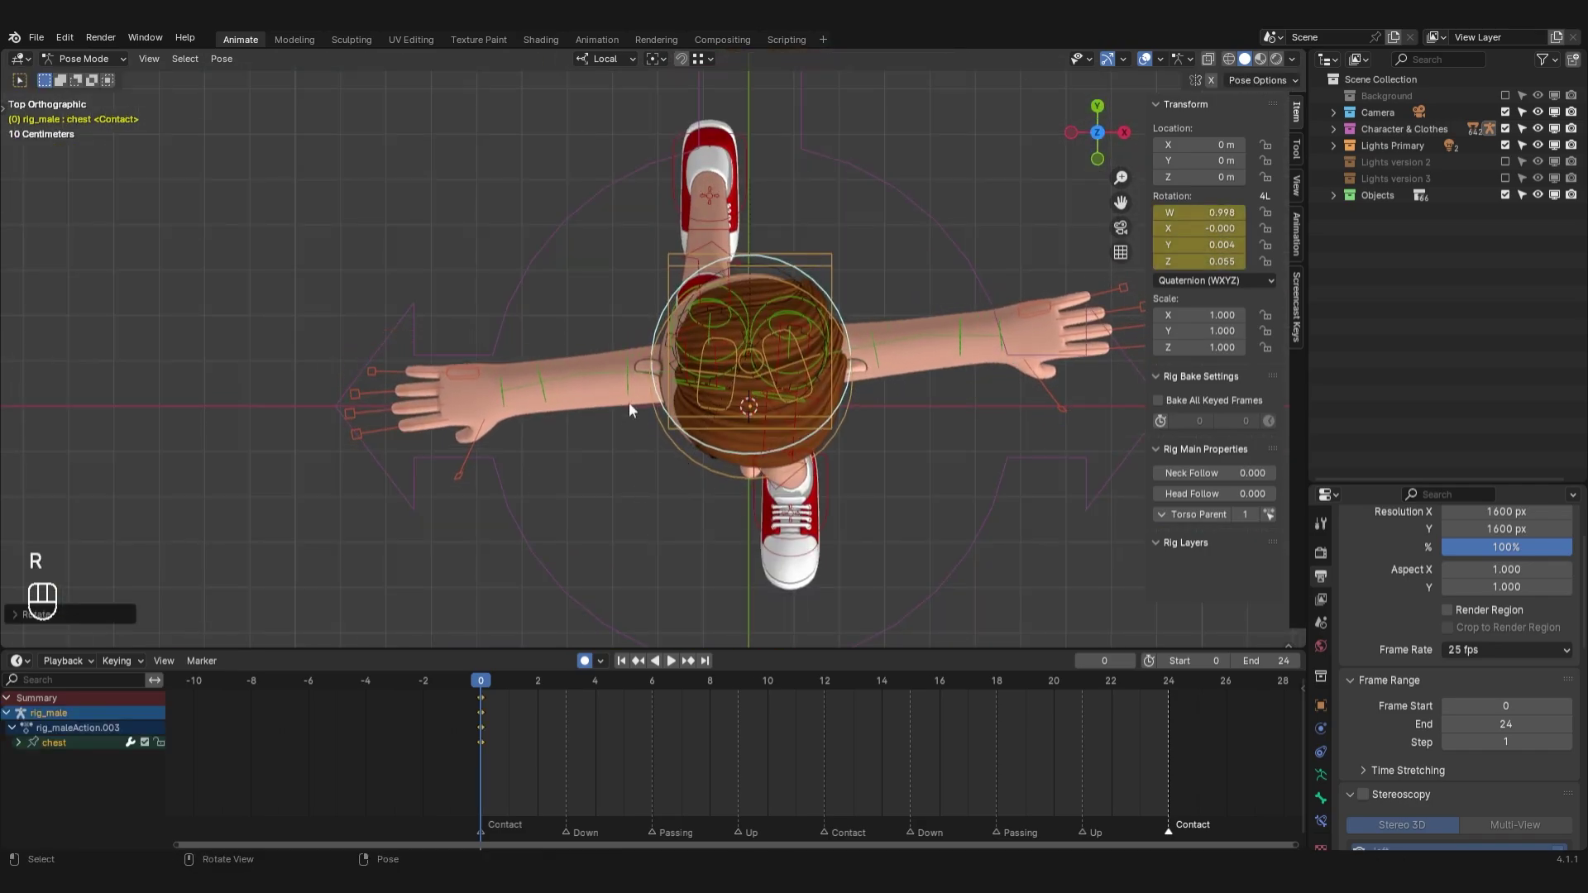
Lower both upper arms from the T-pose toward the body in front view using their FK controls
{"action": "key", "text": "KP_1"}
{"action": "scroll", "coordinate": [661, 373], "scroll_direction": "down", "scroll_amount": 2}
{"action": "middle_click_drag", "start_coordinate": [685, 396], "coordinate": [687, 333], "text": "shift"}
{"action": "left_click", "coordinate": [637, 220]}
{"action": "key", "text": "r"}
{"action": "left_click", "coordinate": [908, 187]}
{"action": "left_click", "coordinate": [796, 216]}
{"action": "key", "text": "r"}
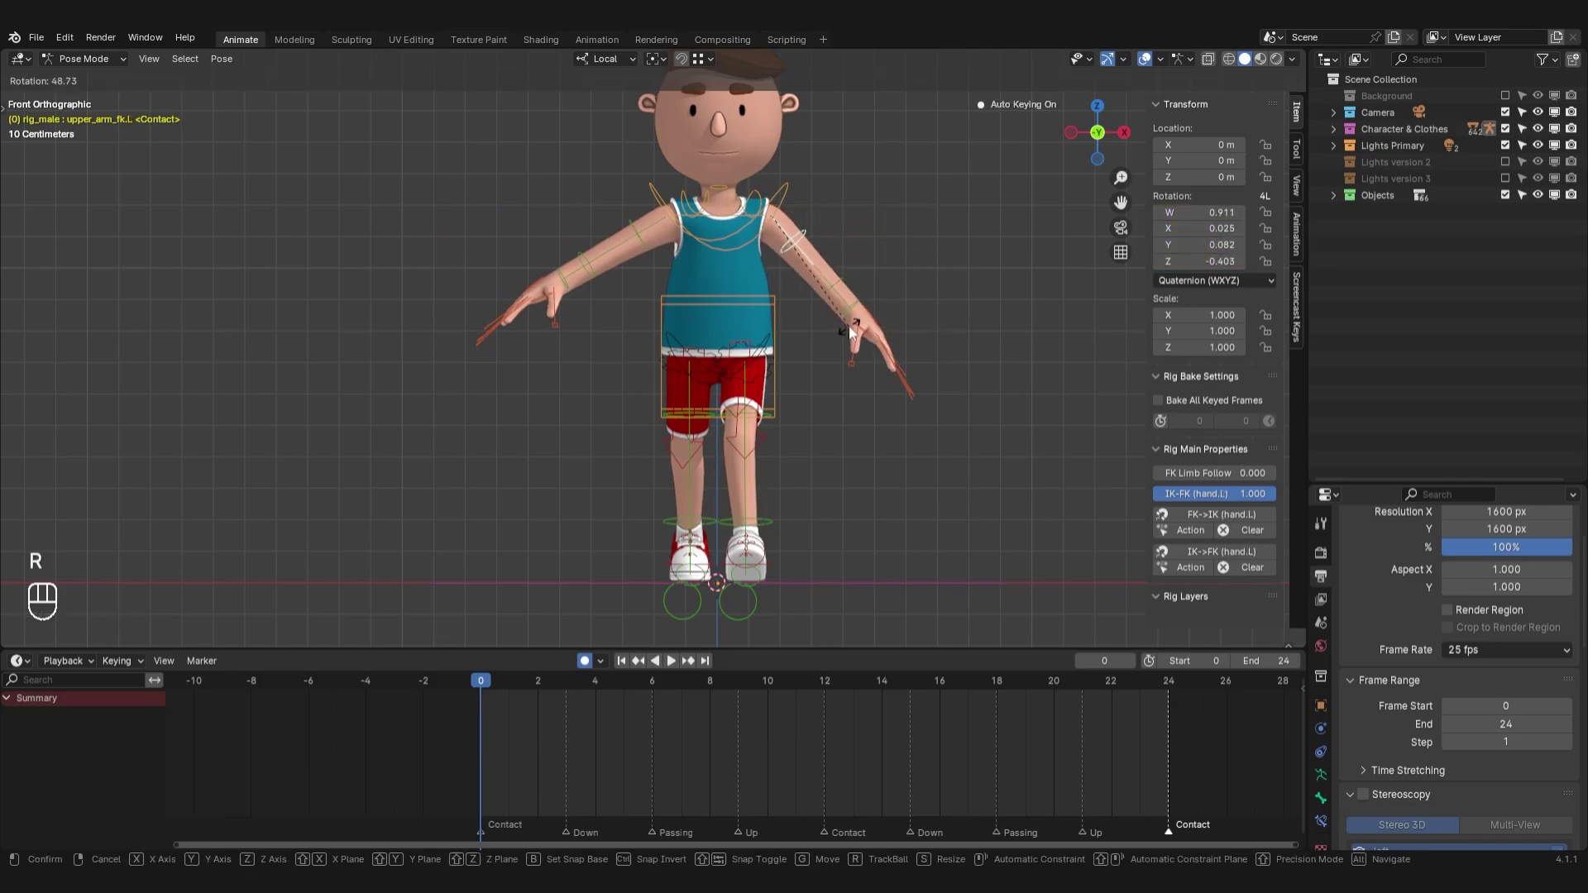
{"action": "left_click", "coordinate": [849, 336]}
{"action": "left_click", "coordinate": [643, 230]}
{"action": "key", "text": "r"}
{"action": "left_click", "coordinate": [621, 256]}
Bend the left and right forearm FK controls inward, and lower the right upper arm further toward the body
{"action": "left_click", "coordinate": [831, 285]}
{"action": "key", "text": "r"}
{"action": "left_click", "coordinate": [864, 343]}
{"action": "left_click", "coordinate": [607, 280]}
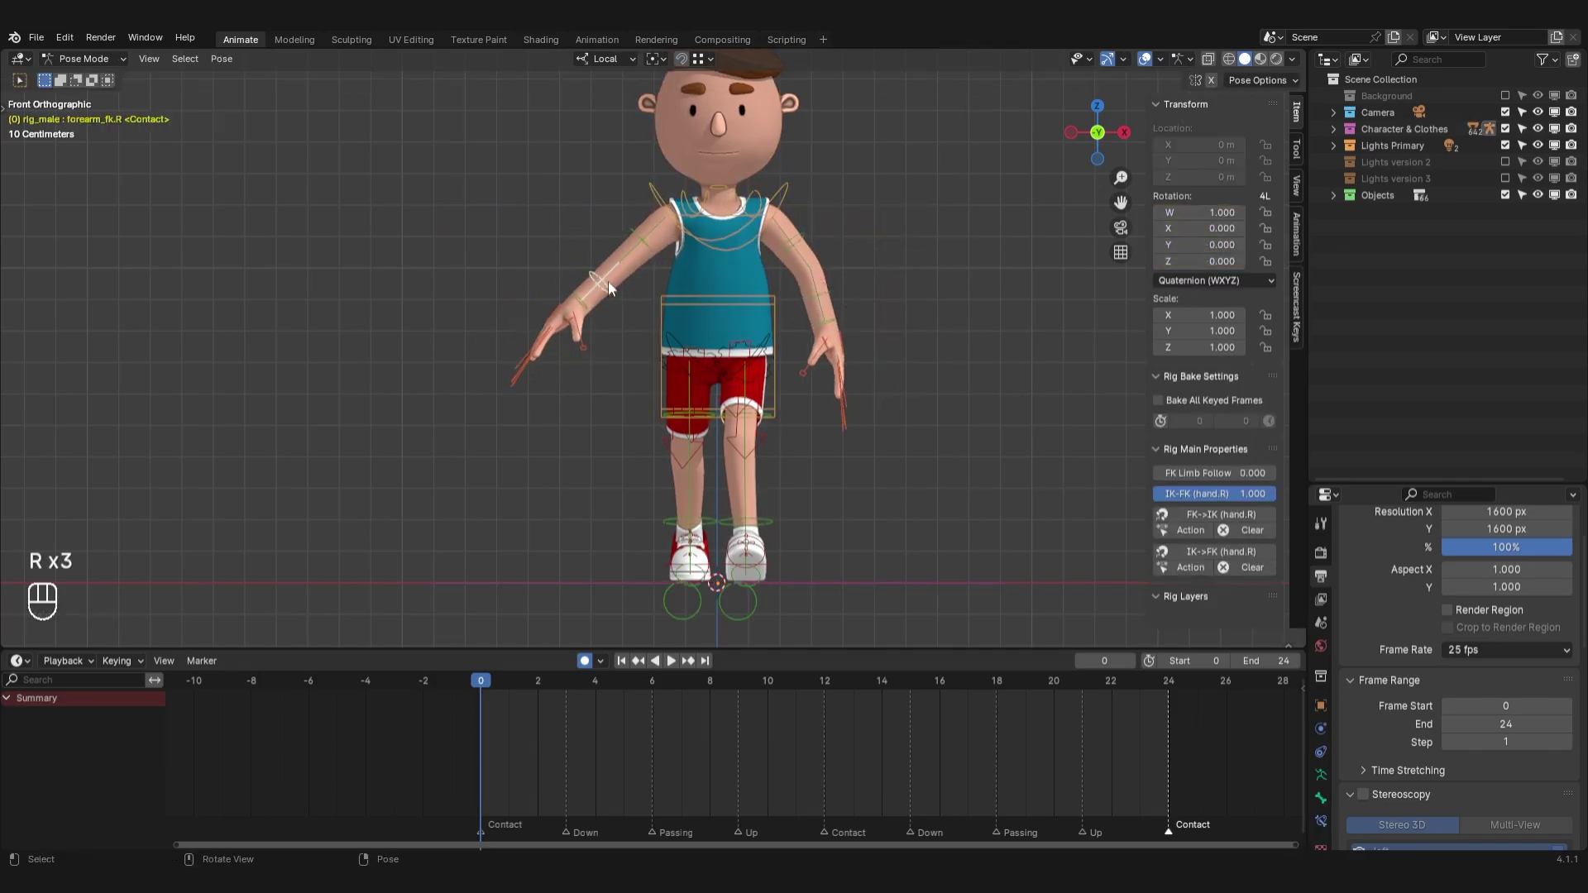
{"action": "key", "text": "r"}
{"action": "left_click", "coordinate": [626, 277]}
{"action": "left_click", "coordinate": [629, 250]}
{"action": "key", "text": "r"}
{"action": "left_click", "coordinate": [633, 296]}
Swing the right upper arm forward in left side view and bend its forearm forward
{"action": "key", "text": "ctrl+KP_3"}
{"action": "key", "text": "r"}
{"action": "left_click", "coordinate": [781, 346]}
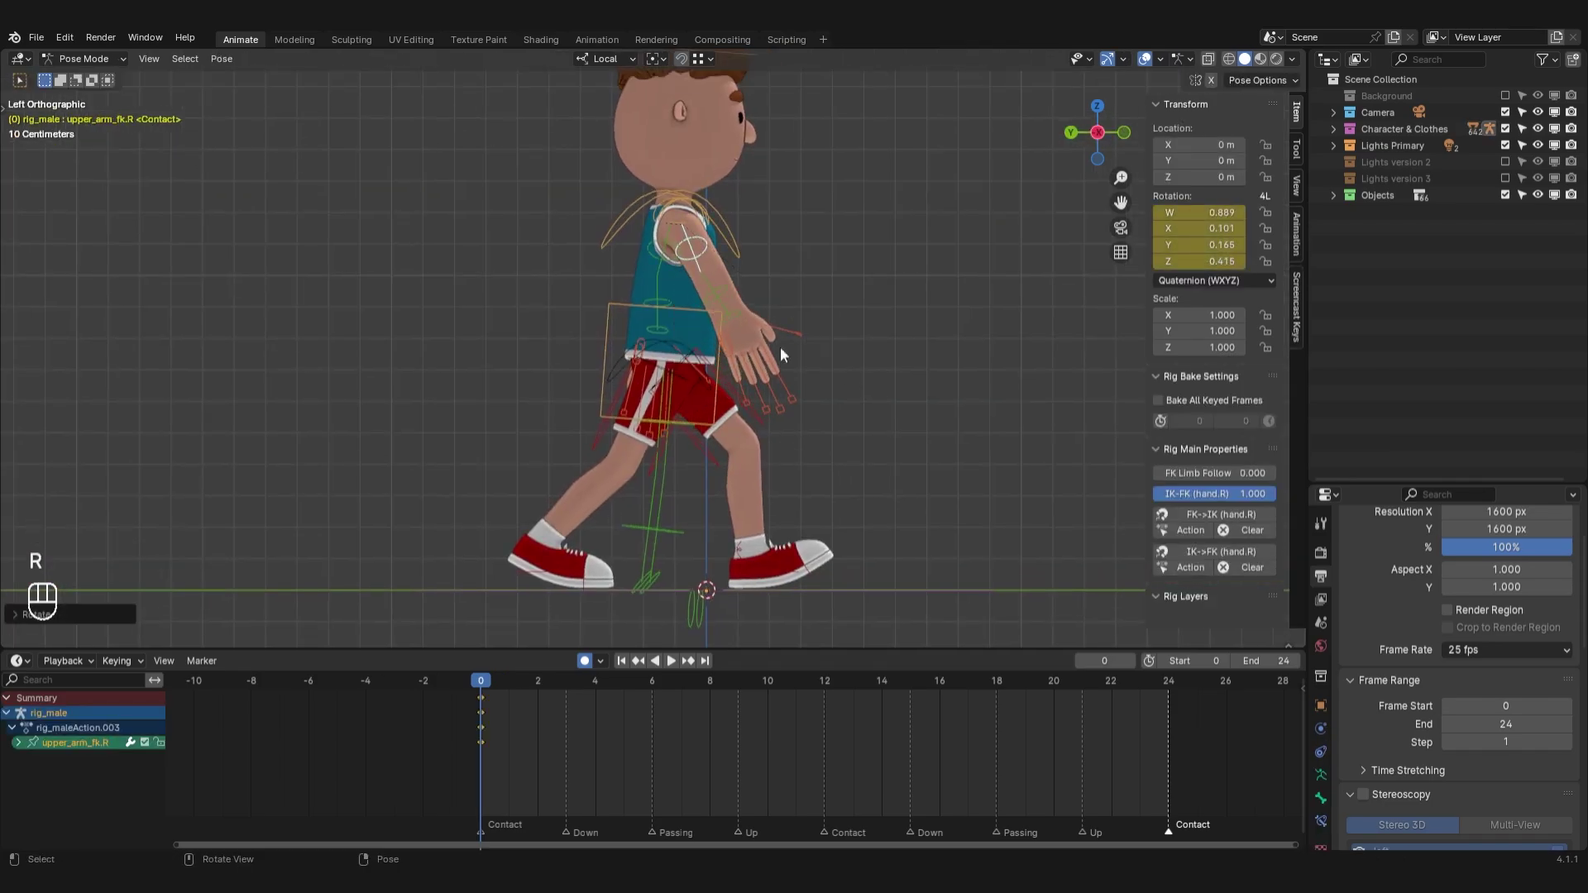
{"action": "left_click", "coordinate": [724, 287]}
{"action": "key", "text": "r"}
{"action": "left_click", "coordinate": [878, 335]}
Swing the left arm backward with its forearm slightly bent, and bring the right upper arm closer to the body
{"action": "left_click", "coordinate": [653, 270]}
{"action": "key", "text": "r"}
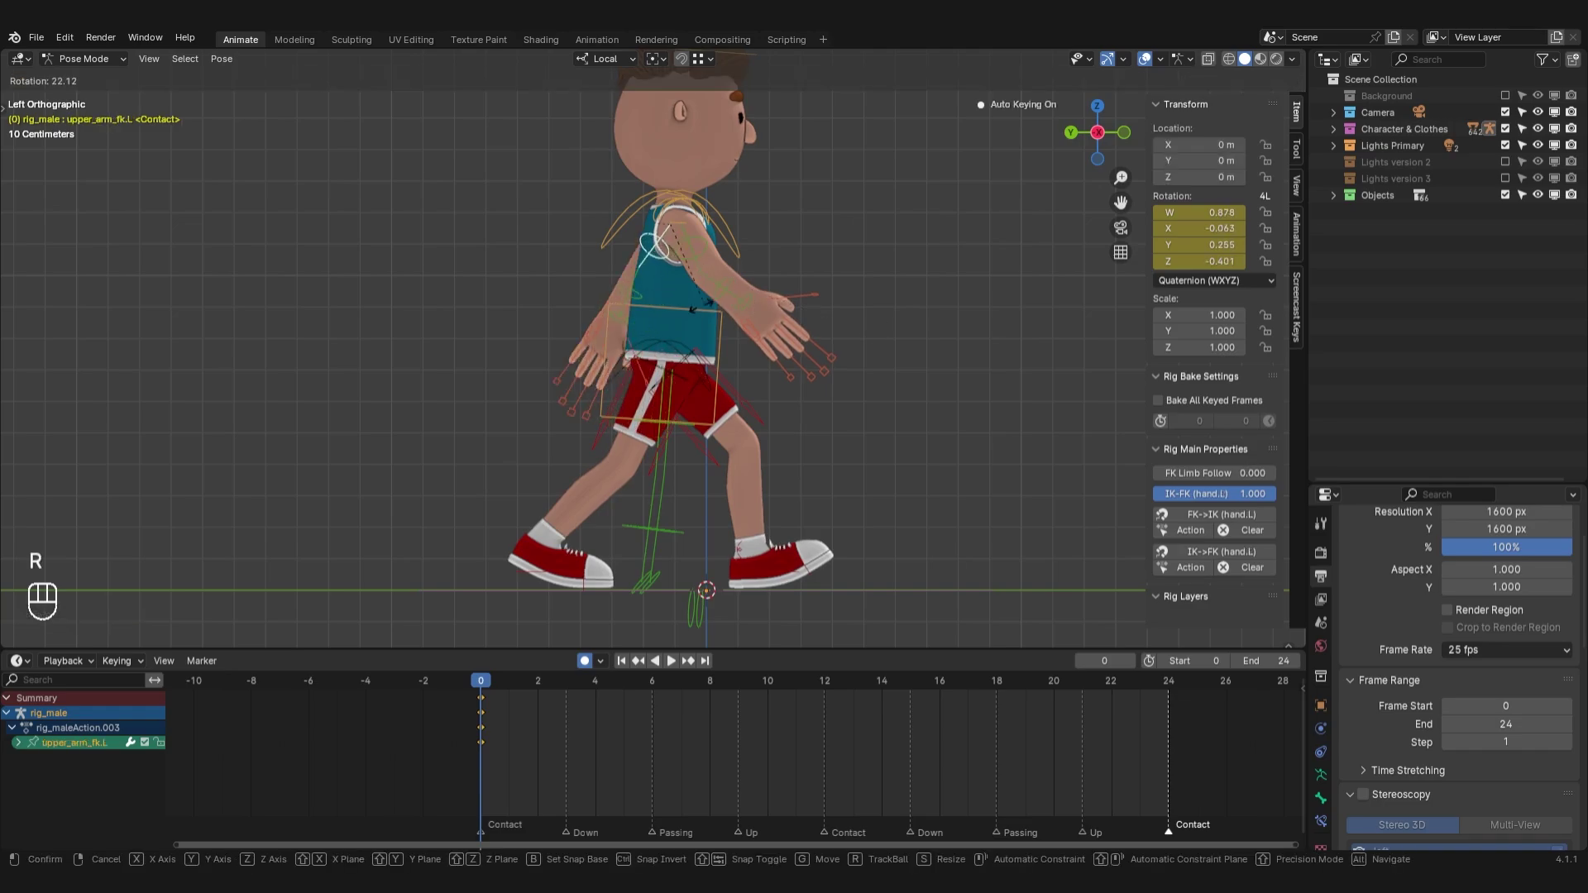
{"action": "left_click", "coordinate": [604, 283]}
{"action": "key", "text": "KP_1"}
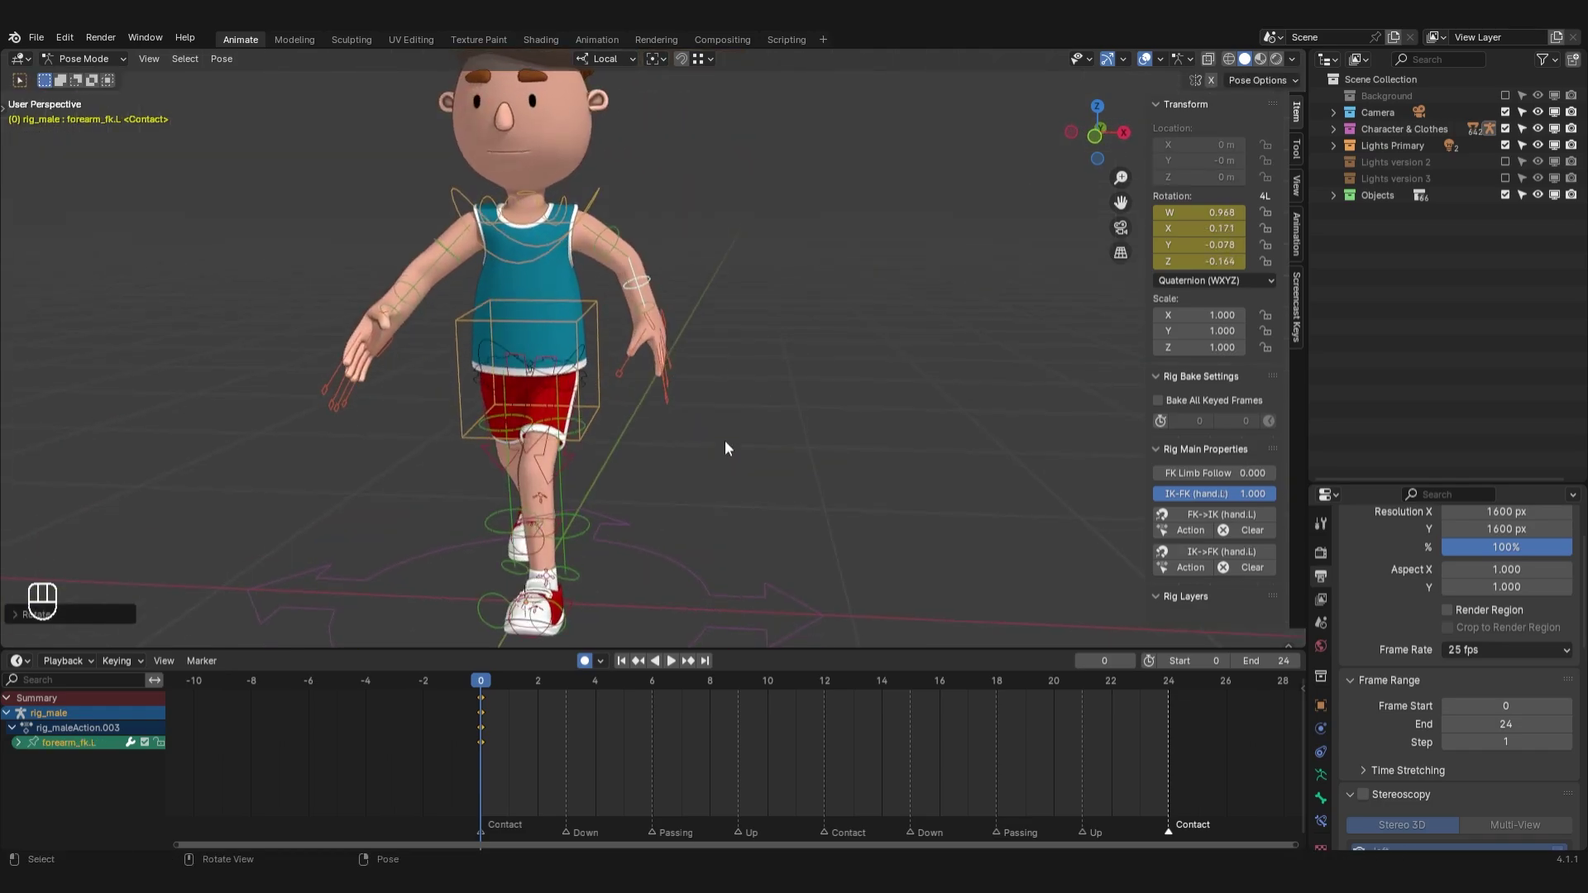
{"action": "key", "text": "r"}
{"action": "left_click", "coordinate": [717, 340]}
{"action": "left_click", "coordinate": [490, 273]}
{"action": "key", "text": "KP_7"}
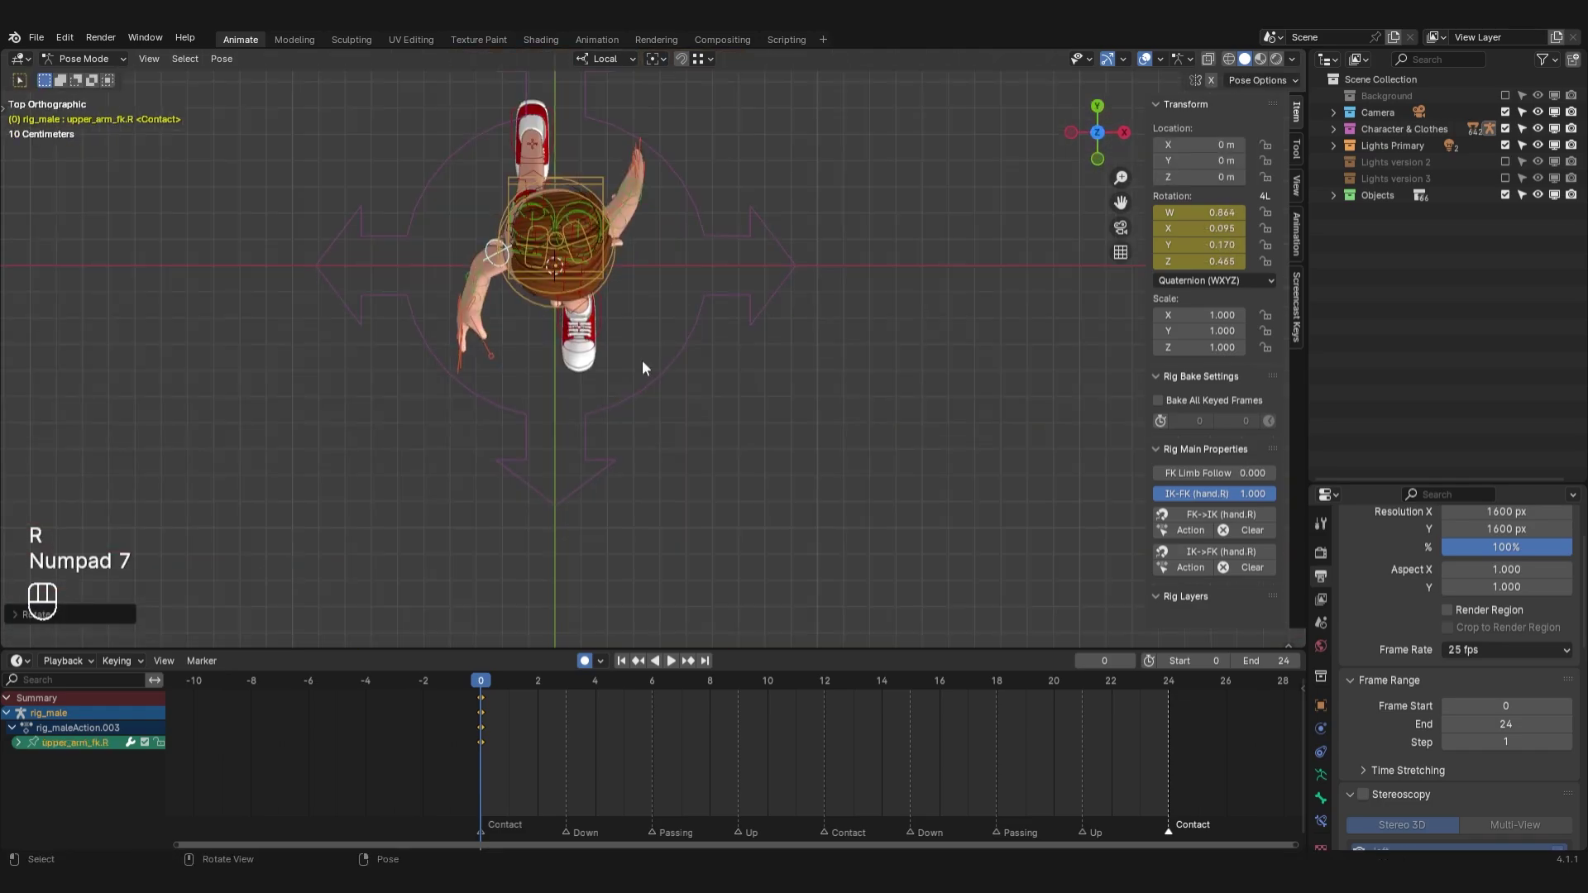
Sketch an annotation stroke beside the left hand in top view
{"action": "key", "text": "t"}
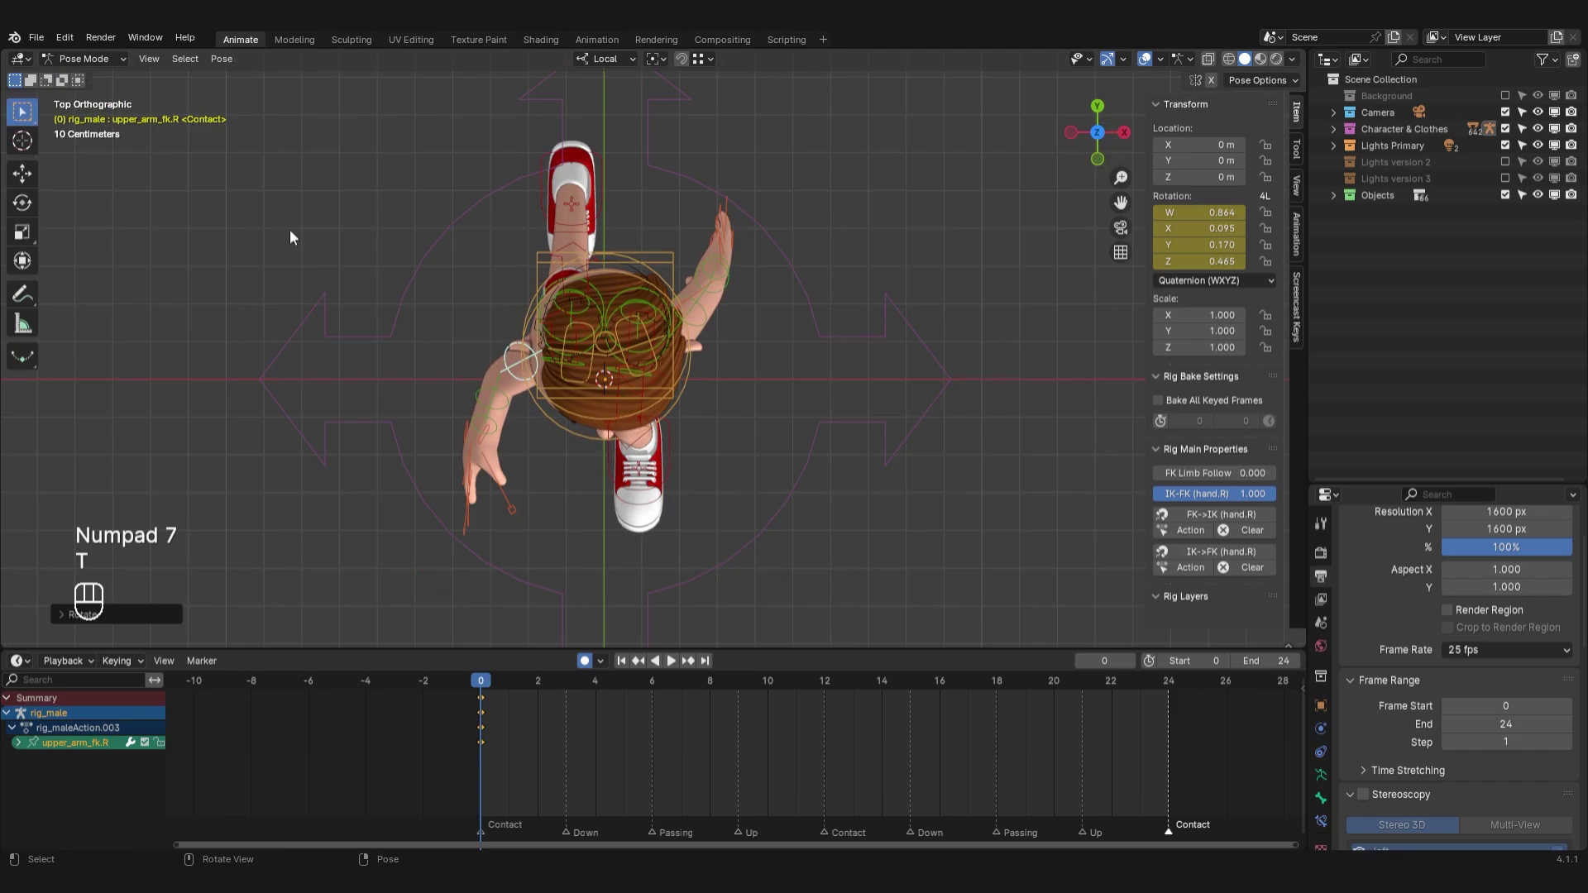
{"action": "left_click", "coordinate": [33, 296]}
{"action": "left_click_drag", "start_coordinate": [741, 195], "coordinate": [778, 247]}
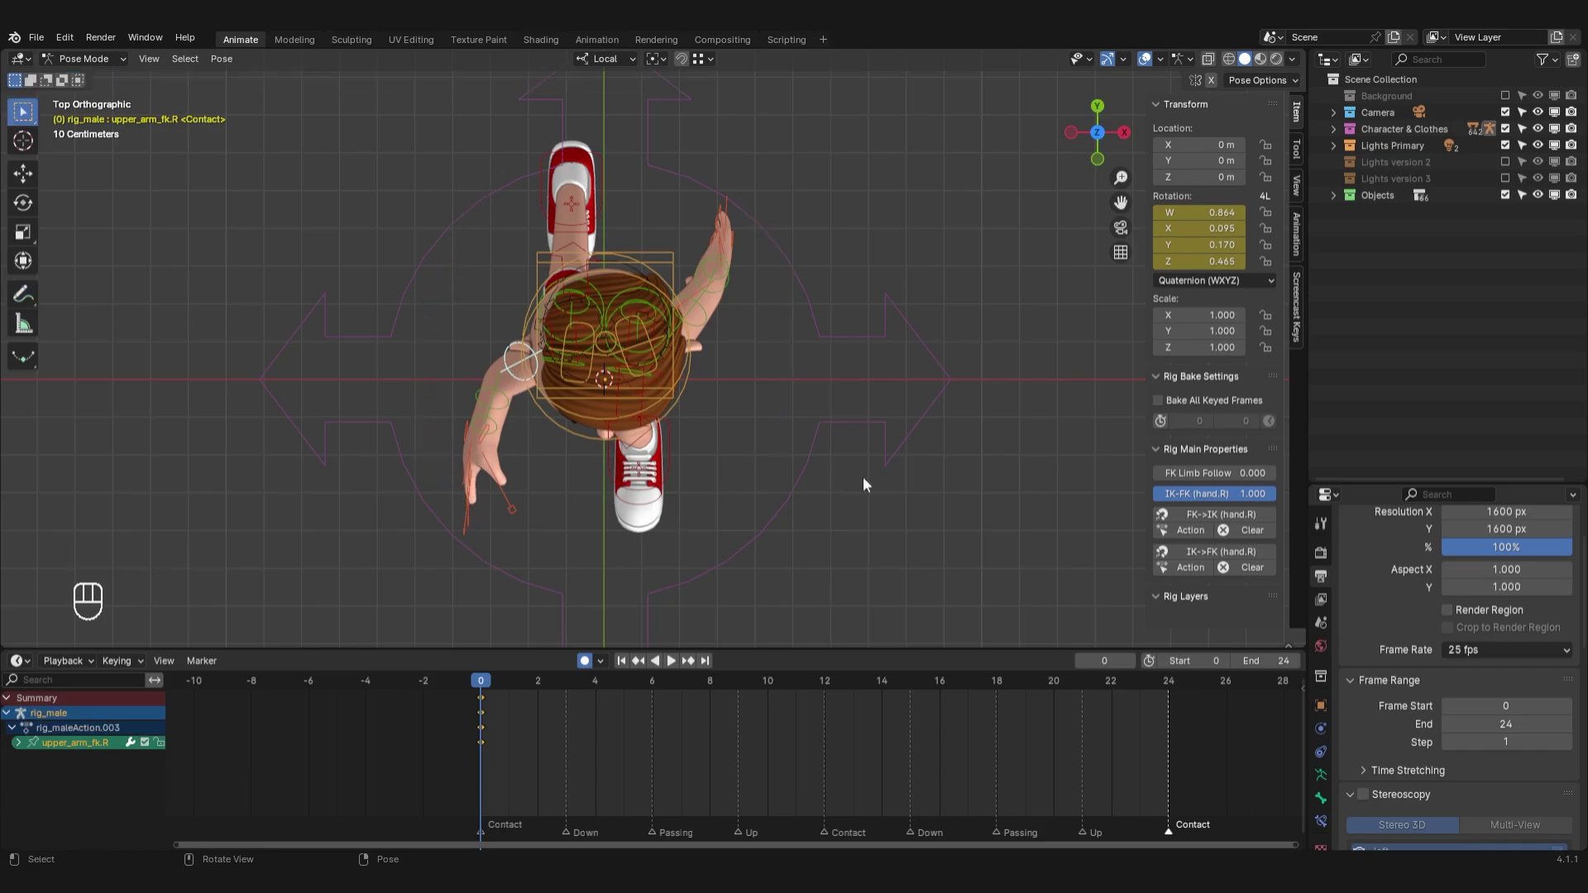
Rotate the right upper arm and forearm inward in top view so the forward hand angles across the body
{"action": "key", "text": "r"}
{"action": "left_click", "coordinate": [910, 362]}
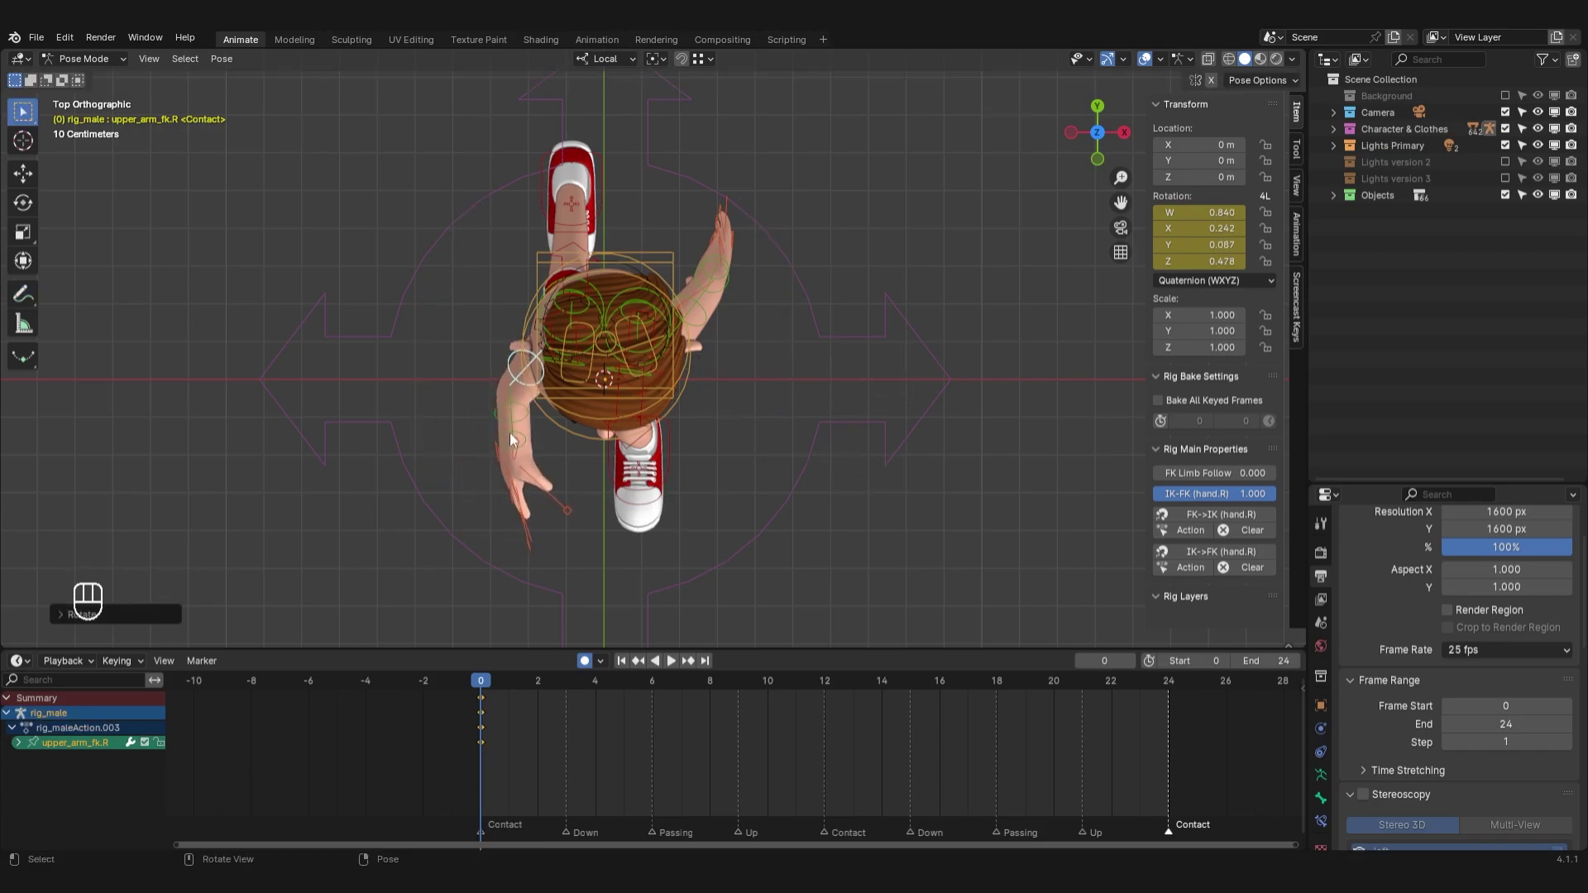
{"action": "left_click", "coordinate": [510, 438]}
{"action": "key", "text": "r"}
{"action": "left_click", "coordinate": [691, 485]}
Rotate the left upper arm and forearm inward in top view so the rear hand curves toward the body
{"action": "left_click", "coordinate": [691, 316]}
{"action": "left_click", "coordinate": [688, 309]}
{"action": "key", "text": "r"}
{"action": "left_click", "coordinate": [700, 278]}
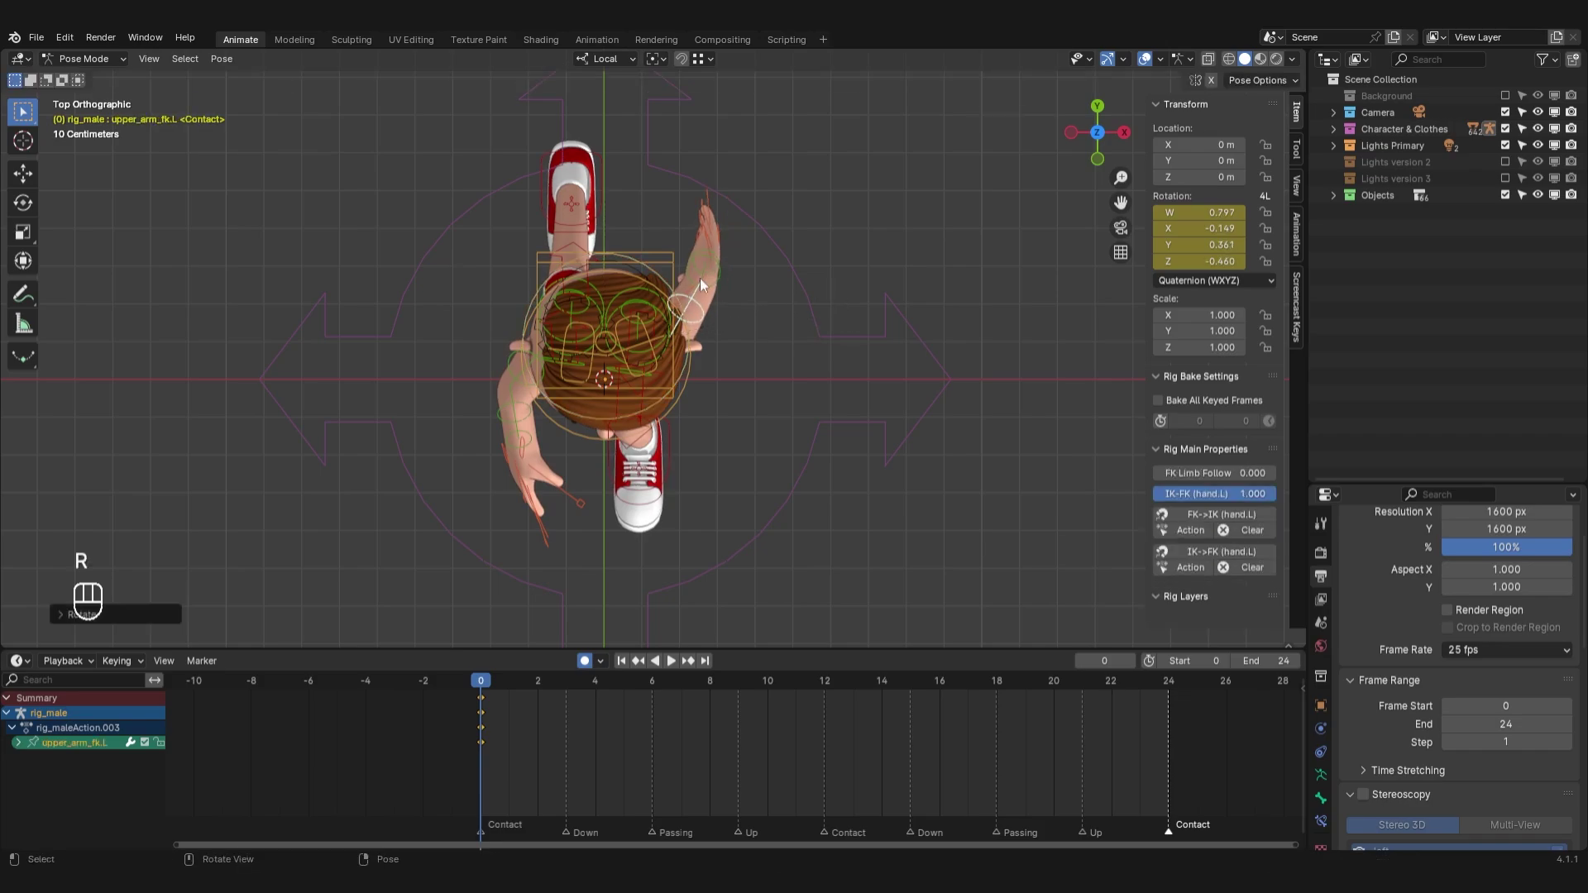
{"action": "left_click", "coordinate": [703, 275]}
{"action": "key", "text": "r"}
{"action": "left_click", "coordinate": [771, 312]}
Reduce the right upper arm's forward swing slightly in left side view
{"action": "key", "text": "KP_1"}
{"action": "key", "text": "KP_3"}
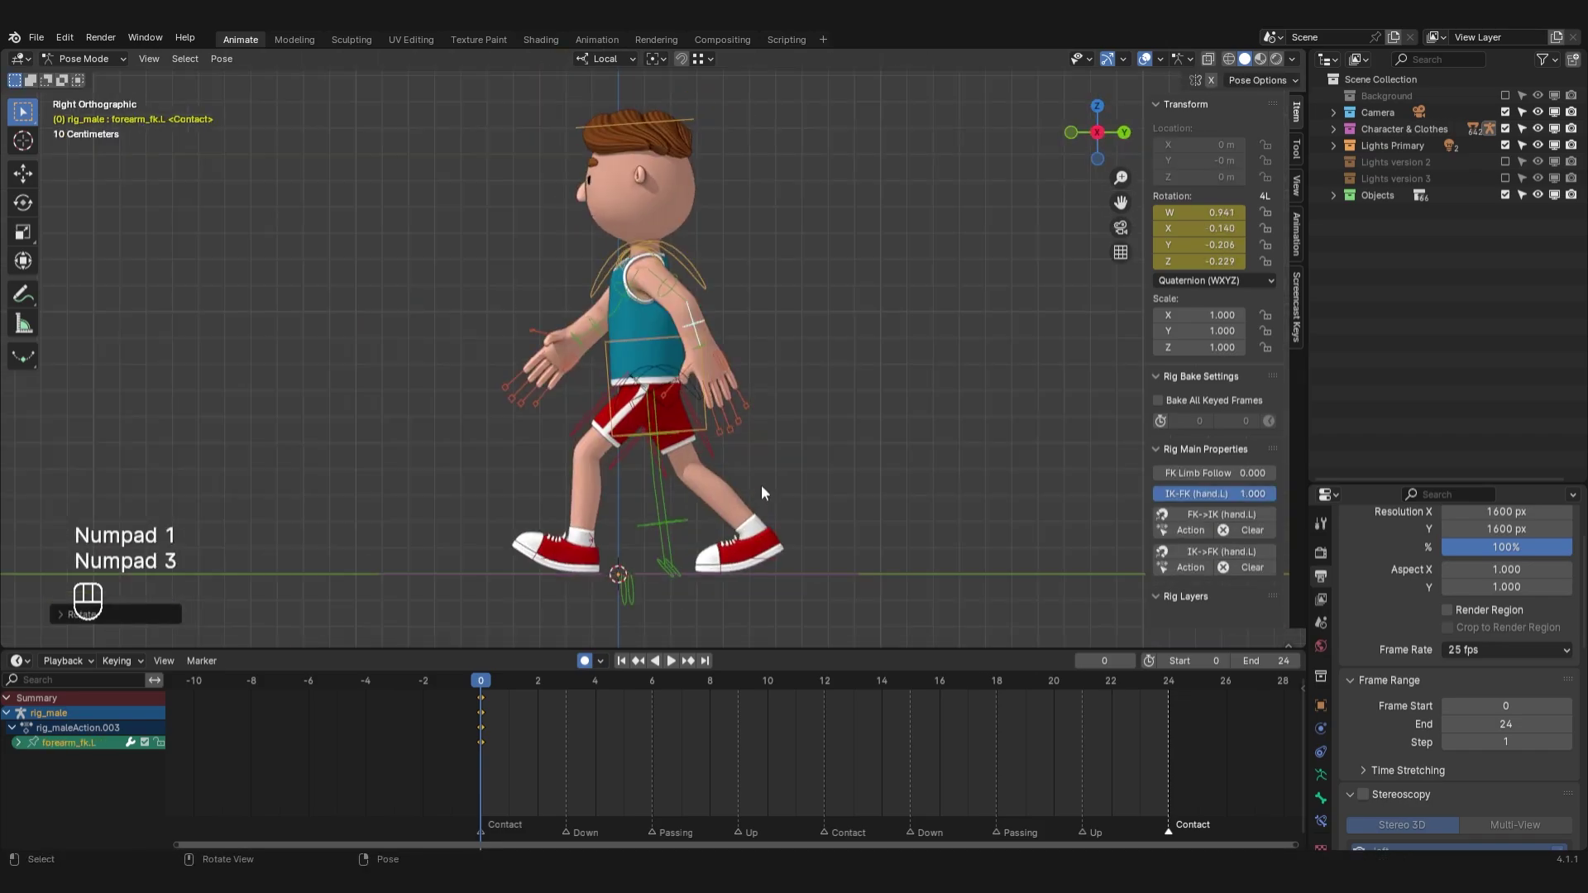
{"action": "key", "text": "ctrl+KP_3"}
{"action": "scroll", "coordinate": [801, 454], "scroll_direction": "up", "scroll_amount": 2}
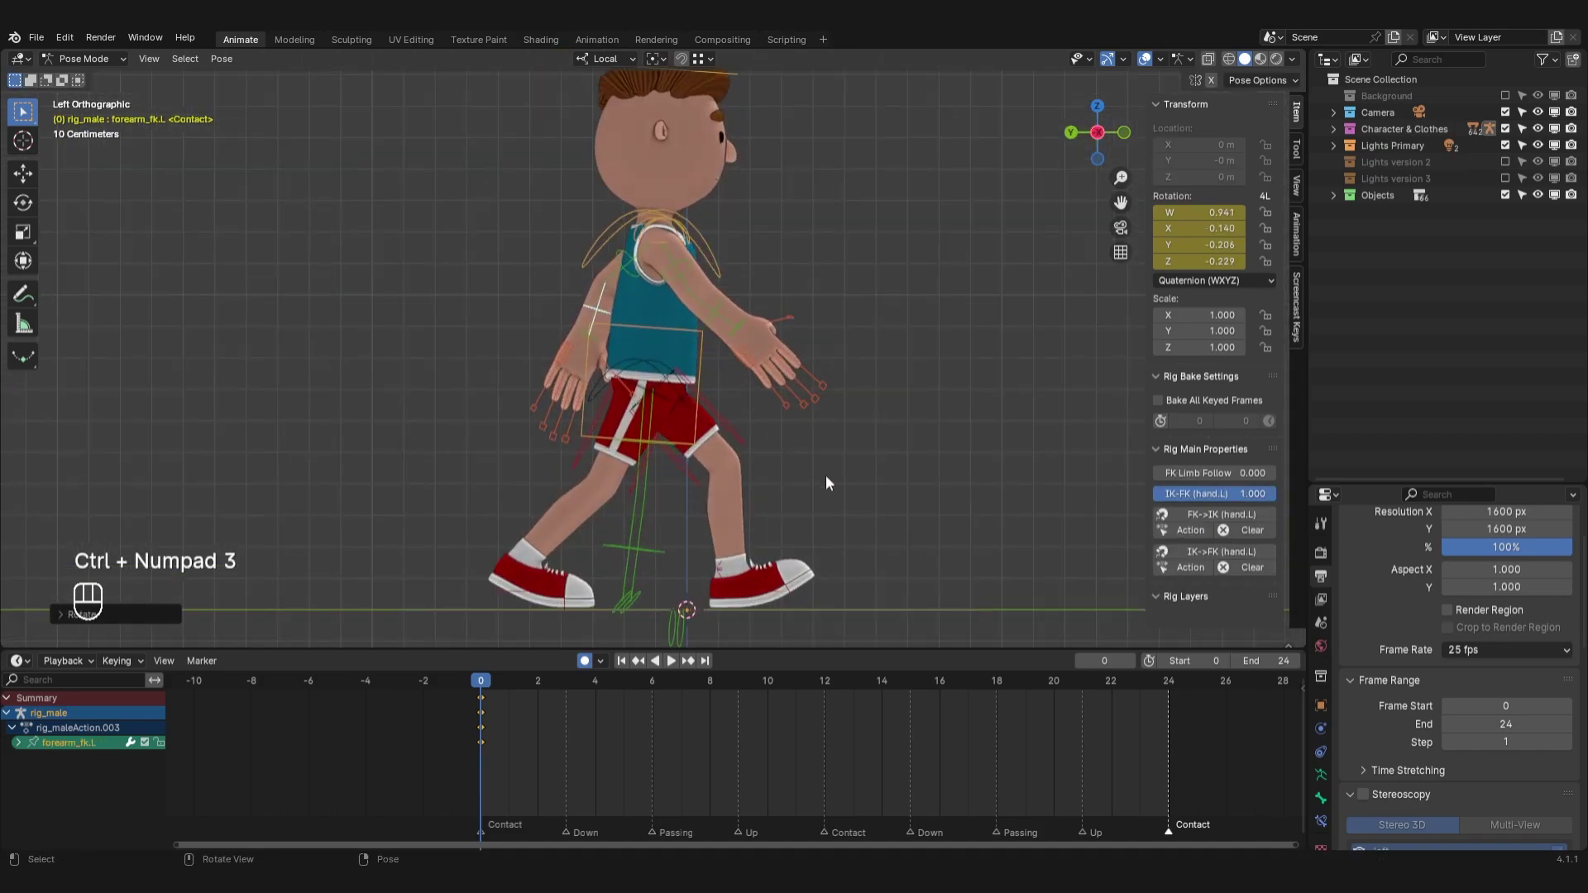
{"action": "left_click", "coordinate": [682, 281]}
{"action": "key", "text": "r"}
{"action": "left_click", "coordinate": [831, 413]}
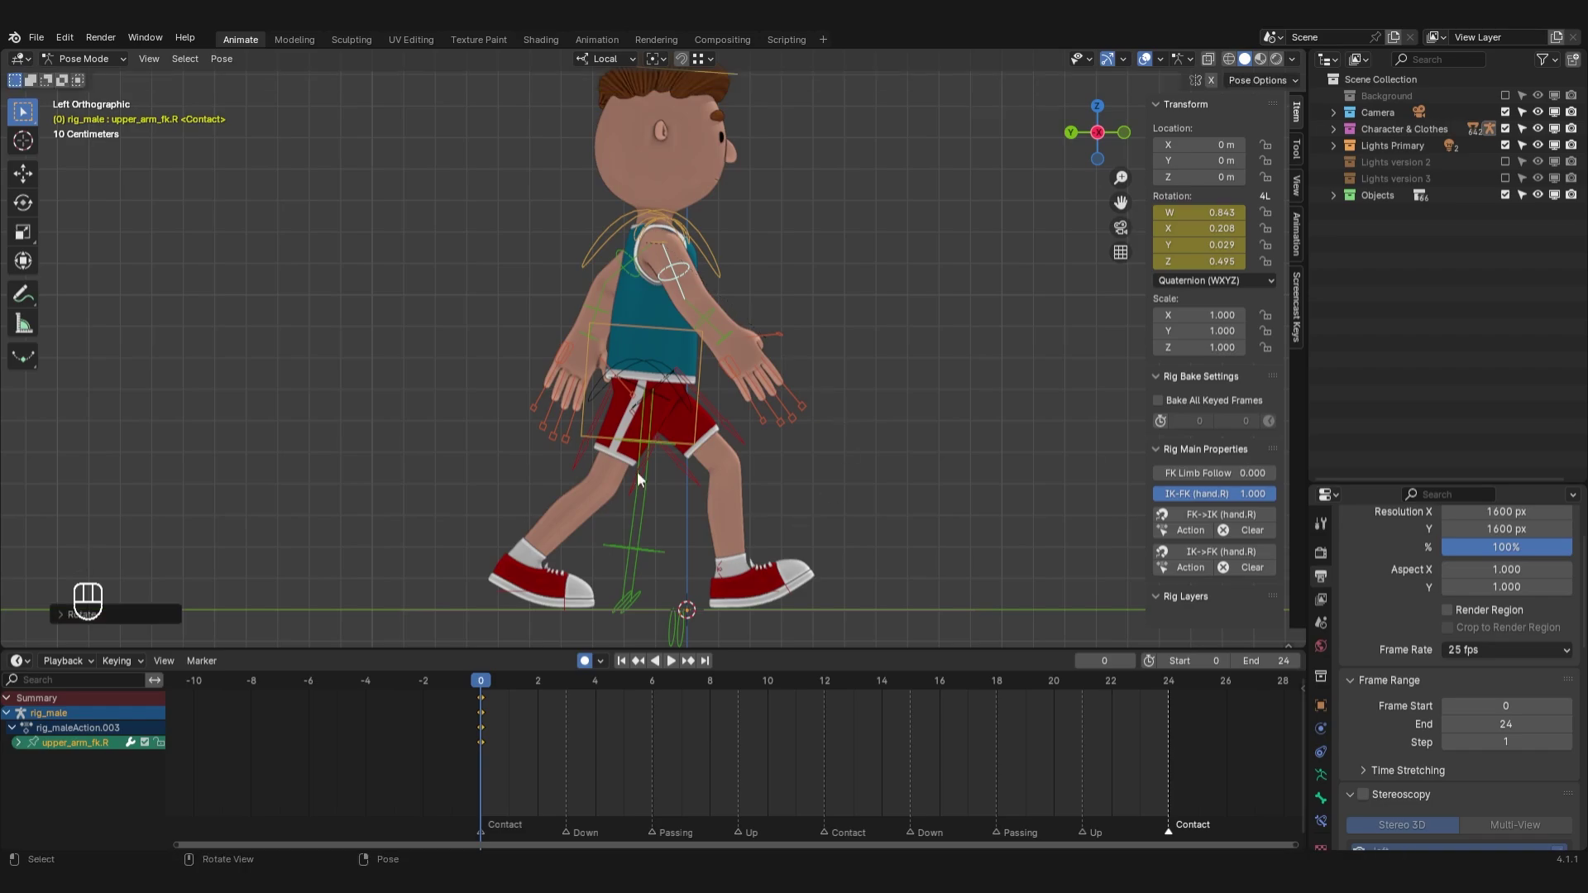
{"action": "left_click", "coordinate": [611, 277]}
{"action": "key", "text": "r"}
{"action": "right_click", "coordinate": [599, 370]}
Raise the torso control slightly and shift it back to about Y 1.98 m, Z -1.08 m at frame 0
{"action": "scroll", "coordinate": [599, 370], "scroll_direction": "down", "scroll_amount": 2}
{"action": "scroll", "coordinate": [722, 399], "scroll_direction": "up", "scroll_amount": 1}
{"action": "left_click", "coordinate": [667, 345]}
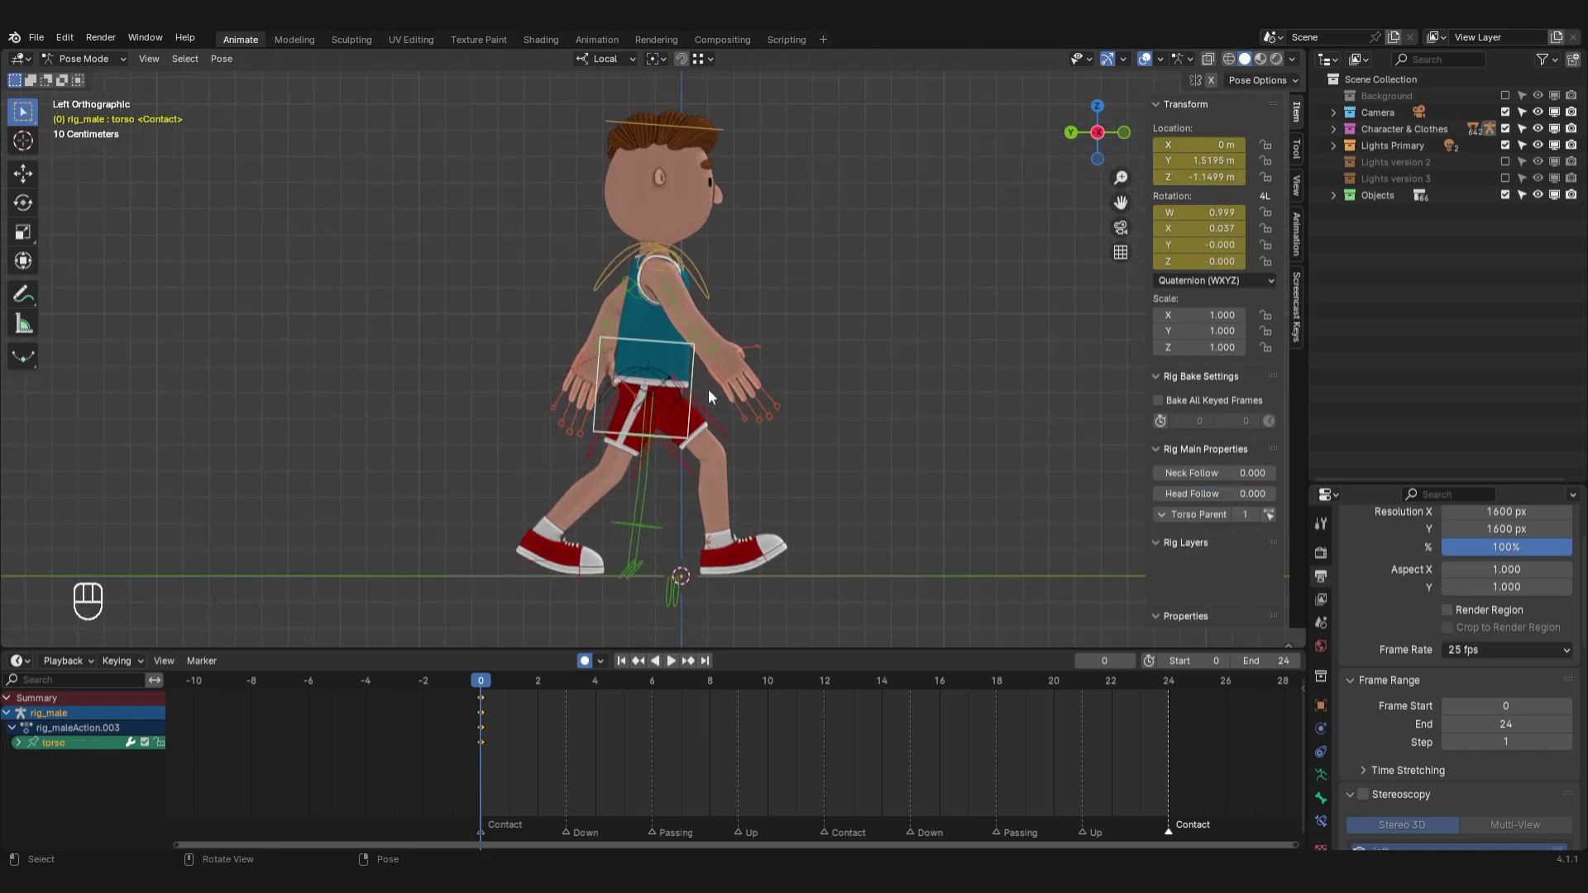
{"action": "key", "text": "g"}
{"action": "left_click", "coordinate": [728, 364]}
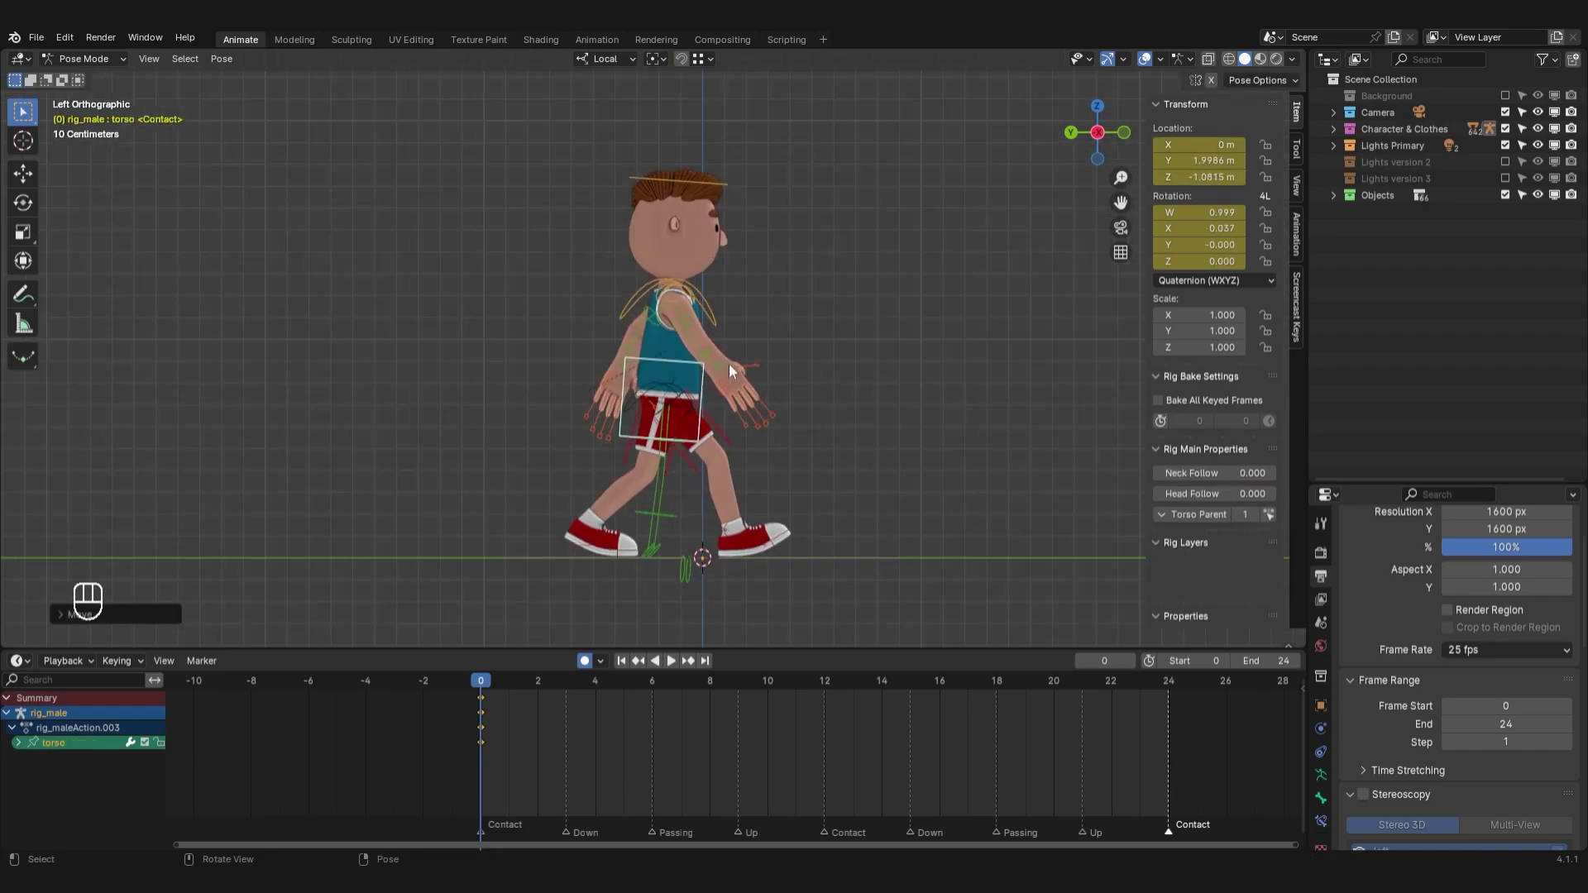
{"action": "key", "text": "g"}
{"action": "left_click", "coordinate": [714, 478]}
Select all the rig's controls and insert keyframes for the Contact pose at frame 0
{"action": "scroll", "coordinate": [715, 478], "scroll_direction": "up", "scroll_amount": 1}
{"action": "left_click", "coordinate": [718, 340]}
{"action": "key", "text": "a"}
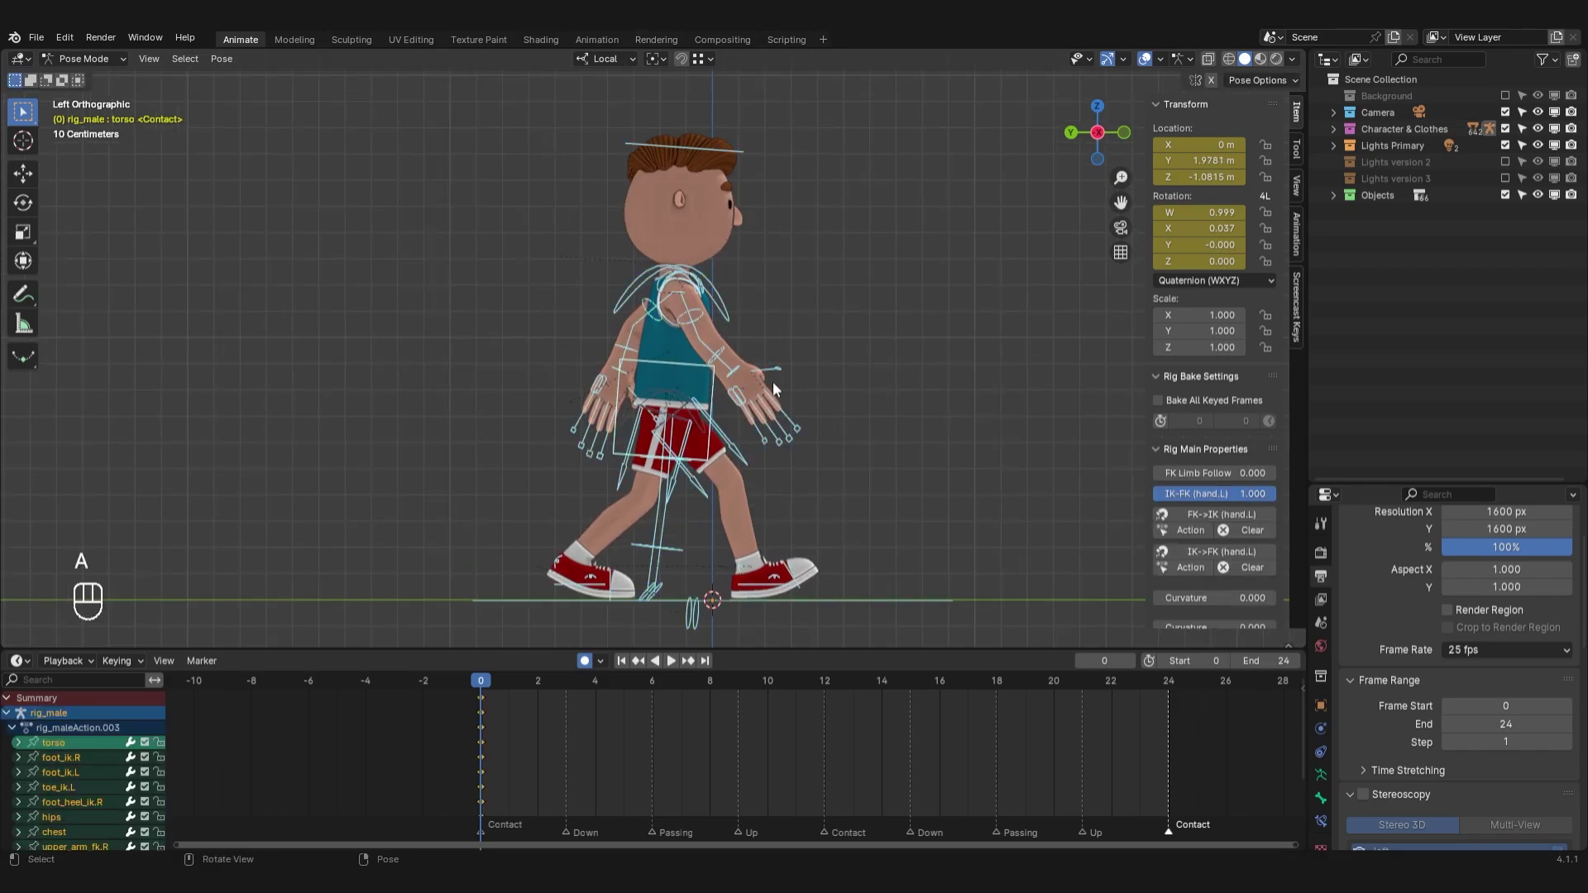
{"action": "key", "text": "i"}
At frame 3, move the torso control down and forward to about Y 1.06 m, Z -1.55 m and lean it further forward
{"action": "left_click", "coordinate": [562, 710]}
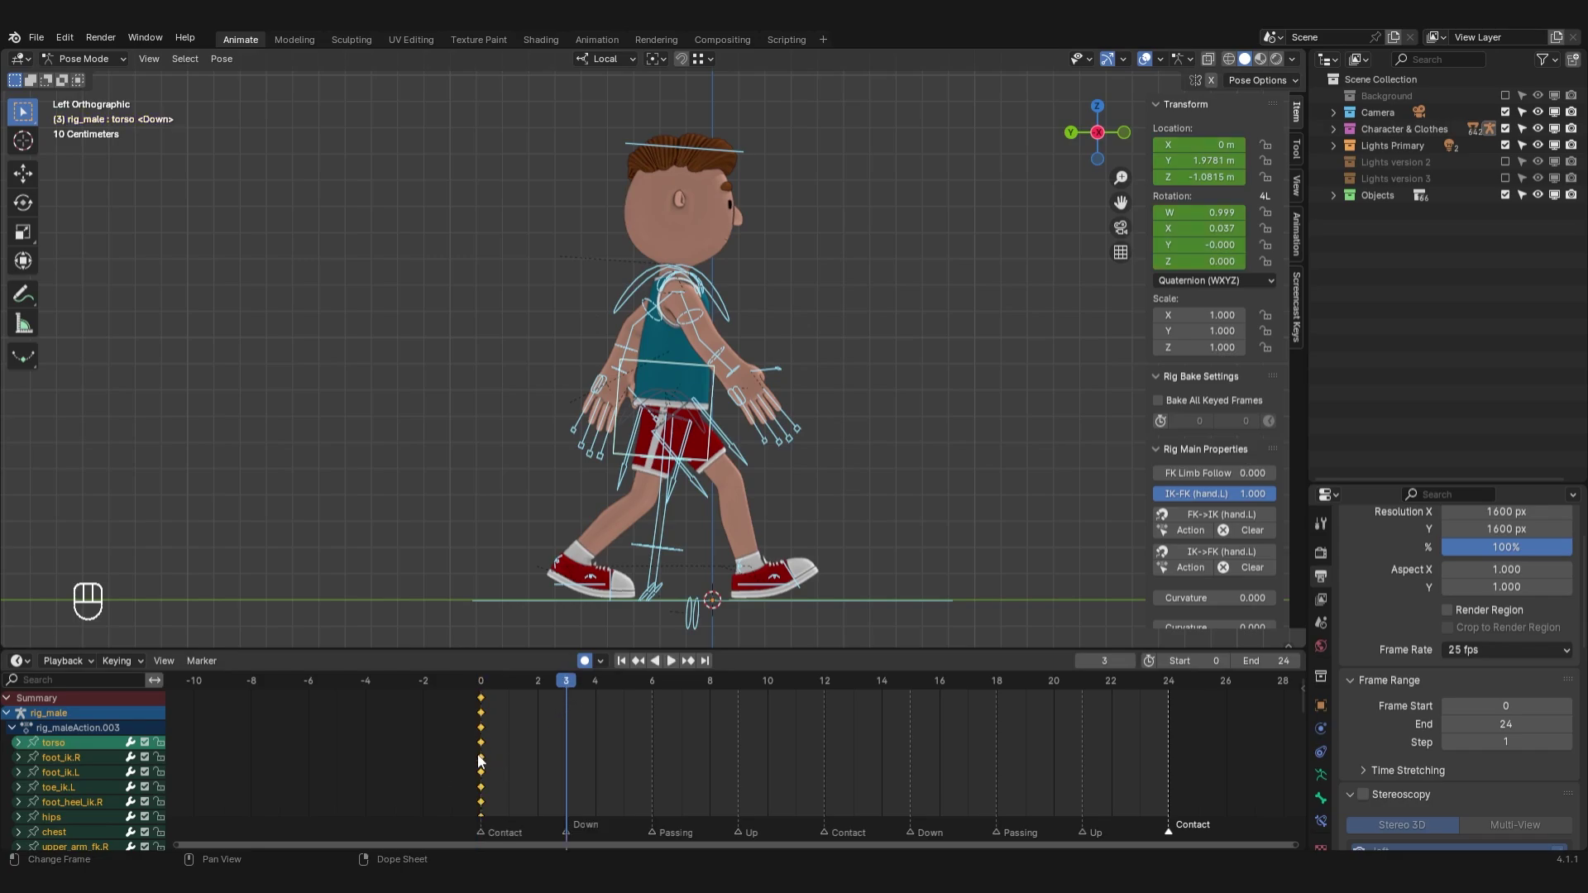
{"action": "left_click", "coordinate": [668, 370]}
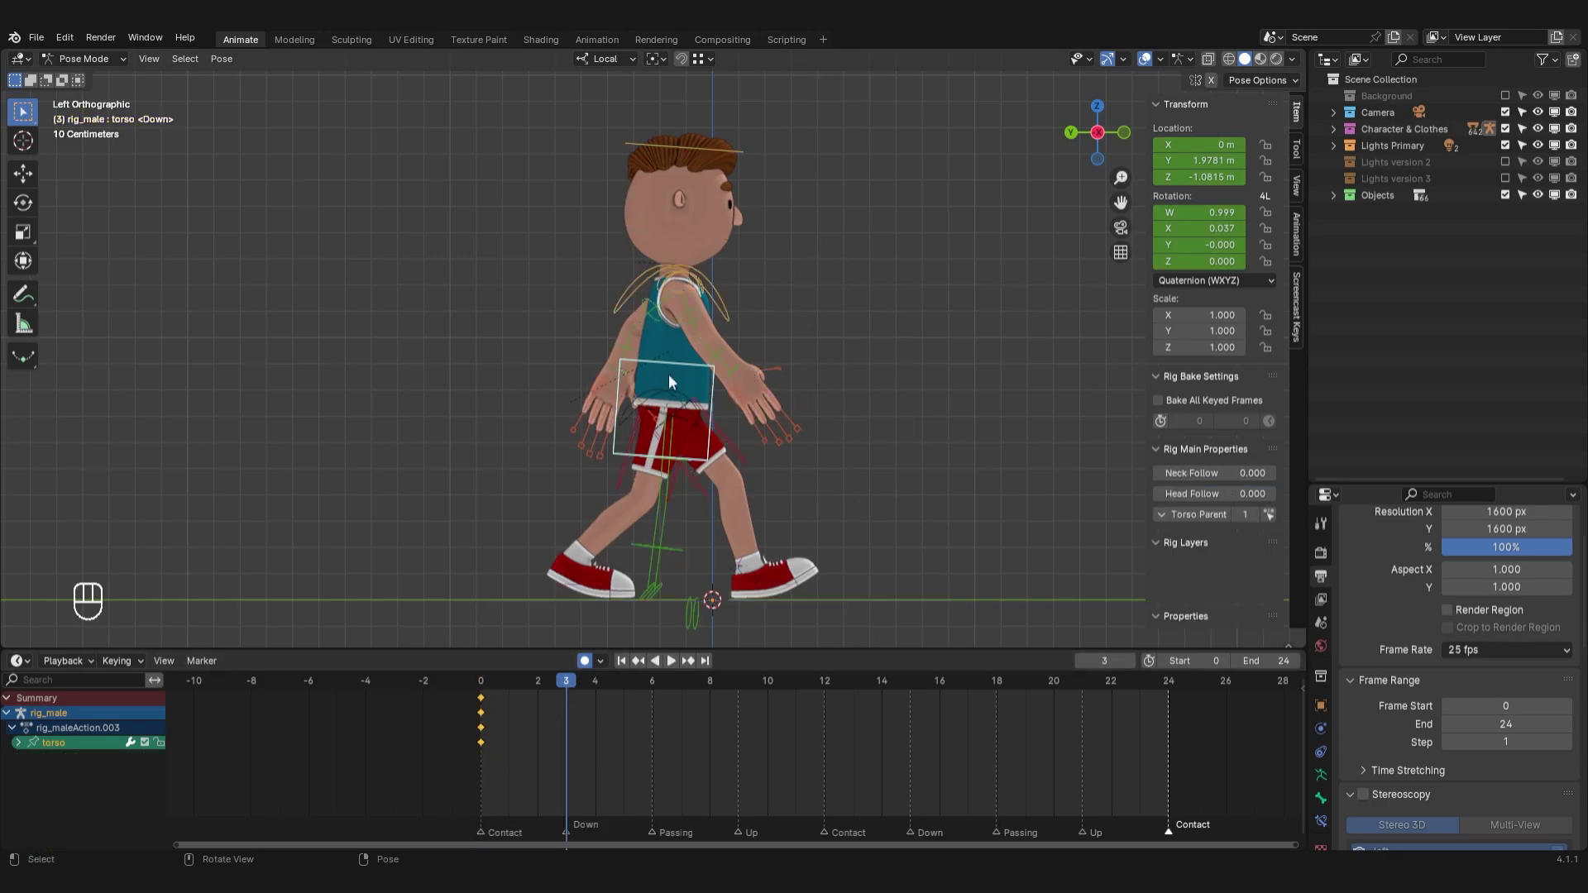
{"action": "key", "text": "g"}
{"action": "left_click", "coordinate": [687, 383]}
{"action": "key", "text": "r"}
{"action": "left_click", "coordinate": [806, 382]}
{"action": "scroll", "coordinate": [793, 371], "scroll_direction": "down", "scroll_amount": 1}
{"action": "middle_click_drag", "start_coordinate": [762, 336], "coordinate": [764, 356], "text": "shift"}
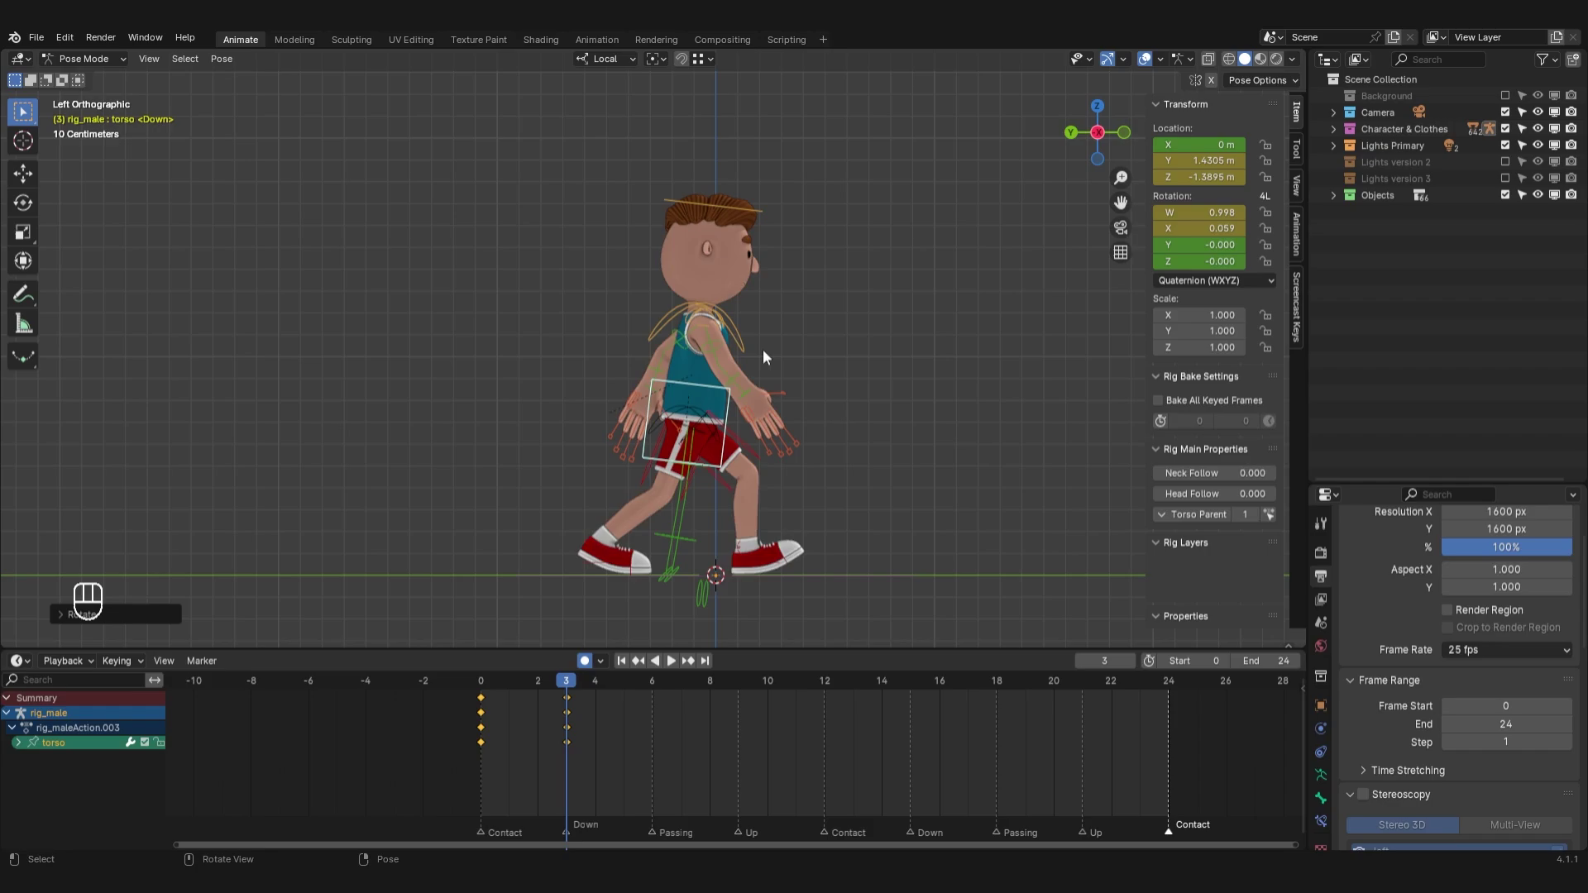
{"action": "key", "text": "g"}
{"action": "left_click", "coordinate": [769, 351]}
{"action": "key", "text": "r"}
{"action": "left_click", "coordinate": [790, 347]}
Clear the left toe control's rotation at frame 3 so the front foot lies flat
{"action": "middle_click_drag", "start_coordinate": [716, 547], "coordinate": [734, 529], "text": "shift"}
{"action": "scroll", "coordinate": [734, 529], "scroll_direction": "up", "scroll_amount": 2}
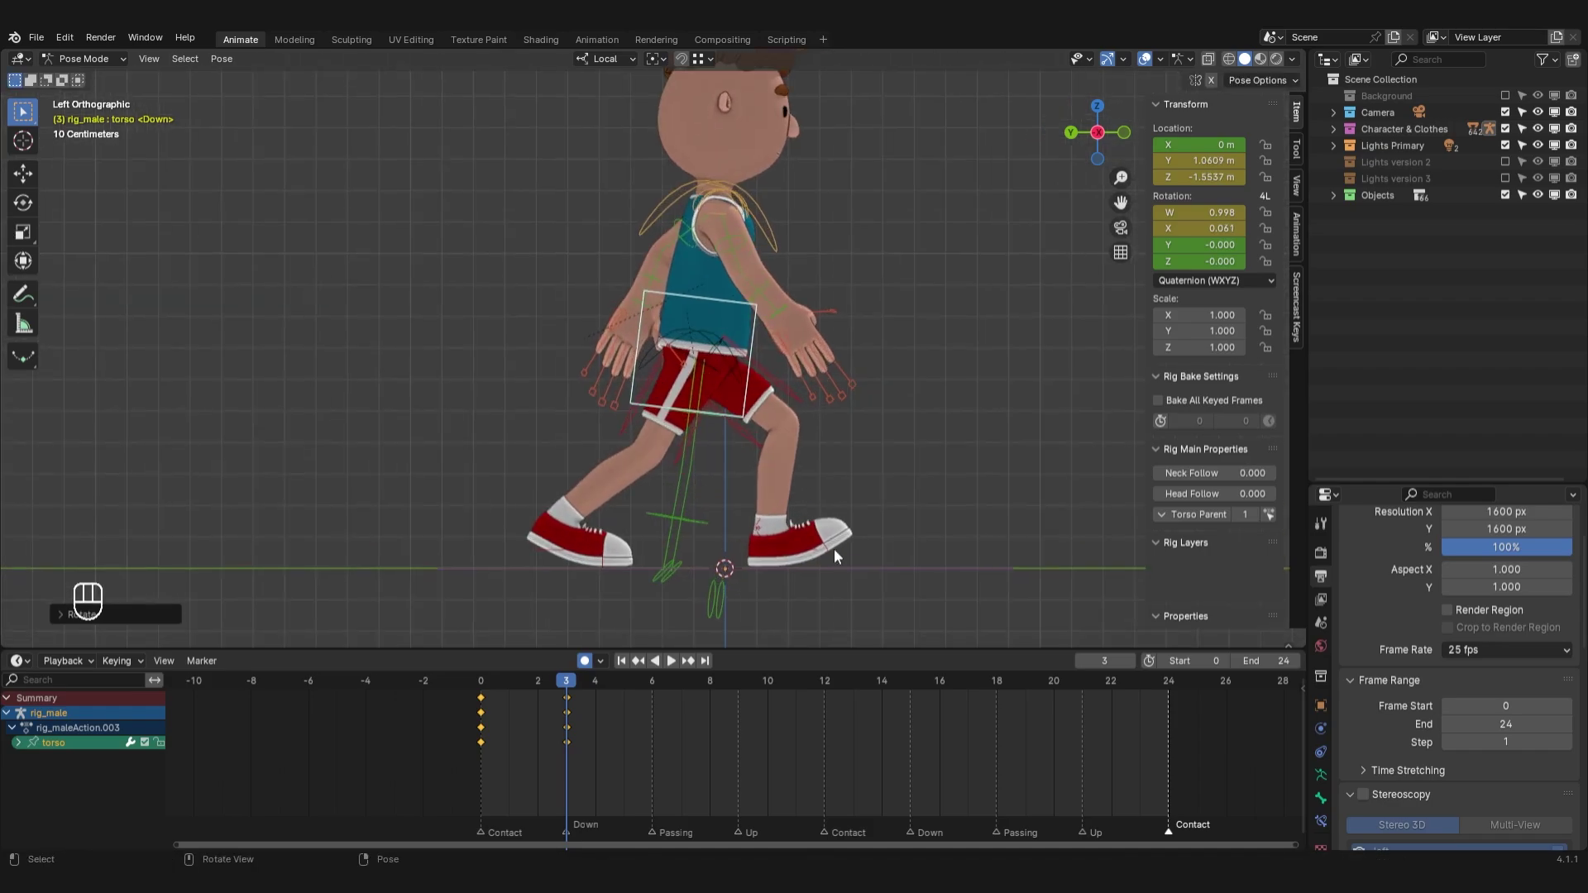
{"action": "left_click", "coordinate": [831, 548]}
{"action": "scroll", "coordinate": [824, 549], "scroll_direction": "up", "scroll_amount": 1}
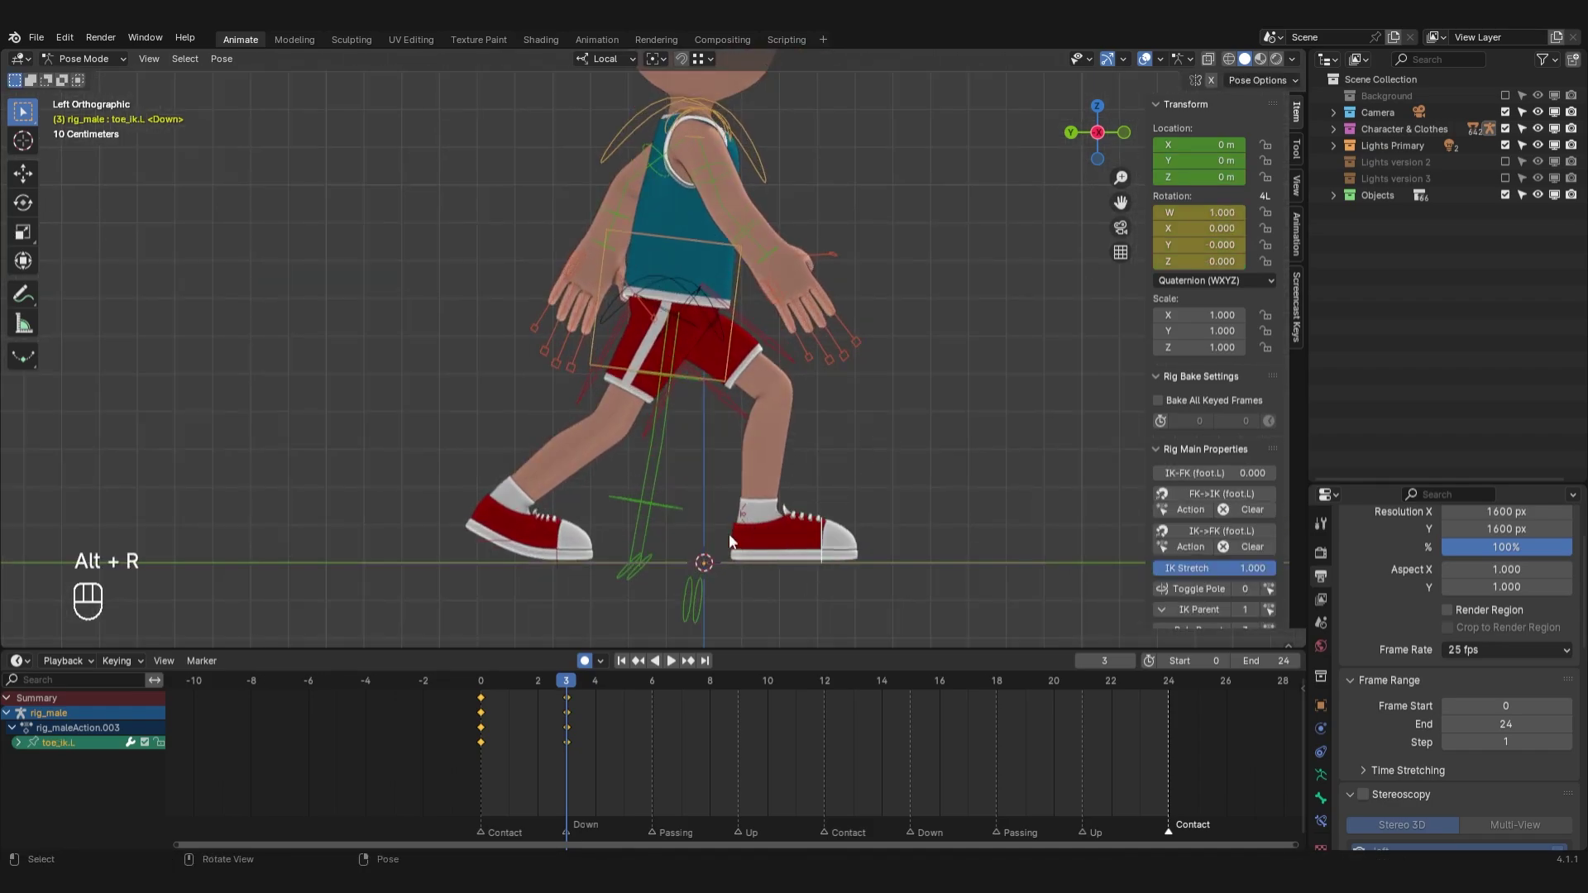
Pitch the right foot steeply toe-down at frame 3 and clear the rotation of its heel IK control
{"action": "left_click", "coordinate": [521, 538]}
{"action": "key", "text": "g"}
{"action": "left_click", "coordinate": [488, 541]}
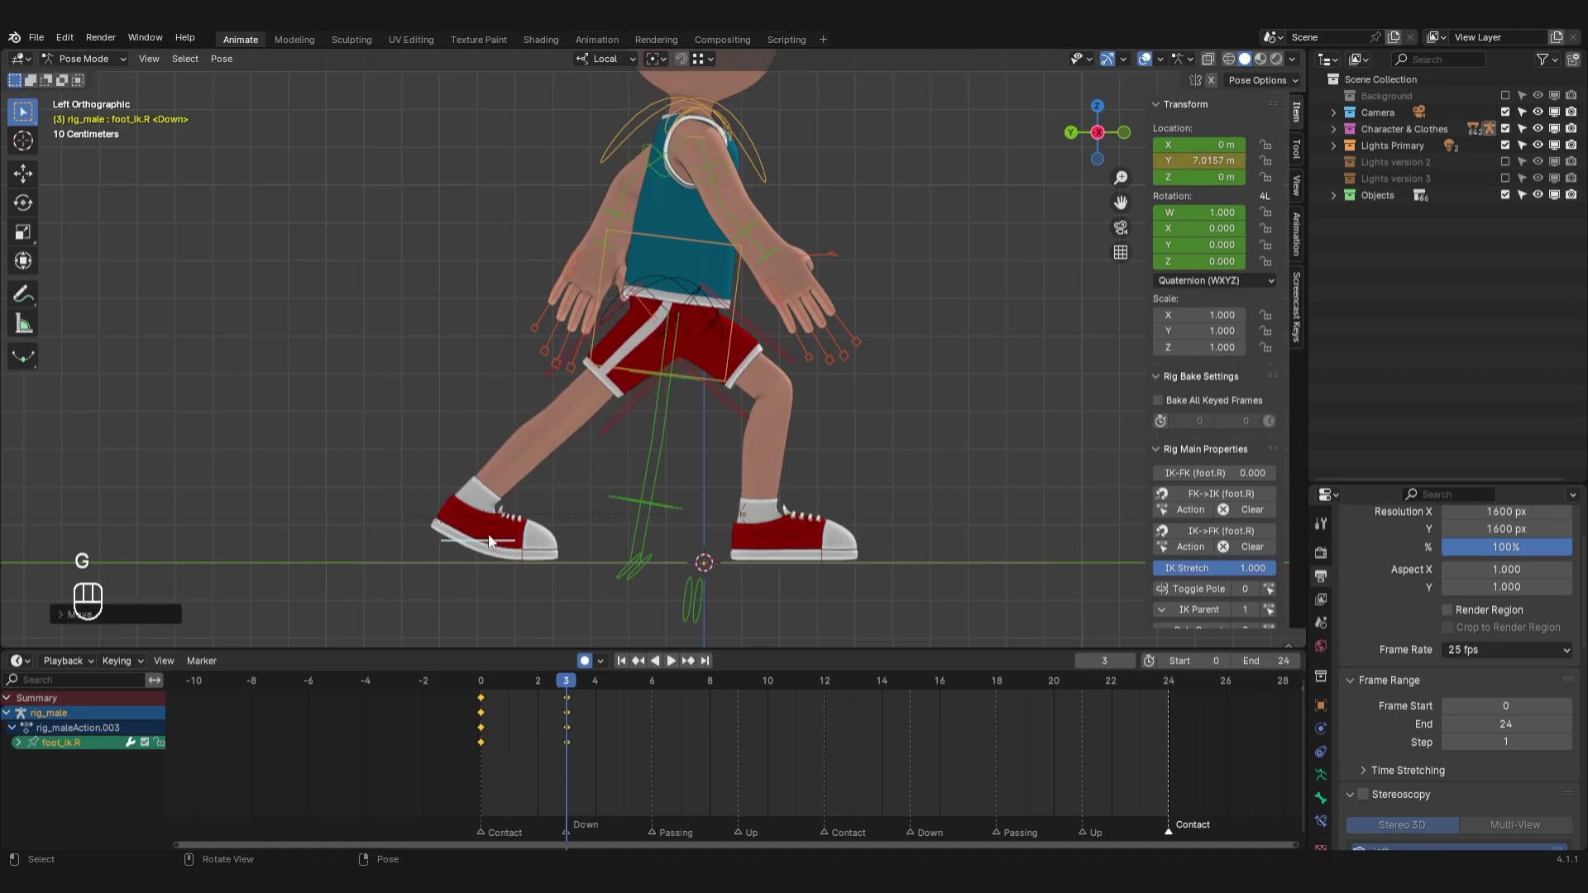
{"action": "key", "text": "r"}
{"action": "left_click", "coordinate": [550, 583]}
{"action": "left_click", "coordinate": [495, 506]}
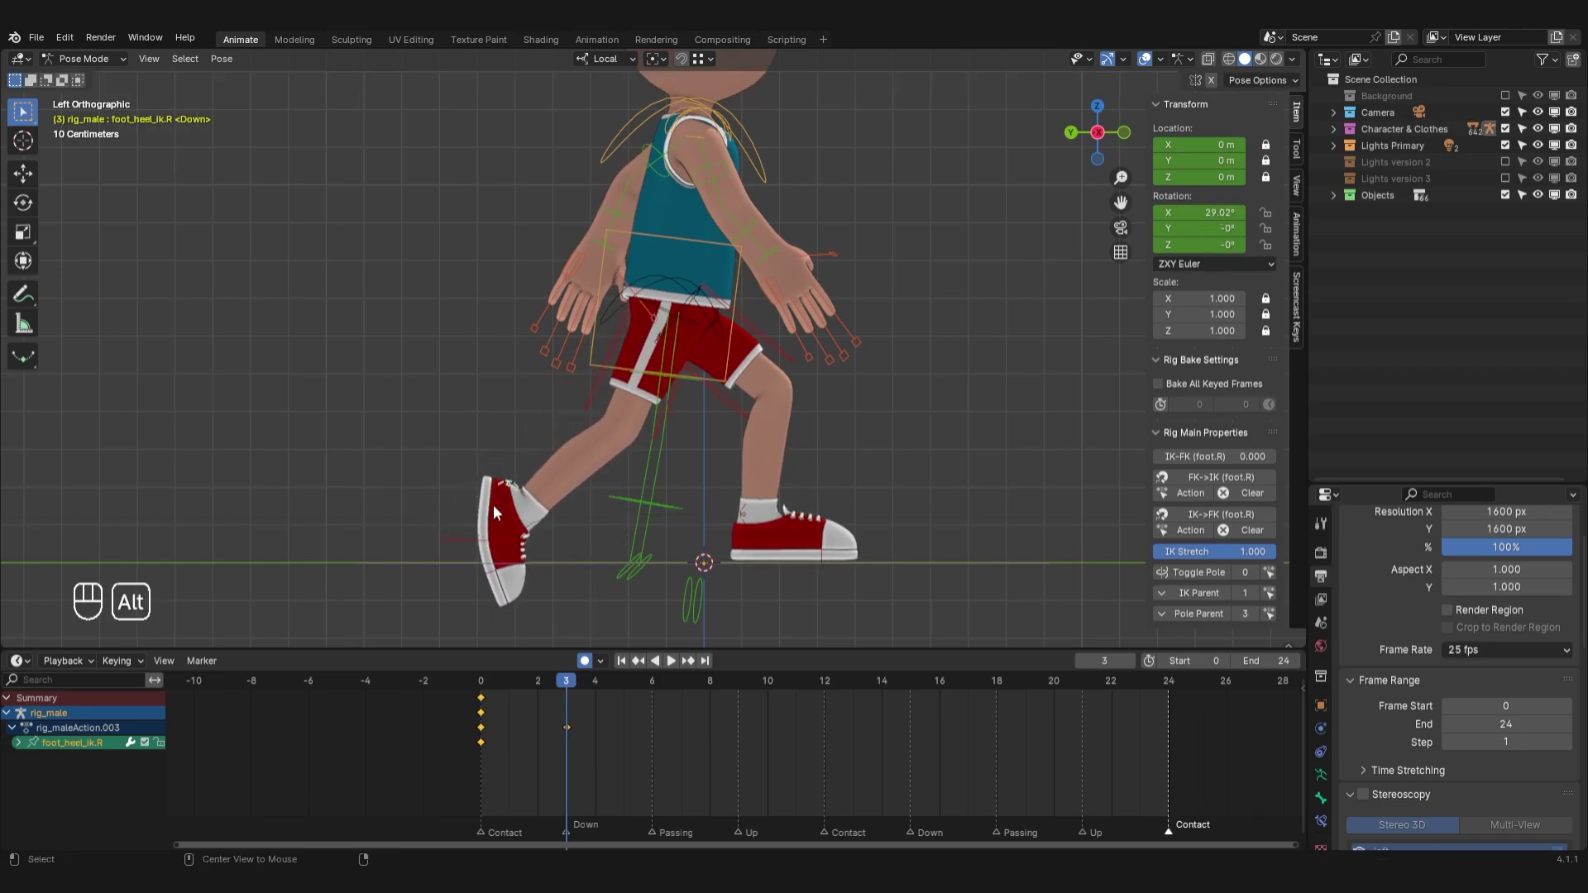
{"action": "key", "text": "alt+r"}
Lift the right foot IK control off the ground behind the body, to about Y 7.09 m, Z 1.53 m
{"action": "left_click", "coordinate": [490, 539]}
{"action": "key", "text": "g"}
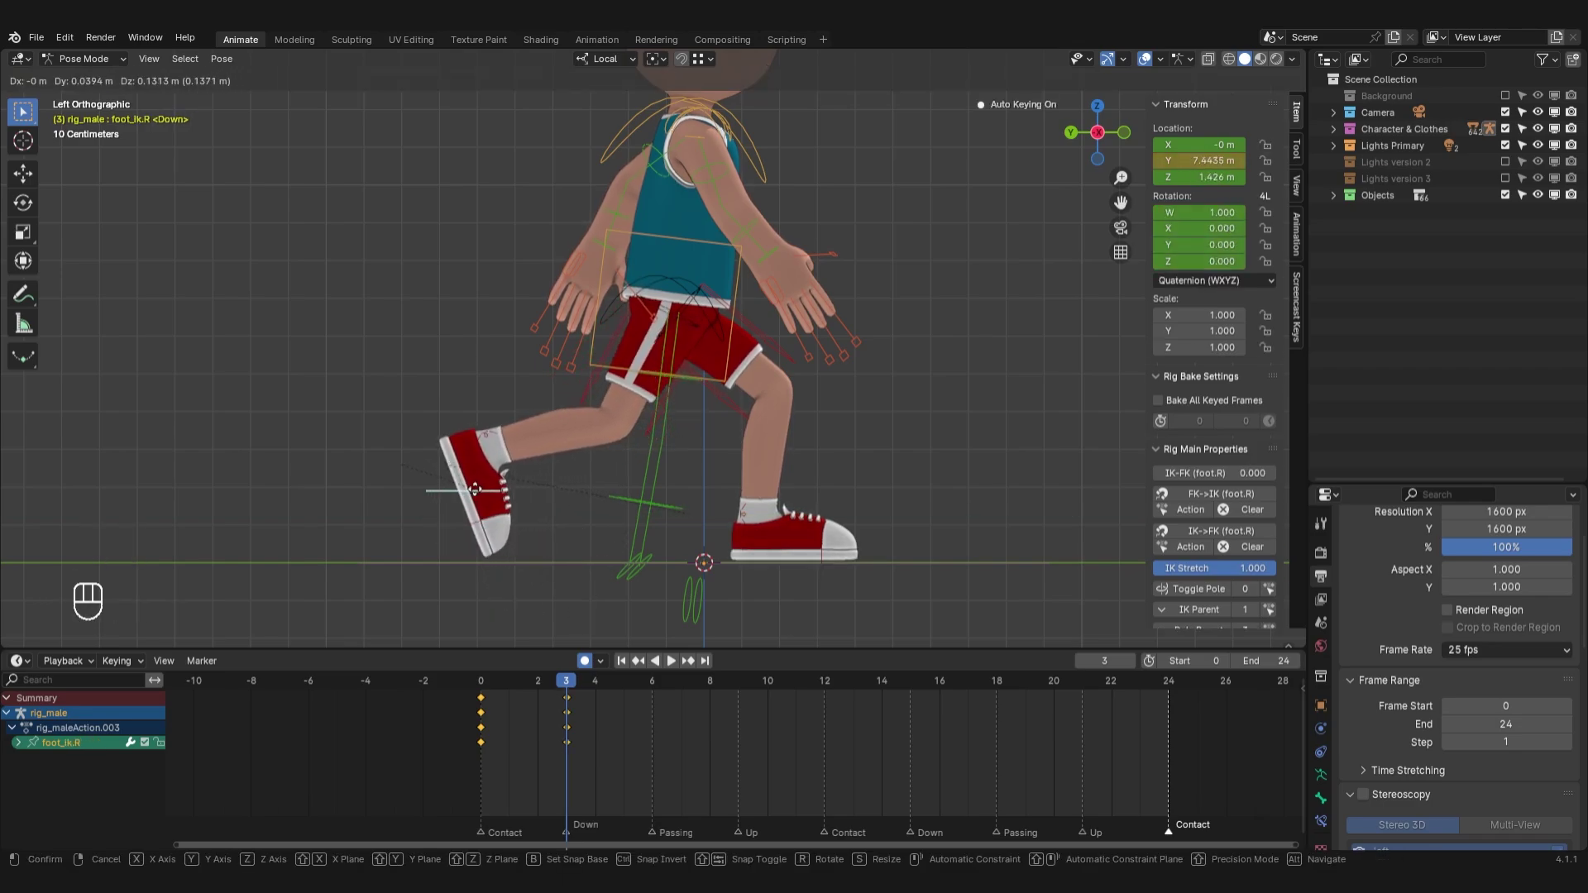
{"action": "left_click", "coordinate": [468, 491]}
{"action": "scroll", "coordinate": [497, 504], "scroll_direction": "down", "scroll_amount": 2}
{"action": "middle_click_drag", "start_coordinate": [497, 504], "coordinate": [505, 571], "text": "shift"}
{"action": "key", "text": "g"}
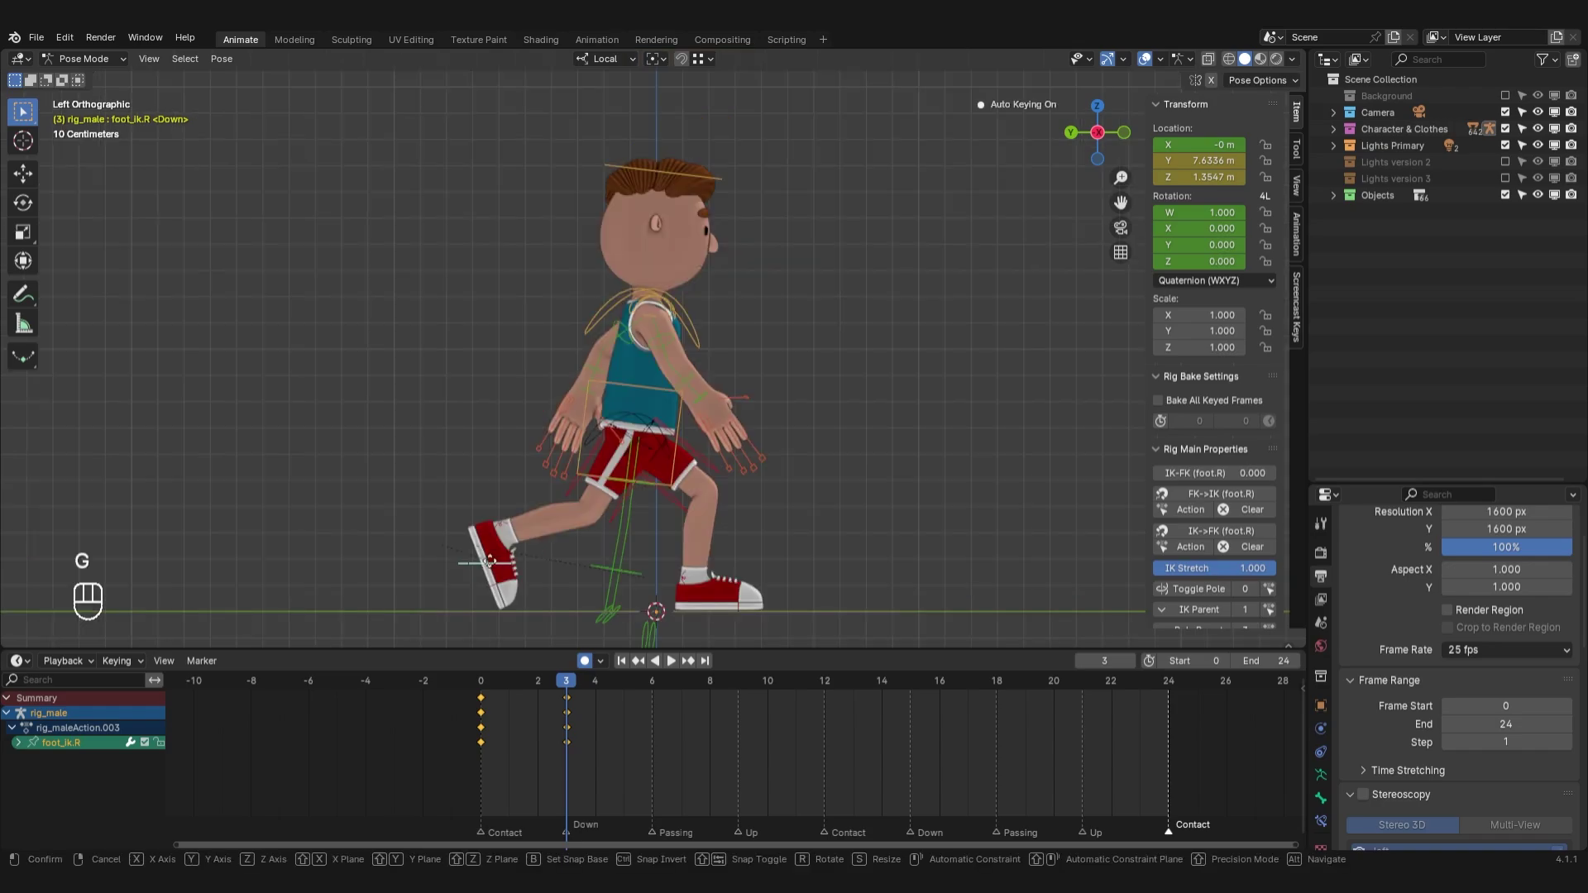
{"action": "left_click", "coordinate": [504, 560]}
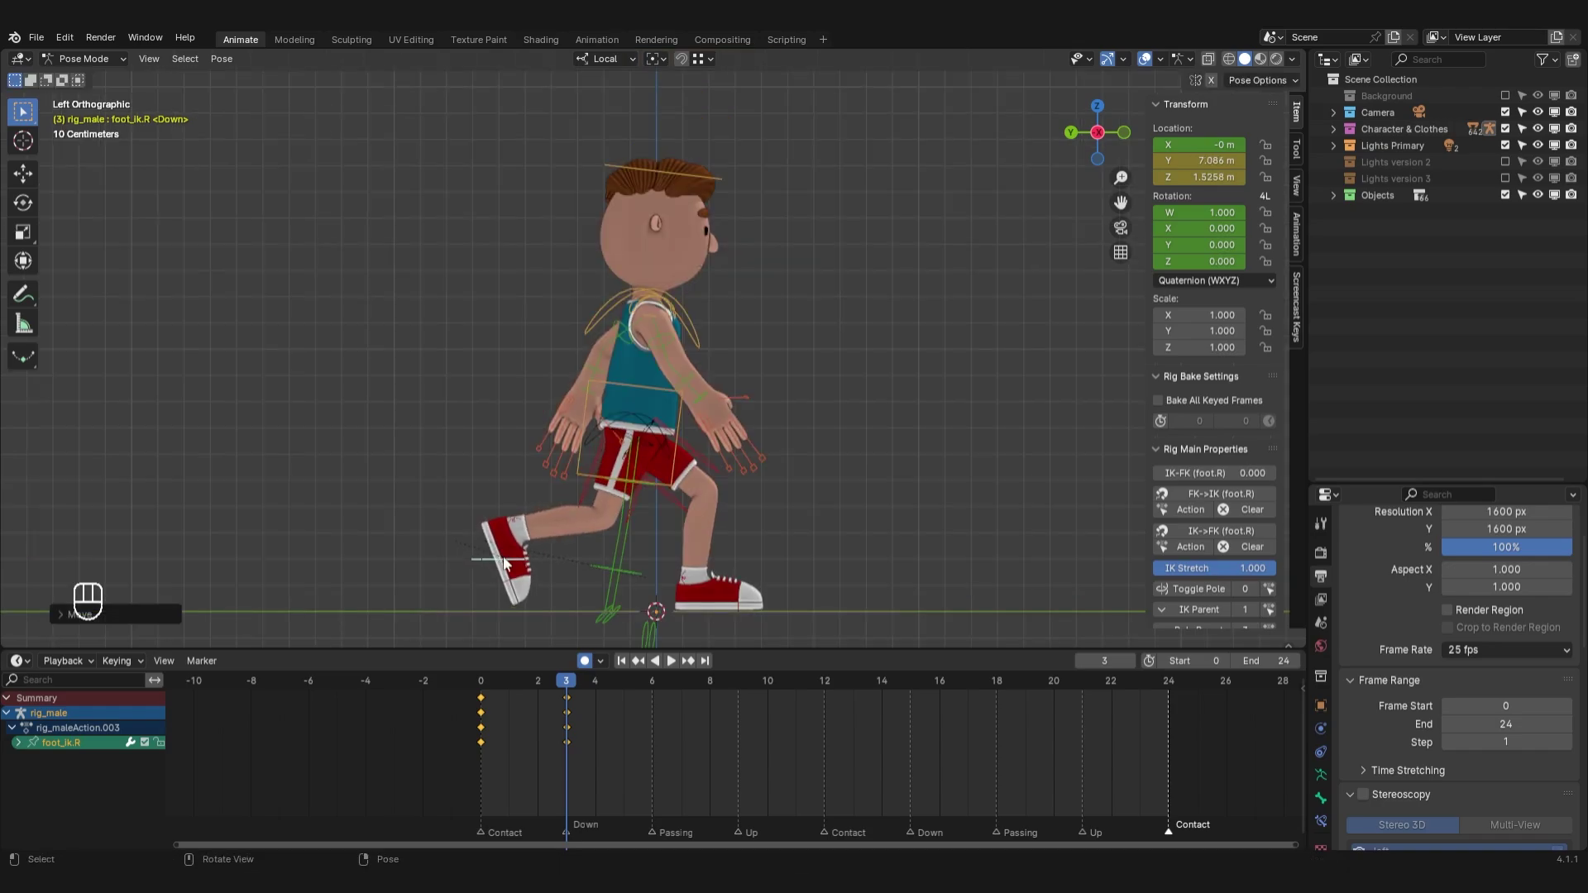
Tilt the hips control sideways about its local Y axis to a quaternion Y of about 0.013 at frame 3
{"action": "left_click", "coordinate": [667, 436]}
{"action": "middle_click_drag", "start_coordinate": [898, 463], "coordinate": [711, 478]}
{"action": "key", "text": "r"}
{"action": "key", "text": "y"}
{"action": "left_click", "coordinate": [710, 475]}
{"action": "middle_click_drag", "start_coordinate": [554, 488], "coordinate": [590, 476]}
{"action": "key", "text": "ctrl+KP_3"}
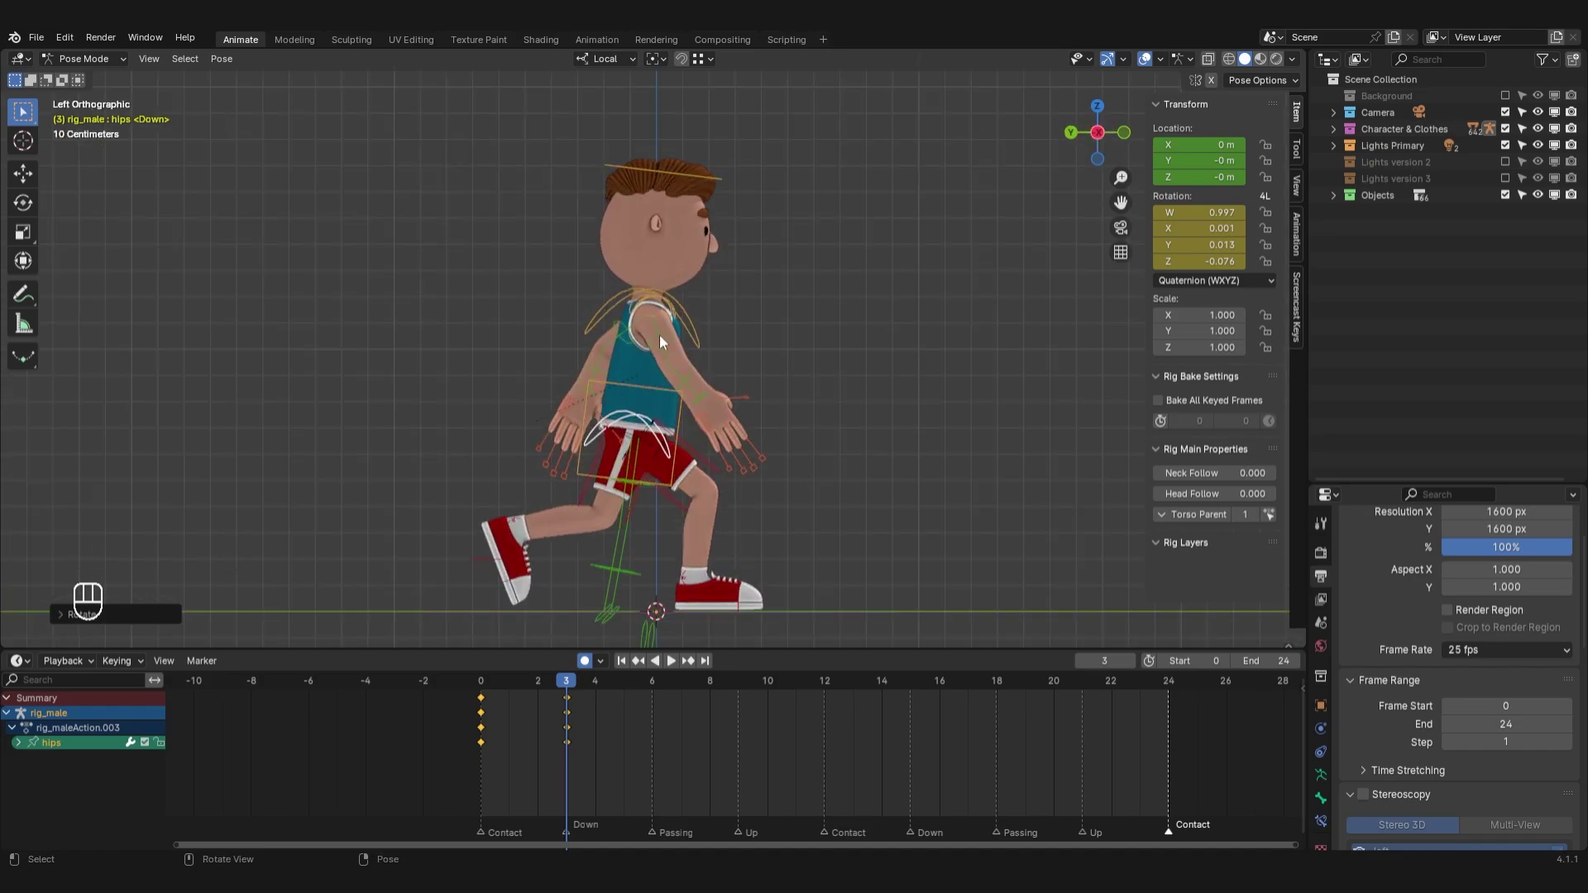
Swing the right arm back closer to the body in the Down pose at frame 3
{"action": "left_click", "coordinate": [659, 334]}
{"action": "key", "text": "r"}
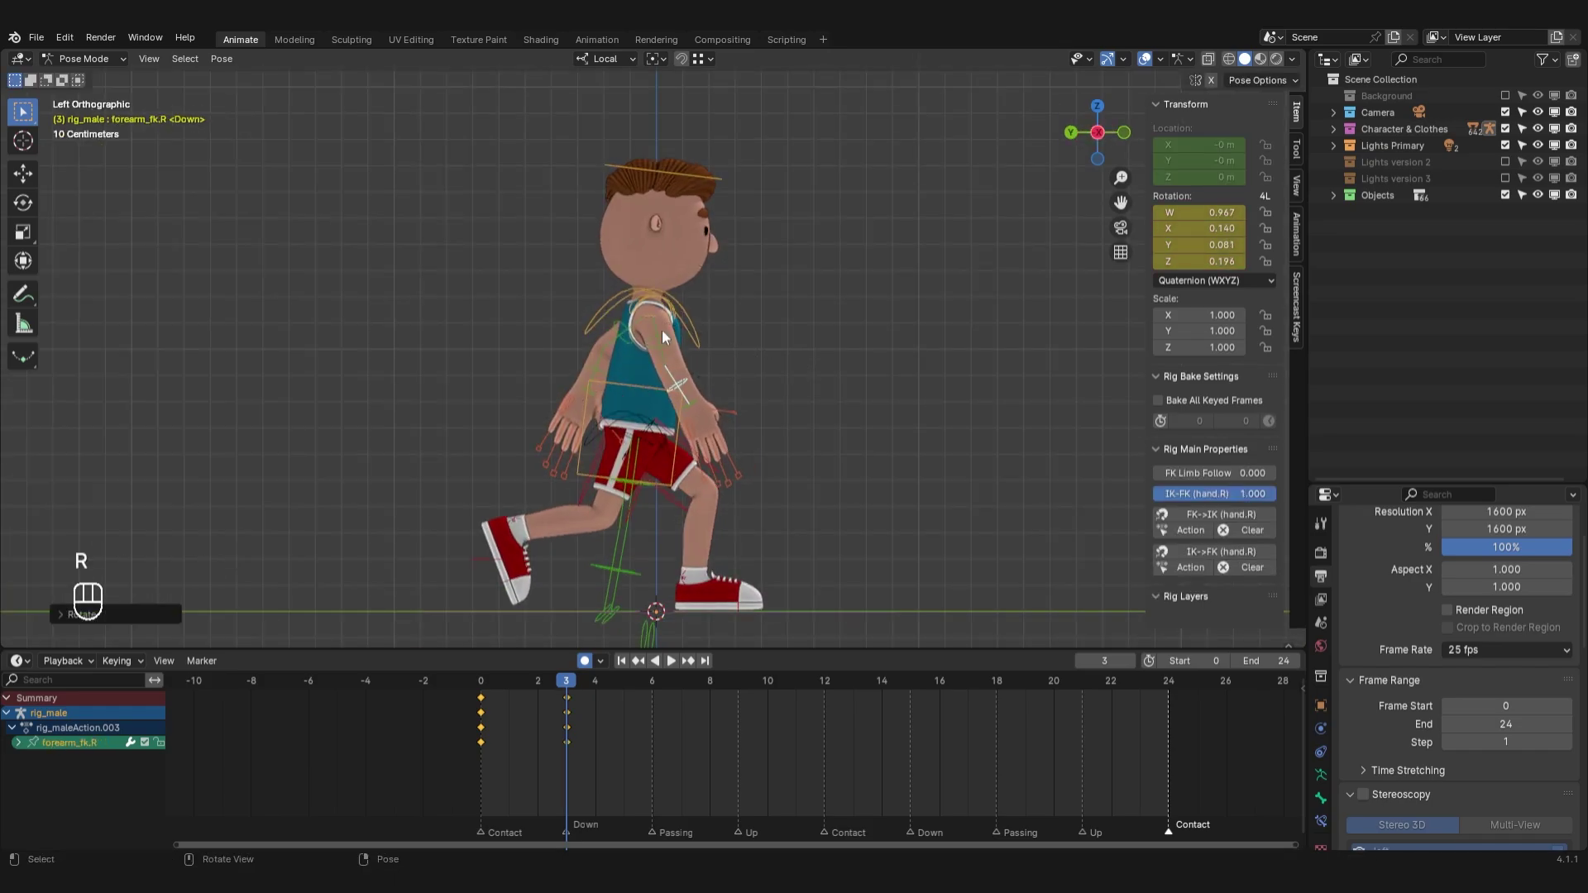
{"action": "key", "text": "KP_7"}
{"action": "left_click", "coordinate": [614, 354]}
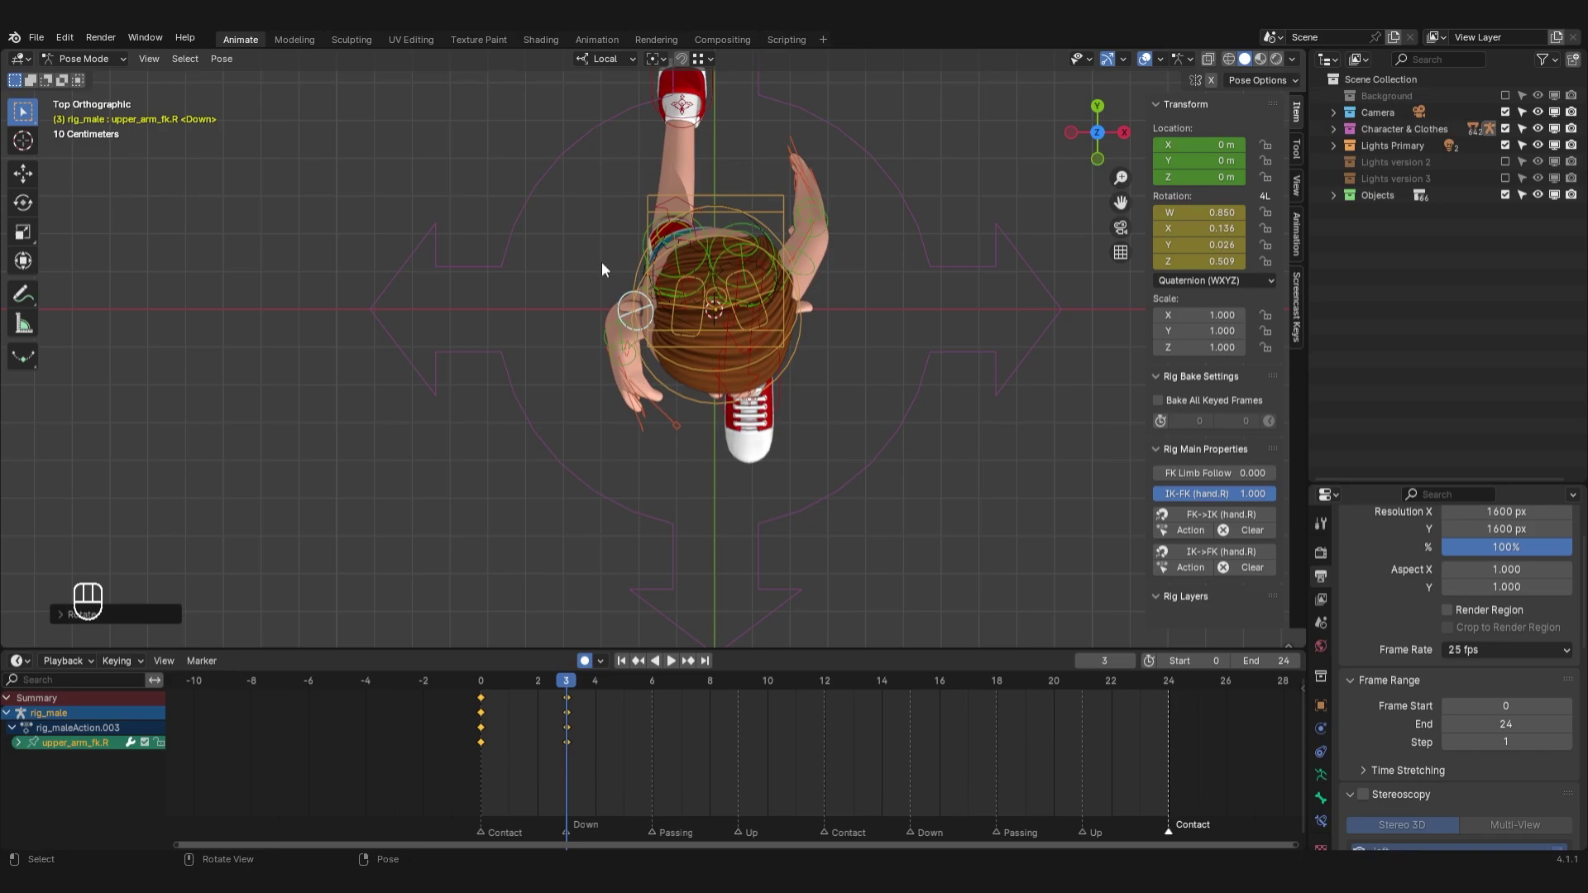
Rotate the left upper arm slightly, then rotate the left forearm in side view at frame 3 to soften the backward swing
{"action": "left_click", "coordinate": [798, 261]}
{"action": "key", "text": "ctrl+KP_3"}
{"action": "key", "text": "r"}
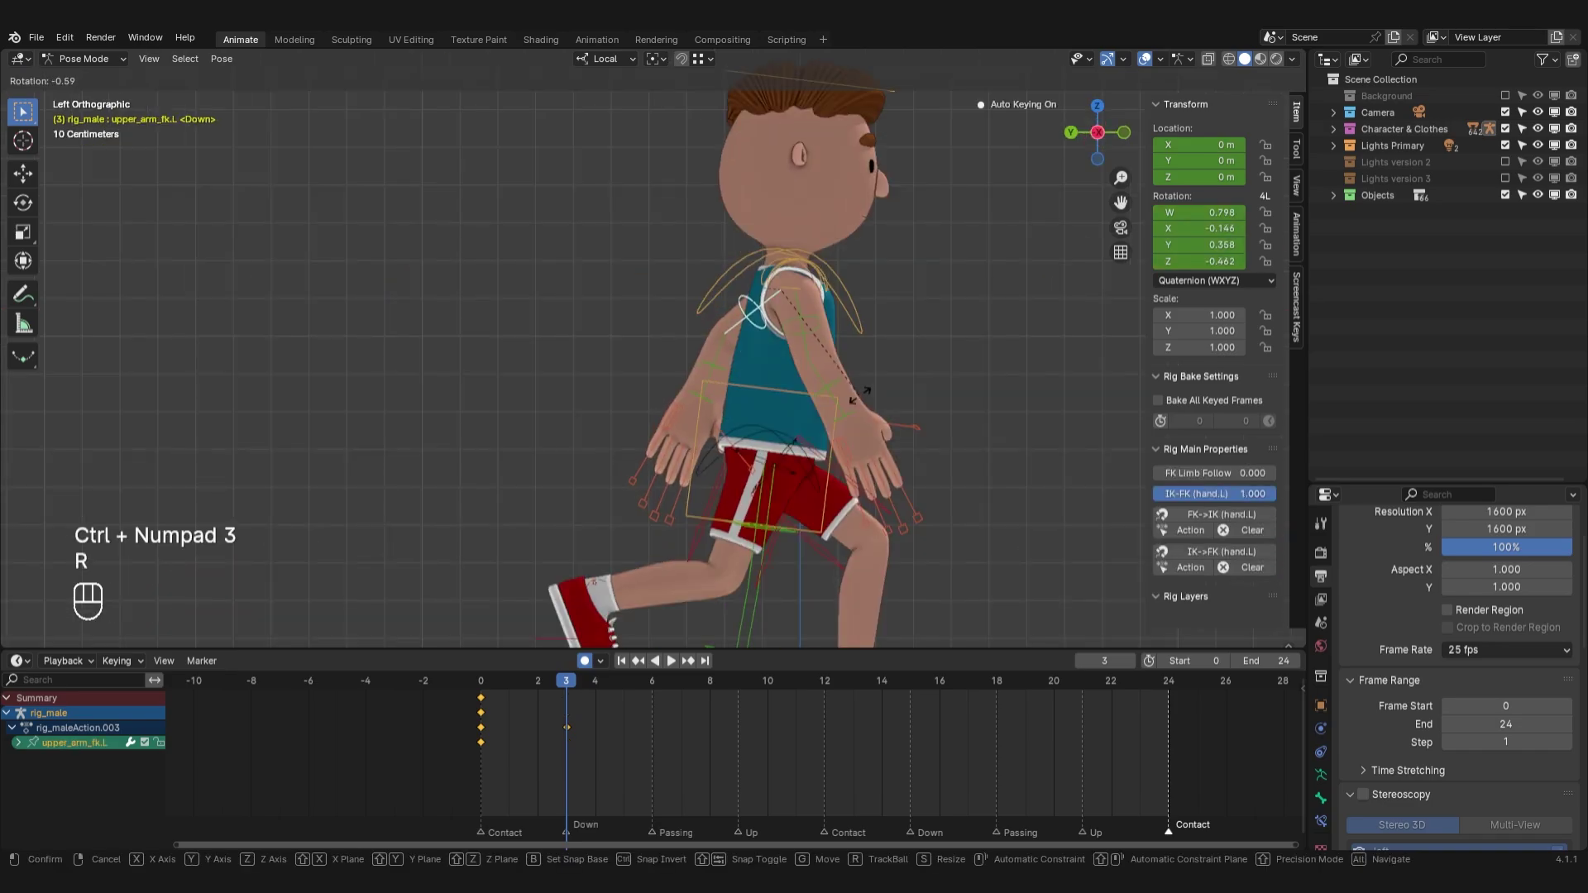
{"action": "left_click", "coordinate": [858, 395]}
{"action": "key", "text": "ctrl+KP_3"}
{"action": "key", "text": "KP_3"}
{"action": "left_click", "coordinate": [838, 352]}
{"action": "key", "text": "r"}
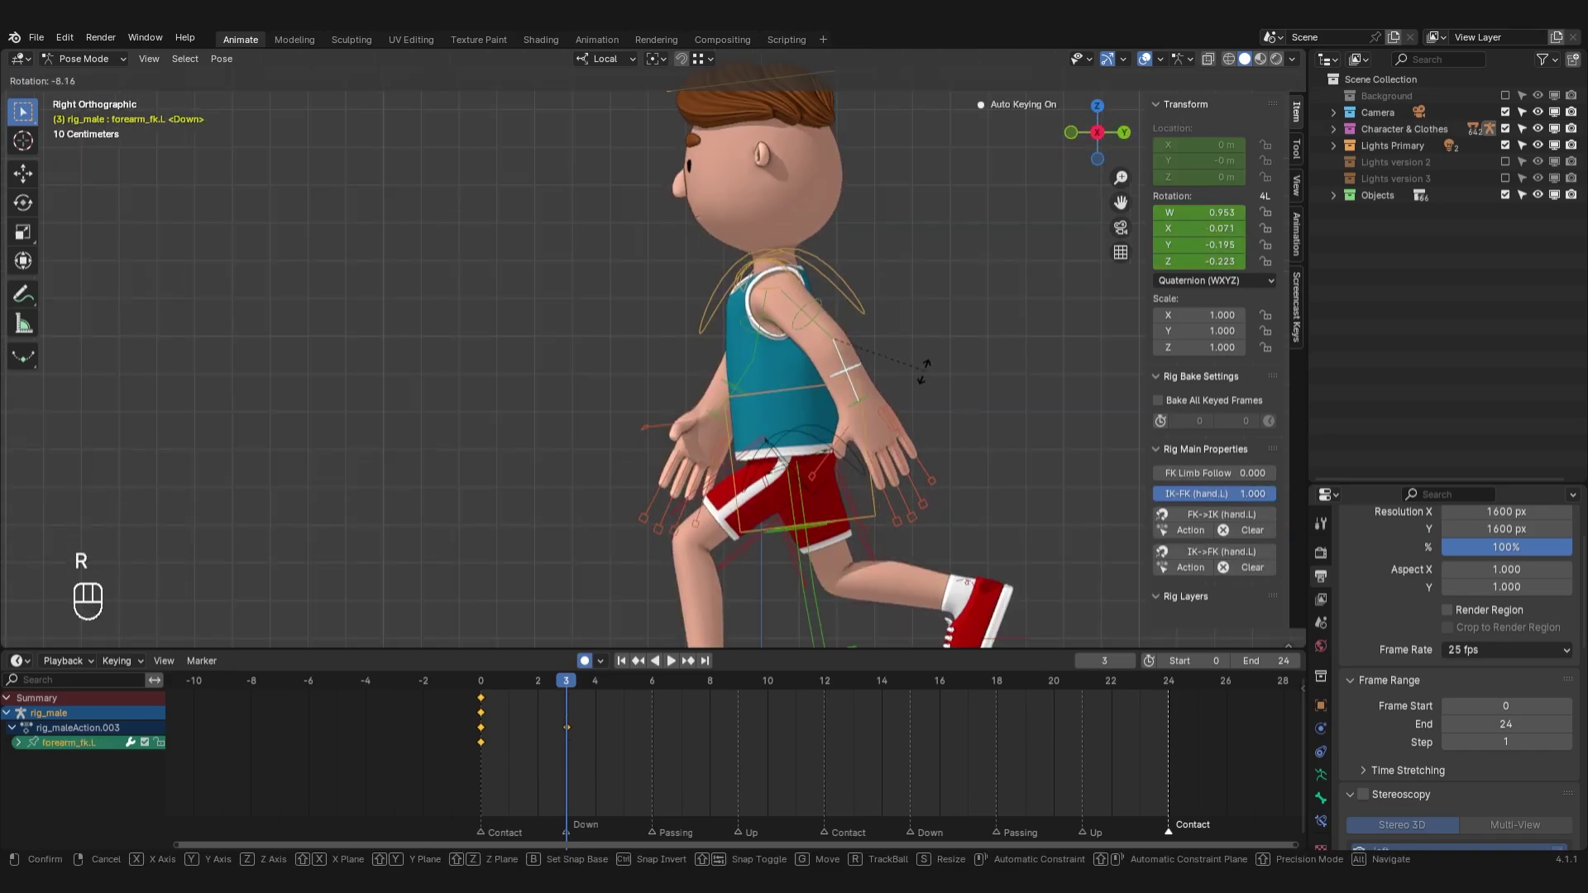
{"action": "left_click", "coordinate": [924, 372]}
Refine the left upper arm's rotation from the side and from above, to a quaternion X of about -0.05
{"action": "left_click", "coordinate": [822, 329]}
{"action": "key", "text": "r"}
{"action": "left_click", "coordinate": [892, 339]}
{"action": "key", "text": "KP_7"}
{"action": "key", "text": "r"}
{"action": "left_click", "coordinate": [879, 334]}
Rotate the left forearm and upper arm slightly inward as seen from the front, bringing the arm closer to the torso
{"action": "key", "text": "KP_1"}
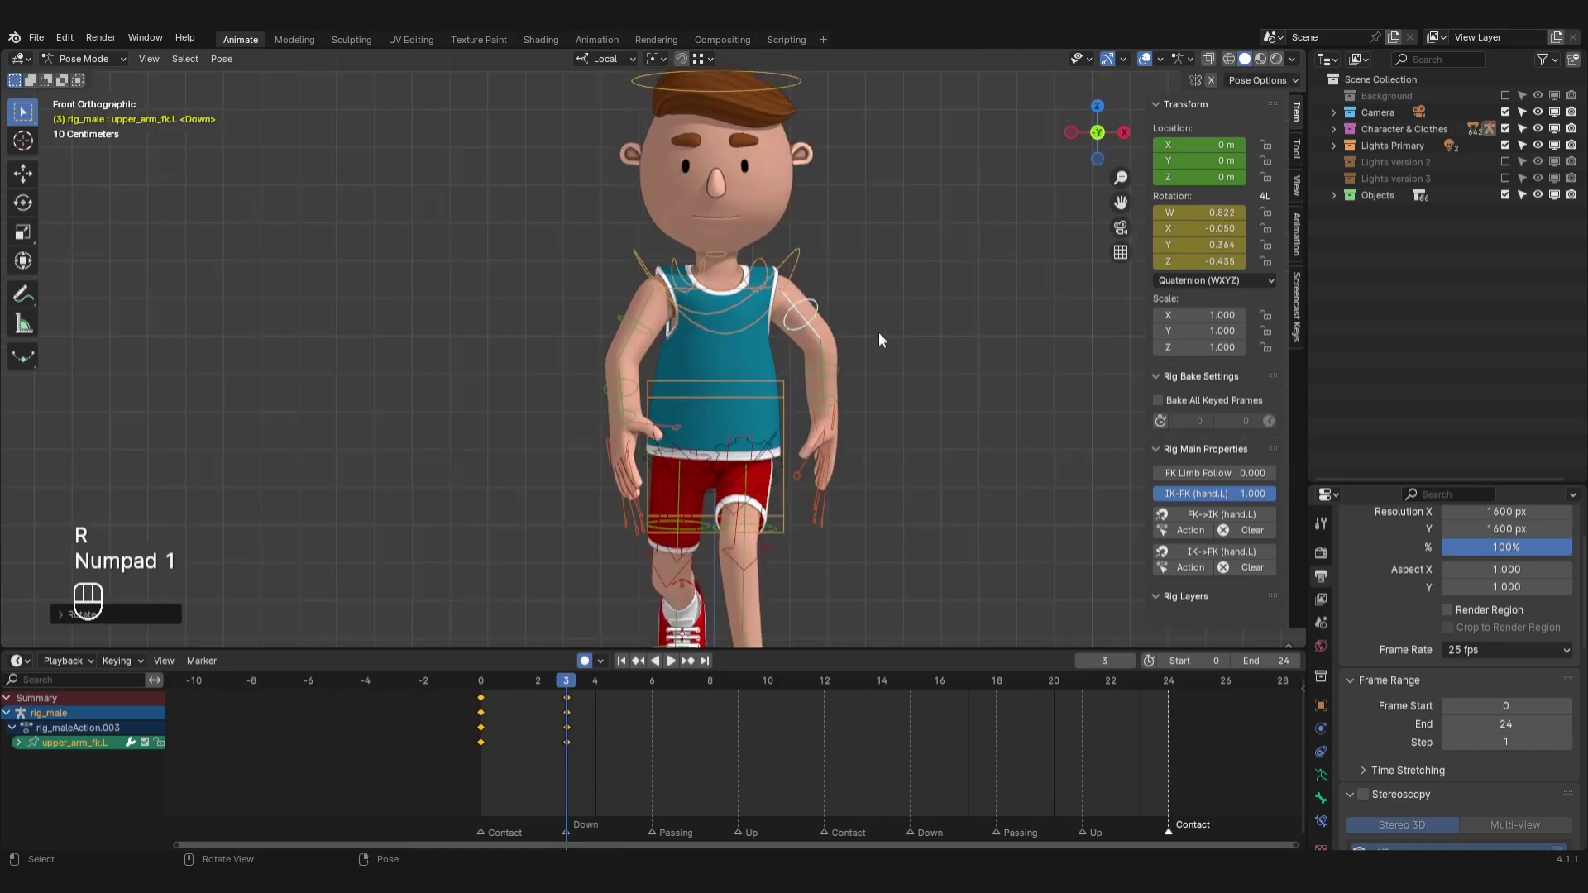
{"action": "left_click", "coordinate": [827, 386]}
{"action": "left_click", "coordinate": [831, 378]}
{"action": "key", "text": "r"}
{"action": "left_click", "coordinate": [865, 411]}
{"action": "left_click", "coordinate": [811, 335]}
{"action": "key", "text": "r"}
{"action": "left_click", "coordinate": [804, 335]}
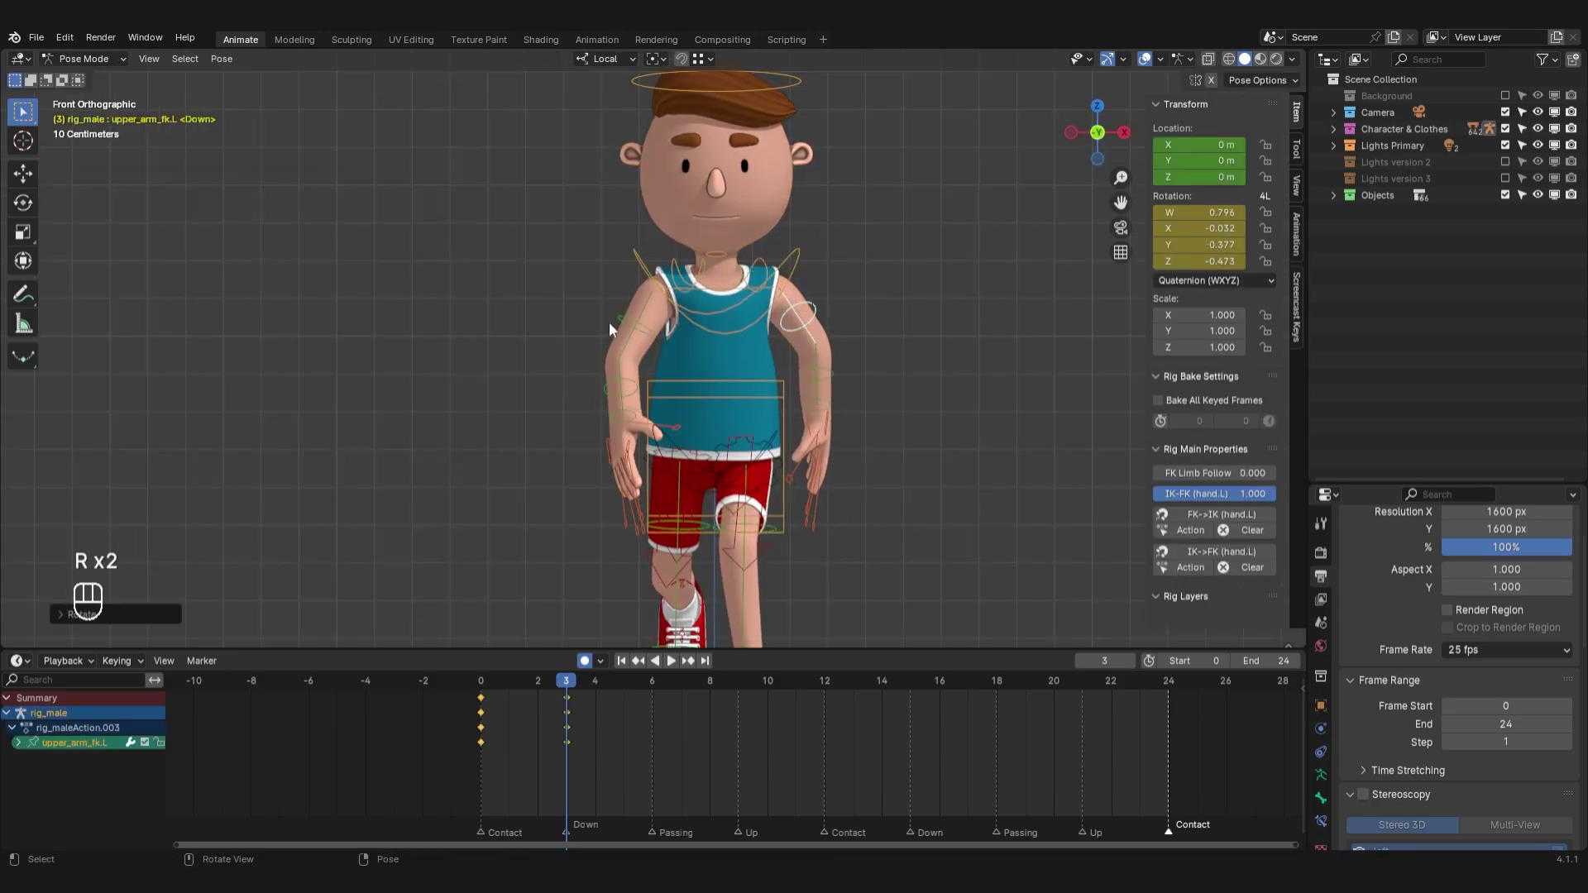
Rotate the right arm slightly away from the body and fine-tune the left forearm's rotation as seen from the front
{"action": "key", "text": "r"}
{"action": "key", "text": "r"}
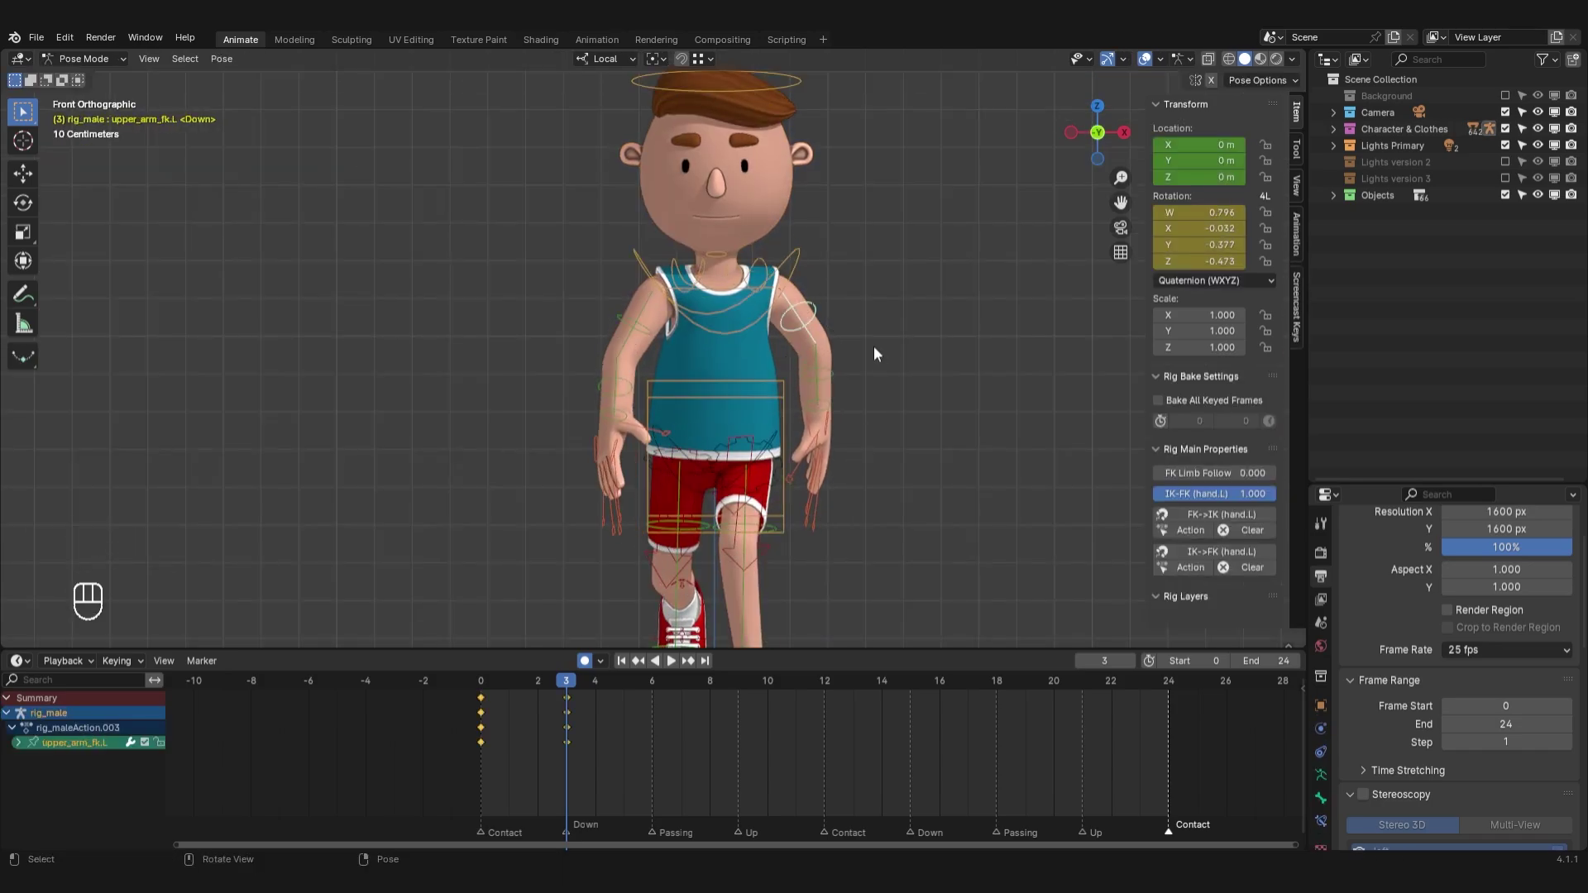
{"action": "key", "text": "r"}
{"action": "left_click", "coordinate": [813, 357]}
{"action": "left_click", "coordinate": [812, 357]}
{"action": "left_click", "coordinate": [817, 375]}
{"action": "key", "text": "r"}
{"action": "left_click", "coordinate": [815, 376]}
Move the torso control at frame 3 to about Y 1.23 m, Z -1.55 m
{"action": "middle_click_drag", "start_coordinate": [749, 403], "coordinate": [776, 434]}
{"action": "key", "text": "ctrl+KP_3"}
{"action": "scroll", "coordinate": [703, 393], "scroll_direction": "up", "scroll_amount": 2}
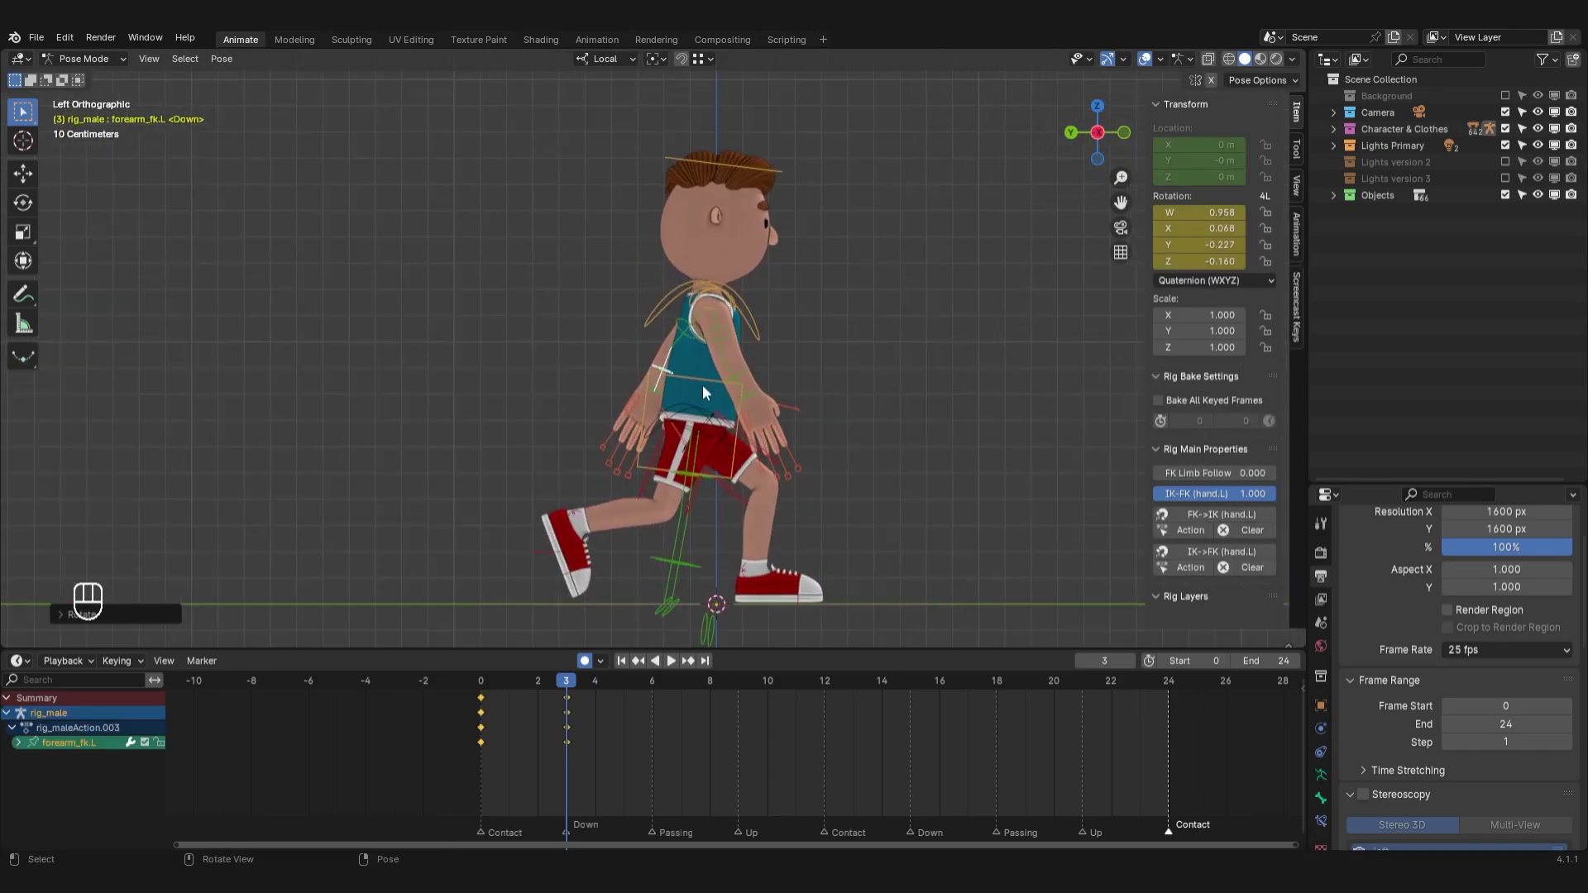
{"action": "left_click", "coordinate": [703, 385]}
{"action": "key", "text": "g"}
{"action": "left_click", "coordinate": [791, 434]}
{"action": "scroll", "coordinate": [886, 434], "scroll_direction": "down", "scroll_amount": 1}
{"action": "middle_click_drag", "start_coordinate": [897, 435], "coordinate": [897, 416], "text": "shift"}
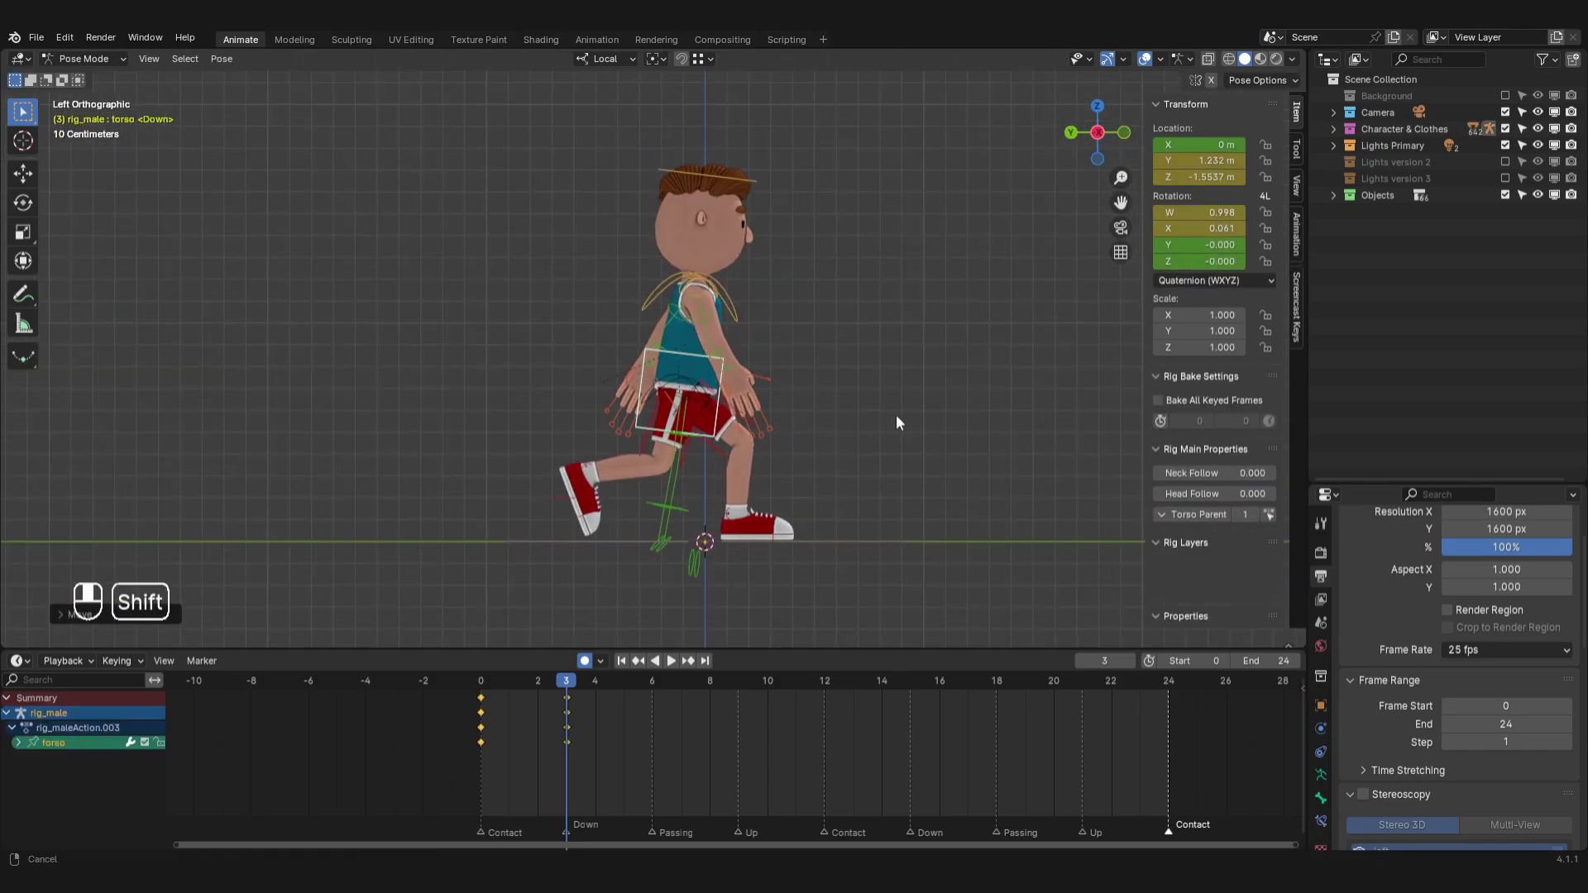
{"action": "scroll", "coordinate": [782, 438], "scroll_direction": "up", "scroll_amount": 1}
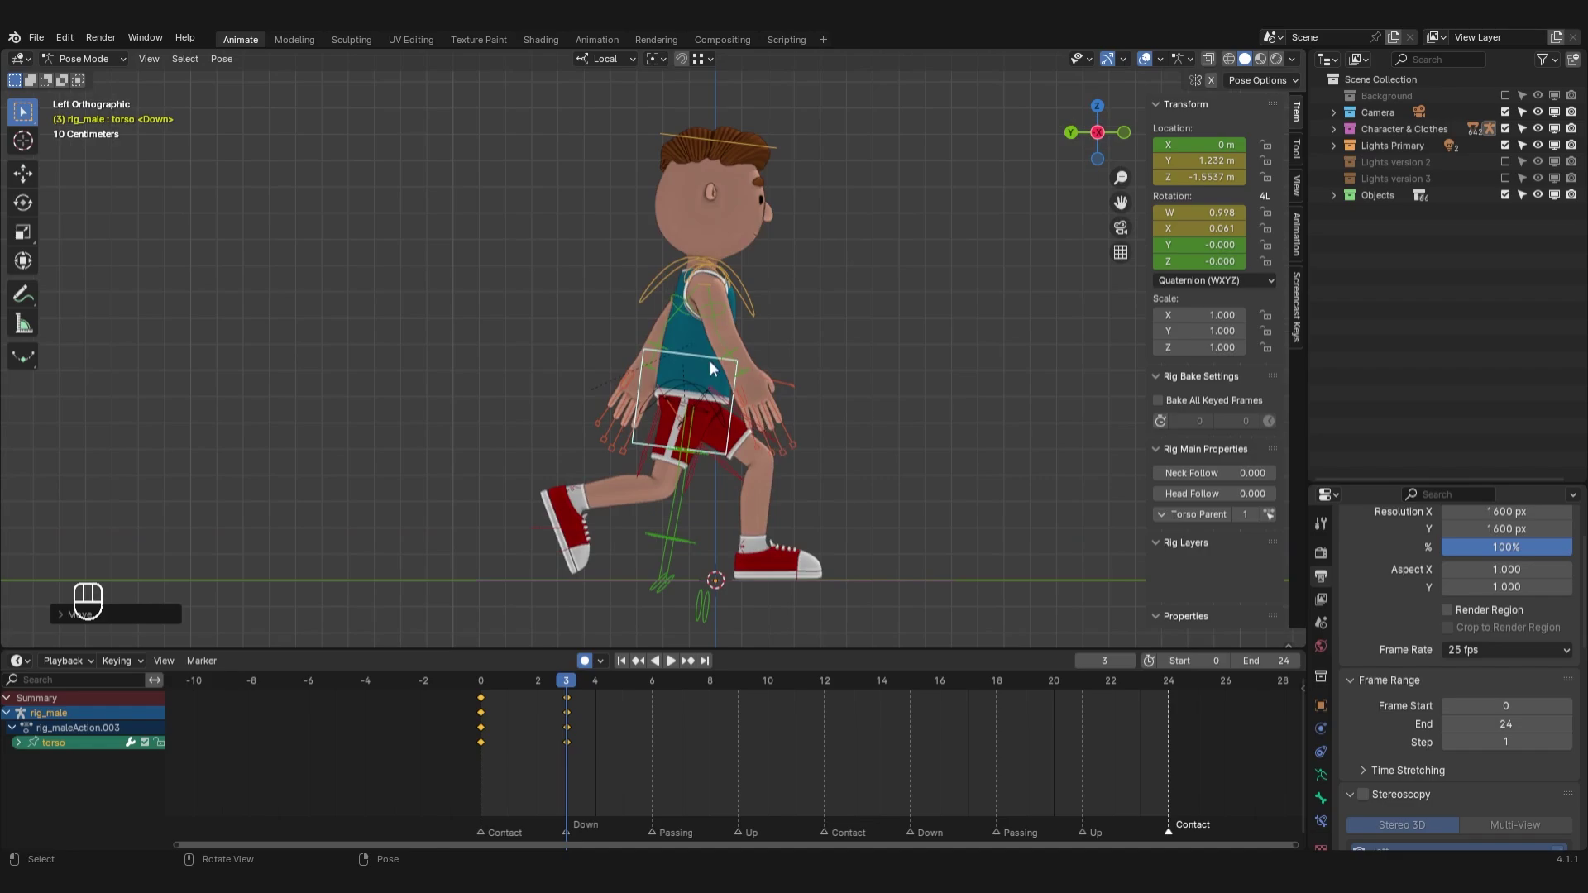
Key the location and rotation of all rig controls for the Down pose at frame 3 and scrub through the result
{"action": "scroll", "coordinate": [709, 360], "scroll_direction": "down", "scroll_amount": 1}
{"action": "key", "text": "a"}
{"action": "key", "text": "i"}
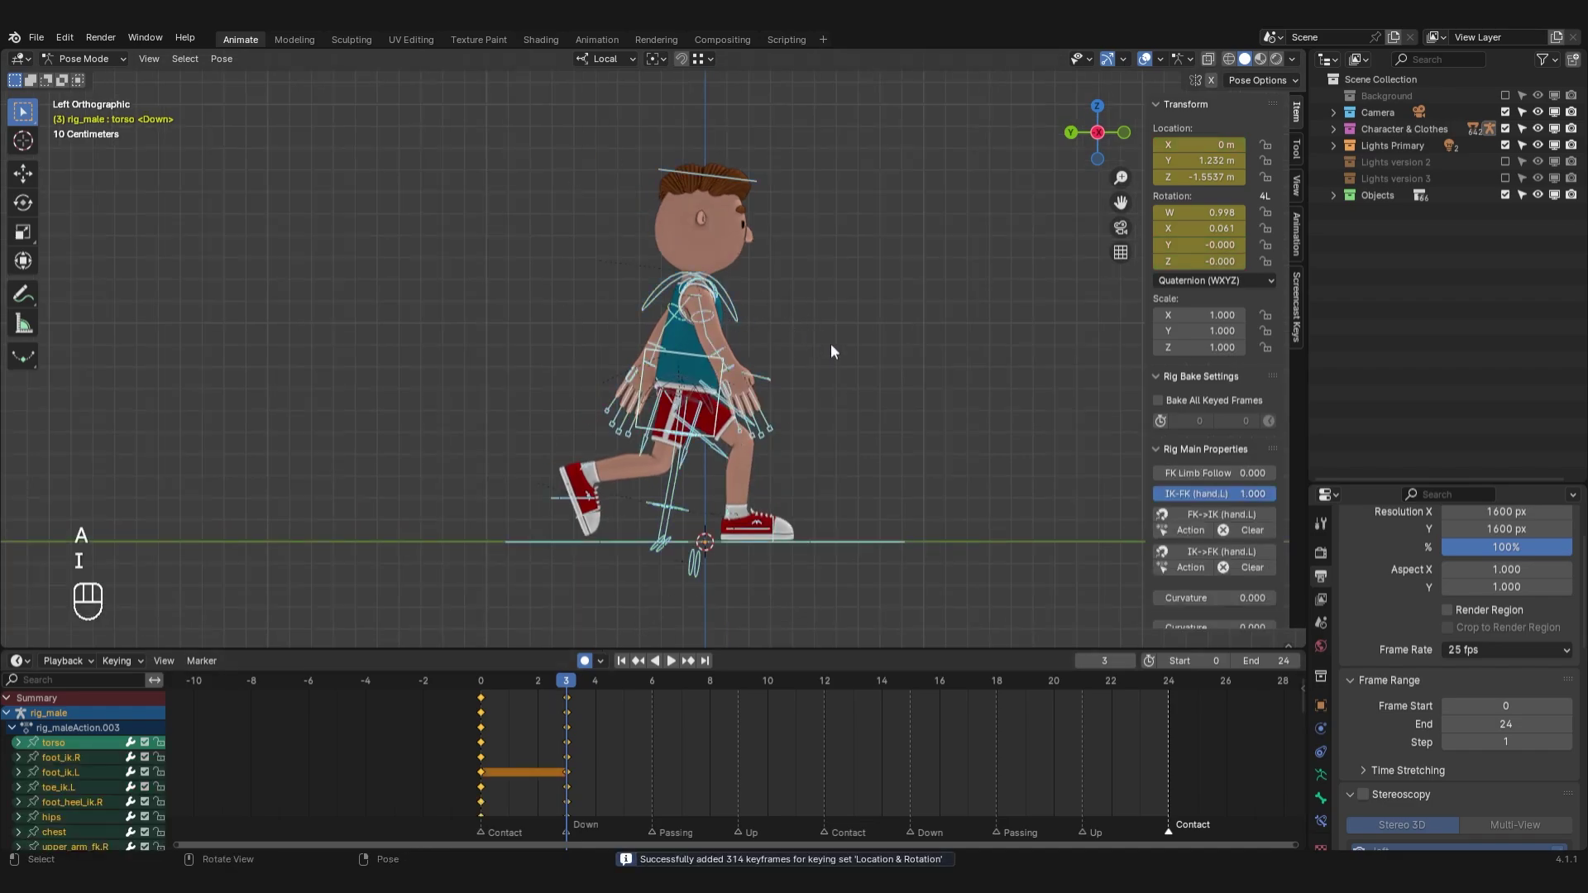
{"action": "left_click", "coordinate": [831, 344]}
{"action": "mouse_move", "coordinate": [564, 682]}
{"action": "left_mouse_down"}
{"action": "mouse_move", "coordinate": [465, 682]}
{"action": "mouse_move", "coordinate": [568, 690]}
{"action": "left_mouse_up"}
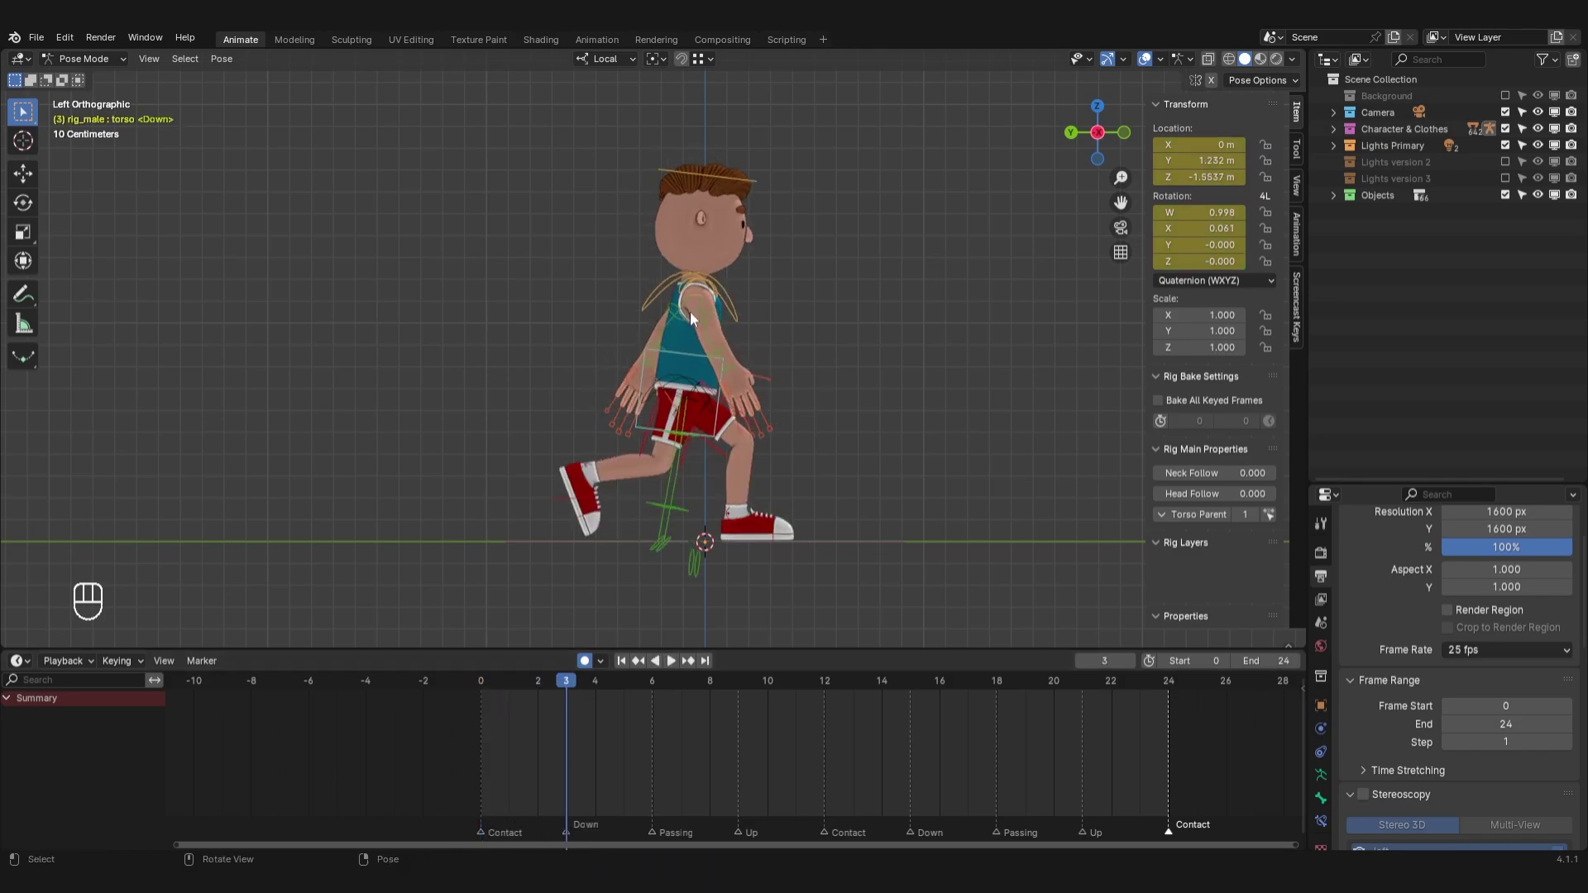
Rotate the left upper arm and forearm at frame 3 so the rear arm swings back less
{"action": "left_click", "coordinate": [690, 311]}
{"action": "key", "text": "r"}
{"action": "left_click", "coordinate": [799, 384]}
{"action": "scroll", "coordinate": [653, 344], "scroll_direction": "up", "scroll_amount": 2}
{"action": "left_click", "coordinate": [670, 339]}
{"action": "key", "text": "r"}
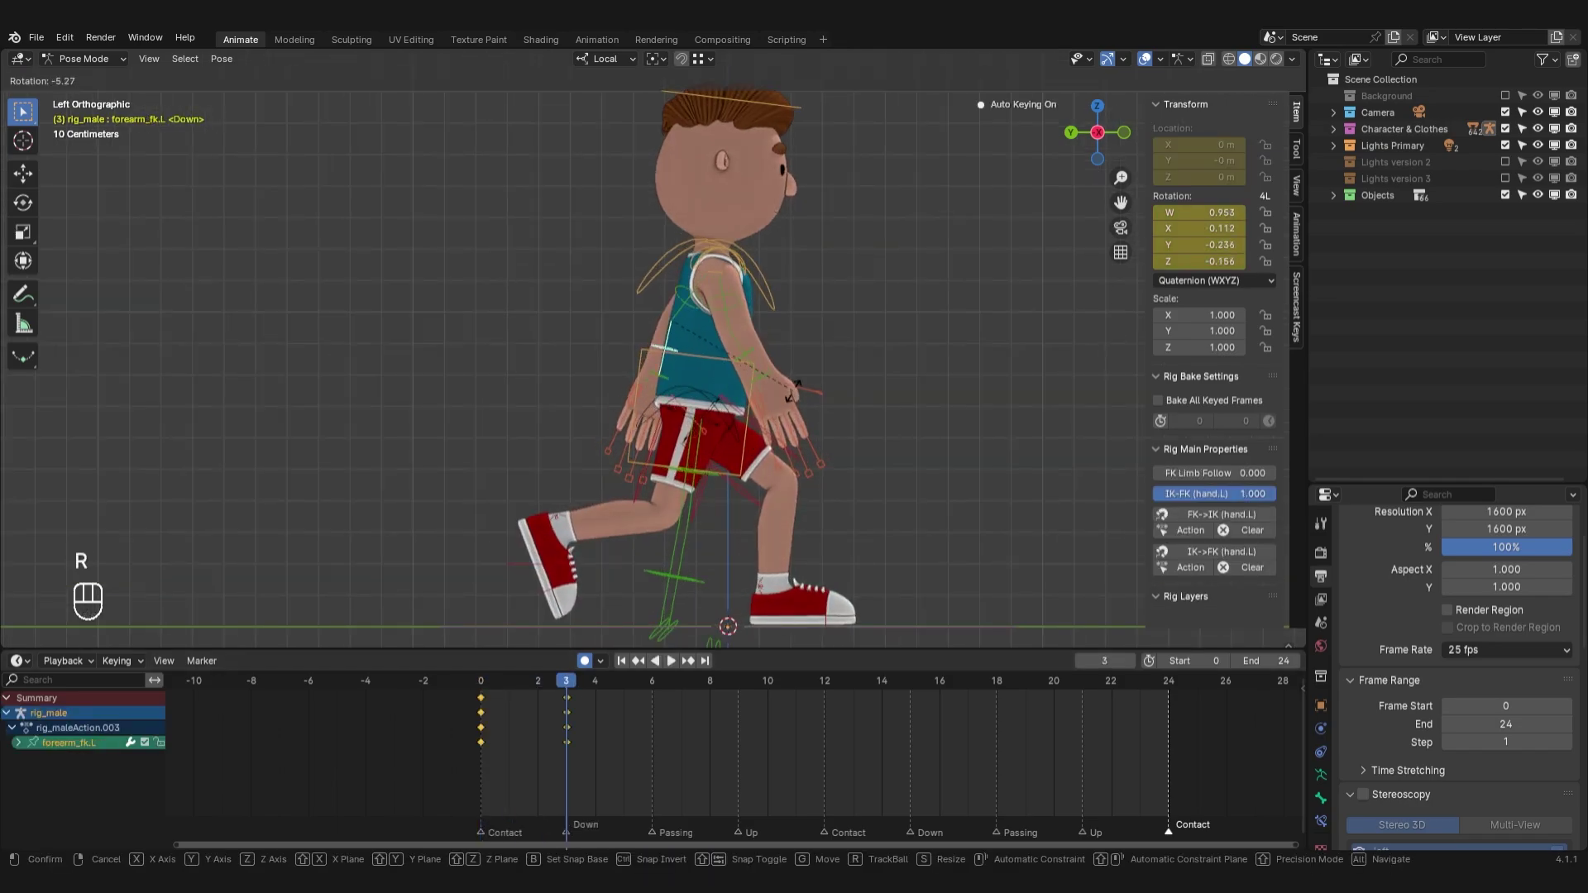
{"action": "left_click", "coordinate": [797, 387]}
Raise the torso control at frame 3 to about Z -1.27 m
{"action": "scroll", "coordinate": [713, 356], "scroll_direction": "down", "scroll_amount": 2}
{"action": "left_click", "coordinate": [718, 364]}
{"action": "key", "text": "g"}
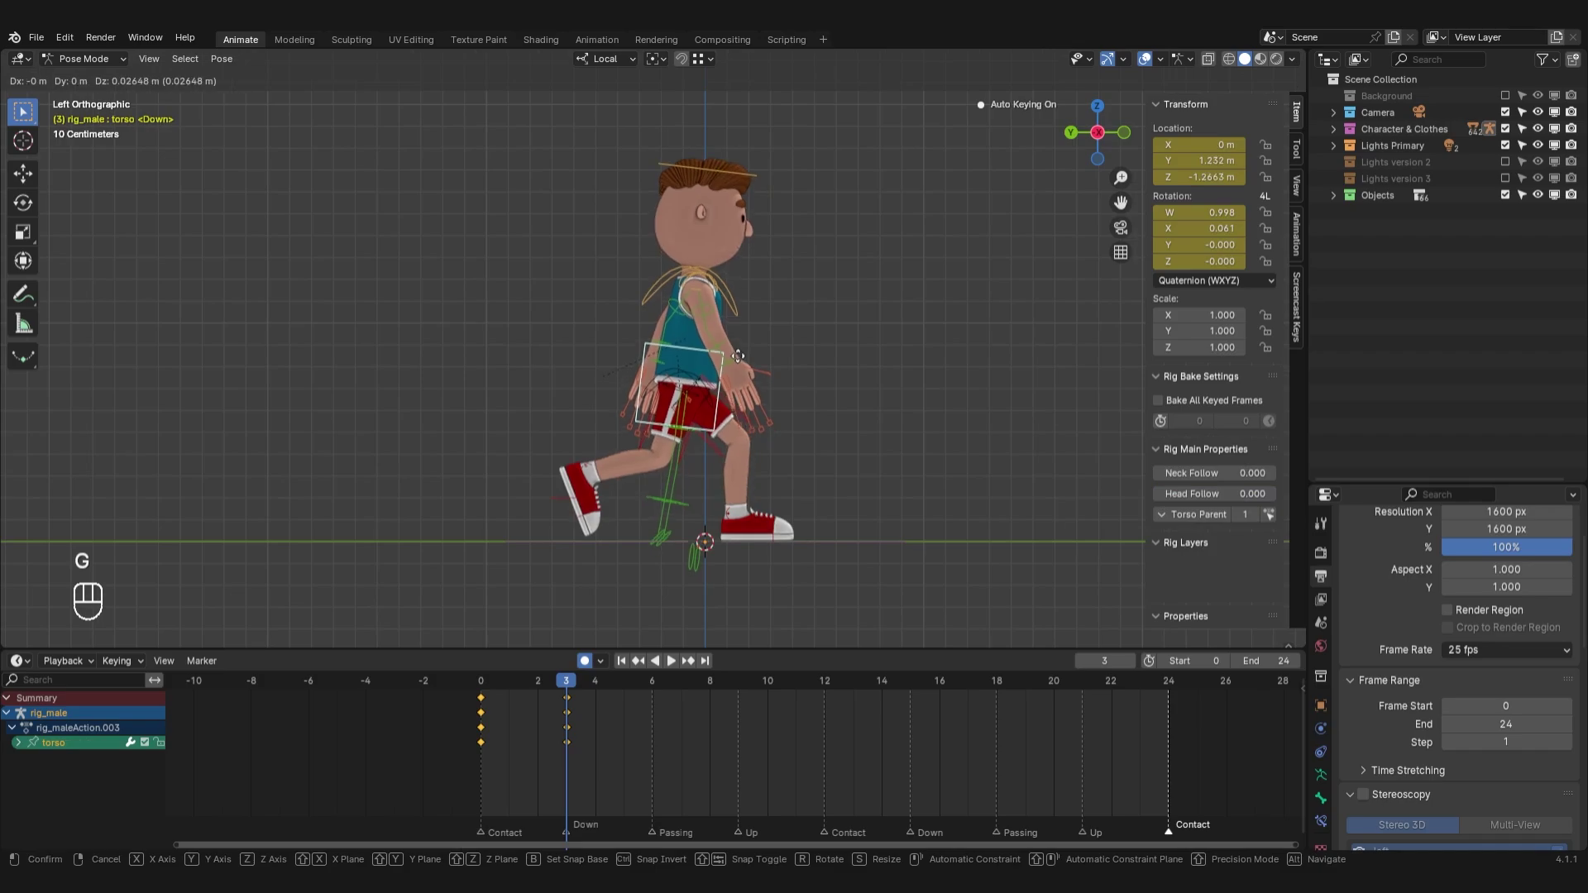
{"action": "left_click", "coordinate": [736, 354]}
Play the motion, lean the torso forward to a quaternion X of about 0.071 and shift it to about Y 1.56 m at frame 3
{"action": "key", "text": "space"}
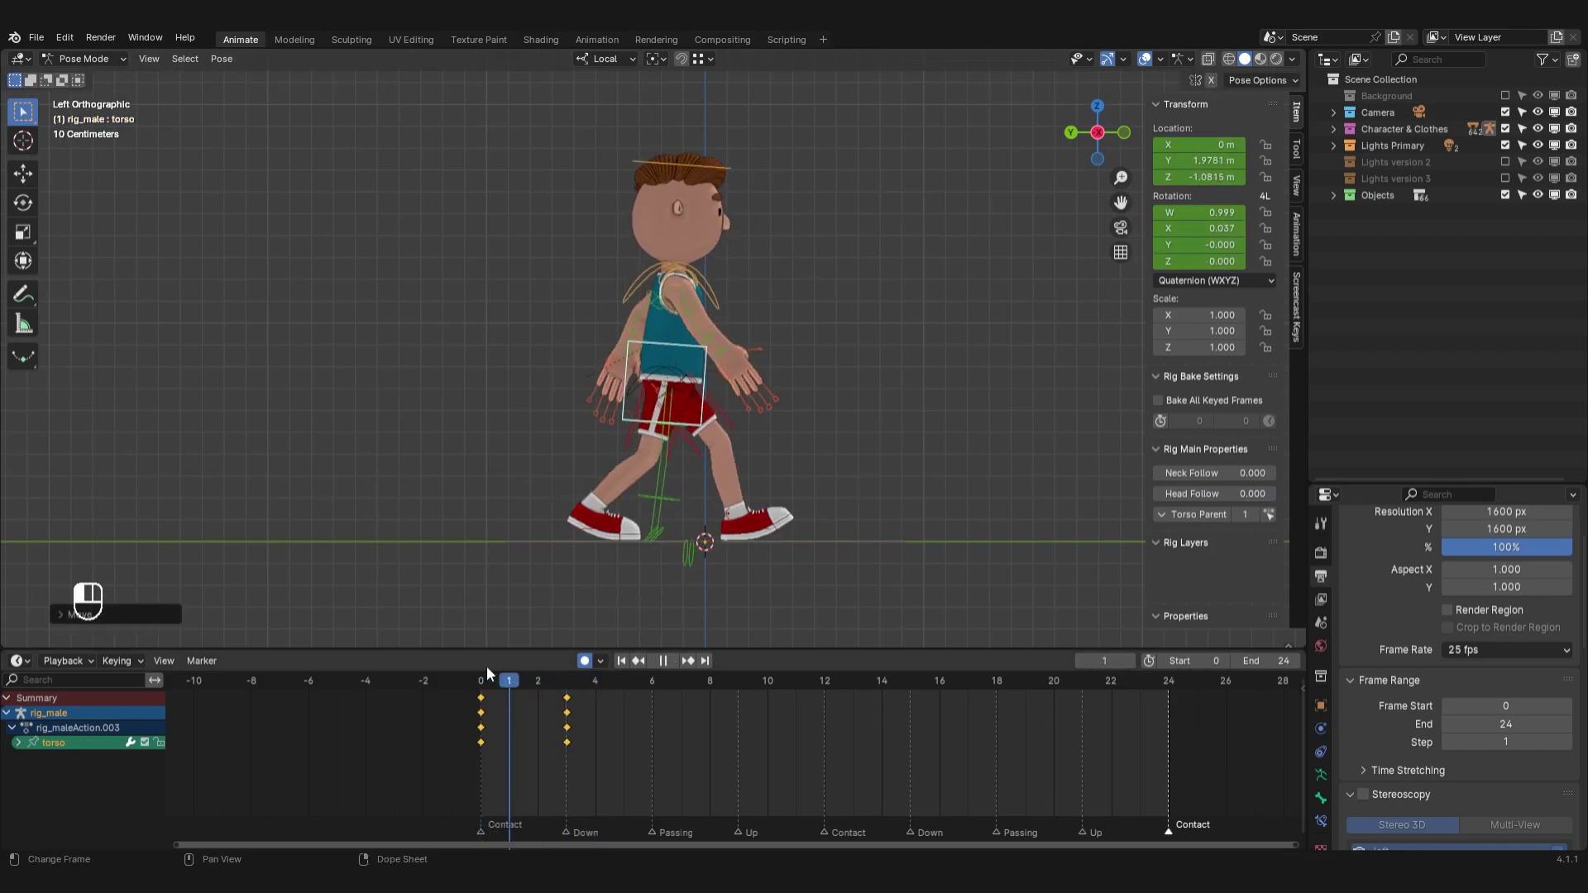
{"action": "left_click_drag", "start_coordinate": [567, 681], "coordinate": [564, 684]}
{"action": "key", "text": "r"}
{"action": "left_click", "coordinate": [878, 288]}
{"action": "key", "text": "g"}
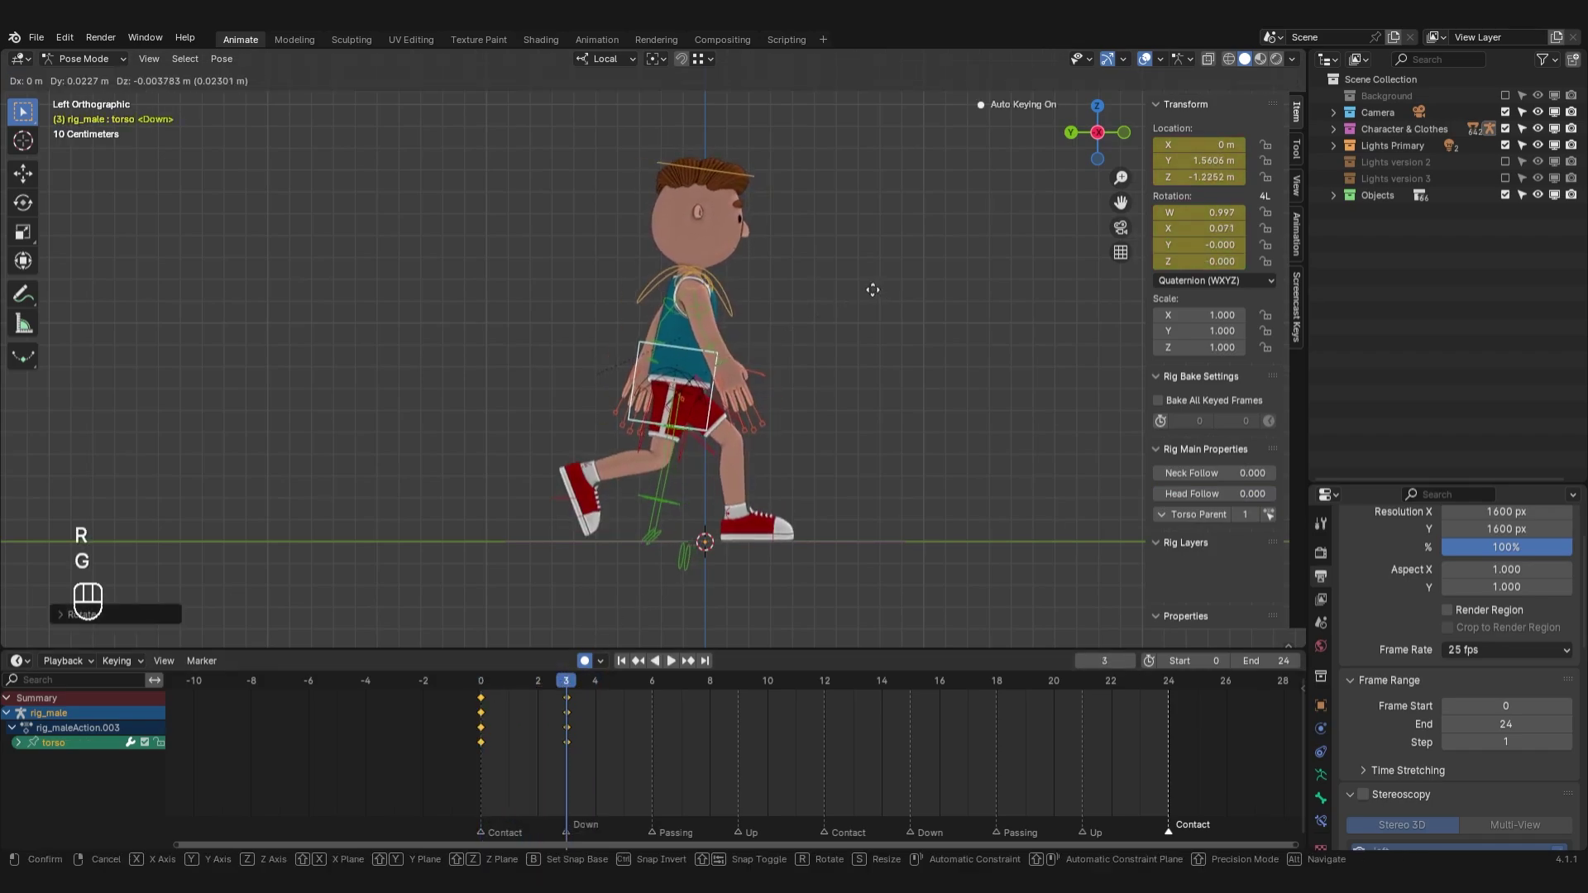
{"action": "left_click", "coordinate": [875, 296]}
Lift the right foot IK control at frame 3 to about Y 7.25 m, Z 2.10 m
{"action": "left_click", "coordinate": [552, 495]}
{"action": "key", "text": "g"}
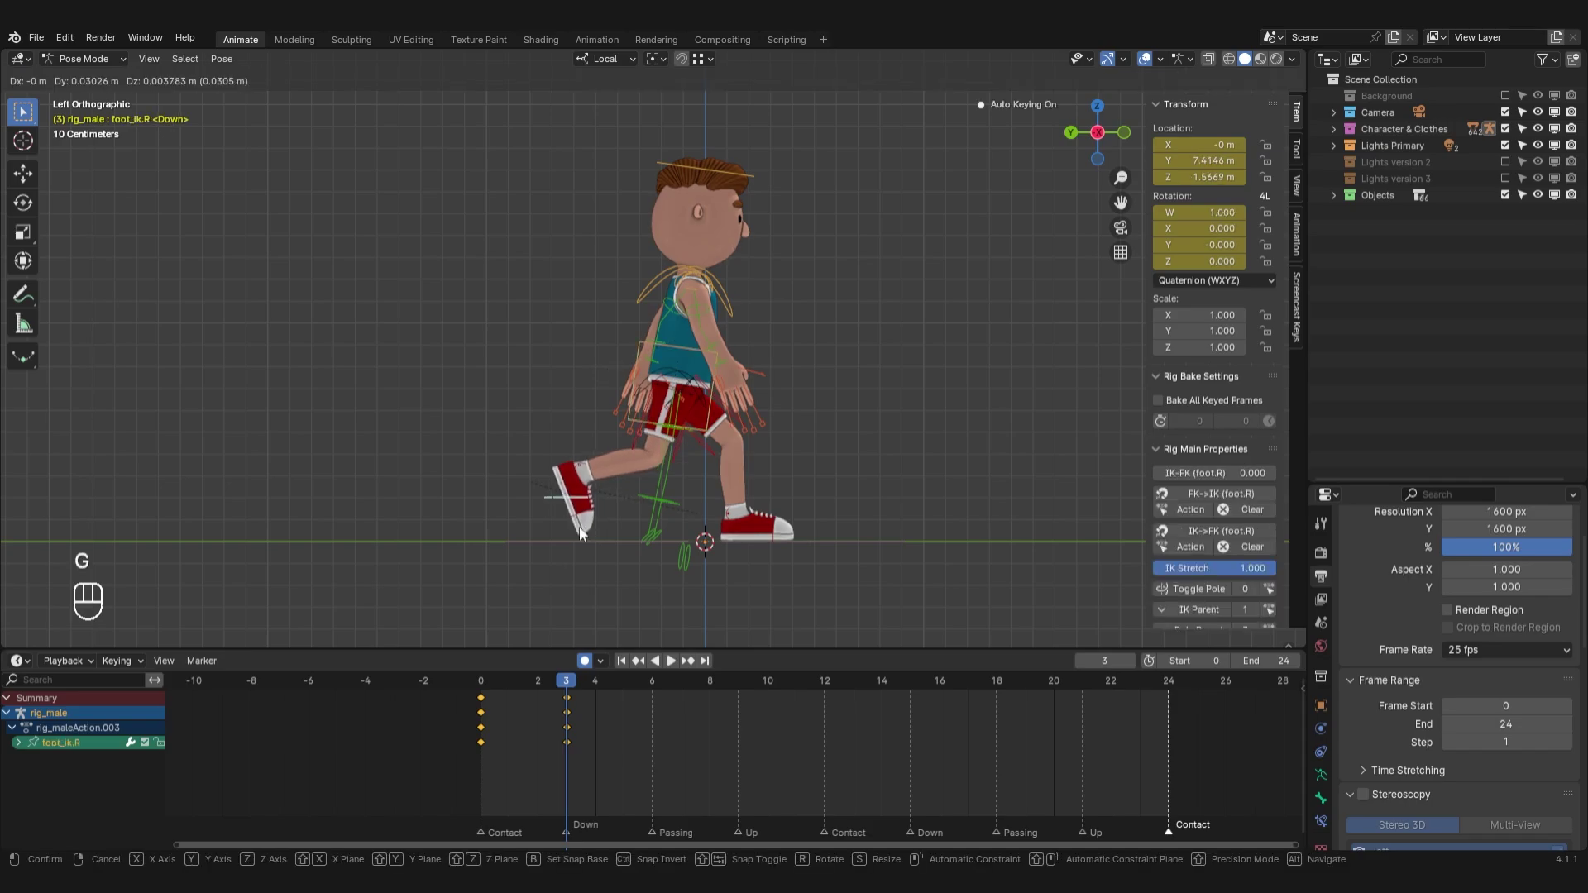
{"action": "left_click", "coordinate": [580, 528]}
{"action": "mouse_move", "coordinate": [560, 683]}
{"action": "left_mouse_down"}
{"action": "mouse_move", "coordinate": [525, 684]}
{"action": "mouse_move", "coordinate": [568, 686]}
{"action": "left_mouse_up"}
{"action": "key", "text": "g"}
{"action": "left_click", "coordinate": [553, 494]}
{"action": "key", "text": "g"}
{"action": "left_click", "coordinate": [568, 583]}
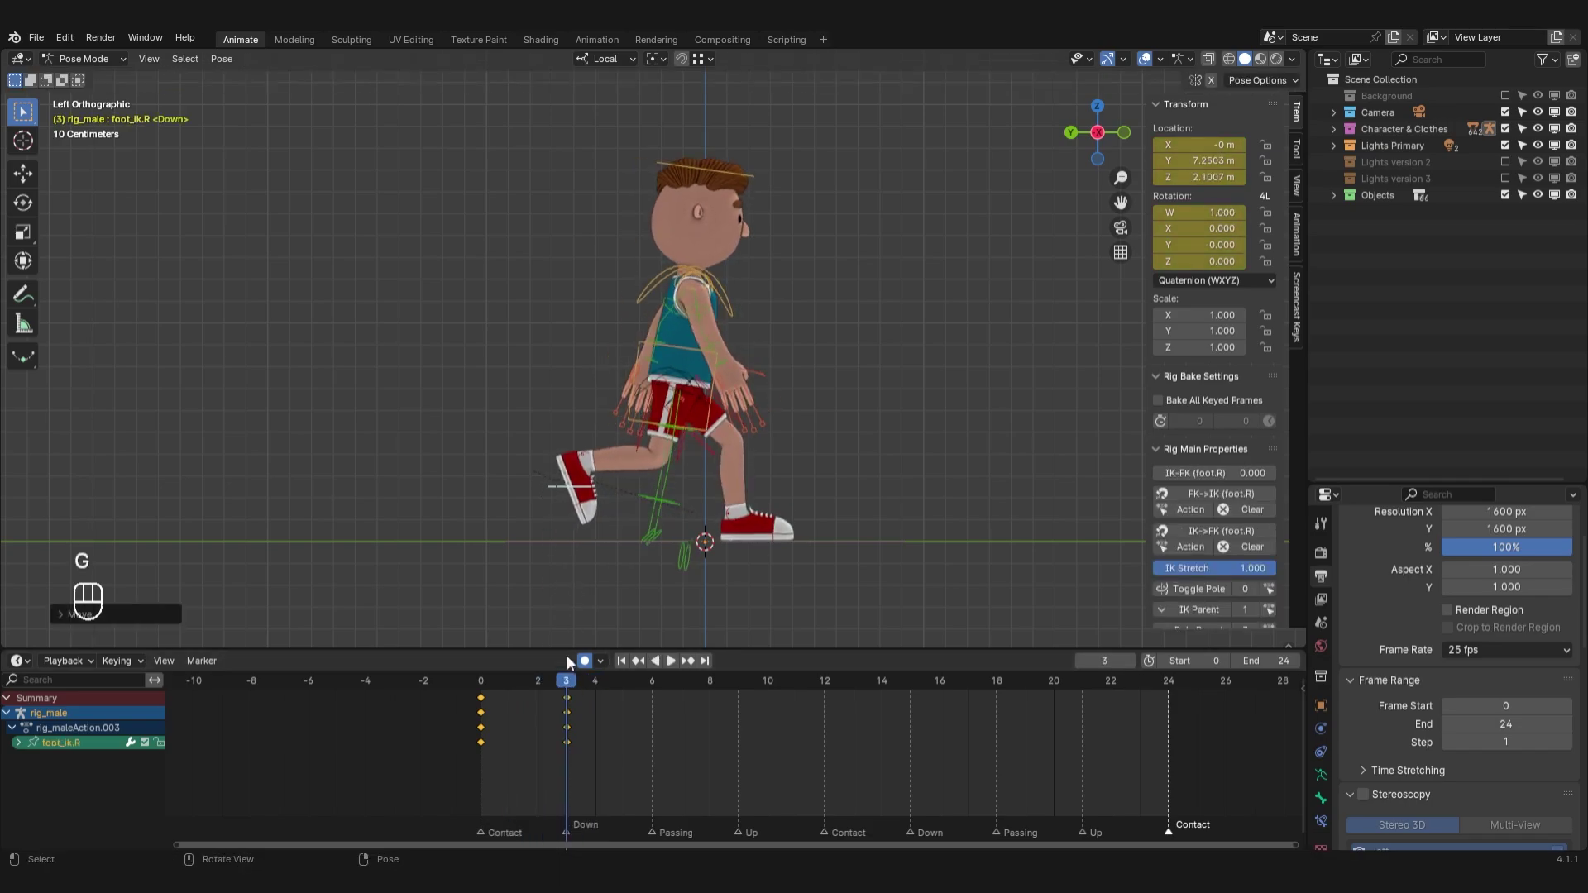
Hide the bone collections Layer 18 and Layer 15 that hold the unused FK leg controls
{"action": "left_click", "coordinate": [589, 494]}
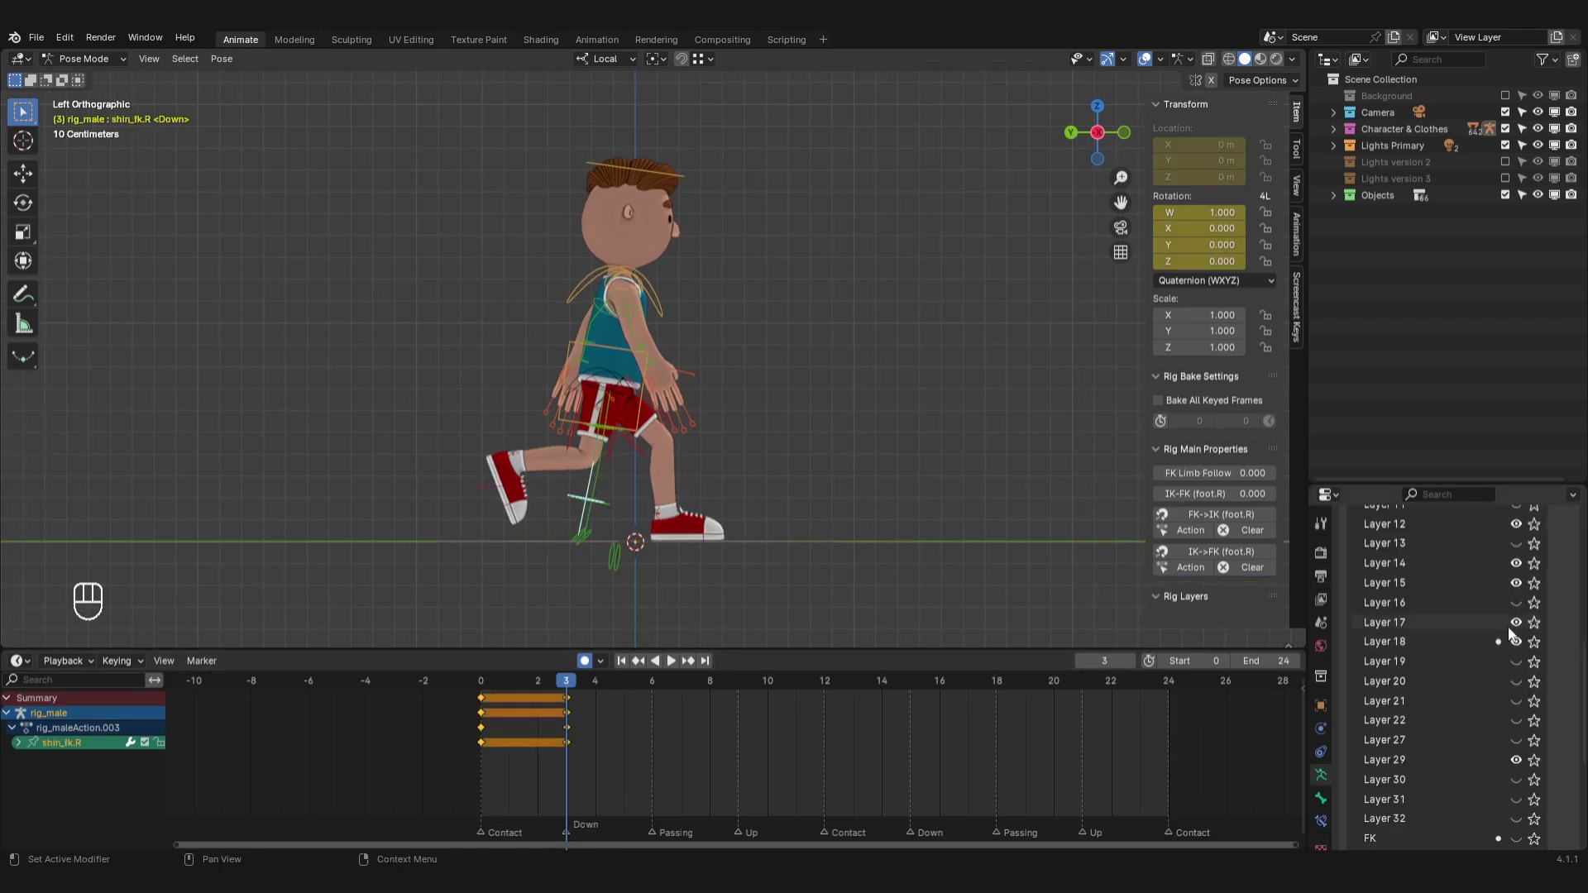
{"action": "left_click", "coordinate": [593, 507]}
{"action": "left_click", "coordinate": [591, 513]}
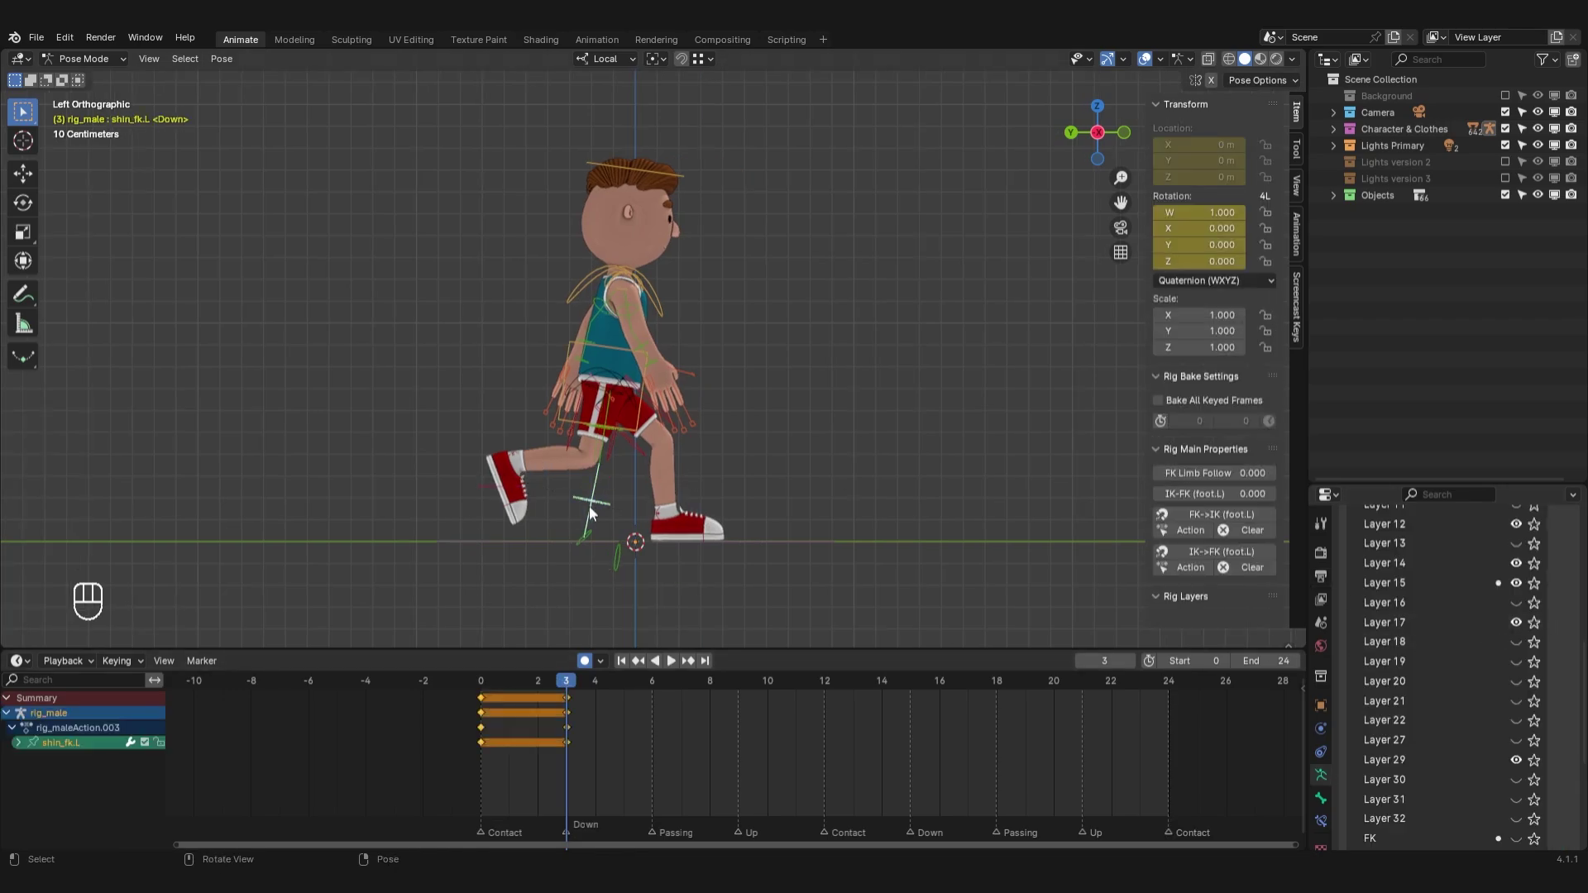
{"action": "left_click", "coordinate": [1517, 583]}
Key the location and rotation of all rig controls at frame 6, the Passing marker
{"action": "left_click", "coordinate": [492, 495]}
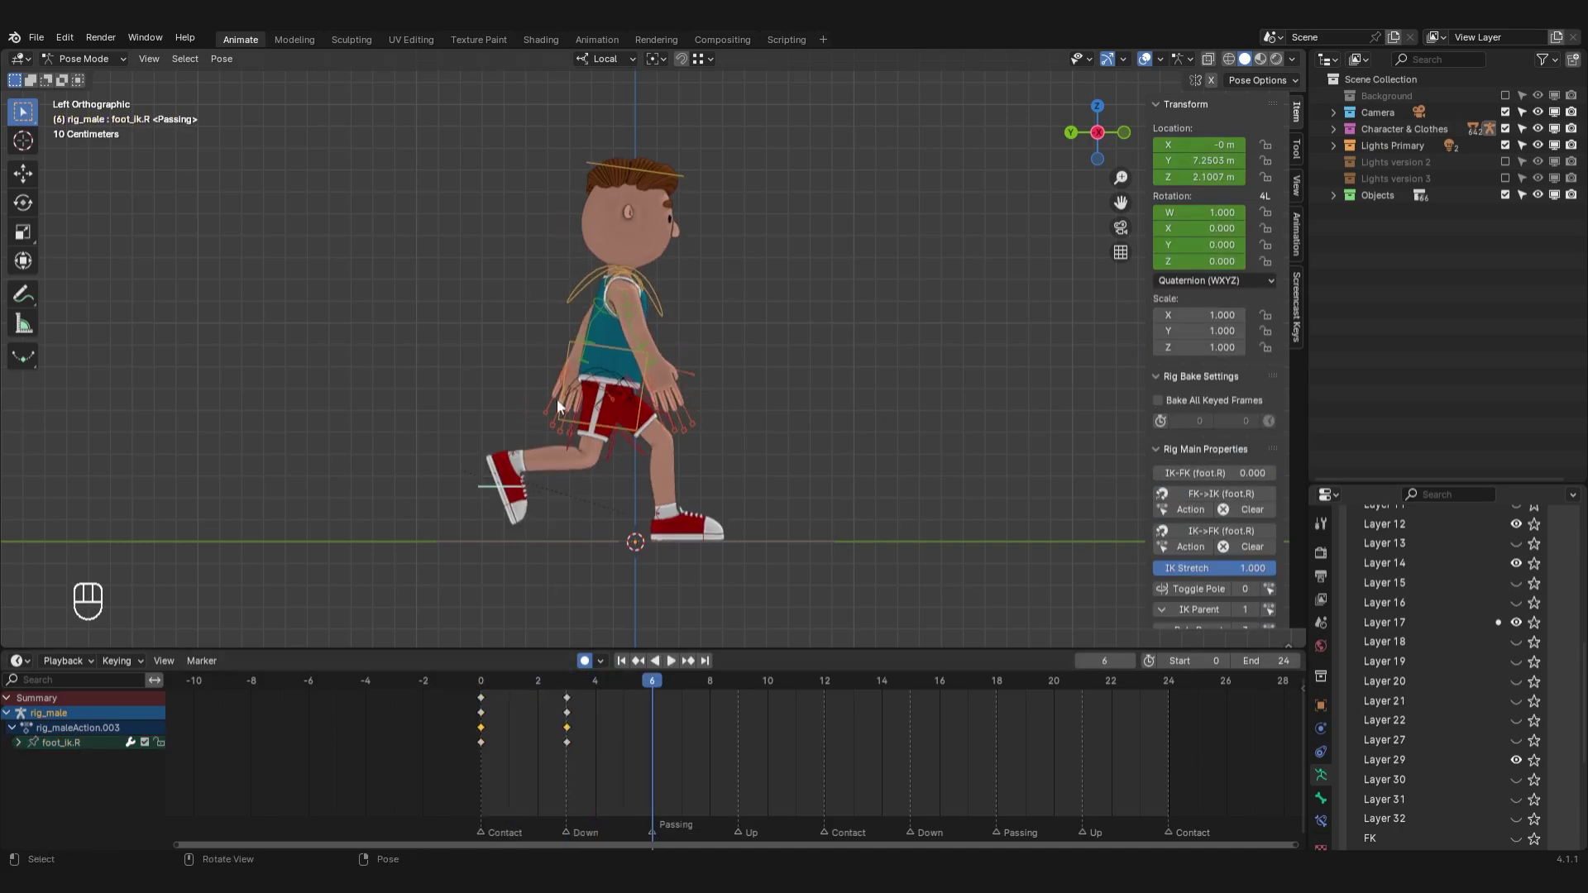
{"action": "key", "text": "a"}
{"action": "key", "text": "i"}
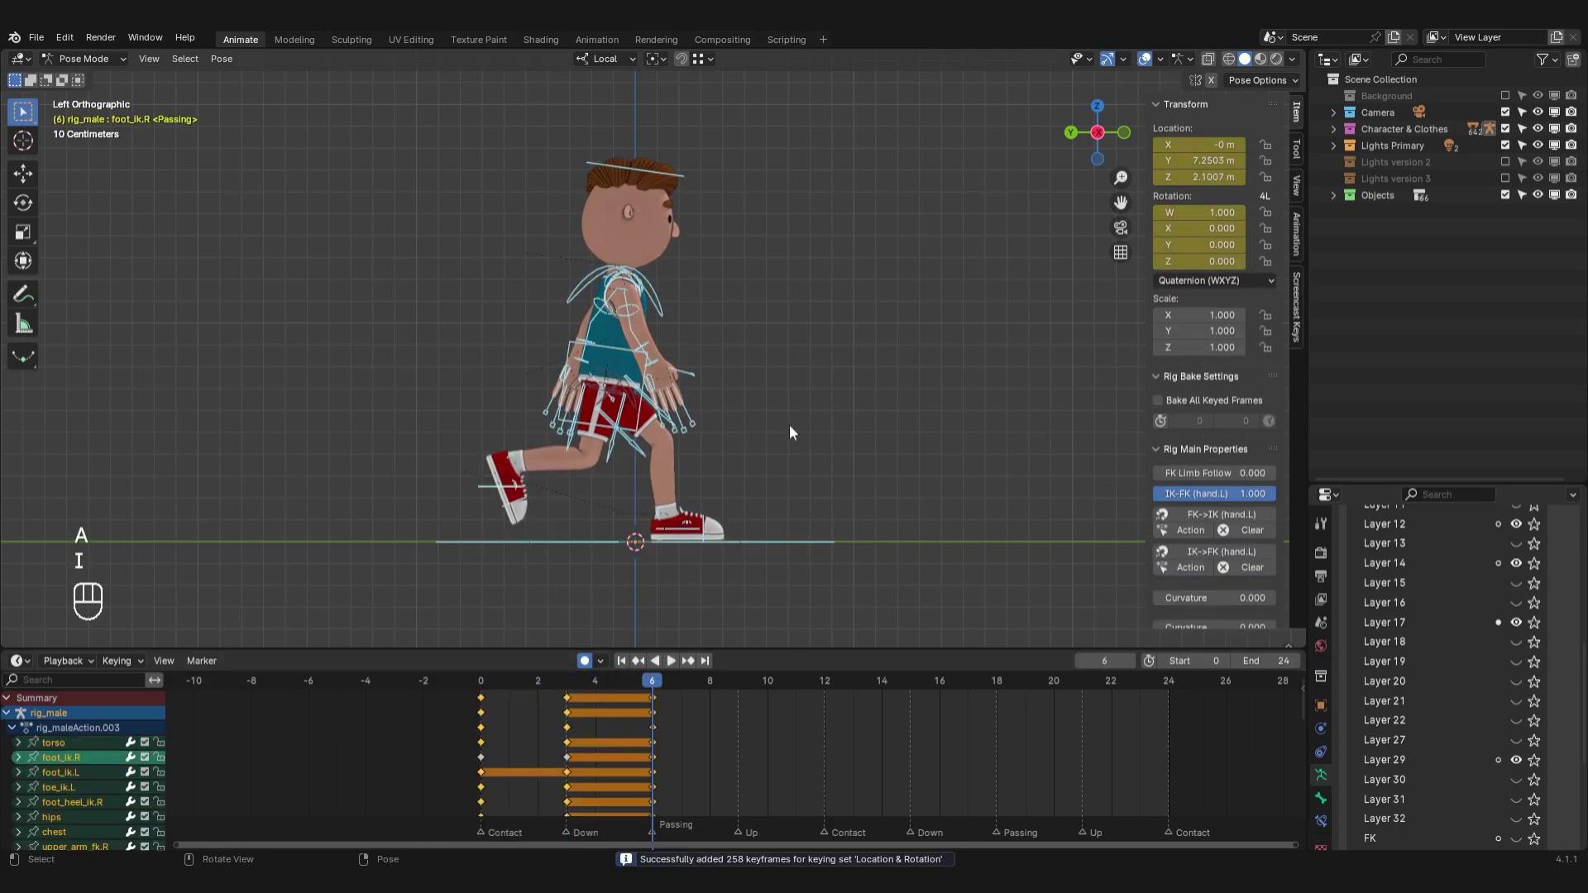
Raise the torso at frame 6 to about Y 1.73 m, Z -0.75 m and straighten it to a quaternion X of about 0.062
{"action": "left_click", "coordinate": [612, 354]}
{"action": "scroll", "coordinate": [684, 376], "scroll_direction": "up", "scroll_amount": 1}
{"action": "scroll", "coordinate": [683, 379], "scroll_direction": "up", "scroll_amount": 1}
{"action": "key", "text": "g"}
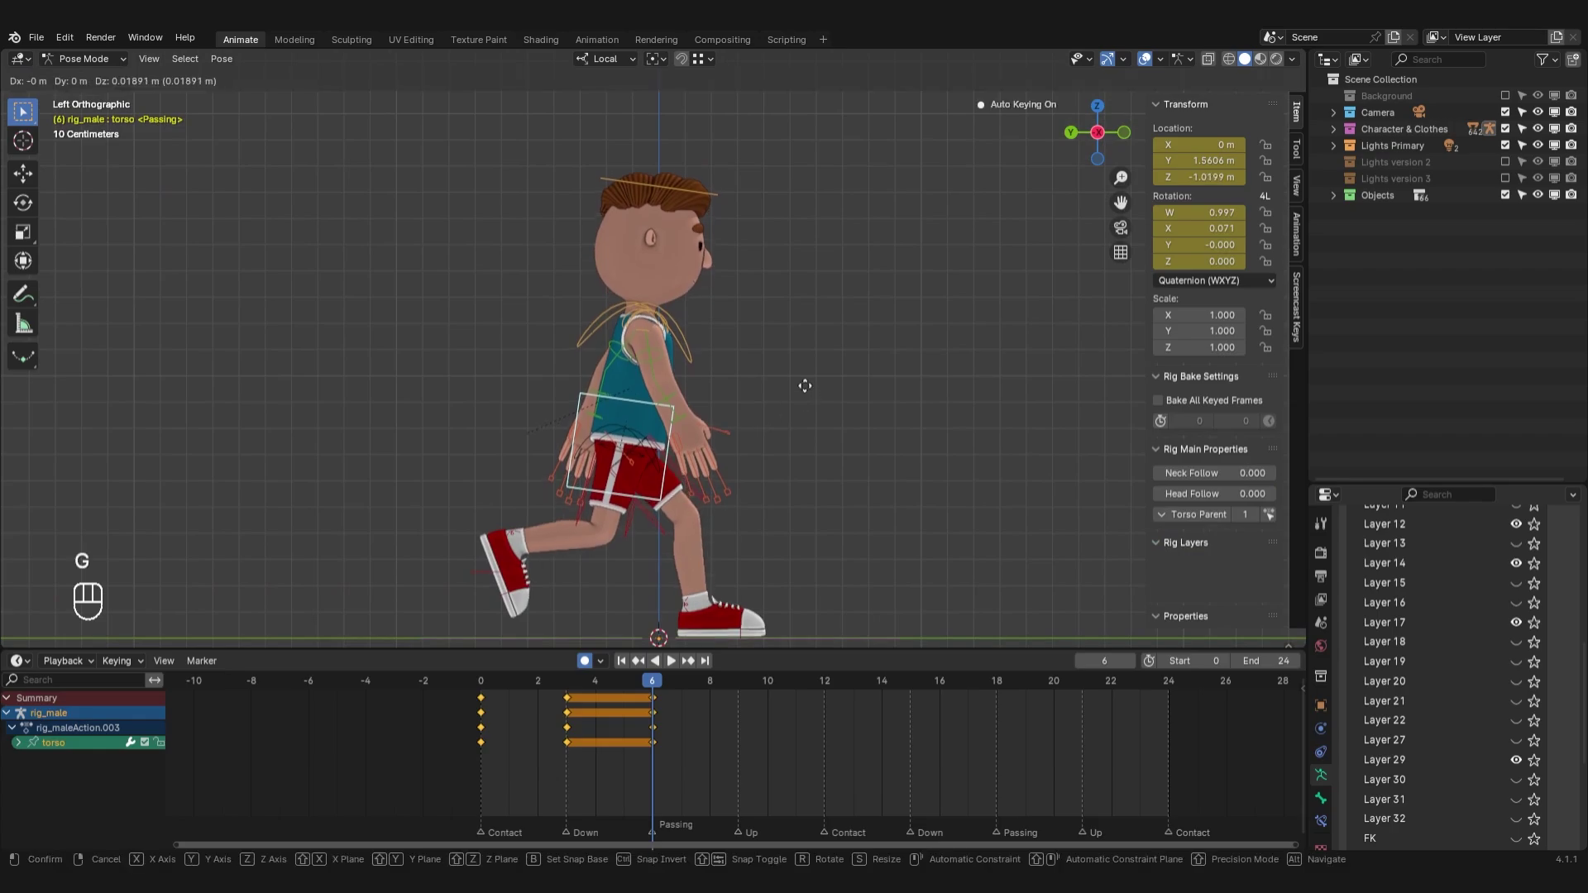
{"action": "key", "text": "r"}
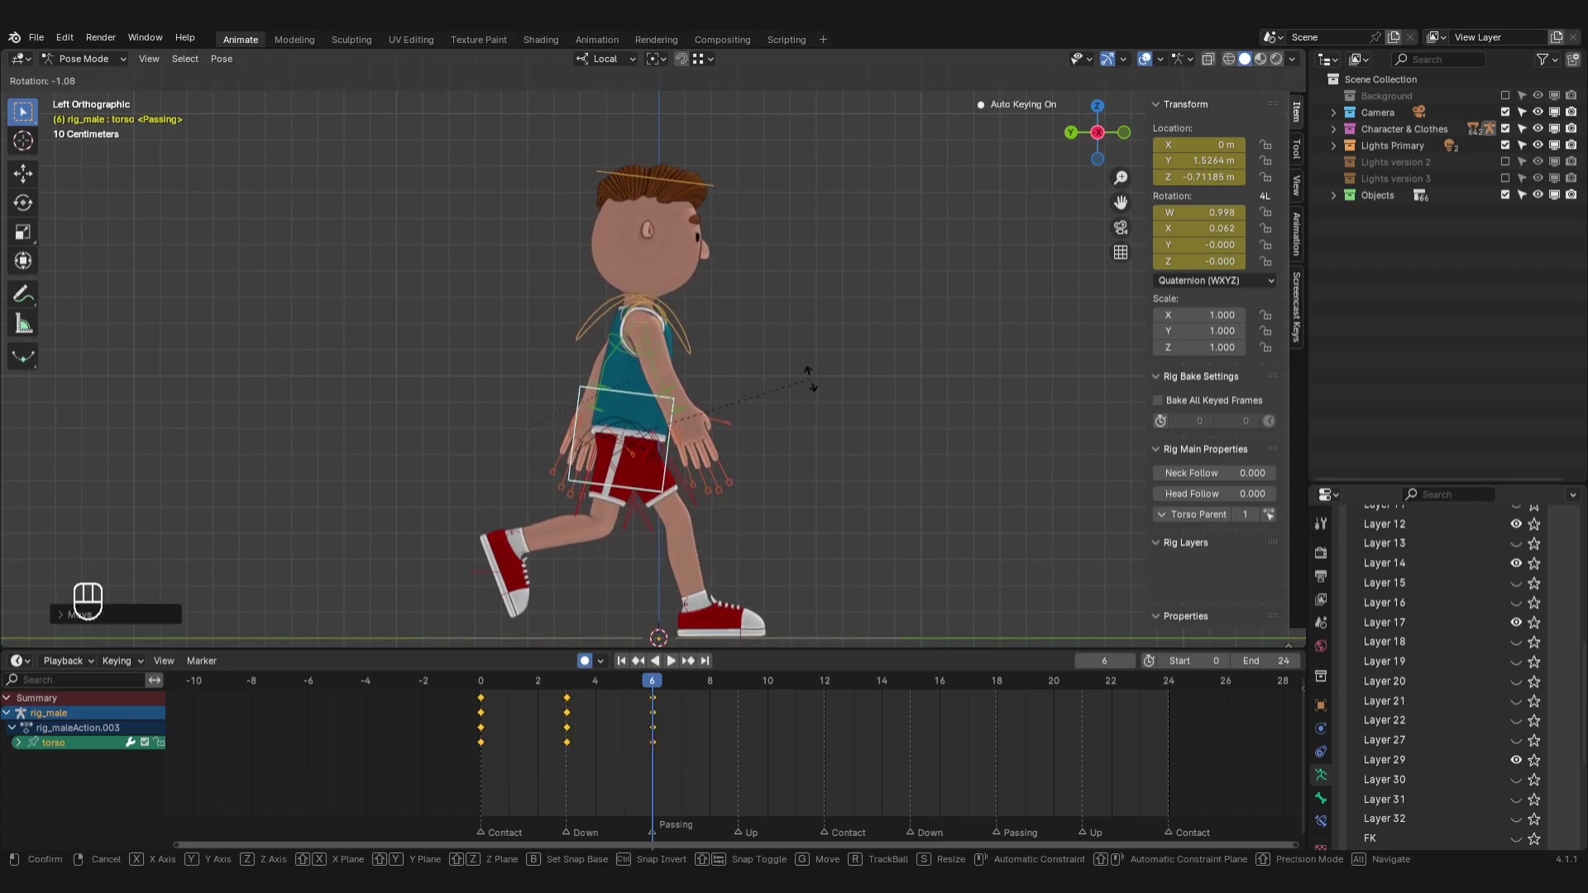
{"action": "key", "text": "g"}
{"action": "left_click", "coordinate": [808, 385]}
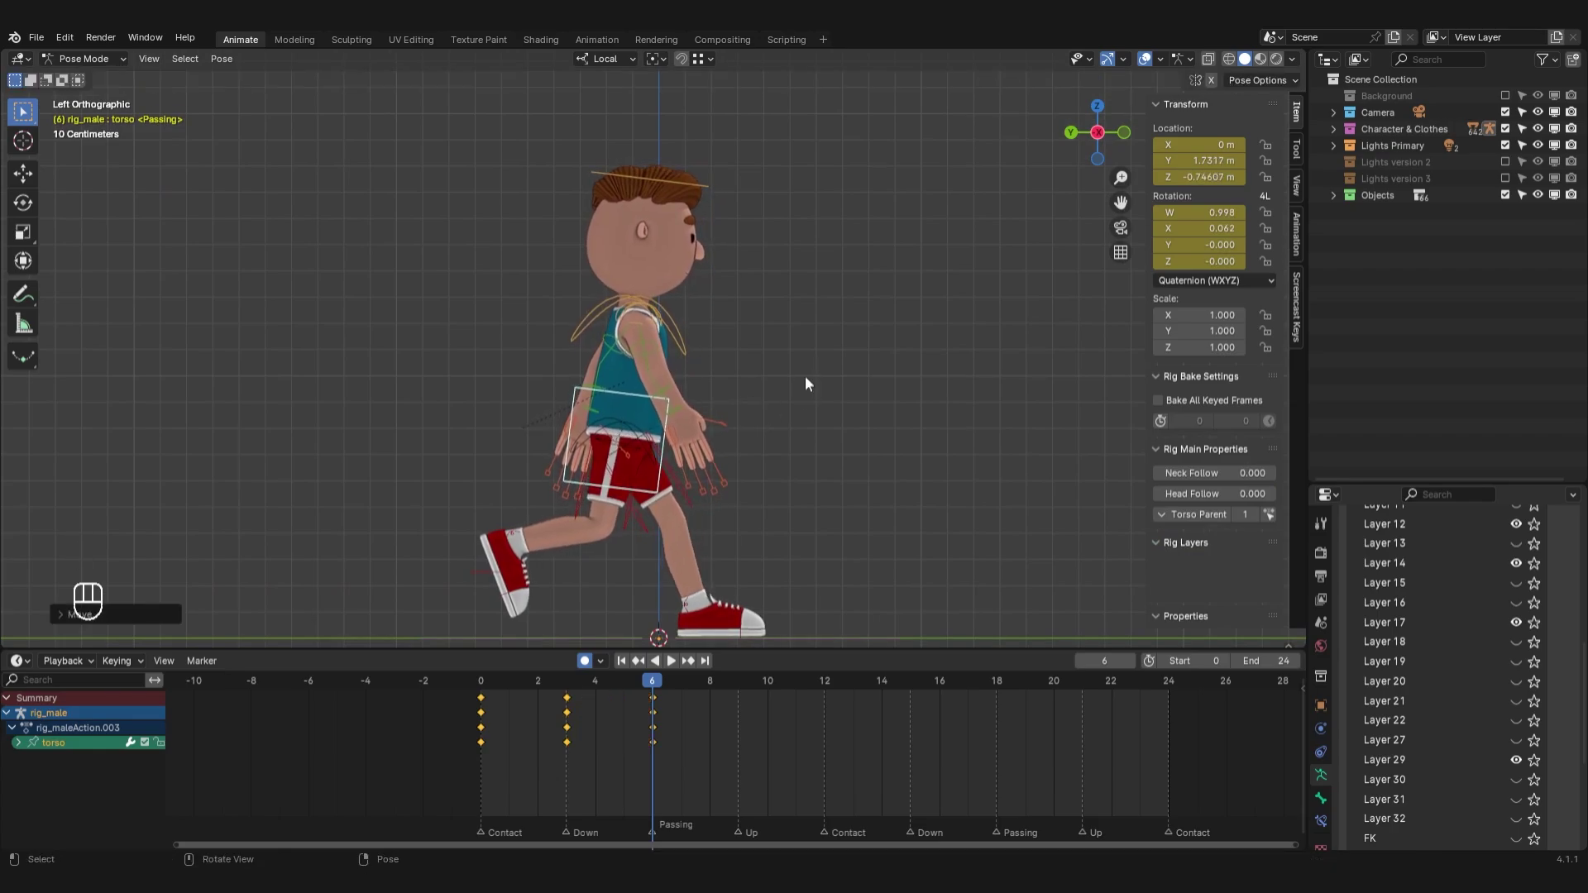
Slide the left foot IK control backward along its local Y axis at frame 6 so the foot stands under the body
{"action": "middle_click_drag", "start_coordinate": [806, 384], "coordinate": [798, 275], "text": "shift"}
{"action": "left_click", "coordinate": [681, 526]}
{"action": "key", "text": "g"}
{"action": "key", "text": "y"}
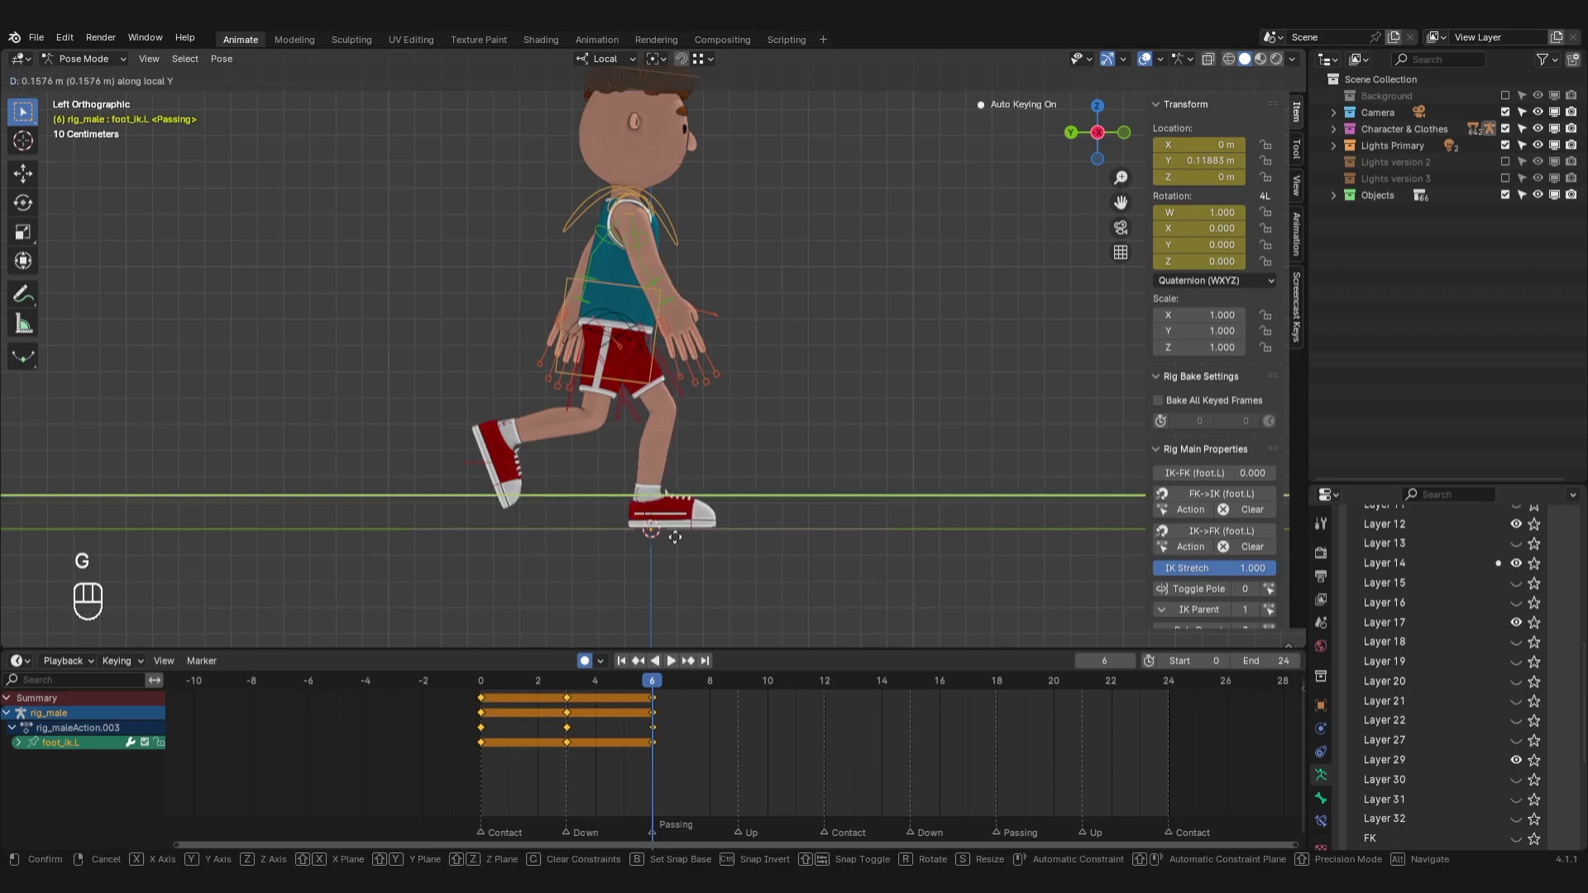
{"action": "left_click", "coordinate": [670, 537]}
Raise the torso over the standing leg at frame 6, to about Y 1.62 m, Z -0.48 m
{"action": "left_click", "coordinate": [629, 381]}
{"action": "scroll", "coordinate": [747, 380], "scroll_direction": "down", "scroll_amount": 1}
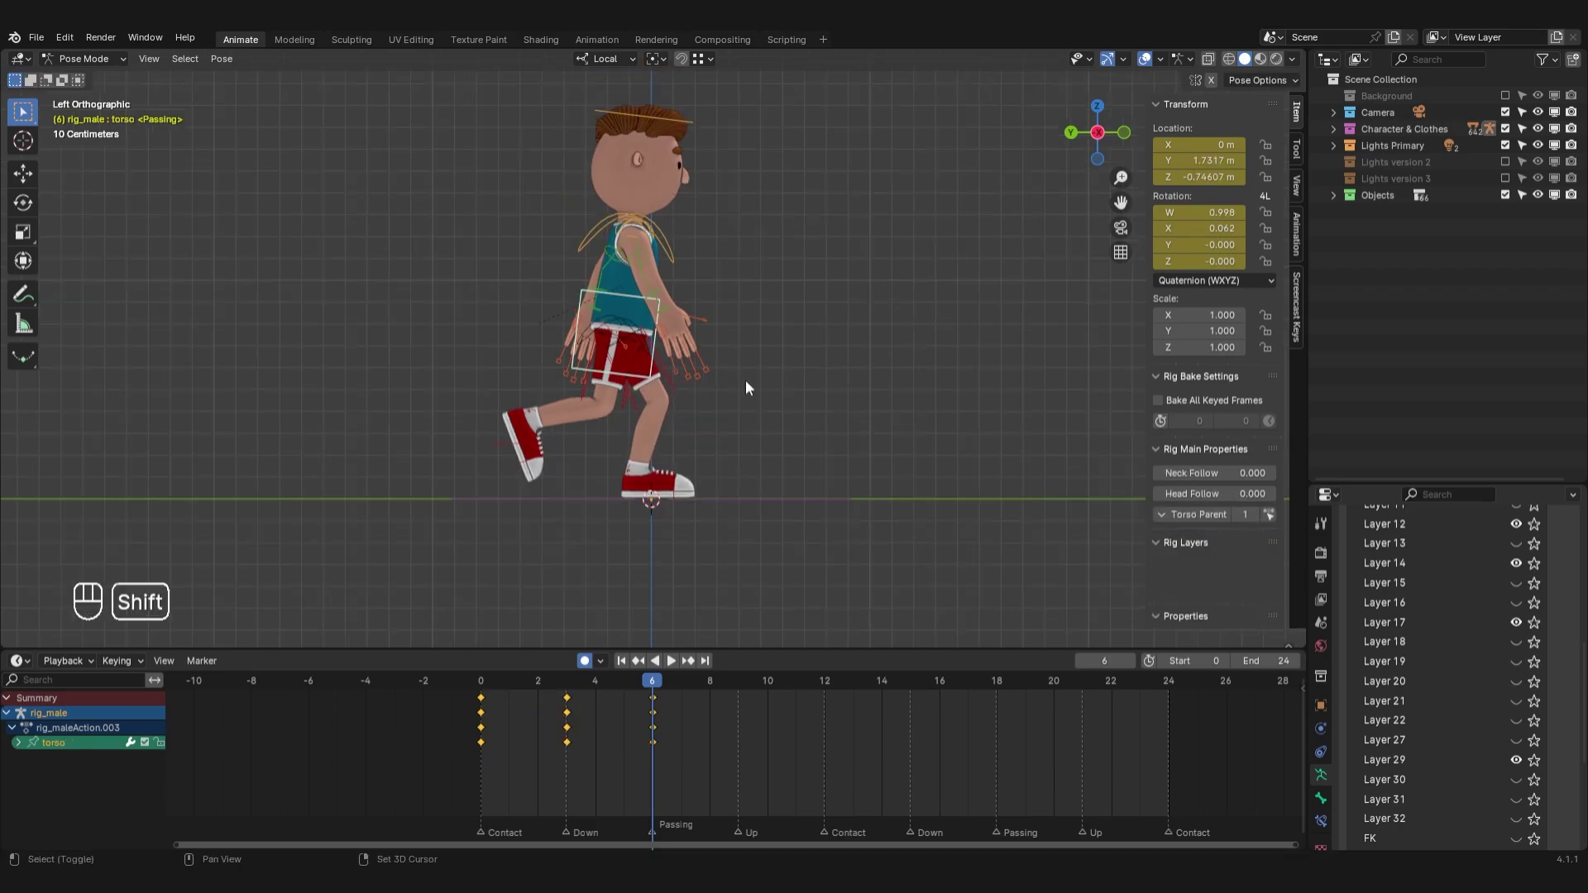
{"action": "middle_click_drag", "start_coordinate": [746, 380], "coordinate": [746, 397], "text": "shift"}
{"action": "key", "text": "g"}
{"action": "left_click", "coordinate": [727, 383]}
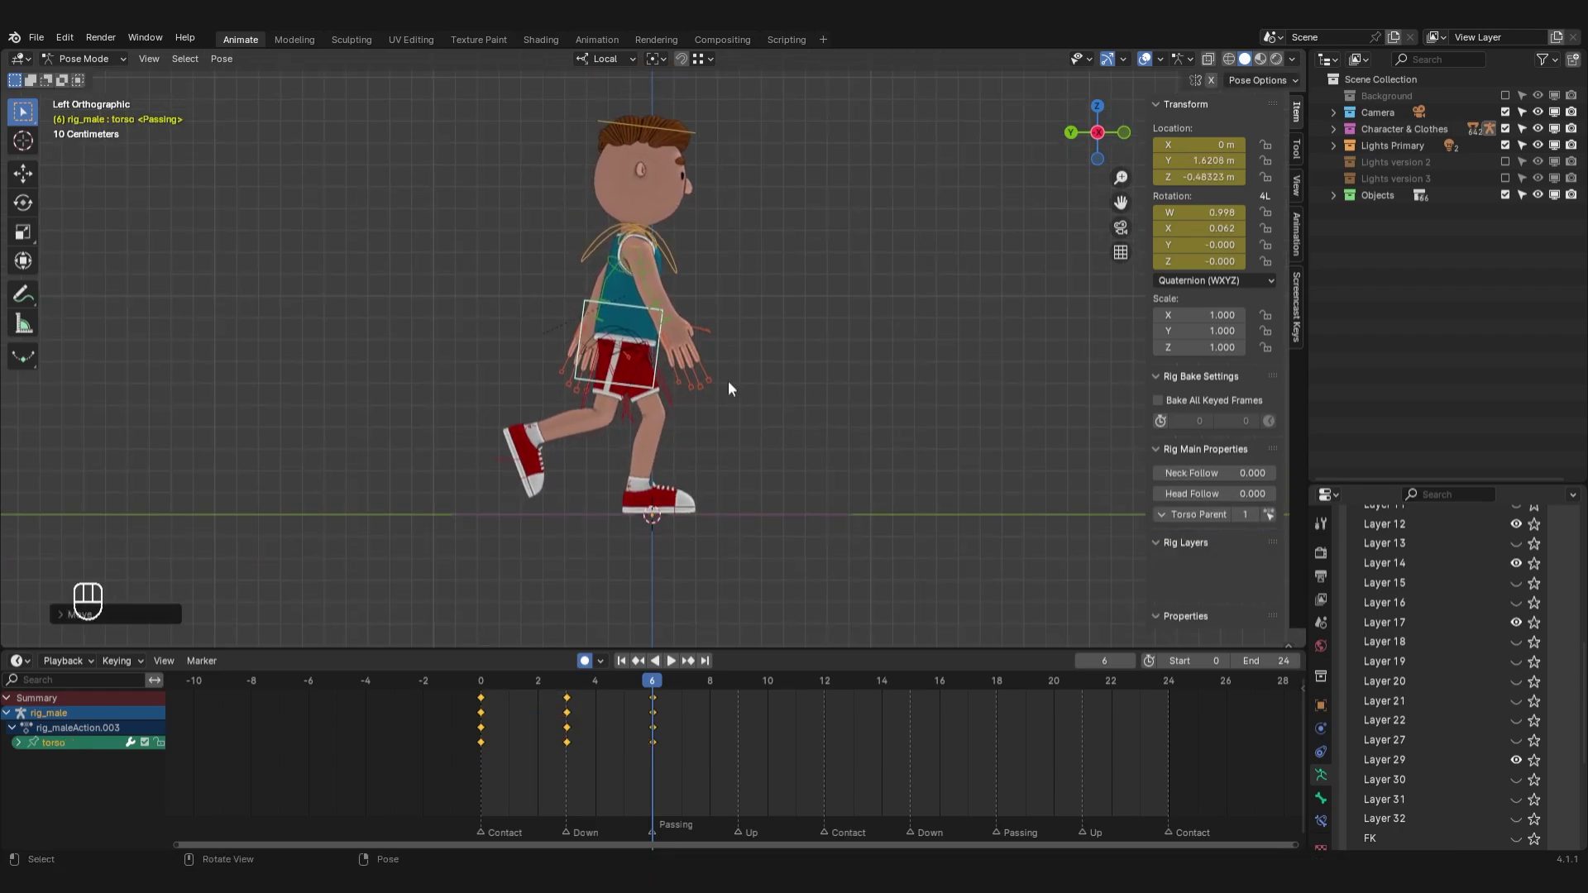
Rotate the right foot's spin IK control at frame 6 so the foot points almost straight down
{"action": "scroll", "coordinate": [506, 539], "scroll_direction": "up", "scroll_amount": 2}
{"action": "left_click", "coordinate": [506, 539]}
{"action": "scroll", "coordinate": [531, 525], "scroll_direction": "up", "scroll_amount": 2}
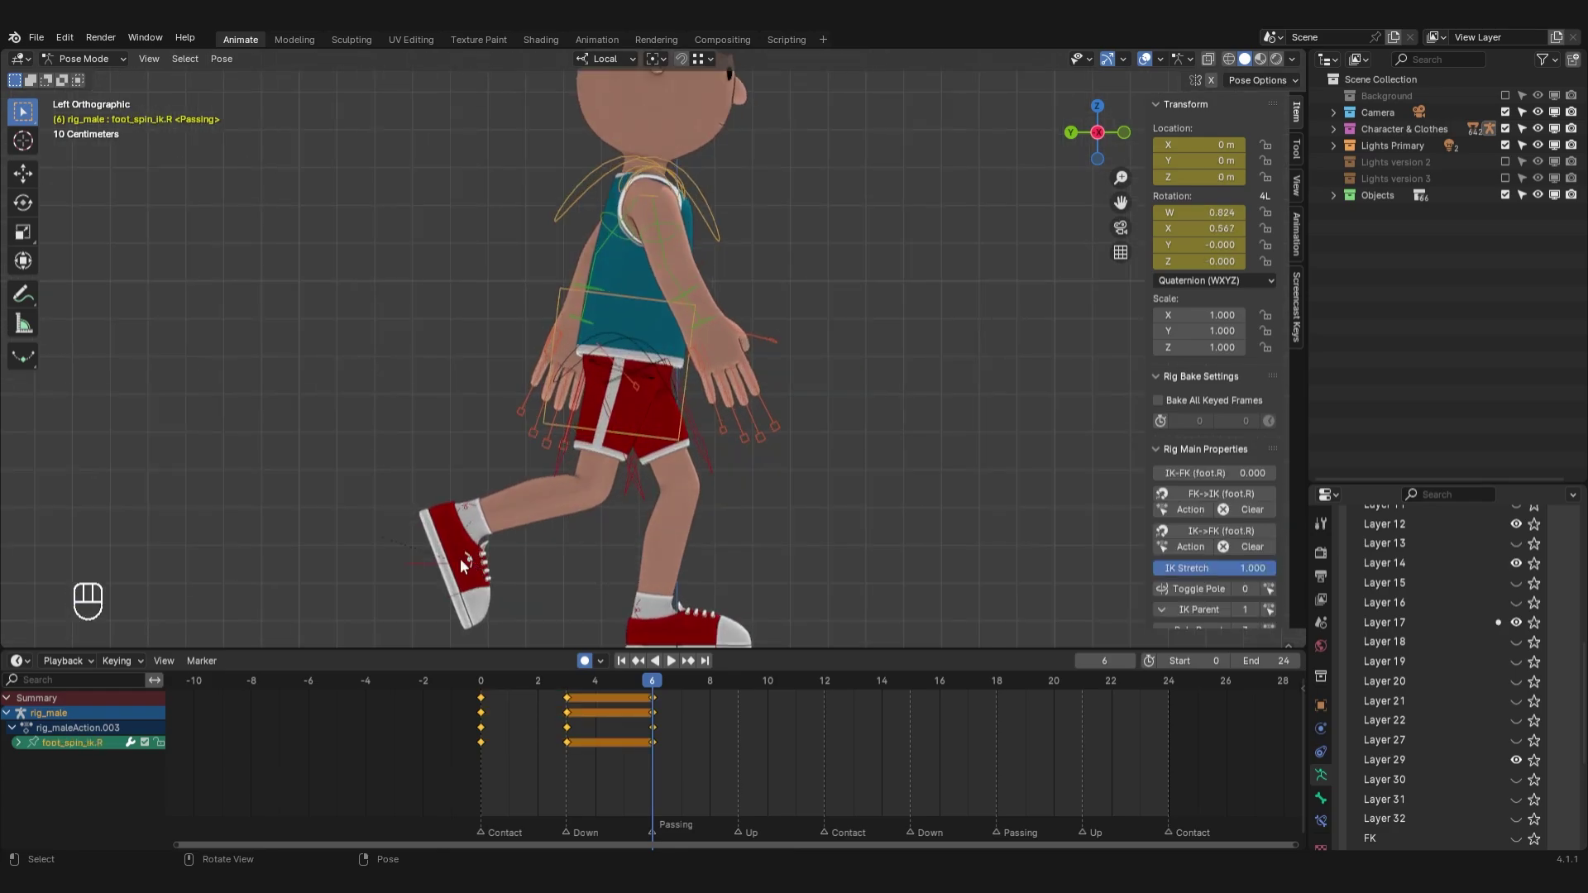
{"action": "scroll", "coordinate": [461, 566], "scroll_direction": "down", "scroll_amount": 2}
{"action": "key", "text": "r"}
{"action": "left_click", "coordinate": [880, 552]}
Bring the right foot IK control forward behind the standing leg at frame 6, to about Y 4.98 m, Z 1.79 m
{"action": "left_click", "coordinate": [543, 470]}
{"action": "key", "text": "g"}
{"action": "left_click", "coordinate": [620, 479]}
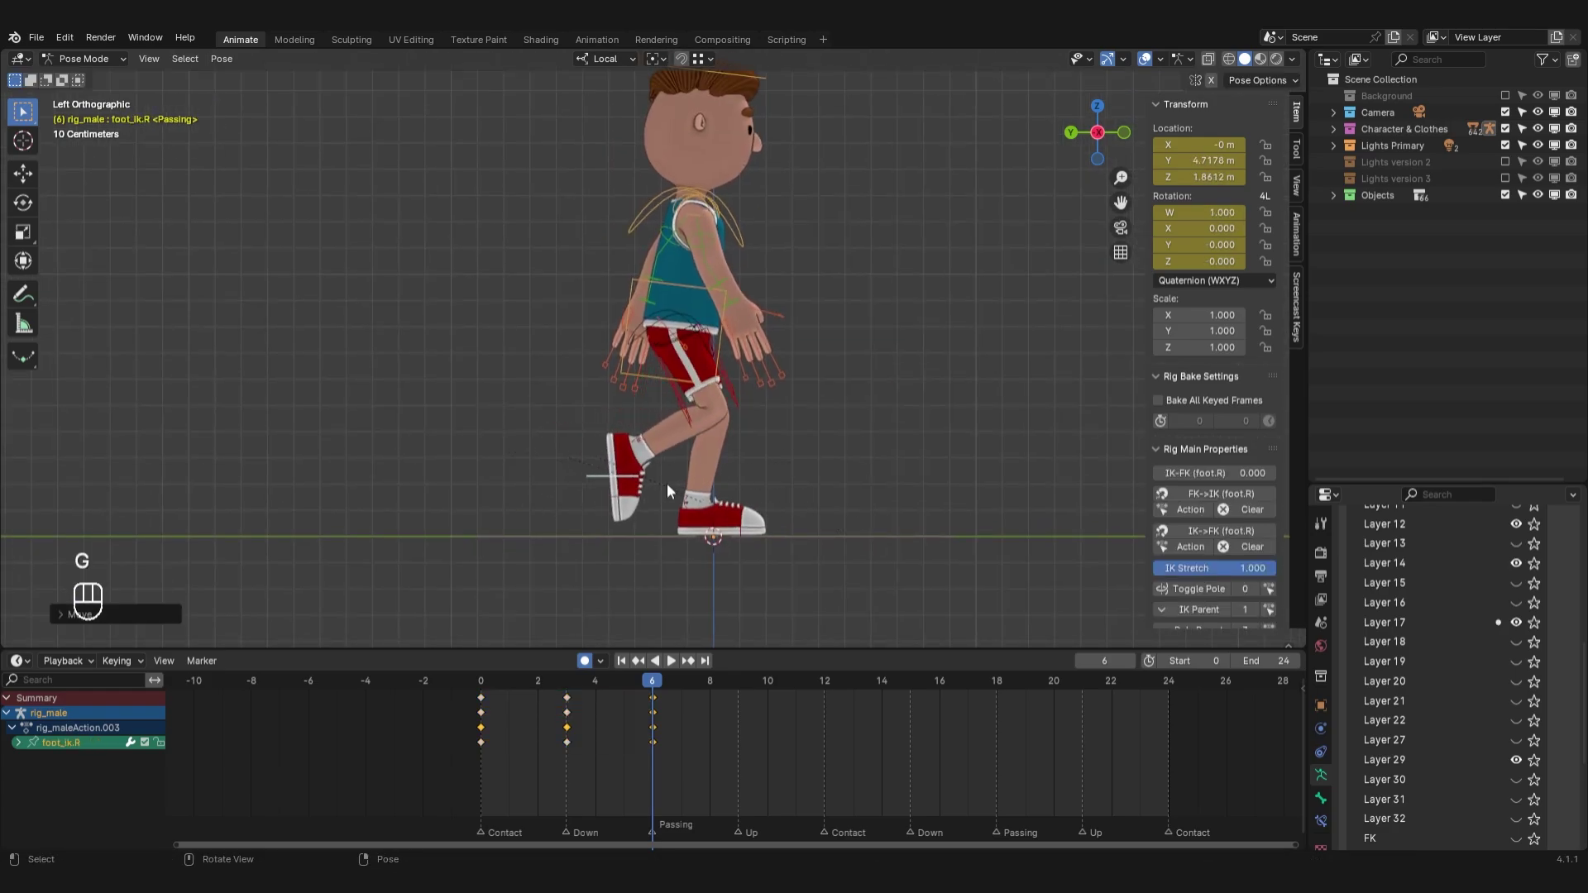
{"action": "scroll", "coordinate": [703, 487], "scroll_direction": "up", "scroll_amount": 2}
{"action": "key", "text": "g"}
{"action": "left_click", "coordinate": [760, 480]}
{"action": "key", "text": "g"}
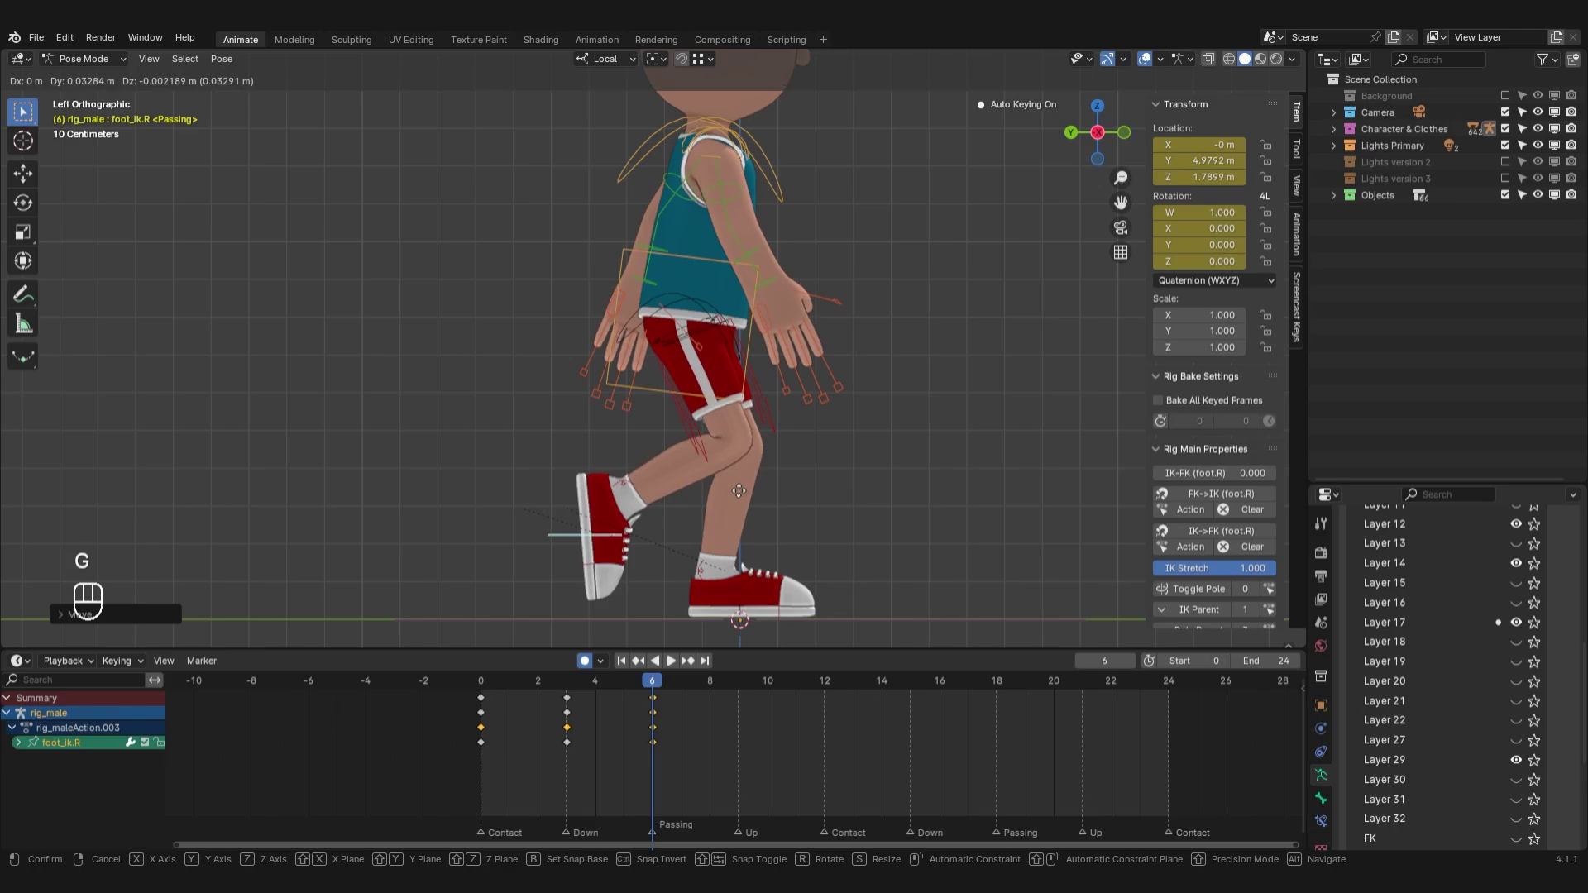
{"action": "left_click", "coordinate": [738, 491]}
{"action": "scroll", "coordinate": [703, 439], "scroll_direction": "down", "scroll_amount": 2}
{"action": "left_click", "coordinate": [659, 390]}
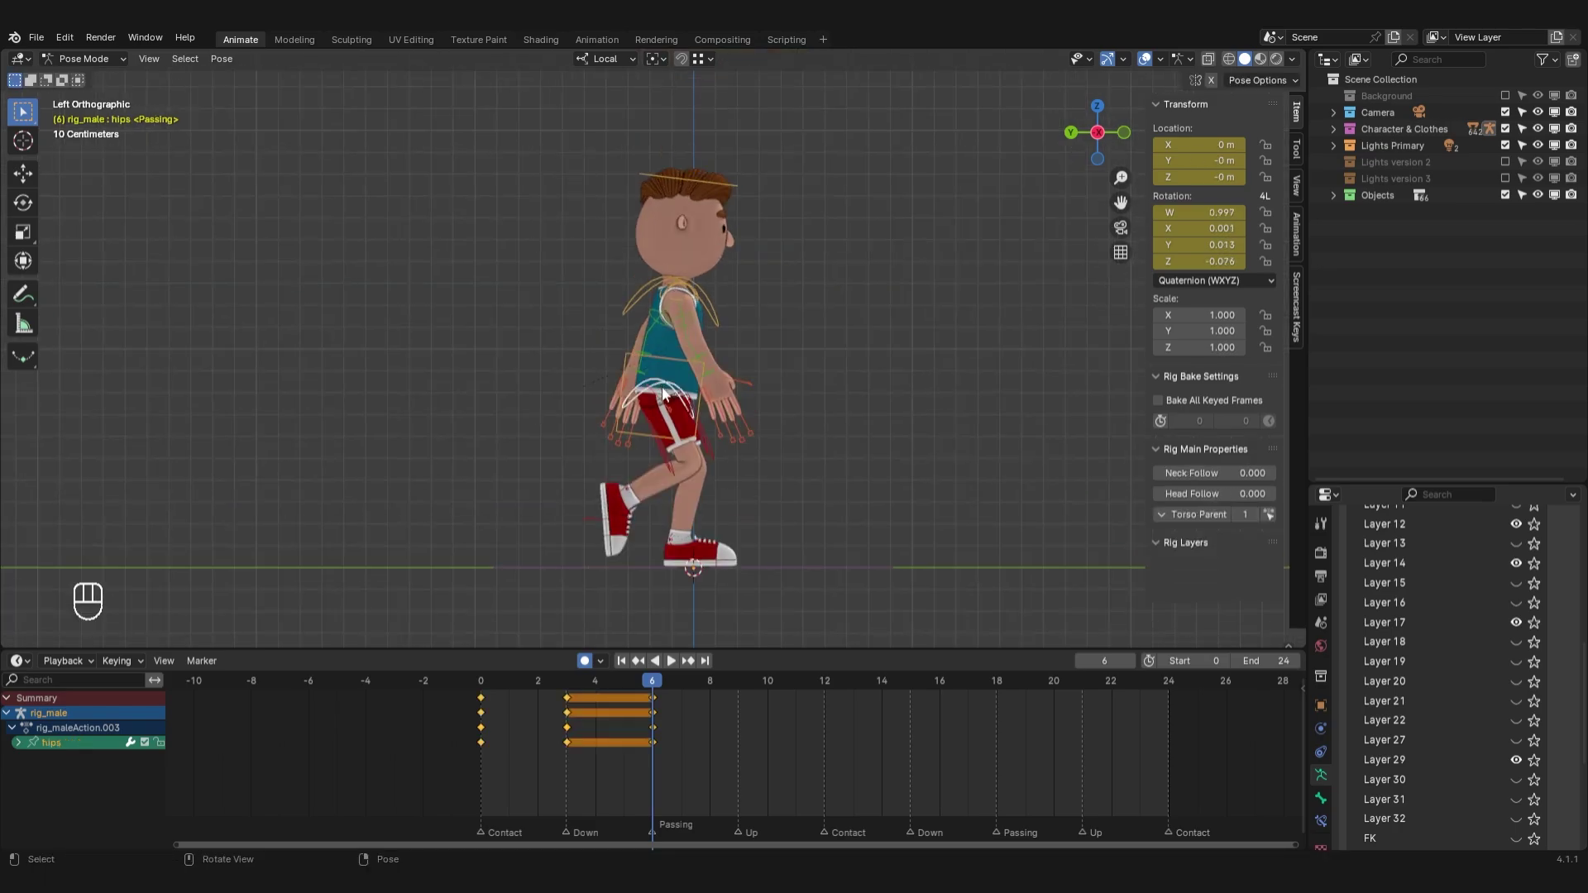
{"action": "key", "text": "KP_7"}
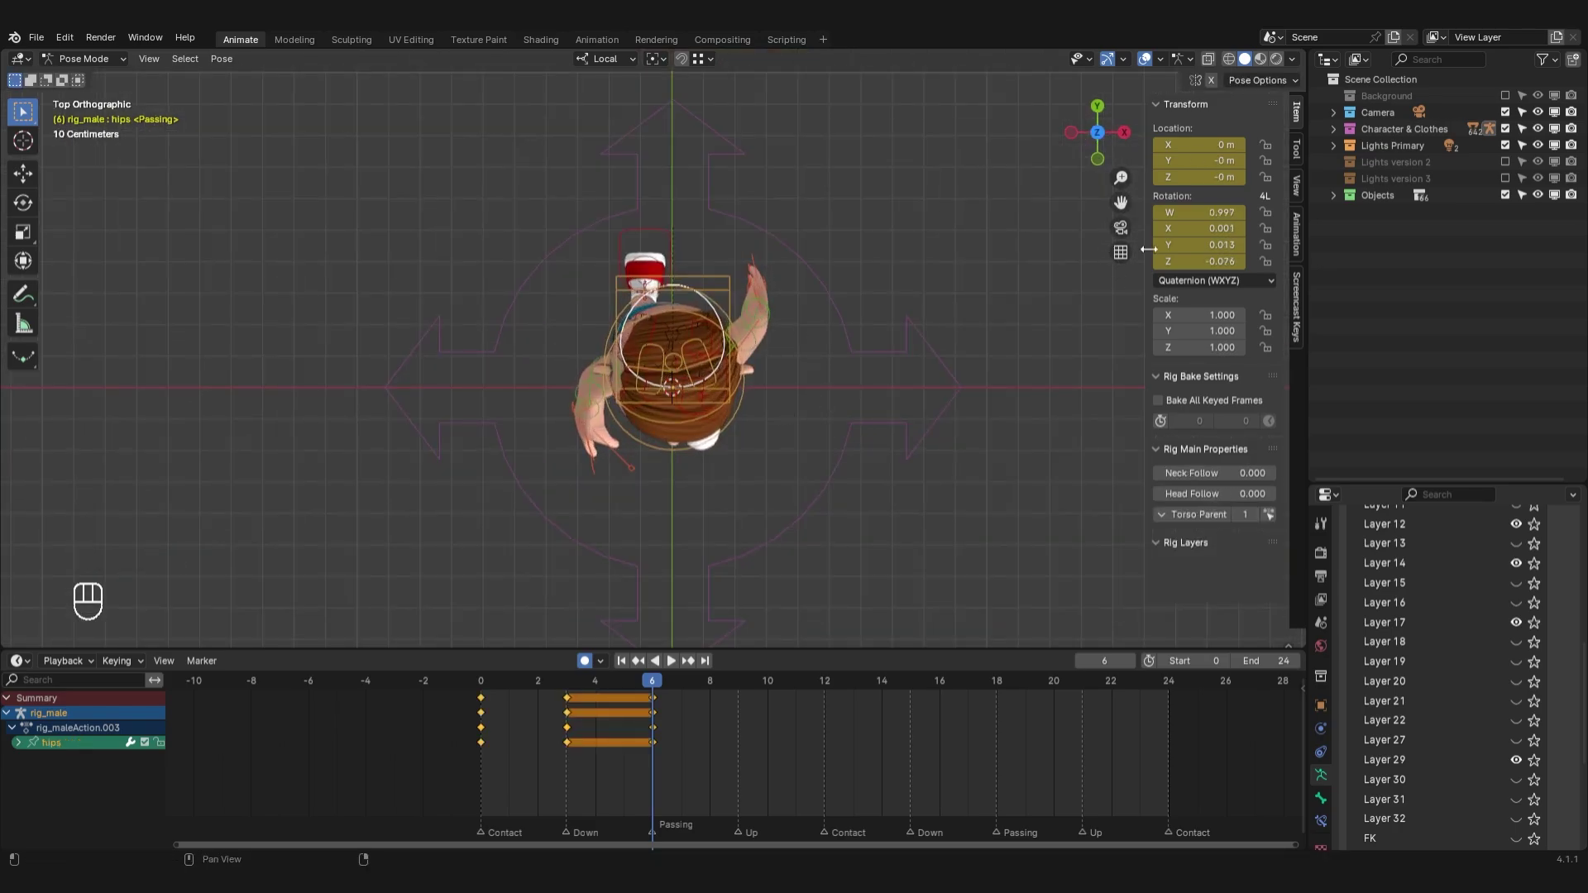
{"action": "middle_click_drag", "start_coordinate": [652, 444], "coordinate": [746, 324]}
{"action": "left_click", "coordinate": [700, 320]}
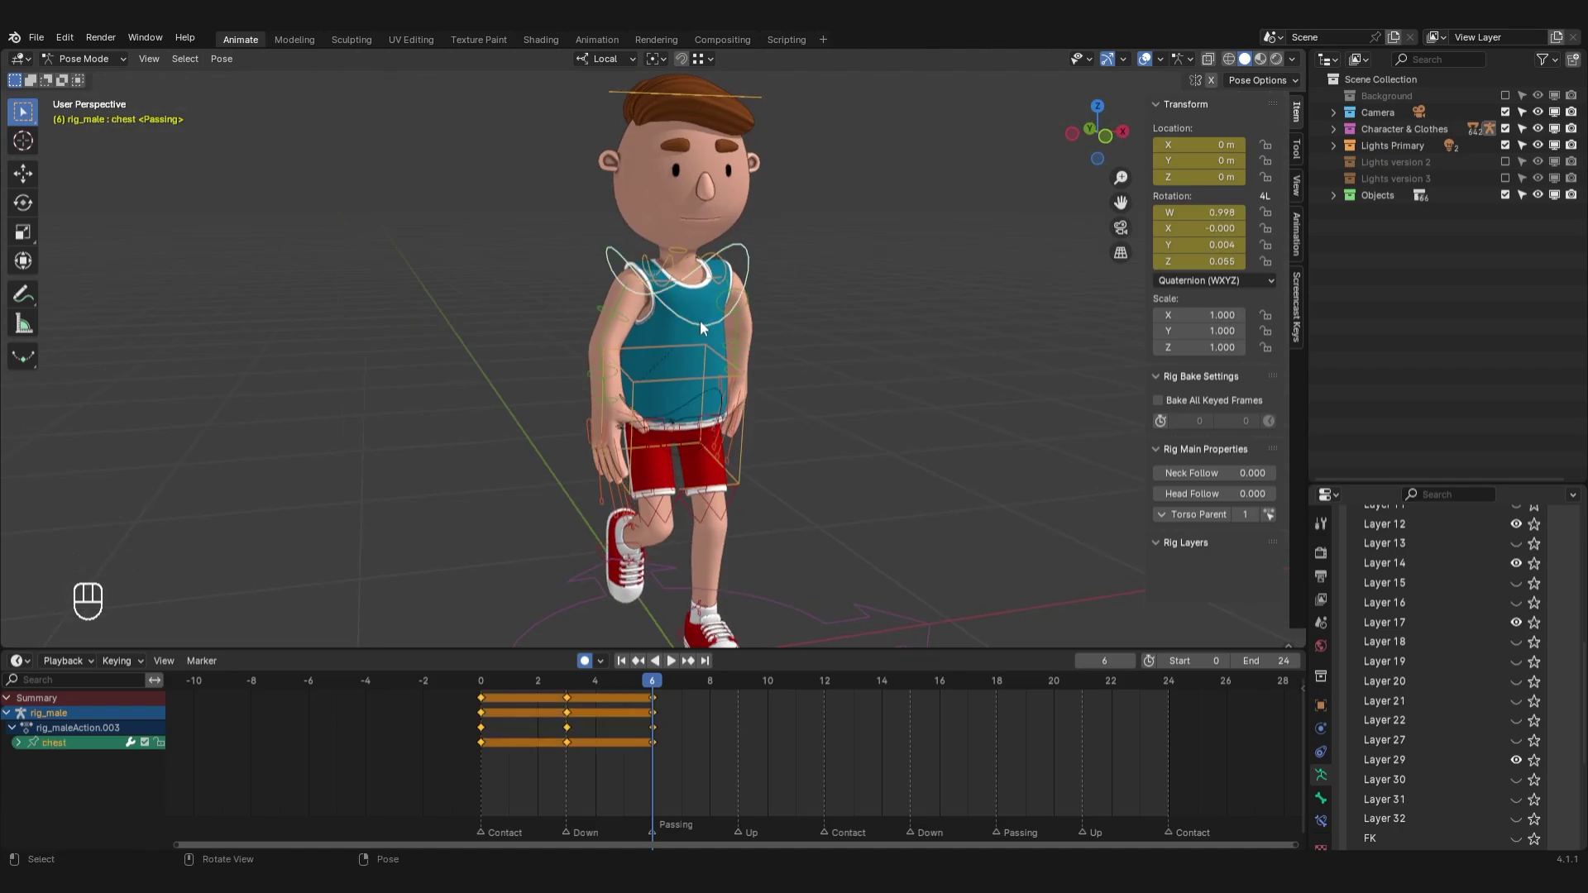
Rotate the right upper arm and right forearm FK controls at frame 6 for the Passing pose, as seen from the side
{"action": "key", "text": "ctrl+KP_3"}
{"action": "left_click", "coordinate": [692, 295]}
{"action": "key", "text": "r"}
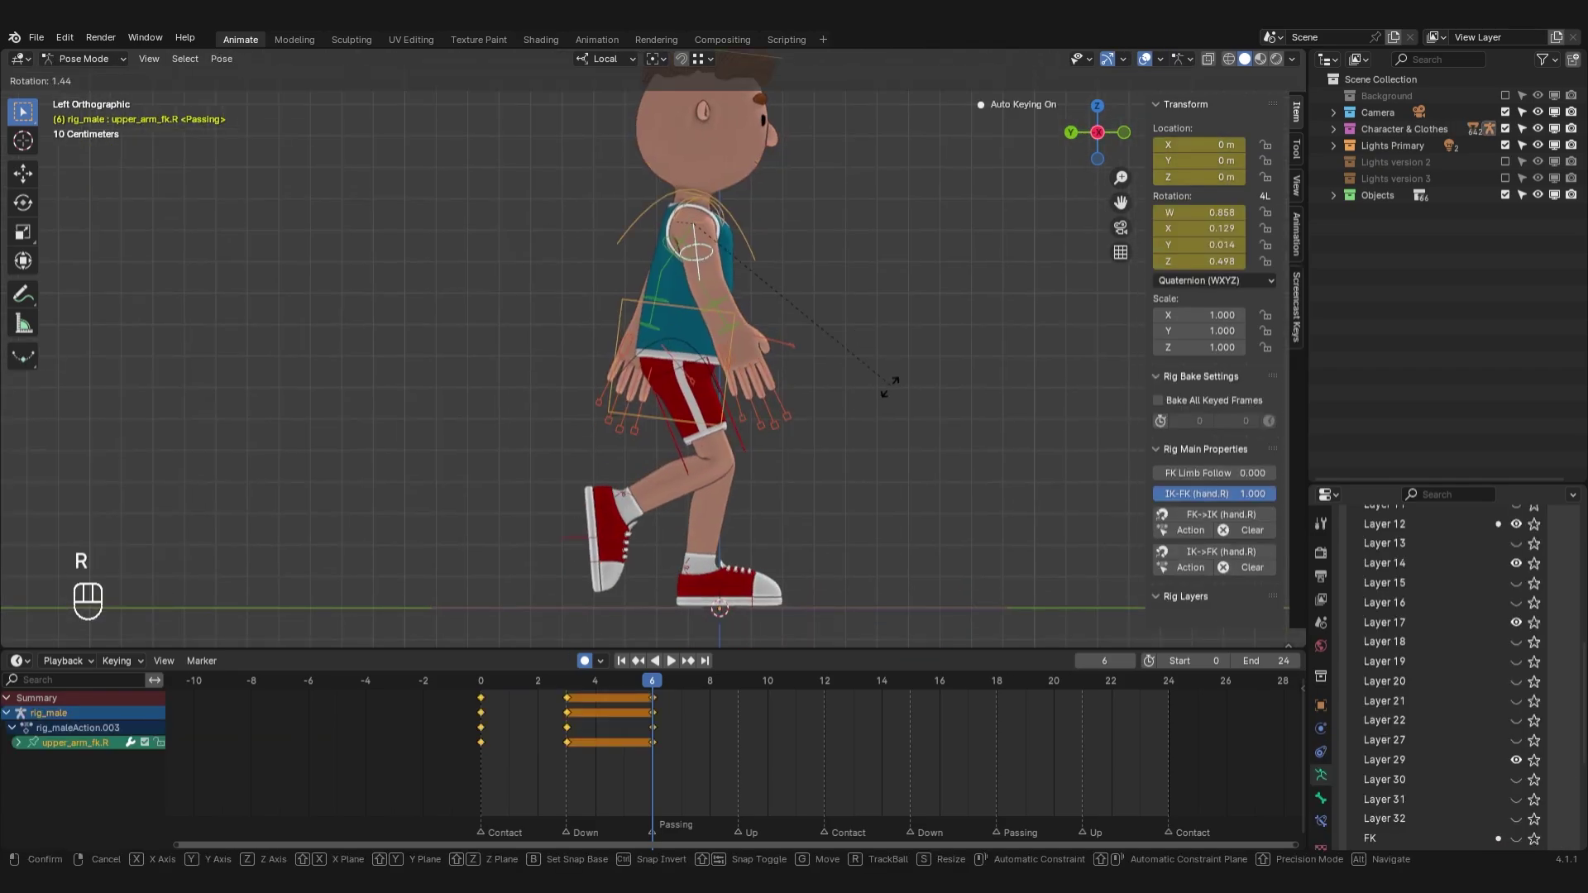
{"action": "left_click", "coordinate": [672, 291]}
{"action": "left_click", "coordinate": [694, 308]}
{"action": "key", "text": "r"}
{"action": "left_click", "coordinate": [759, 335]}
Refine the right upper arm's rotation at frame 6 from the top and front so the arm stays clear of the body
{"action": "left_click", "coordinate": [692, 252]}
{"action": "key", "text": "KP_7"}
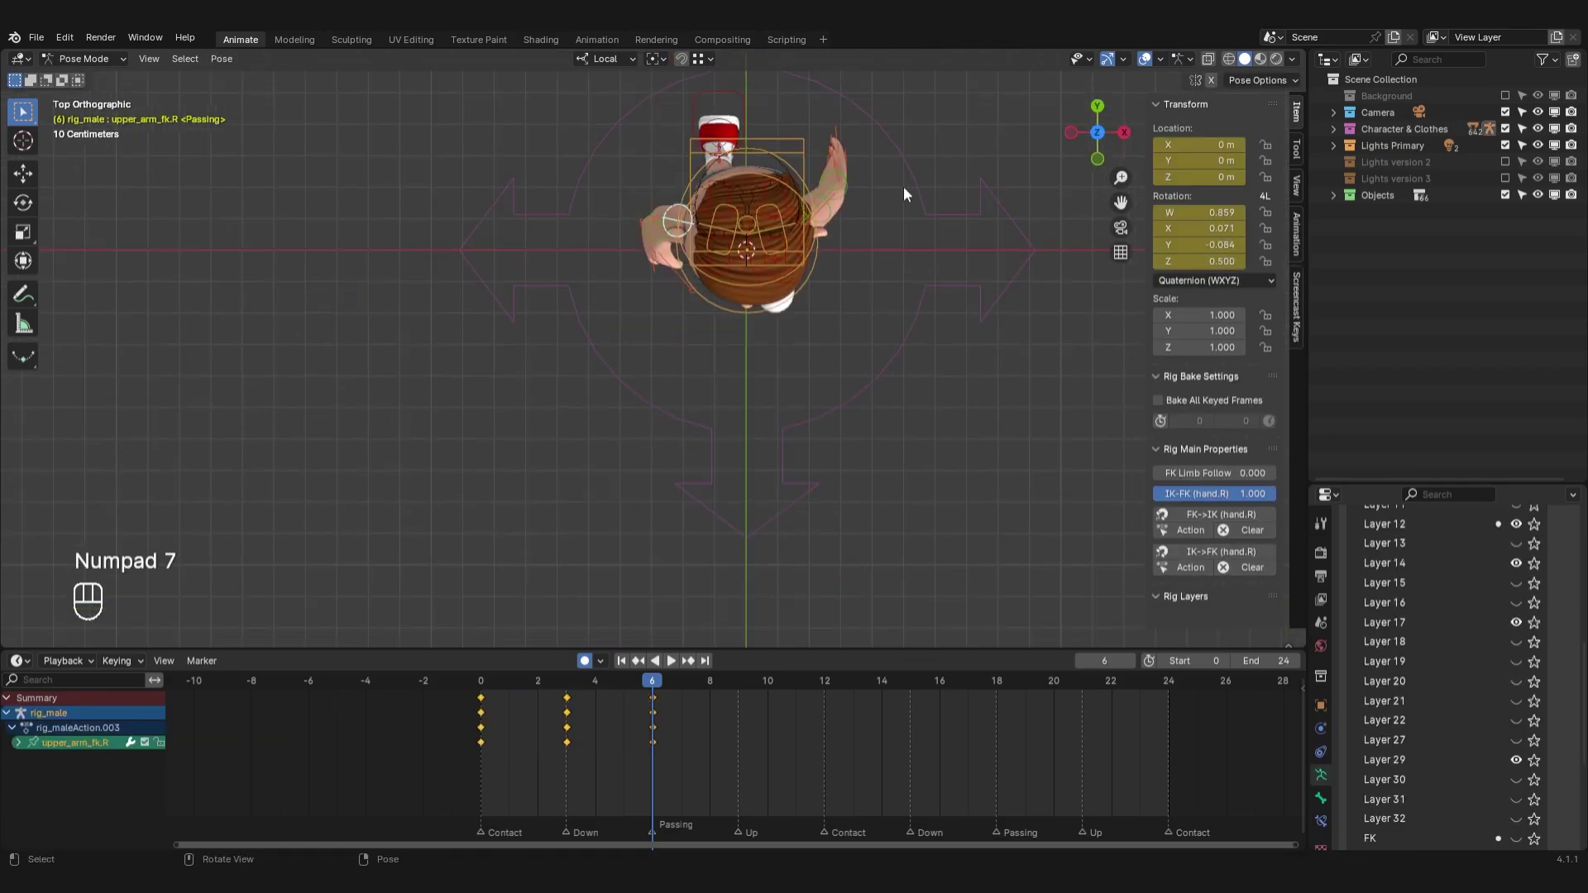
{"action": "key", "text": "r"}
{"action": "left_click", "coordinate": [905, 235]}
{"action": "key", "text": "KP_1"}
{"action": "key", "text": "r"}
{"action": "left_click", "coordinate": [763, 316]}
{"action": "left_click", "coordinate": [668, 281]}
{"action": "left_click", "coordinate": [675, 261]}
{"action": "key", "text": "r"}
{"action": "key", "text": "r"}
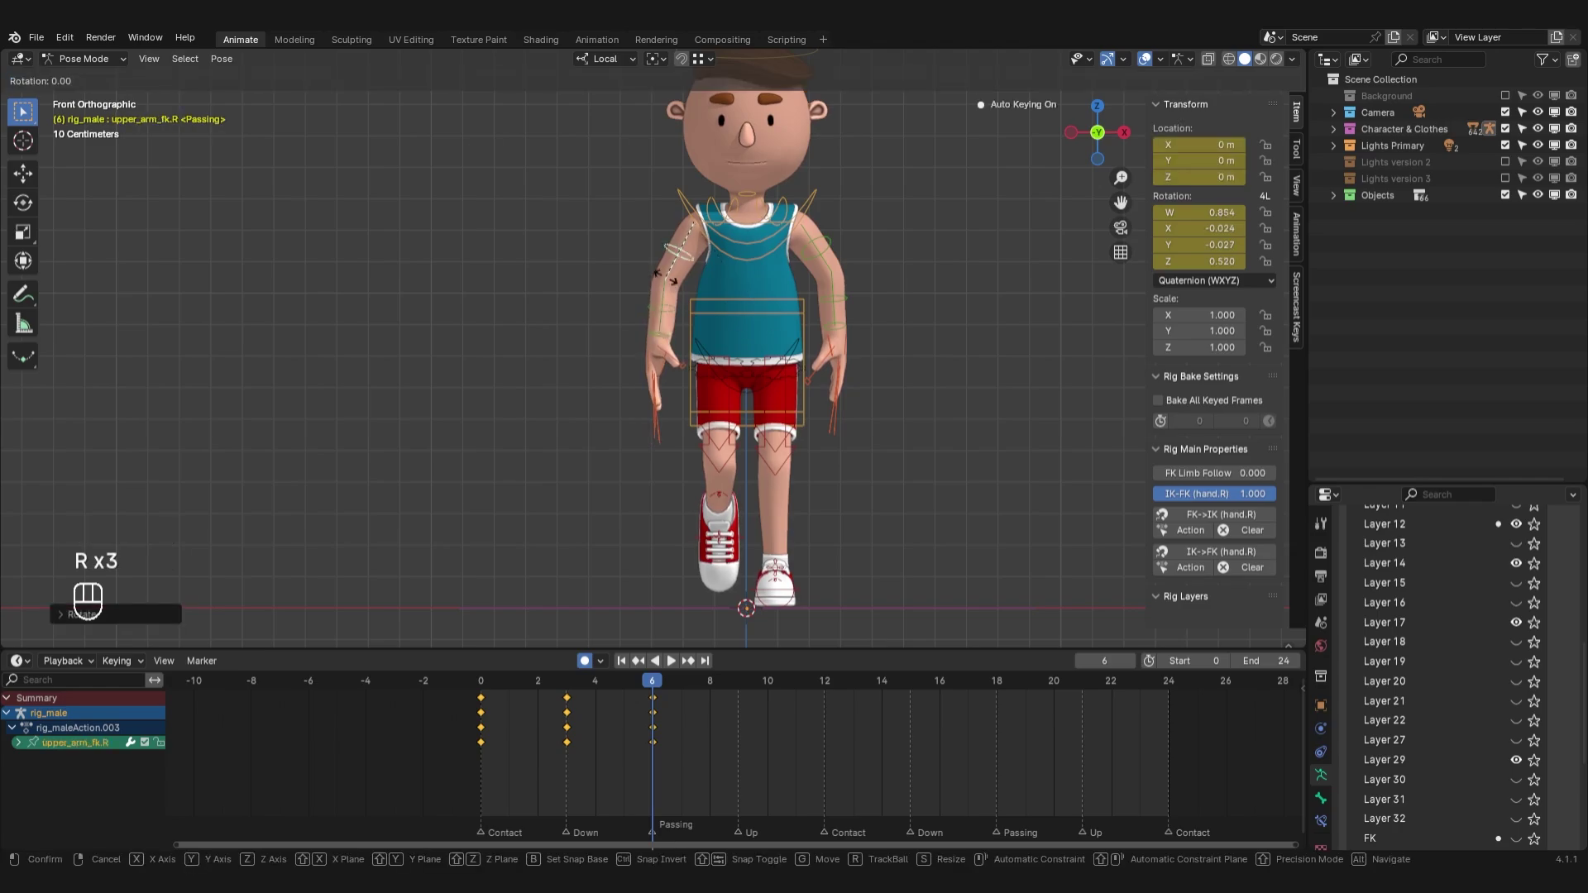
{"action": "left_click", "coordinate": [695, 285]}
Rotate the left upper arm FK control at frame 6 so the arm hangs close to vertical beside the torso
{"action": "left_click", "coordinate": [830, 269]}
{"action": "key", "text": "ctrl+KP_3"}
{"action": "key", "text": "KP_3"}
{"action": "key", "text": "r"}
{"action": "left_click", "coordinate": [943, 358]}
{"action": "key", "text": "ctrl+KP_3"}
{"action": "key", "text": "r"}
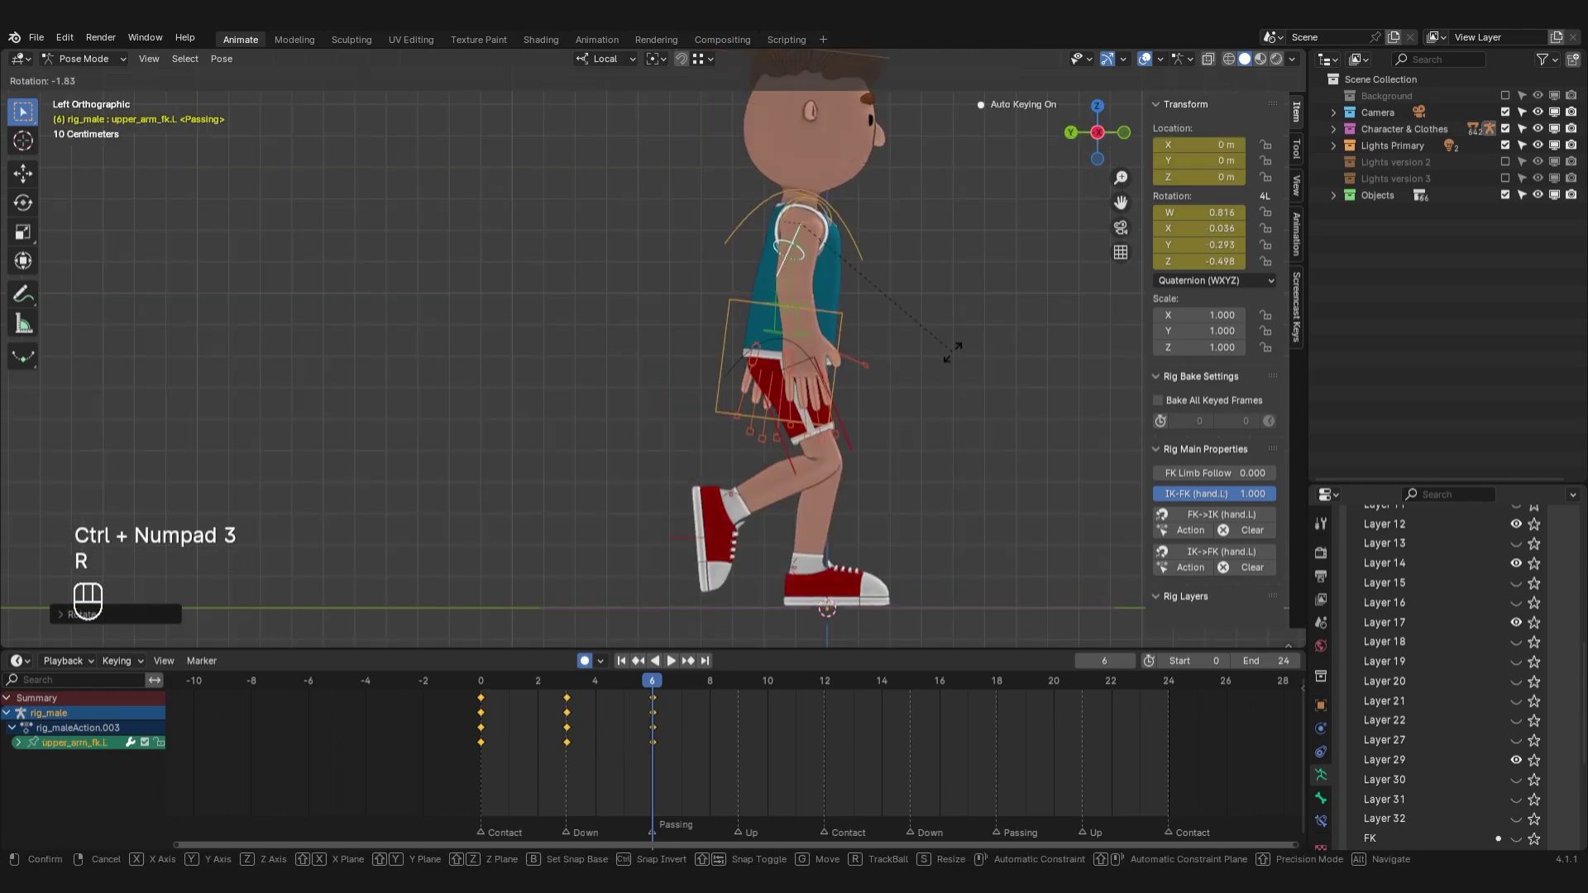
{"action": "left_click", "coordinate": [951, 350]}
Rotate the left forearm FK control at frame 6, as seen from the side
{"action": "left_click", "coordinate": [776, 297]}
{"action": "key", "text": "ctrl+KP_3"}
{"action": "key", "text": "KP_3"}
{"action": "left_click", "coordinate": [776, 296]}
{"action": "key", "text": "r"}
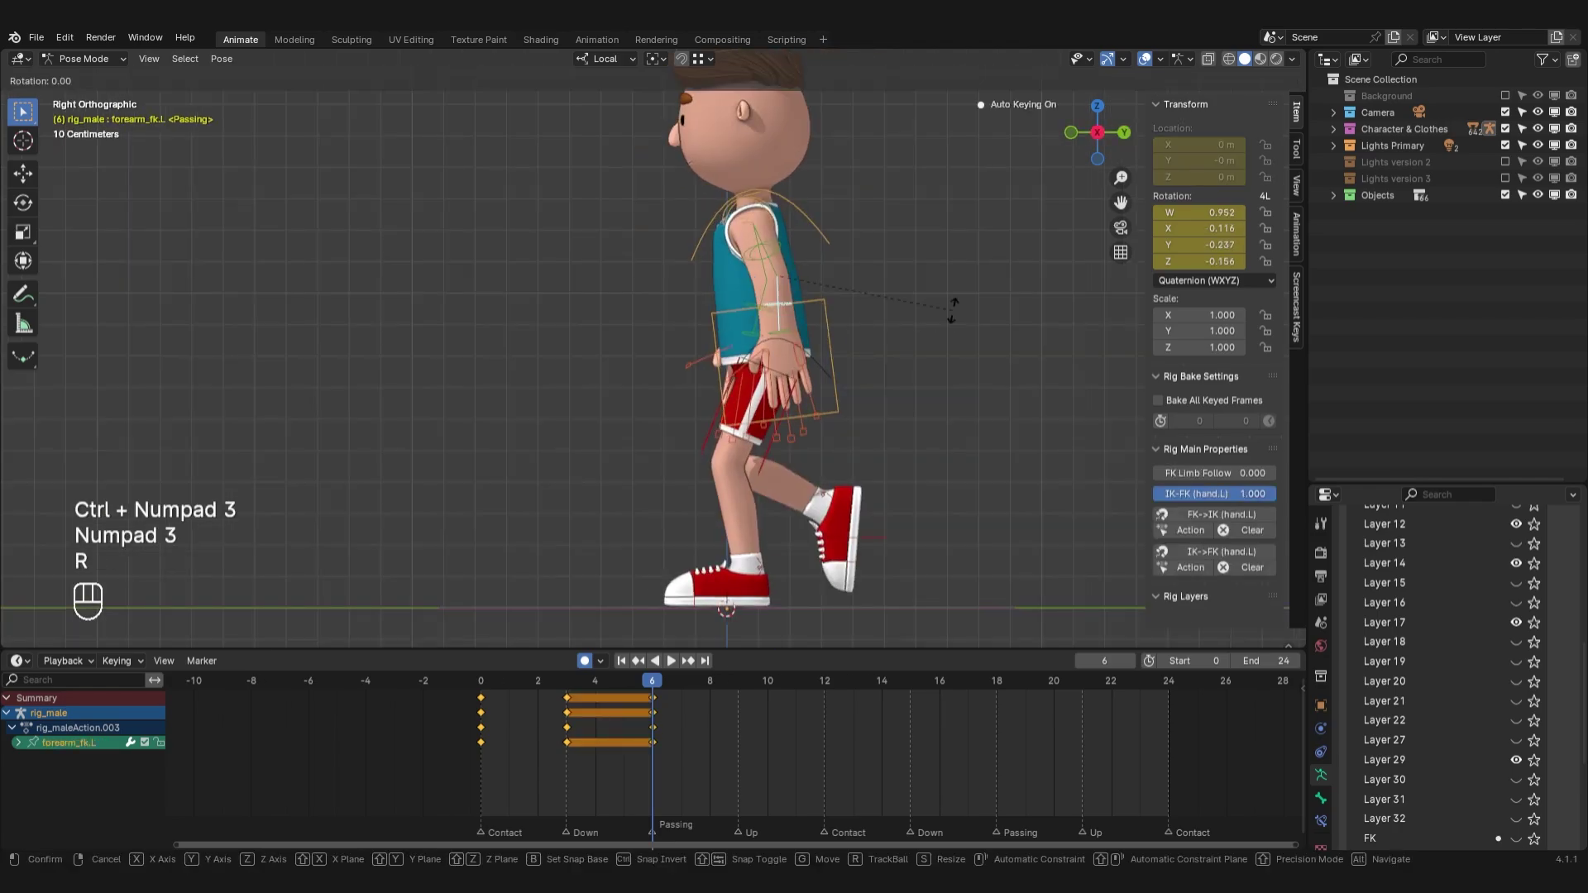
Refine the left upper arm's rotation at frame 6 about the vertical axis, checking it from the front
{"action": "left_click", "coordinate": [765, 253]}
{"action": "key", "text": "KP_7"}
{"action": "key", "text": "r"}
{"action": "left_click", "coordinate": [942, 263]}
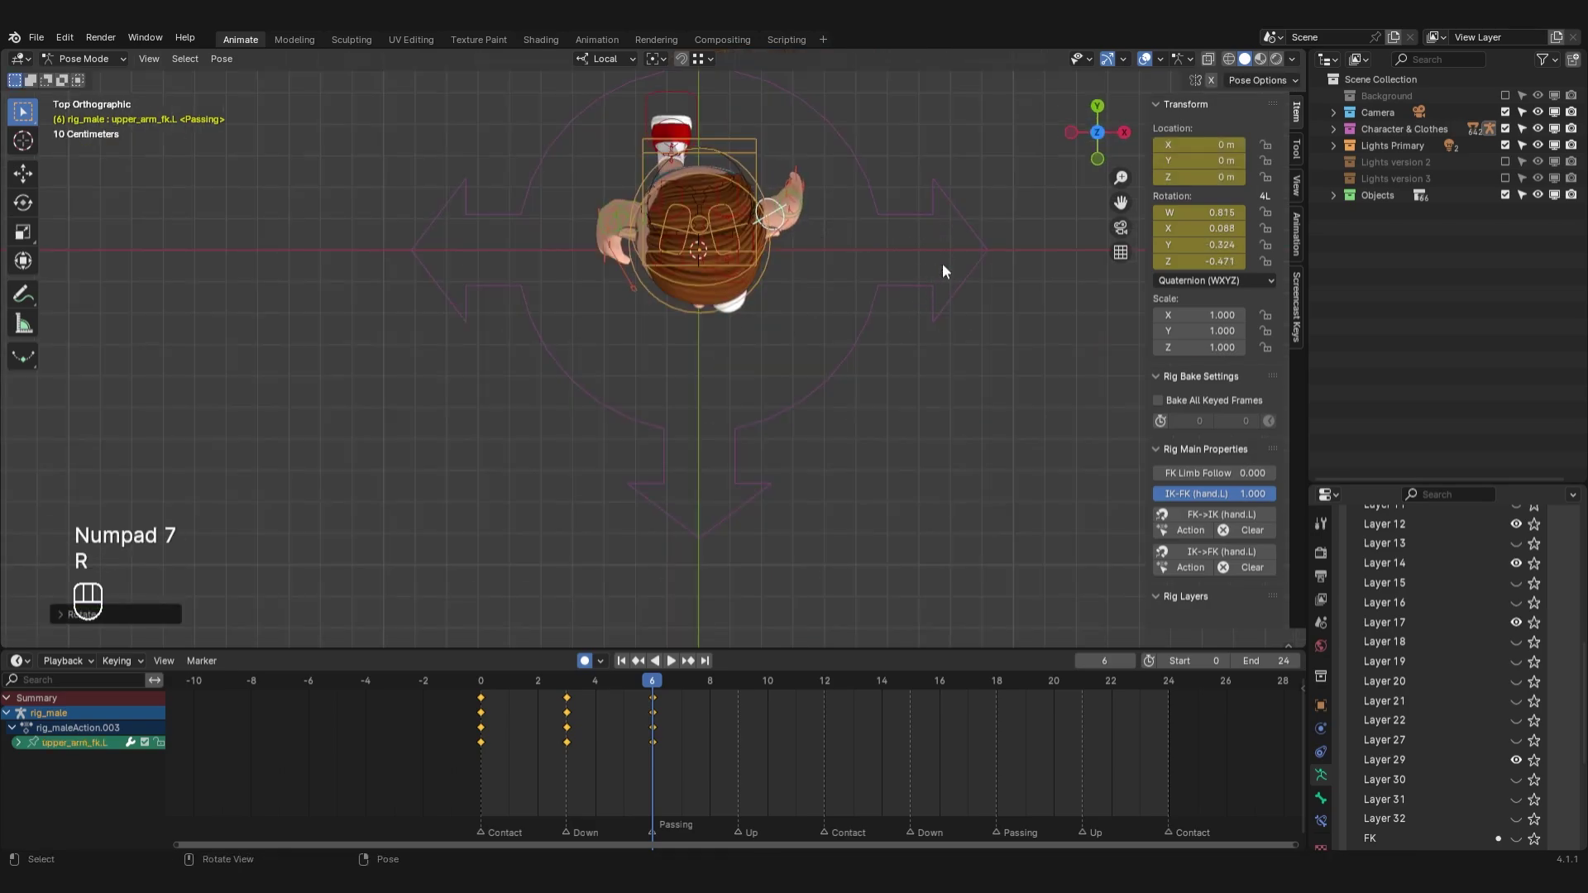
{"action": "key", "text": "KP_1"}
{"action": "key", "text": "r"}
{"action": "key", "text": "r"}
{"action": "right_click", "coordinate": [911, 301]}
{"action": "scroll", "coordinate": [918, 290], "scroll_direction": "down", "scroll_amount": 1}
{"action": "middle_click_drag", "start_coordinate": [931, 273], "coordinate": [927, 331], "text": "shift"}
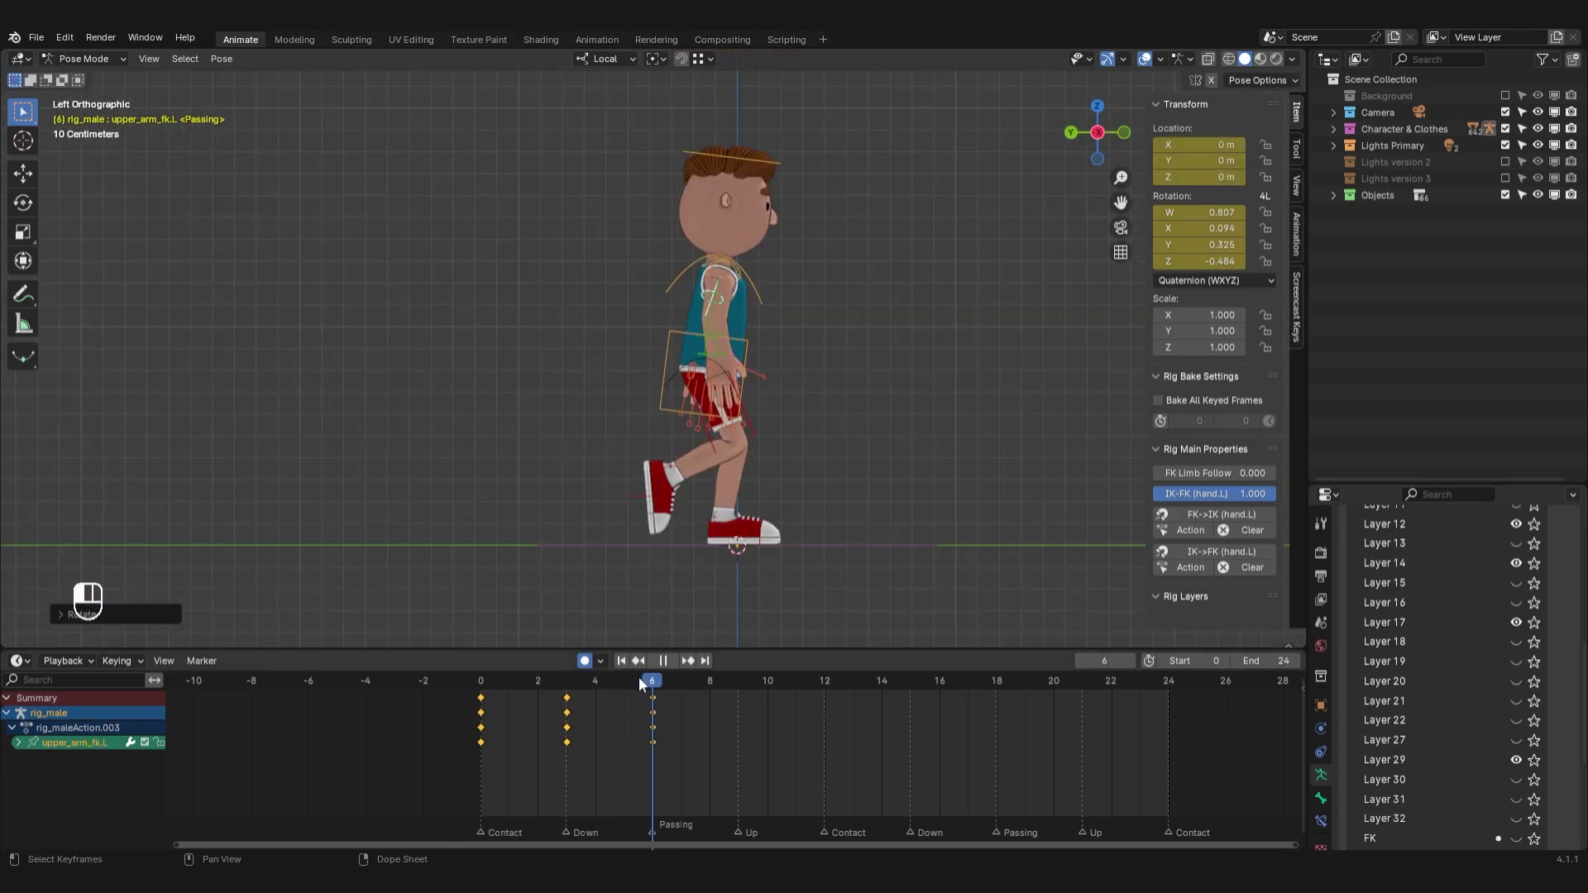
Scrub back to frame 0 and play the animation to review the Contact, Down and Passing poses
{"action": "left_click_drag", "start_coordinate": [639, 678], "coordinate": [464, 700]}
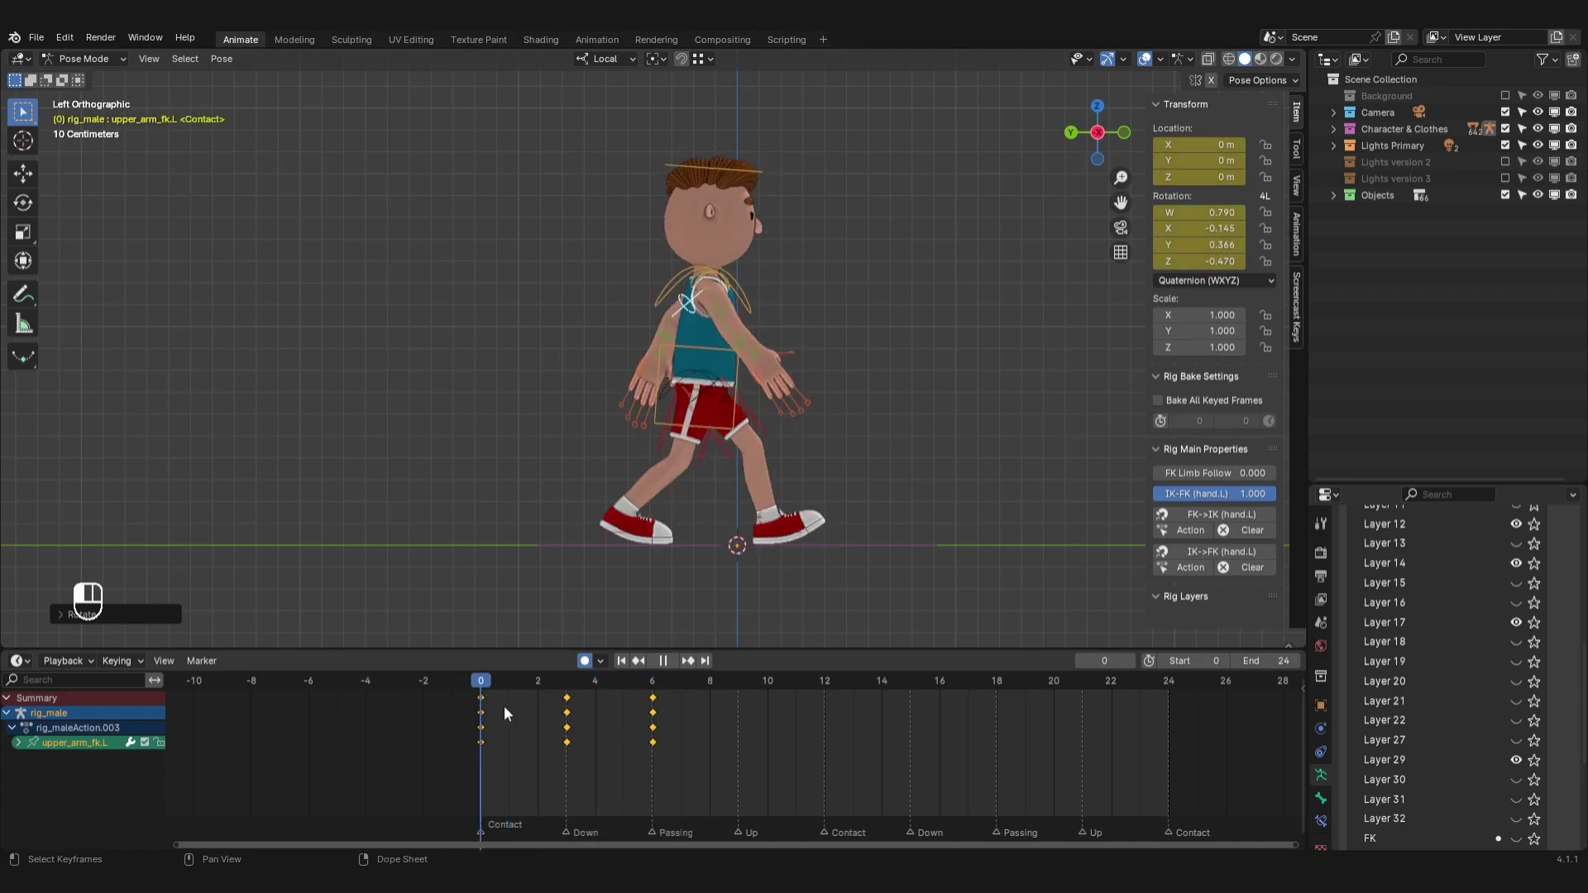
{"action": "key", "text": "space"}
{"action": "key", "text": "space"}
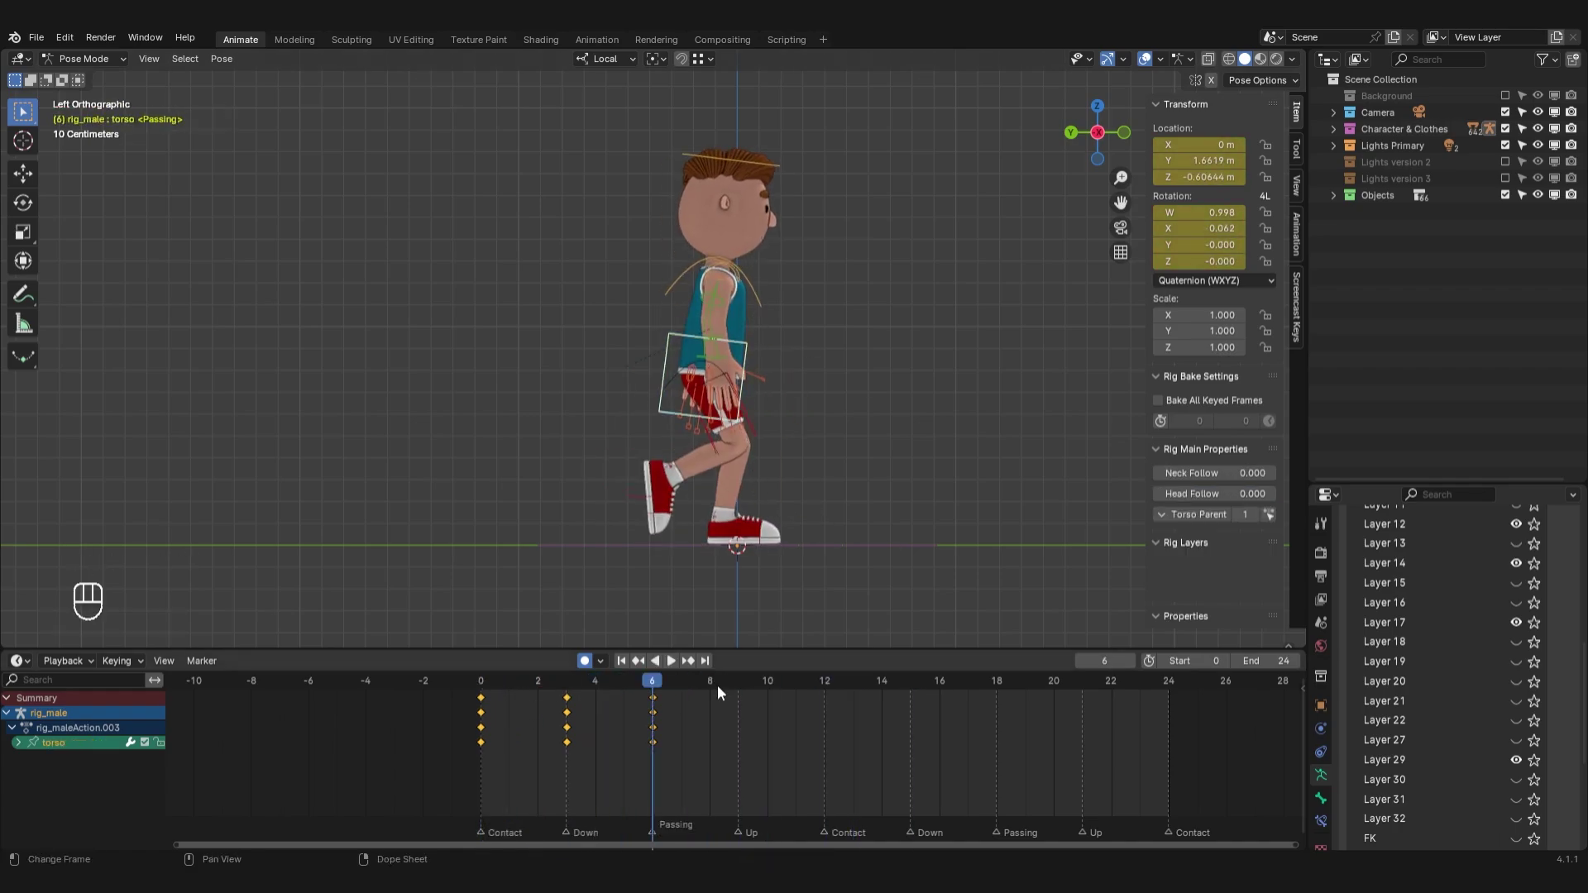
Tilt the torso more upright and raise it at frame 9 for the Up pose, to about Y 1.62 m, Z -0.32 m
{"action": "key", "text": "r"}
{"action": "left_click", "coordinate": [845, 394]}
{"action": "key", "text": "g"}
{"action": "left_click", "coordinate": [845, 390]}
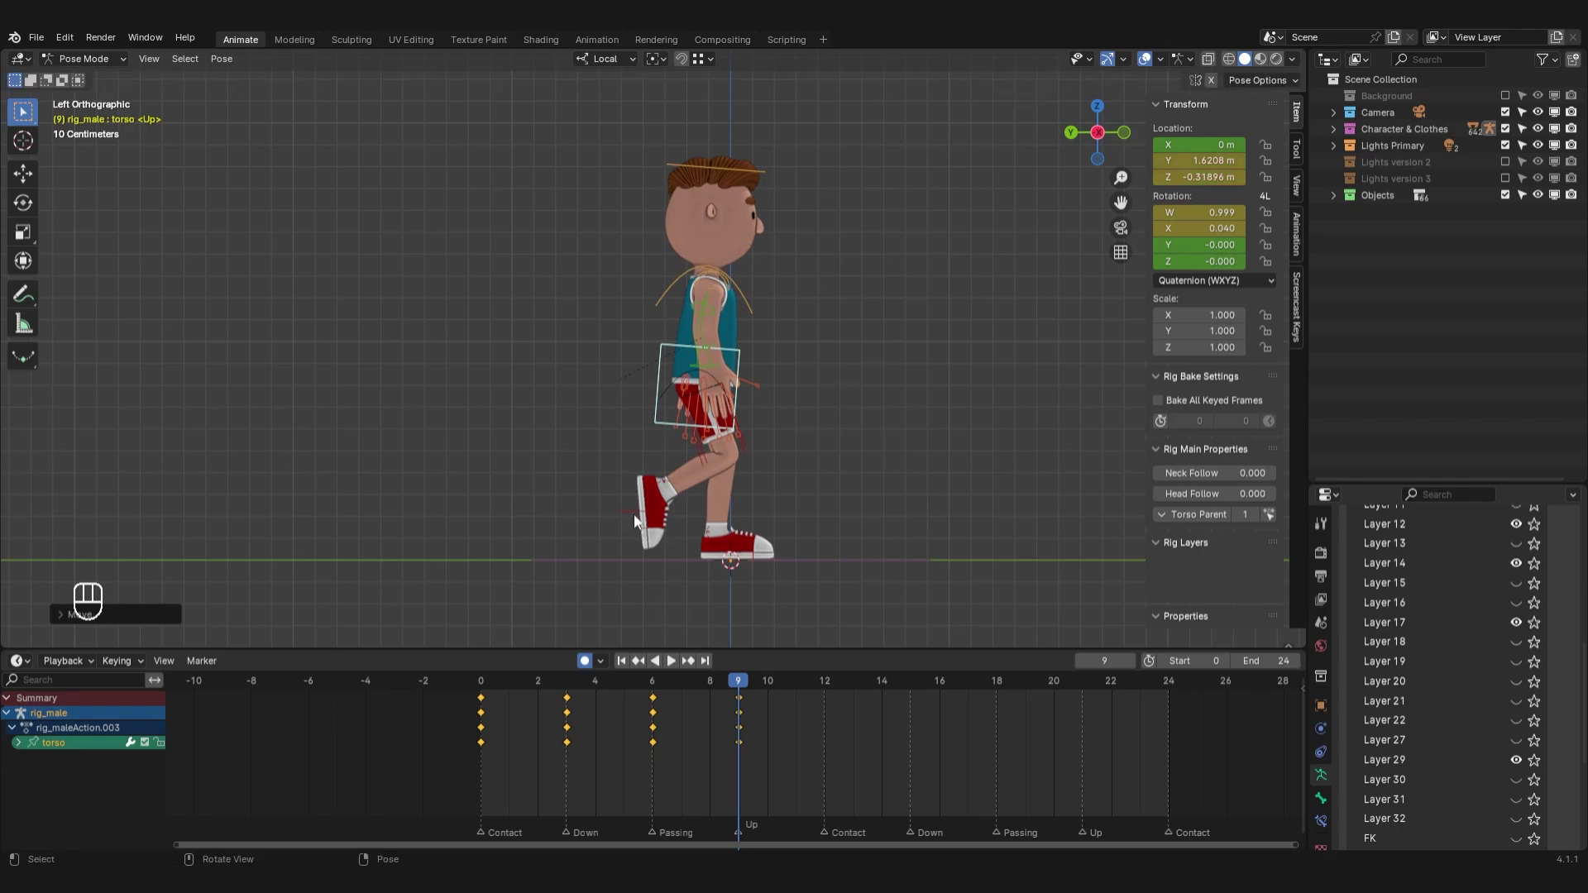
Slide the left foot IK control backward along its local Y axis at frame 9 so the foot trails the body
{"action": "left_click", "coordinate": [722, 546]}
{"action": "key", "text": "g"}
{"action": "key", "text": "y"}
{"action": "left_click", "coordinate": [689, 549]}
Rotate the left foot's heel IK control at frame 9 so the heel lifts off the ground
{"action": "key", "text": "KP_3"}
{"action": "key", "text": "KP_3"}
{"action": "scroll", "coordinate": [583, 542], "scroll_direction": "up", "scroll_amount": 5}
{"action": "left_click", "coordinate": [729, 546]}
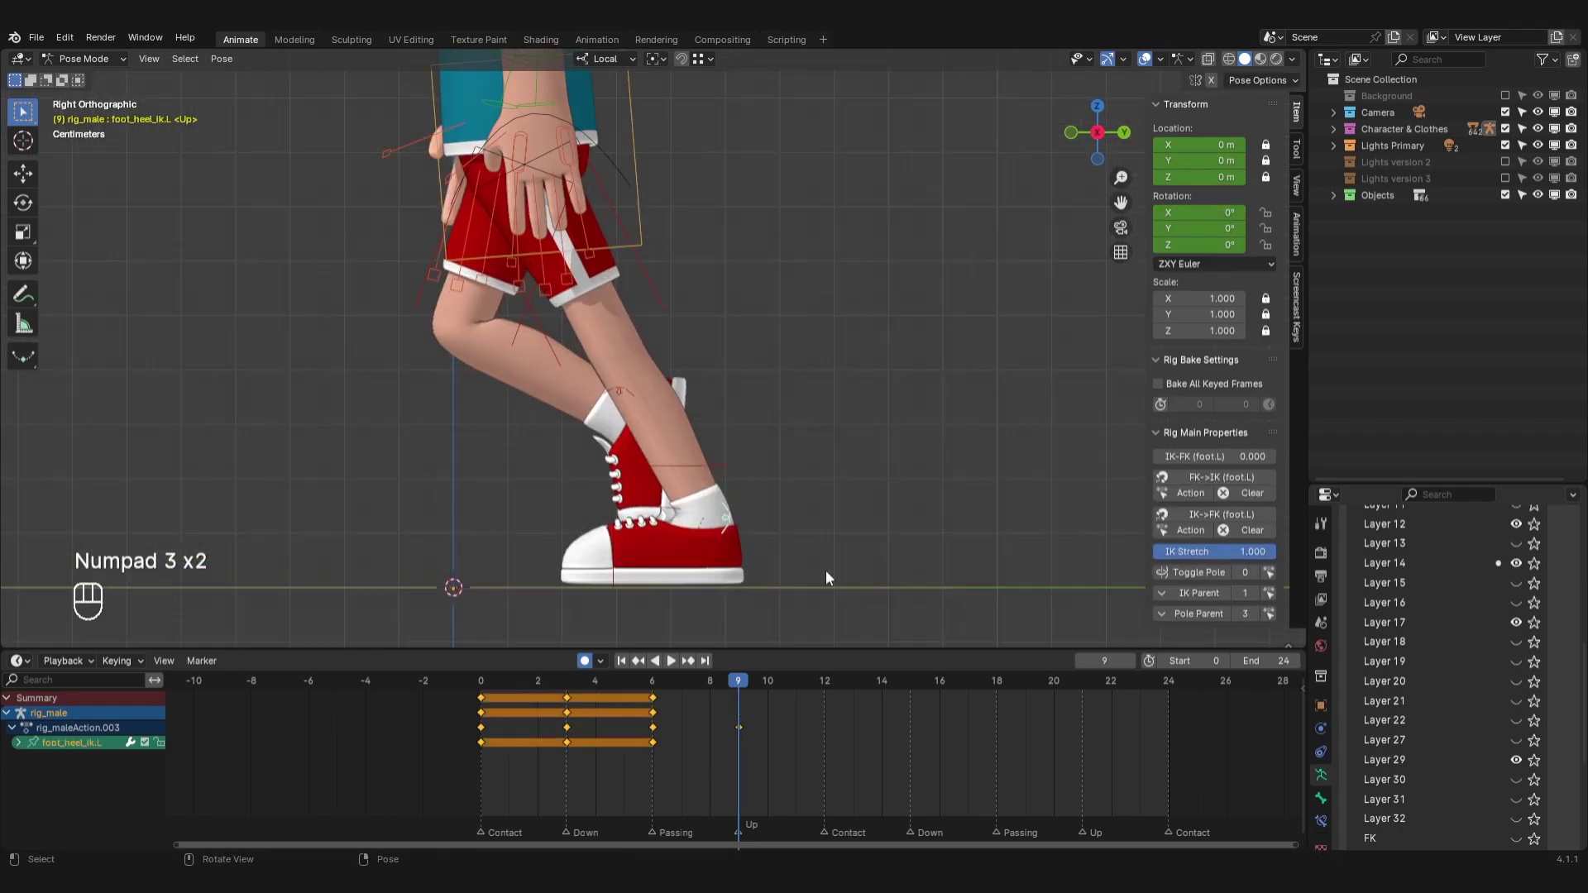
{"action": "key", "text": "r"}
{"action": "left_click", "coordinate": [821, 493]}
{"action": "scroll", "coordinate": [628, 513], "scroll_direction": "down", "scroll_amount": 5}
Bring the right foot IK control forward past the planted left leg at frame 9
{"action": "key", "text": "ctrl+KP_3"}
{"action": "left_click", "coordinate": [685, 506]}
{"action": "key", "text": "g"}
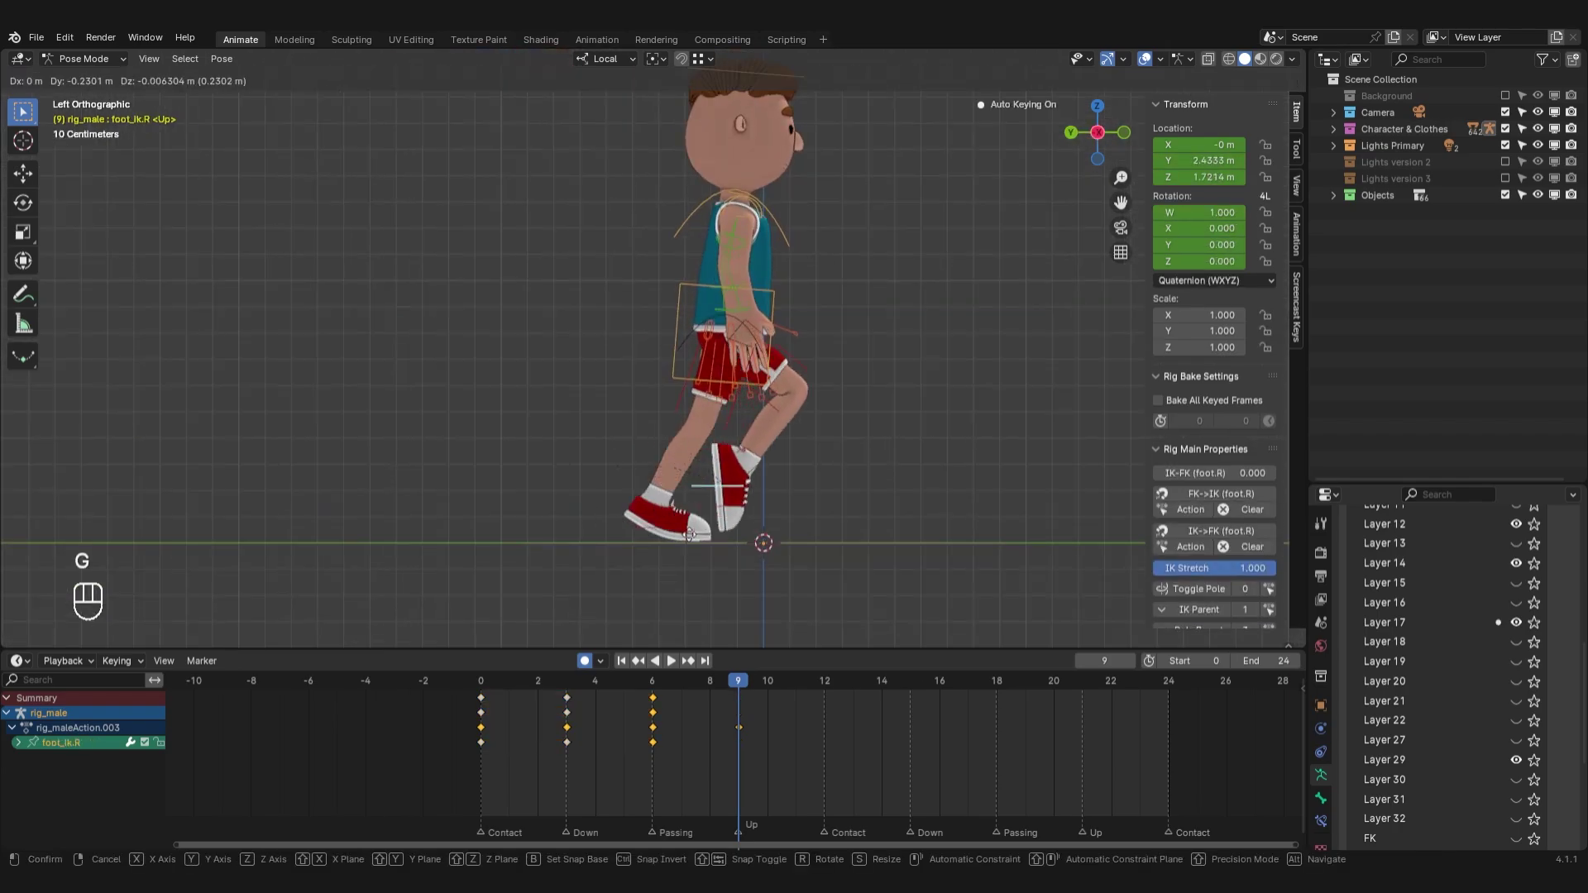
{"action": "left_click", "coordinate": [740, 498]}
Rotate the right foot's spin IK control at frame 9 so the toes point diagonally down and forward
{"action": "scroll", "coordinate": [737, 498], "scroll_direction": "up", "scroll_amount": 3}
{"action": "left_click", "coordinate": [753, 469]}
{"action": "key", "text": "r"}
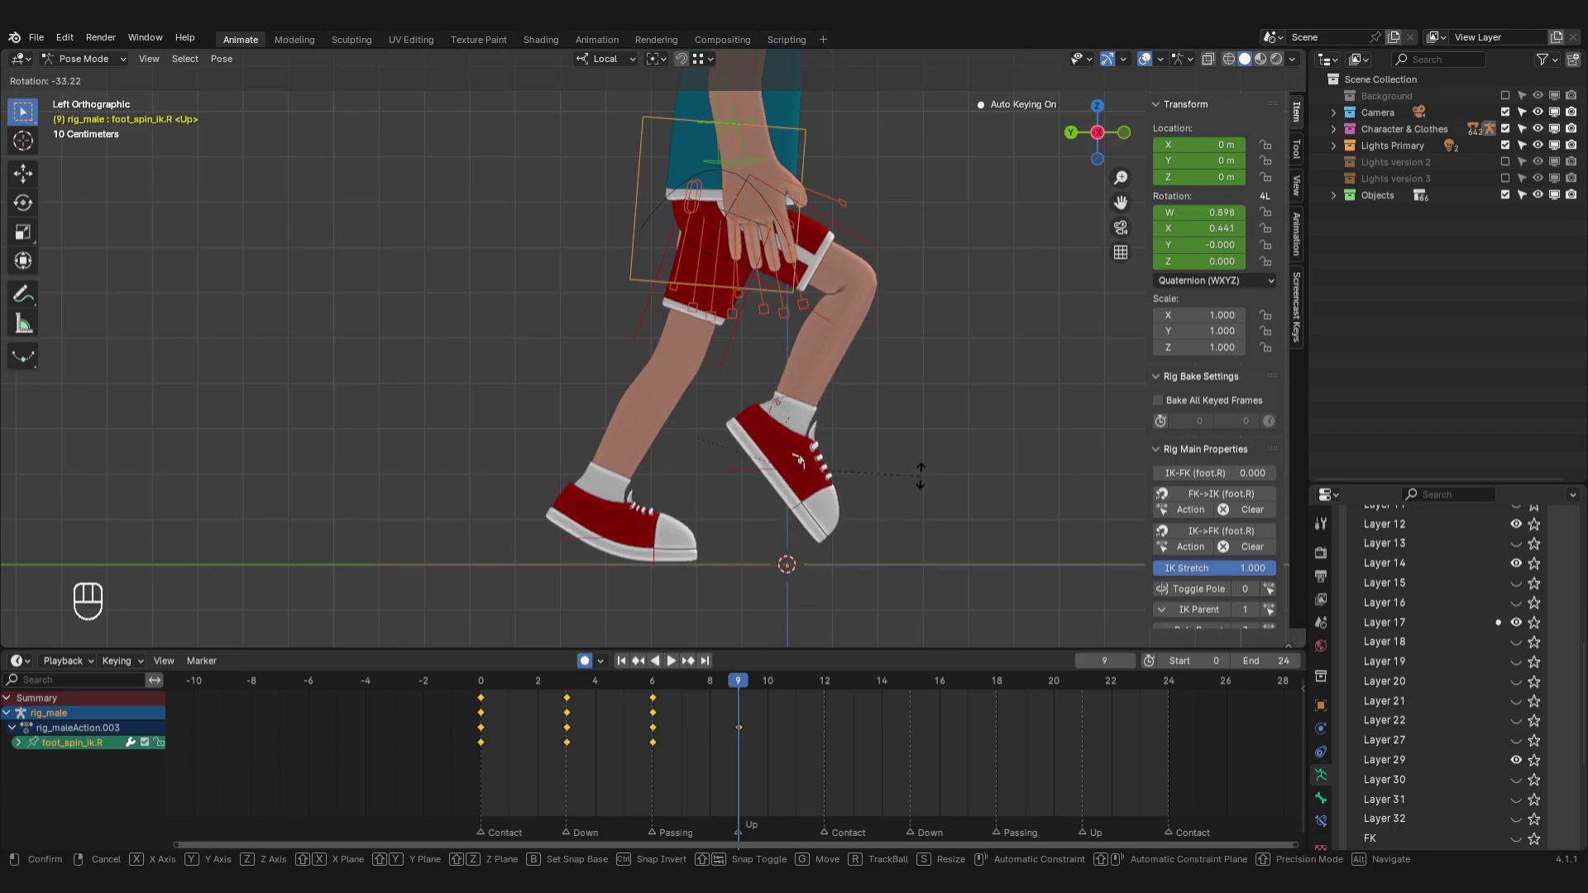
{"action": "left_click", "coordinate": [921, 476]}
Adjust the right foot IK control's position at frame 9 to about Y 1.62 m, Z 1.28 m
{"action": "left_click", "coordinate": [742, 470]}
{"action": "key", "text": "g"}
{"action": "left_click", "coordinate": [713, 485]}
{"action": "scroll", "coordinate": [893, 518], "scroll_direction": "down", "scroll_amount": 4}
{"action": "middle_click_drag", "start_coordinate": [894, 518], "coordinate": [810, 542], "text": "shift"}
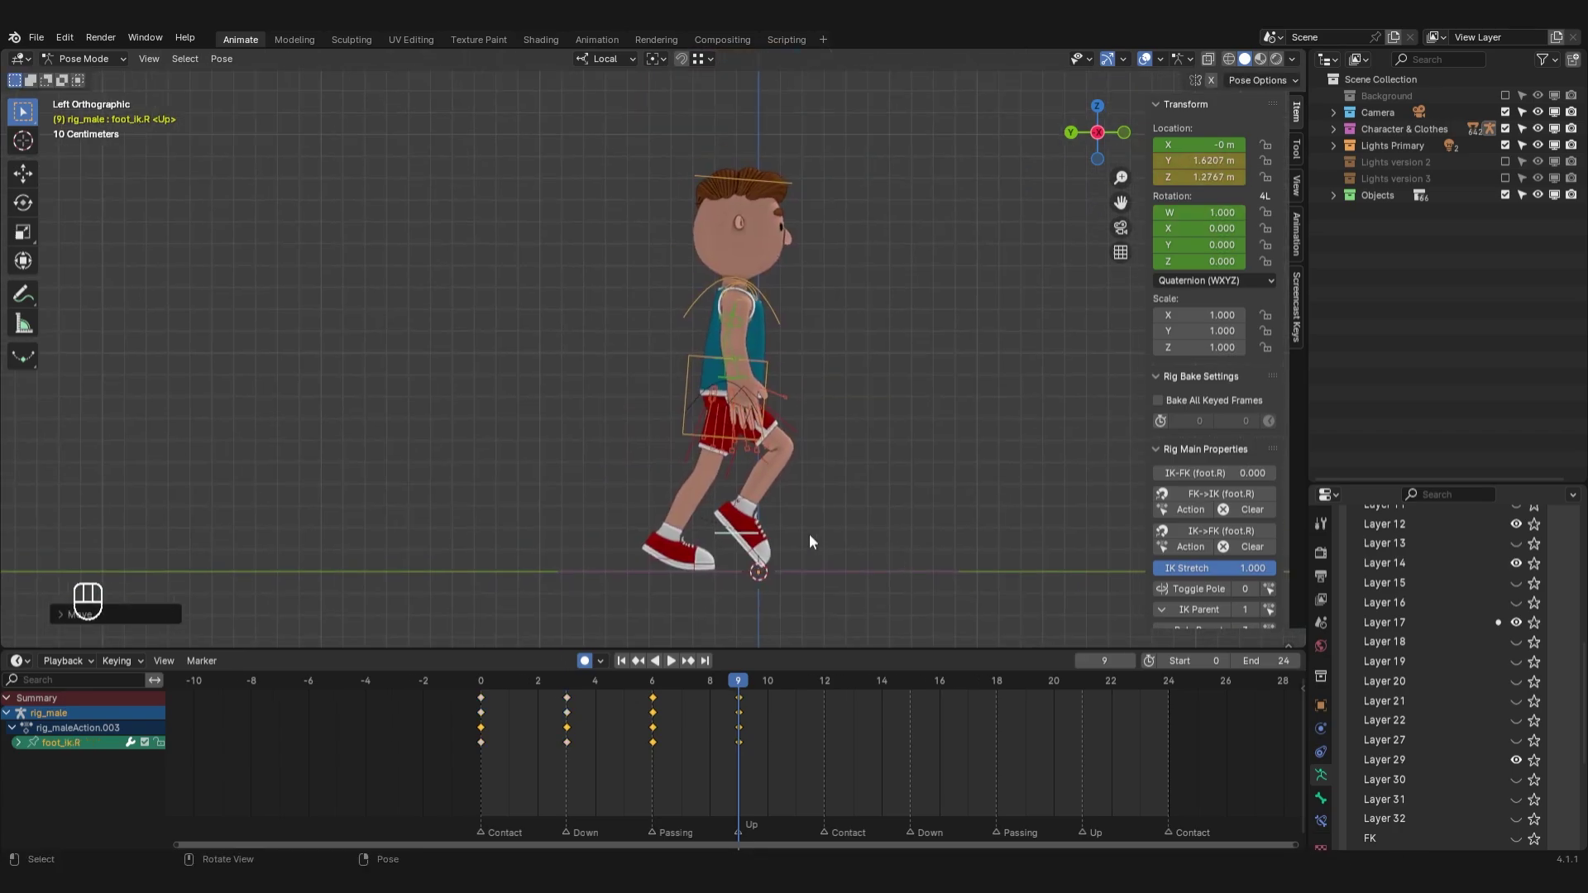
{"action": "scroll", "coordinate": [810, 542], "scroll_direction": "up", "scroll_amount": 1}
Swing the right upper arm backward at frame 9 and adjust the right forearm's rotation to follow it
{"action": "left_click", "coordinate": [757, 369]}
{"action": "middle_click_drag", "start_coordinate": [897, 405], "coordinate": [869, 436]}
{"action": "left_click", "coordinate": [750, 318]}
{"action": "key", "text": "ctrl+KP_3"}
{"action": "key", "text": "r"}
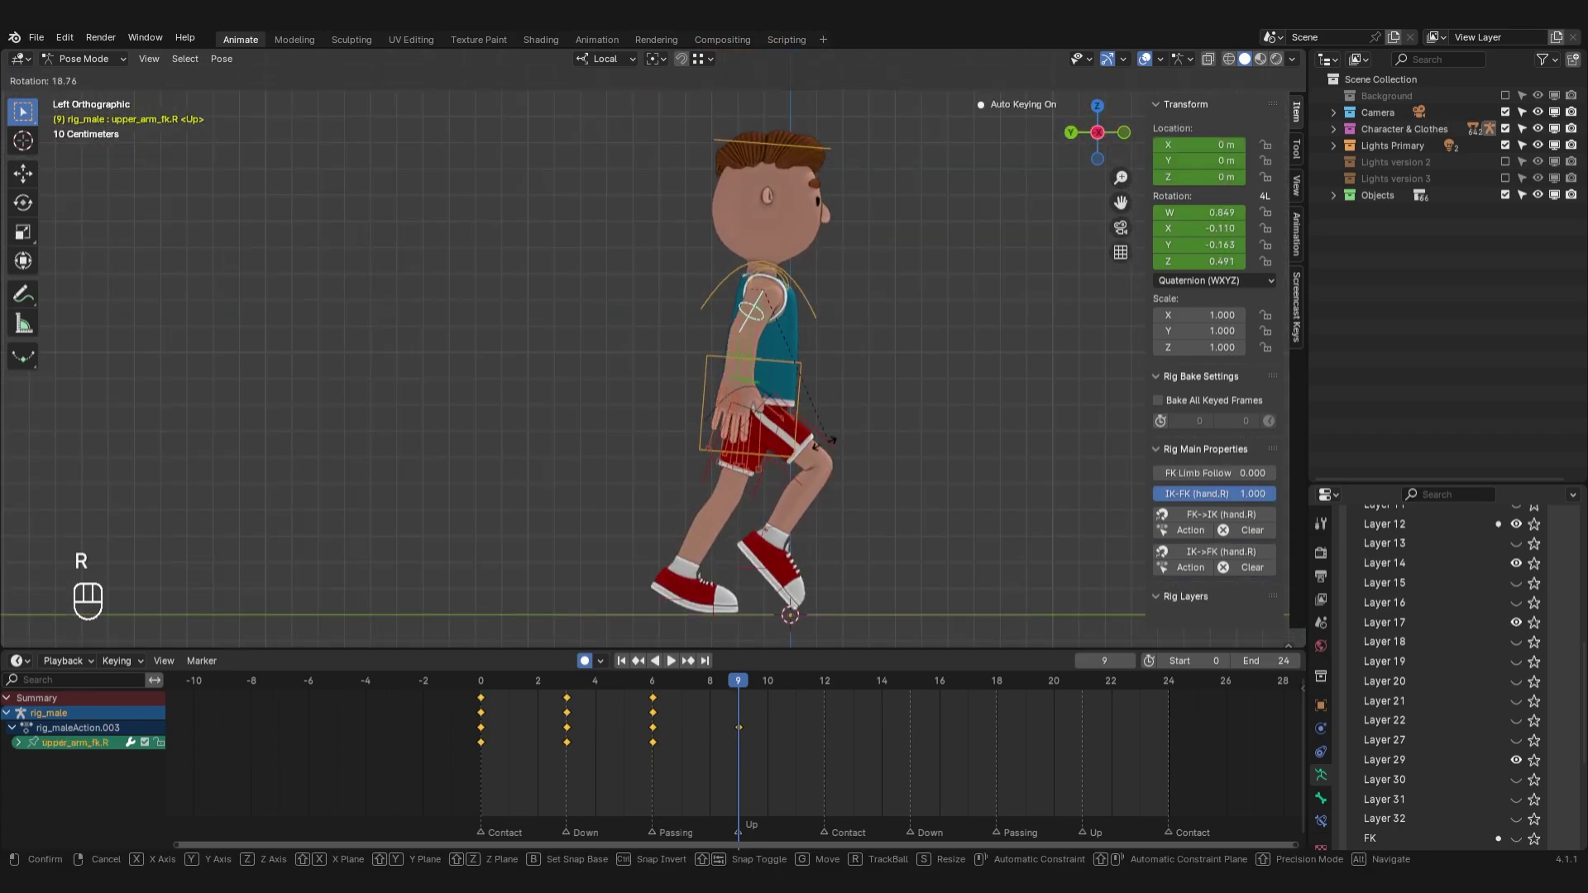
{"action": "left_click", "coordinate": [815, 443]}
{"action": "left_click", "coordinate": [737, 357]}
{"action": "key", "text": "r"}
{"action": "left_click", "coordinate": [765, 322]}
Refine the right upper arm's rotation at frame 9 from the top and side, comparing it with the earlier poses
{"action": "left_click", "coordinate": [743, 313]}
{"action": "key", "text": "KP_7"}
{"action": "key", "text": "r"}
{"action": "left_click", "coordinate": [786, 113]}
{"action": "left_click_drag", "start_coordinate": [738, 681], "coordinate": [528, 711]}
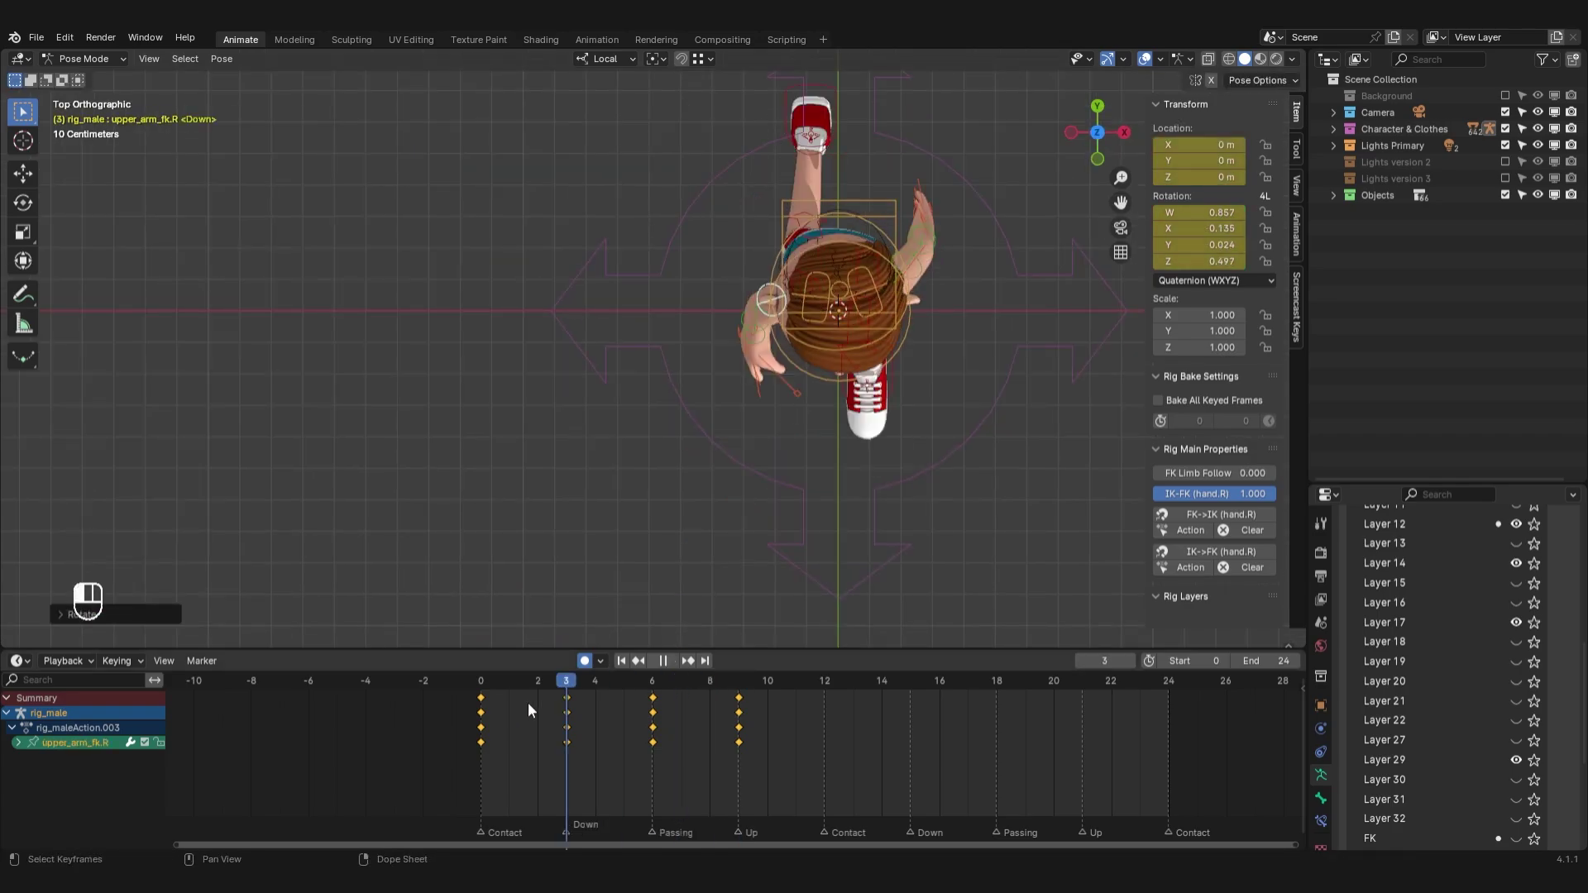
{"action": "key", "text": "Escape"}
{"action": "key", "text": "r"}
{"action": "key", "text": "ctrl+KP_3"}
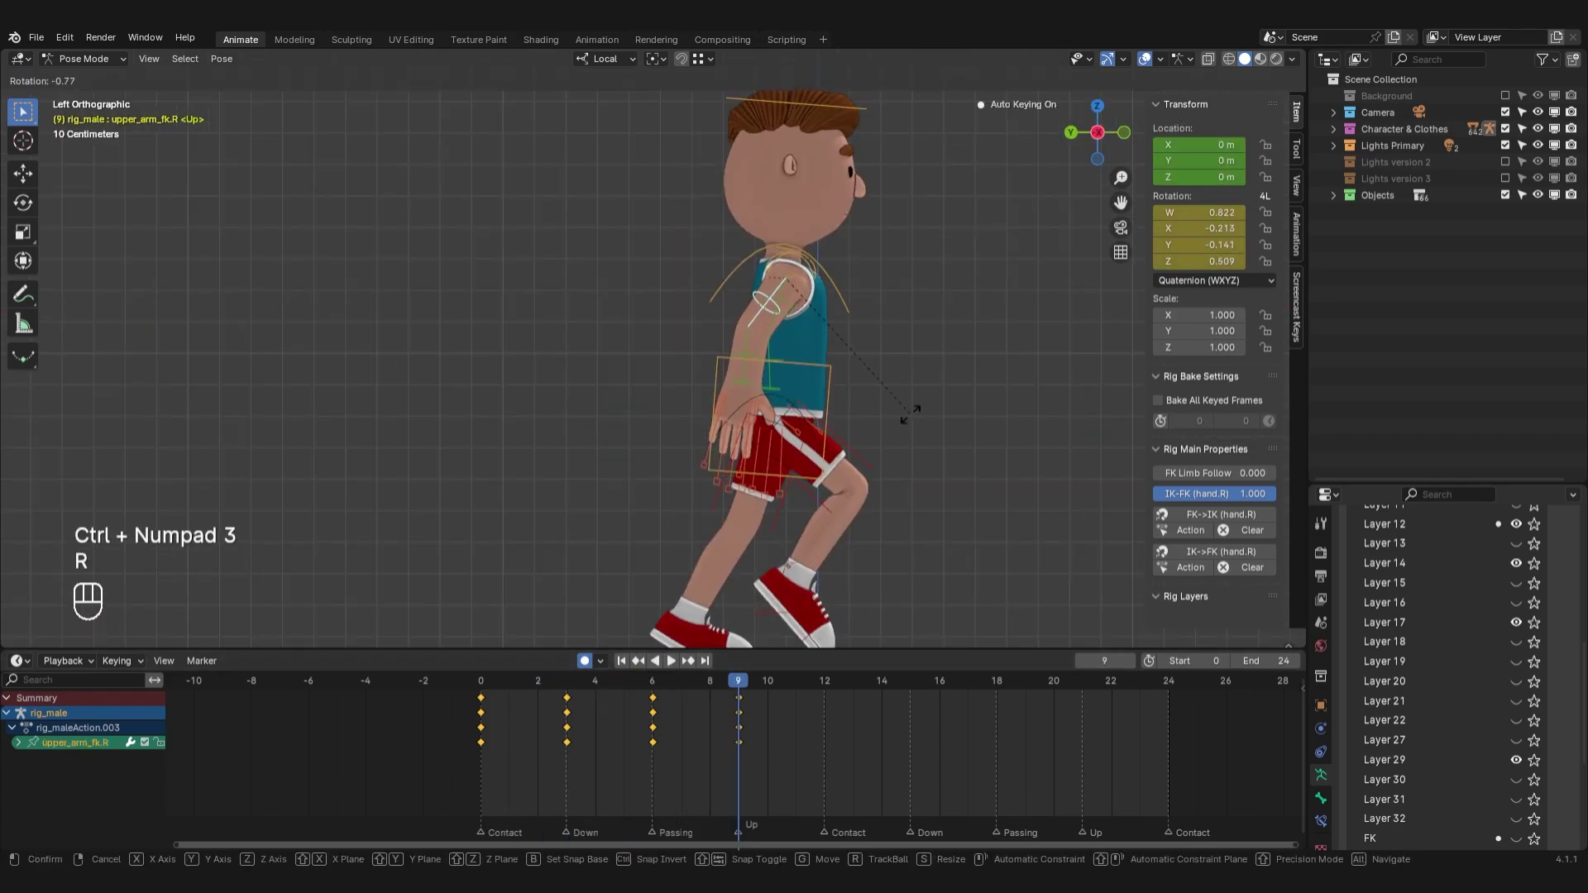
{"action": "left_click", "coordinate": [902, 426]}
Swing the left upper arm forward at frame 9 to oppose the right arm
{"action": "key", "text": "KP_3"}
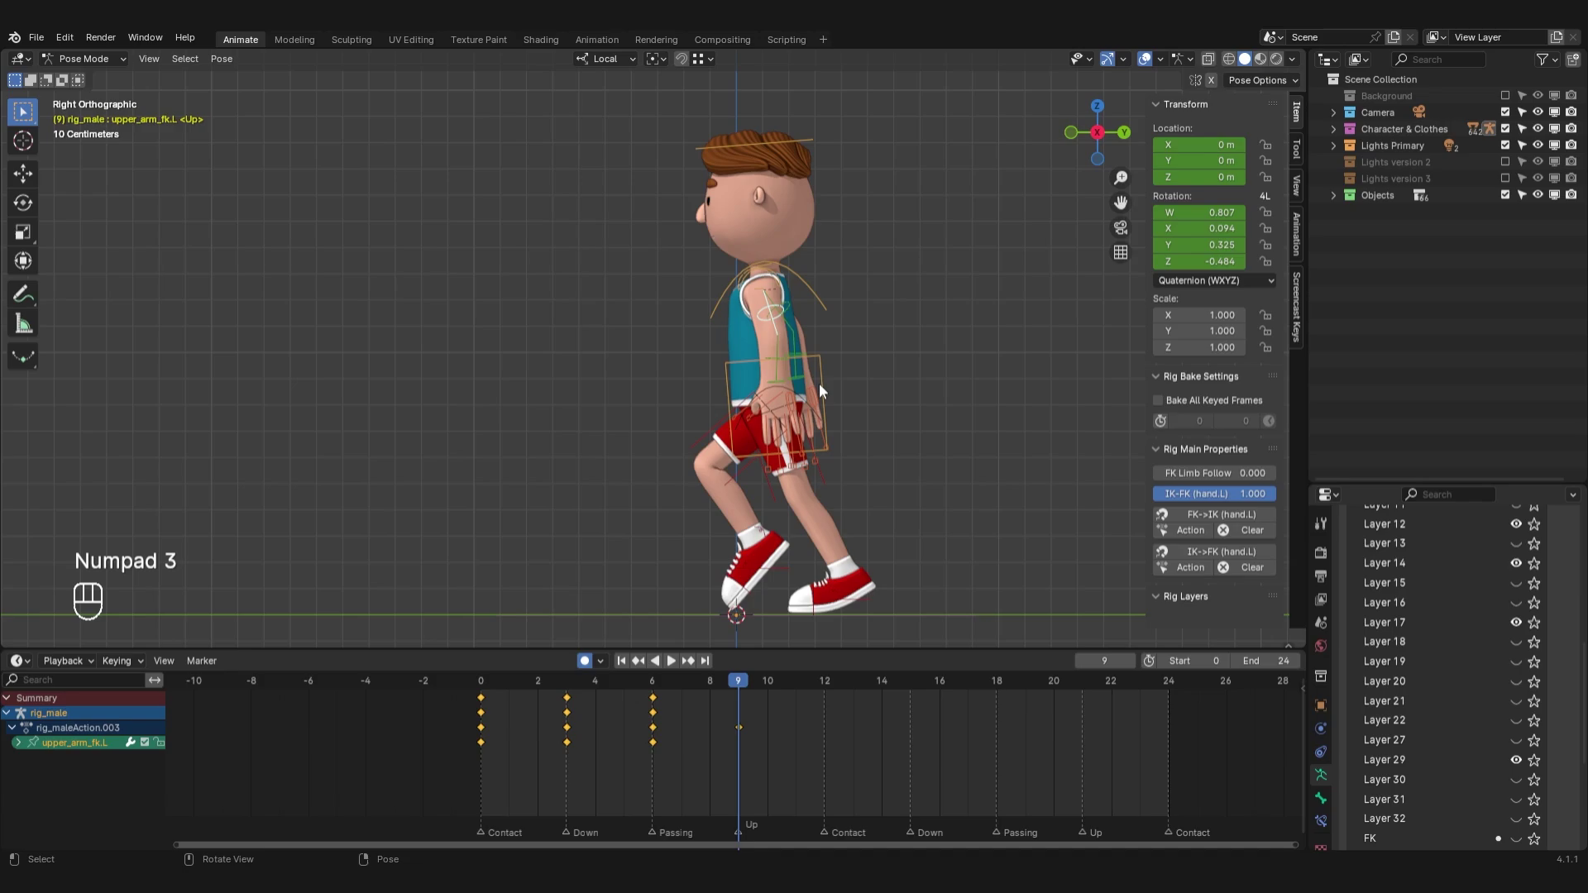
{"action": "left_click", "coordinate": [822, 390]}
{"action": "key", "text": "r"}
{"action": "key", "text": "r"}
{"action": "left_click", "coordinate": [784, 335]}
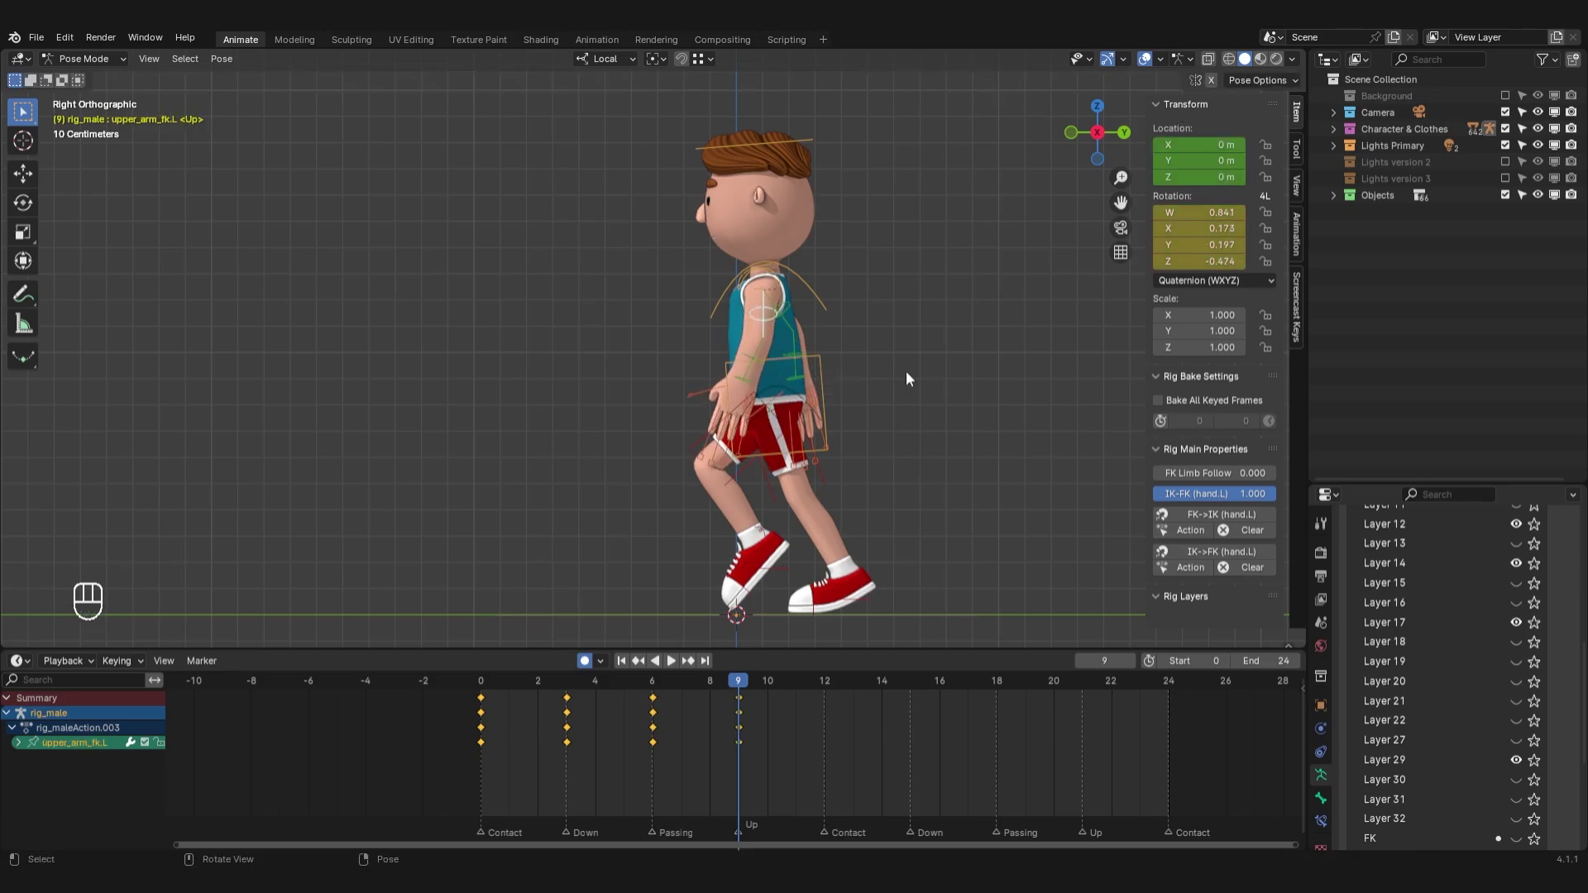
Turn the left upper arm about the vertical axis at frame 9
{"action": "key", "text": "KP_6"}
{"action": "key", "text": "KP_7"}
{"action": "key", "text": "r"}
{"action": "left_click", "coordinate": [913, 325]}
{"action": "key", "text": "ctrl+KP_3"}
{"action": "key", "text": "KP_1"}
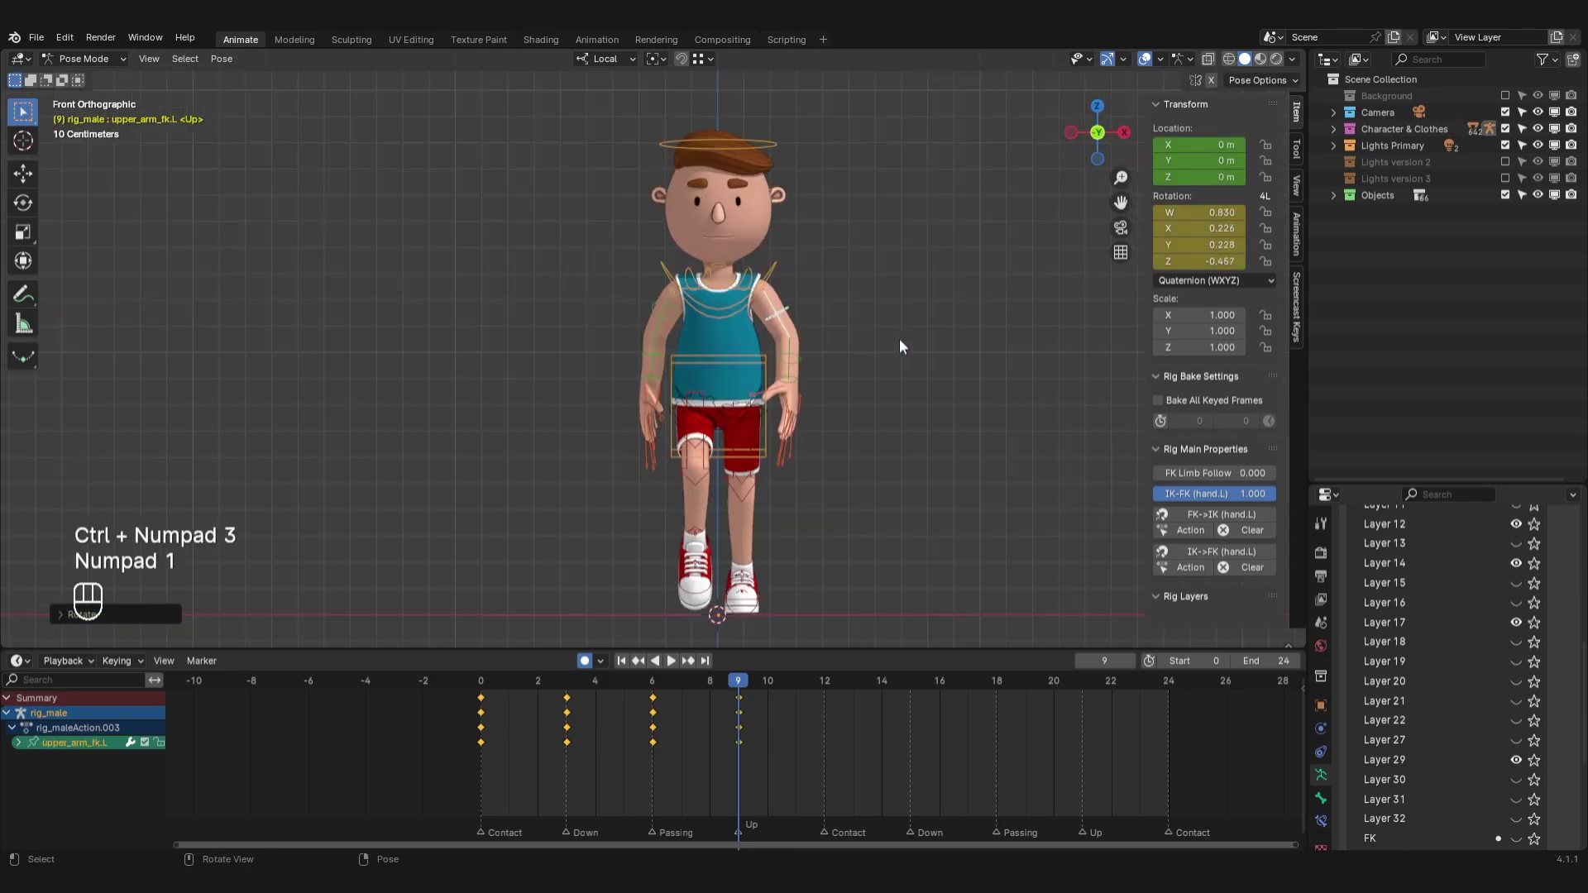
{"action": "key", "text": "r"}
{"action": "right_click", "coordinate": [856, 409]}
Fine-tune the left upper arm's forward swing at frame 9, as seen from the side
{"action": "key", "text": "ctrl+KP_3"}
{"action": "key", "text": "r"}
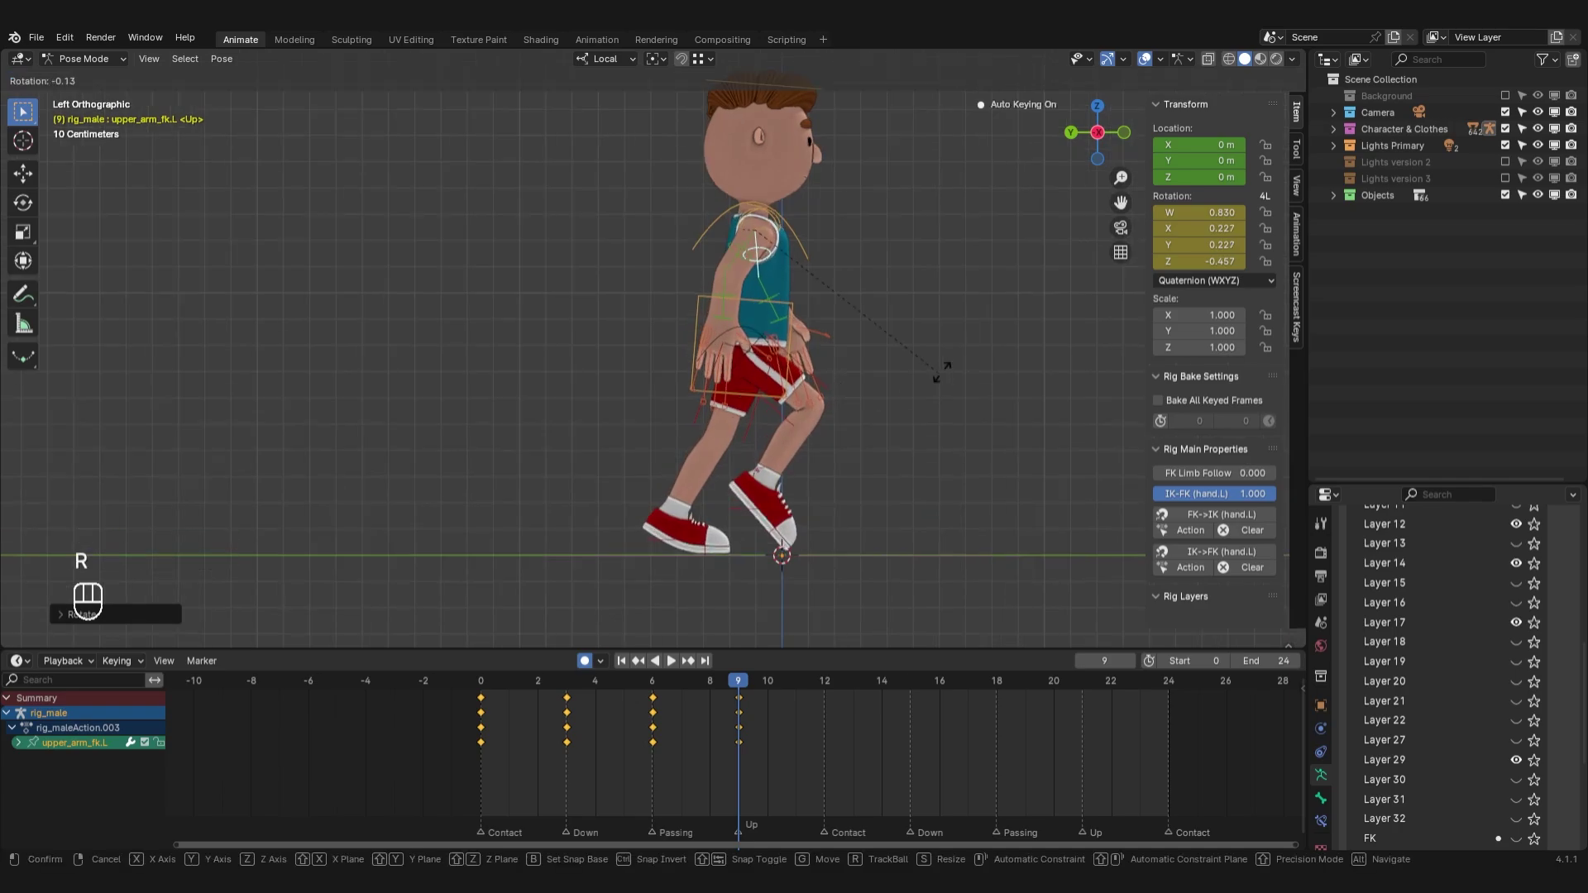
{"action": "left_click", "coordinate": [936, 354]}
{"action": "middle_click_drag", "start_coordinate": [965, 374], "coordinate": [911, 414], "text": "shift"}
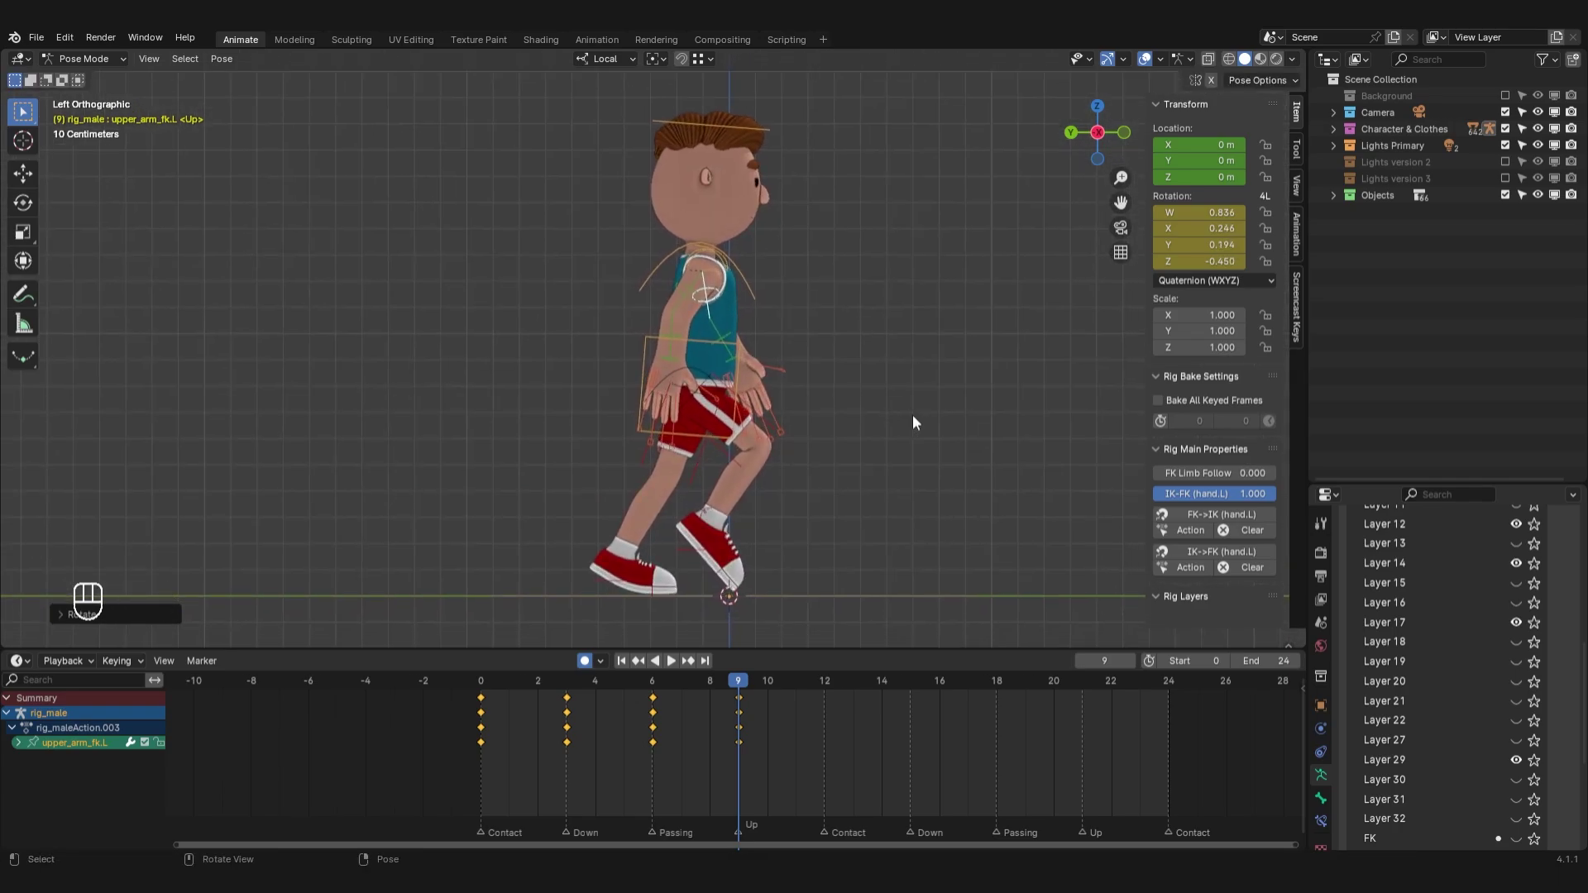
Limit the timeline preview range to frames 0 to 12 and play the loop to review the half cycle
{"action": "key", "text": "p"}
{"action": "left_click_drag", "start_coordinate": [739, 790], "coordinate": [483, 701]}
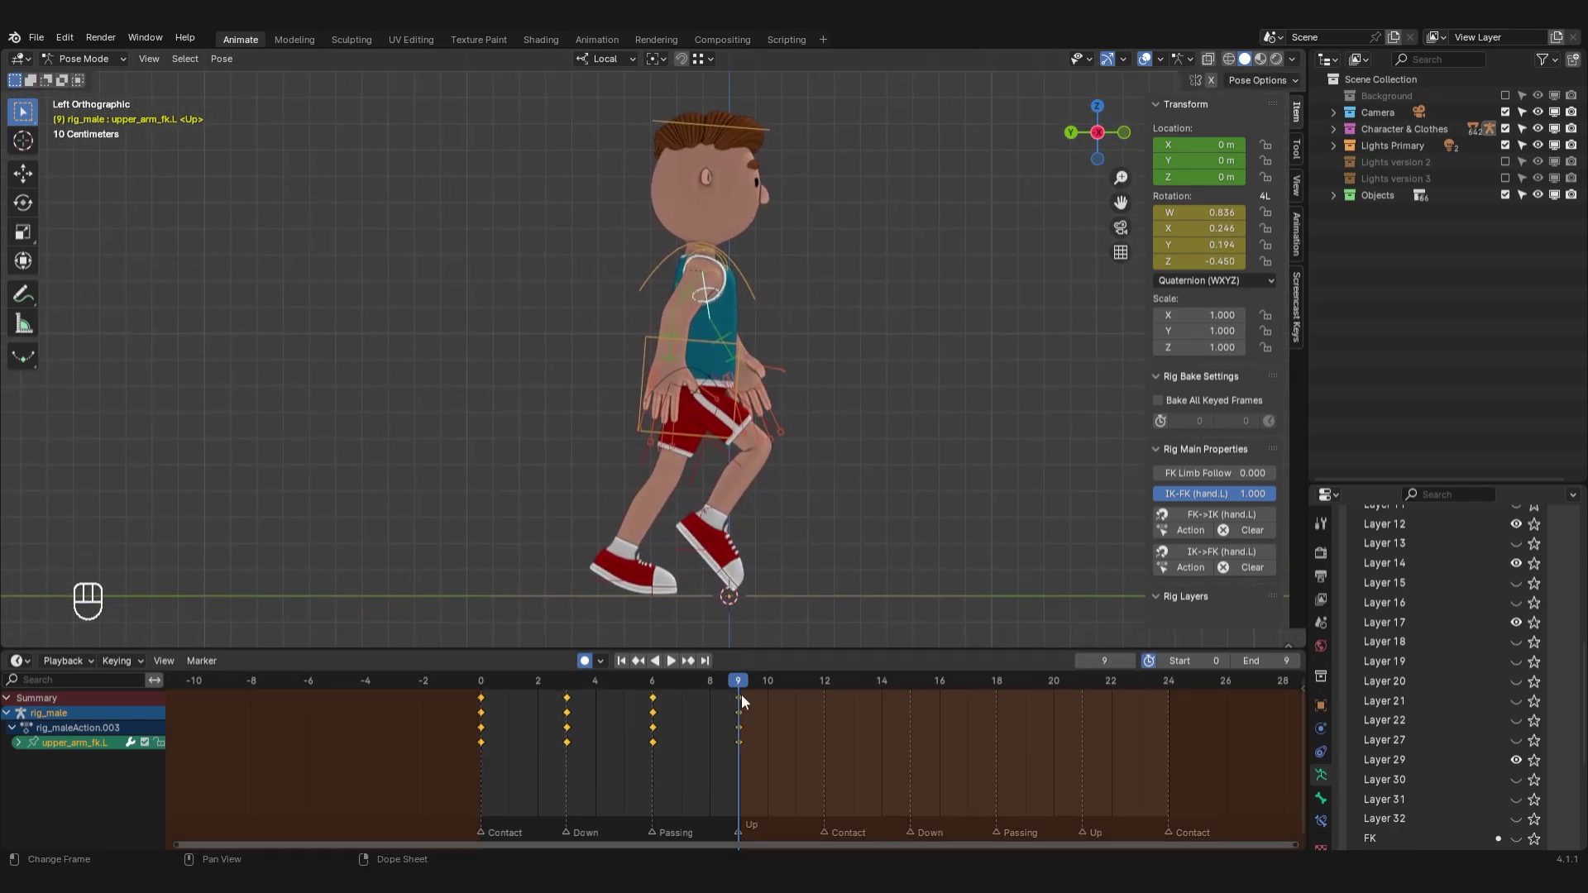
{"action": "left_click_drag", "start_coordinate": [828, 813], "coordinate": [488, 703]}
{"action": "key", "text": "space"}
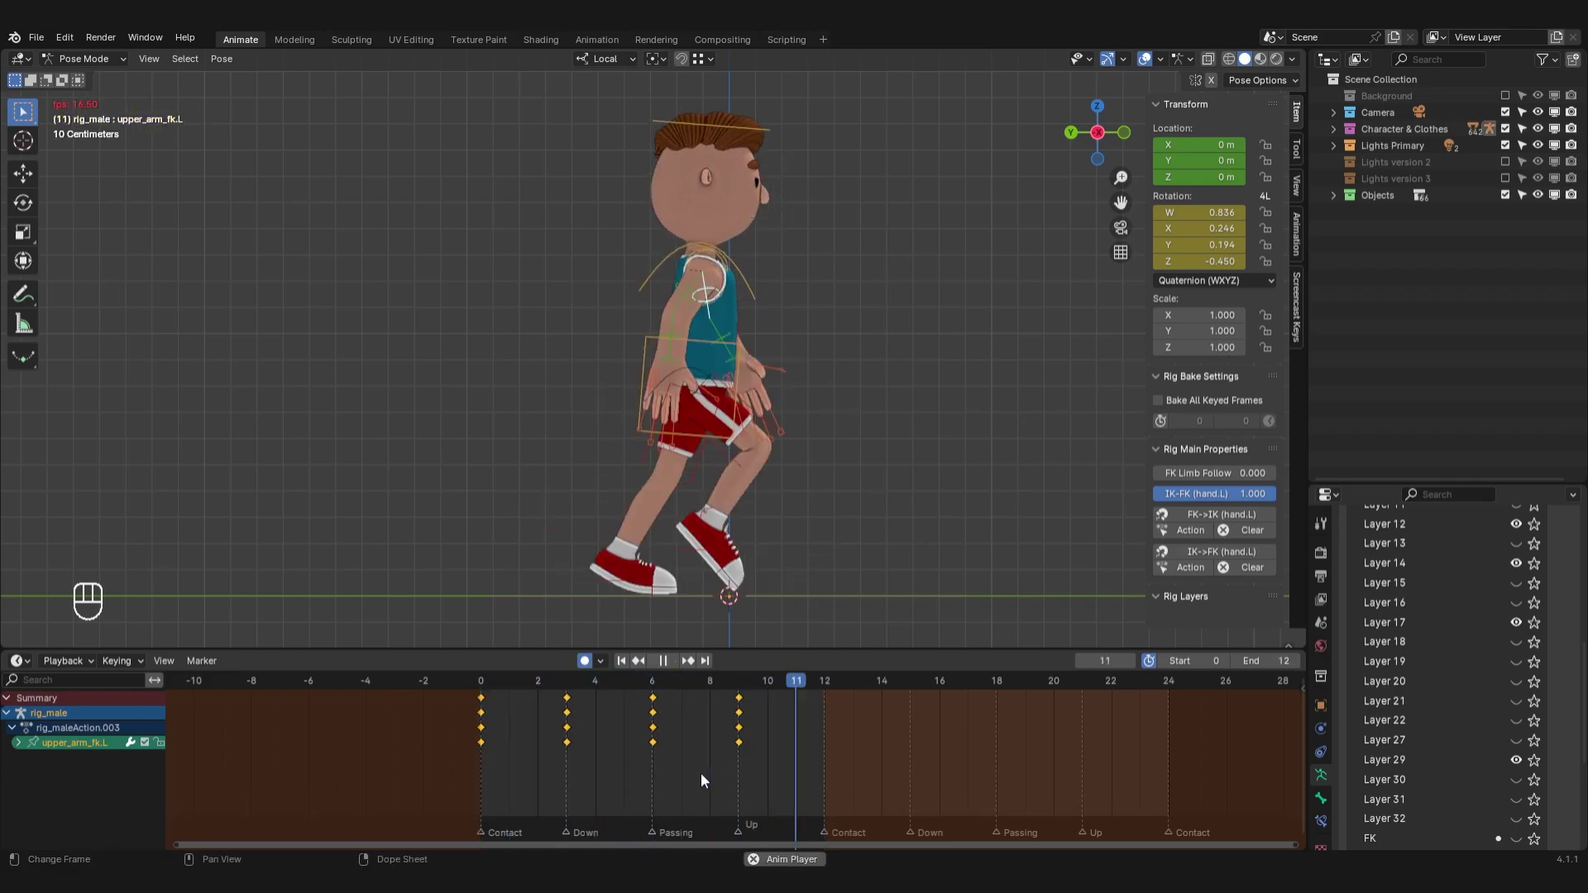
{"action": "key", "text": "space"}
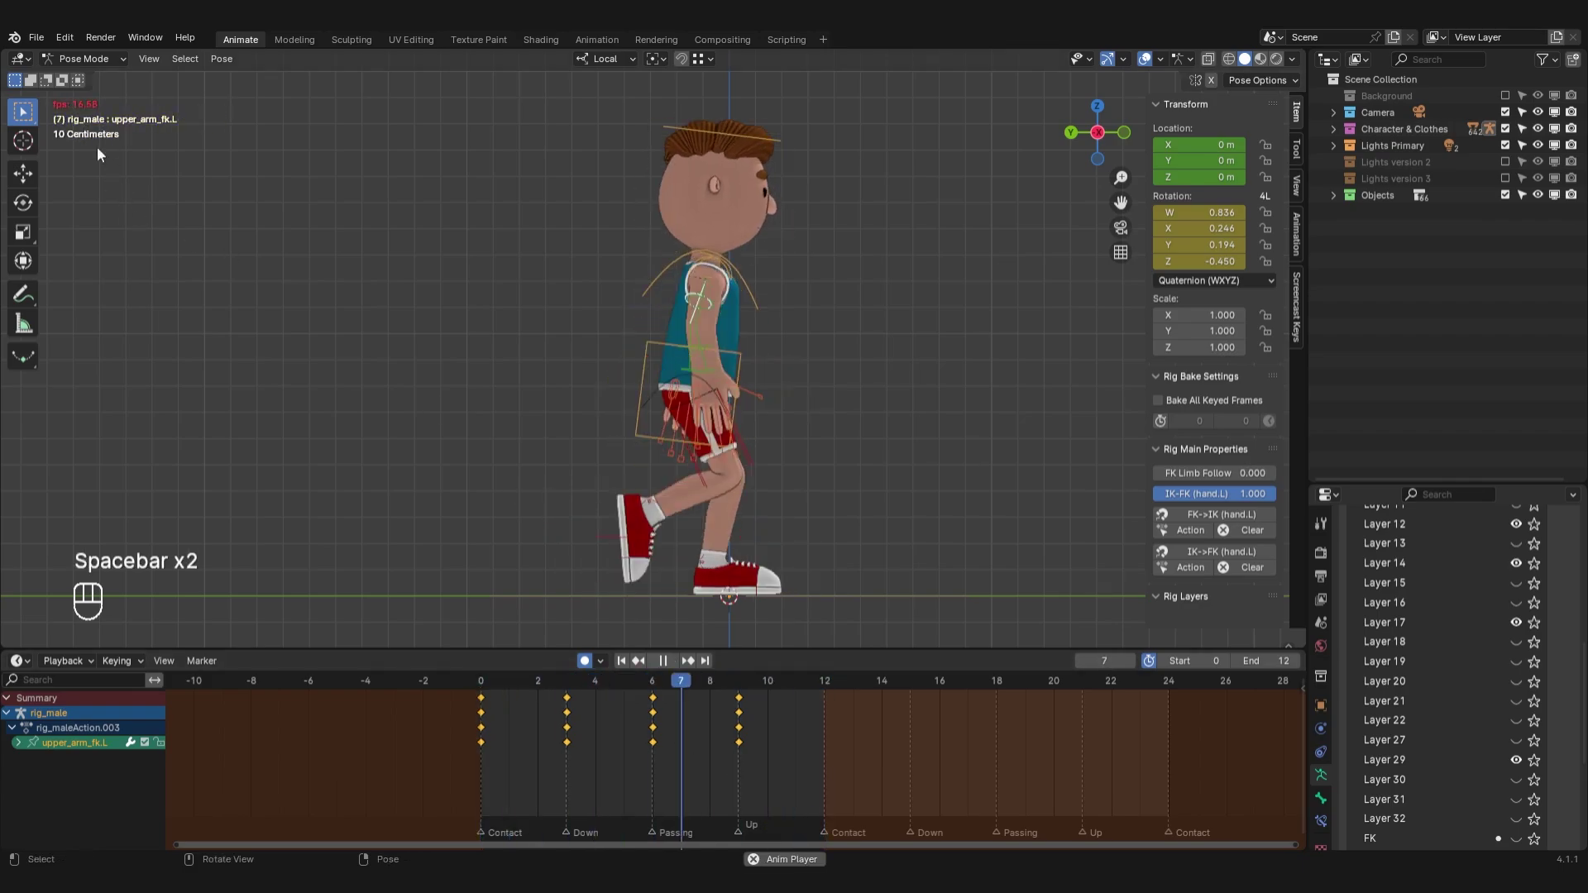
Set the playback sync mode to Play Every Frame
{"action": "left_click", "coordinate": [63, 660]}
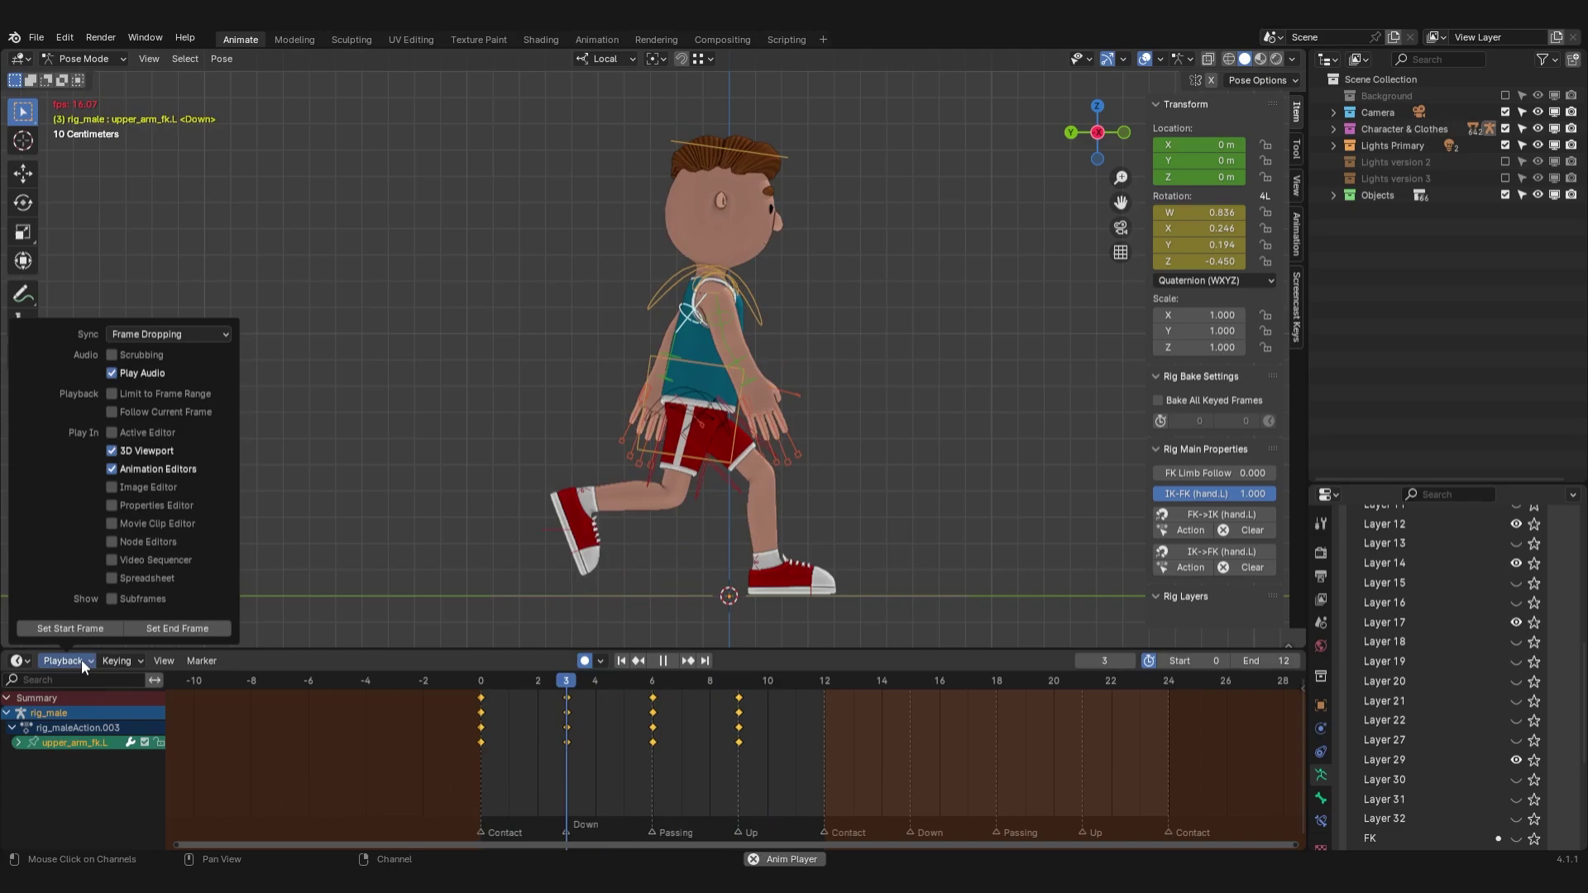
{"action": "left_click", "coordinate": [175, 336]}
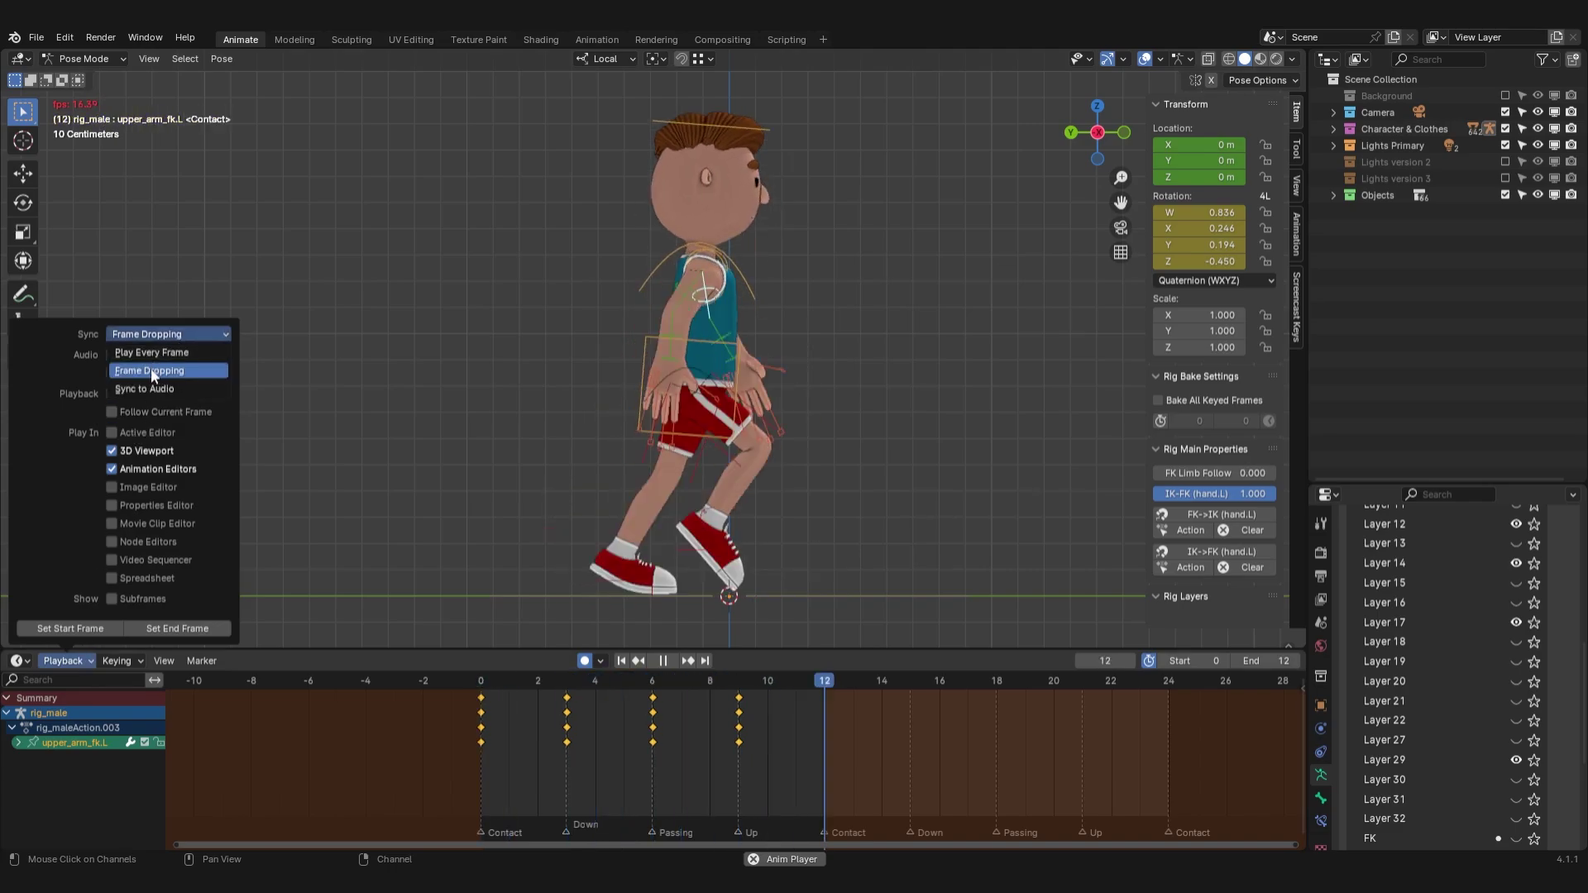
{"action": "left_click", "coordinate": [160, 351]}
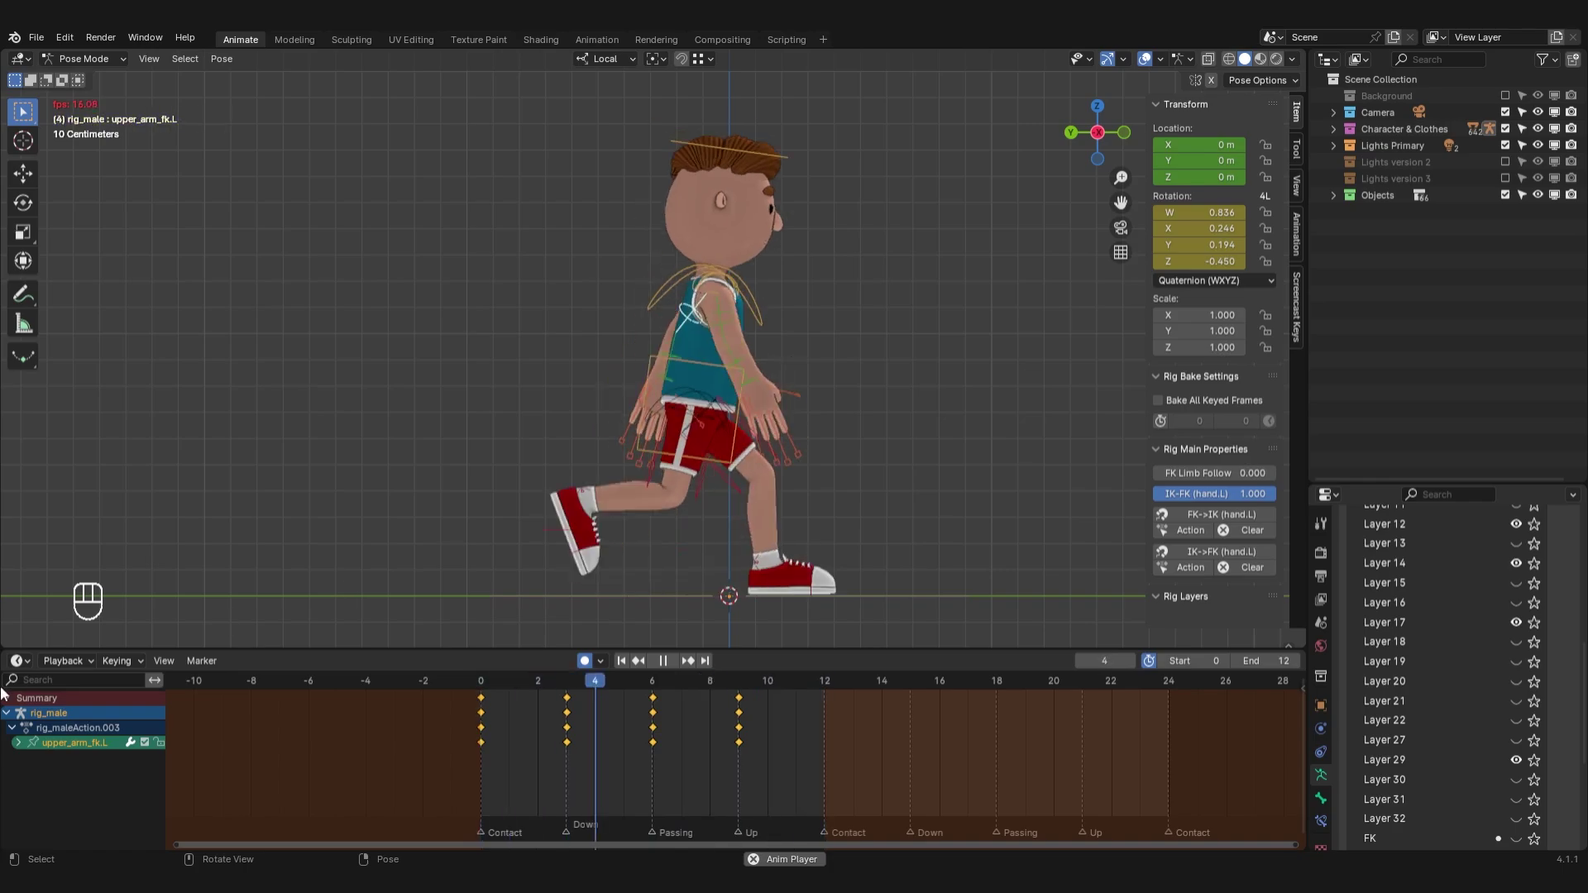
Reopen the playback sync mode choices and stop the animation
{"action": "left_click", "coordinate": [62, 660]}
{"action": "left_click", "coordinate": [141, 332]}
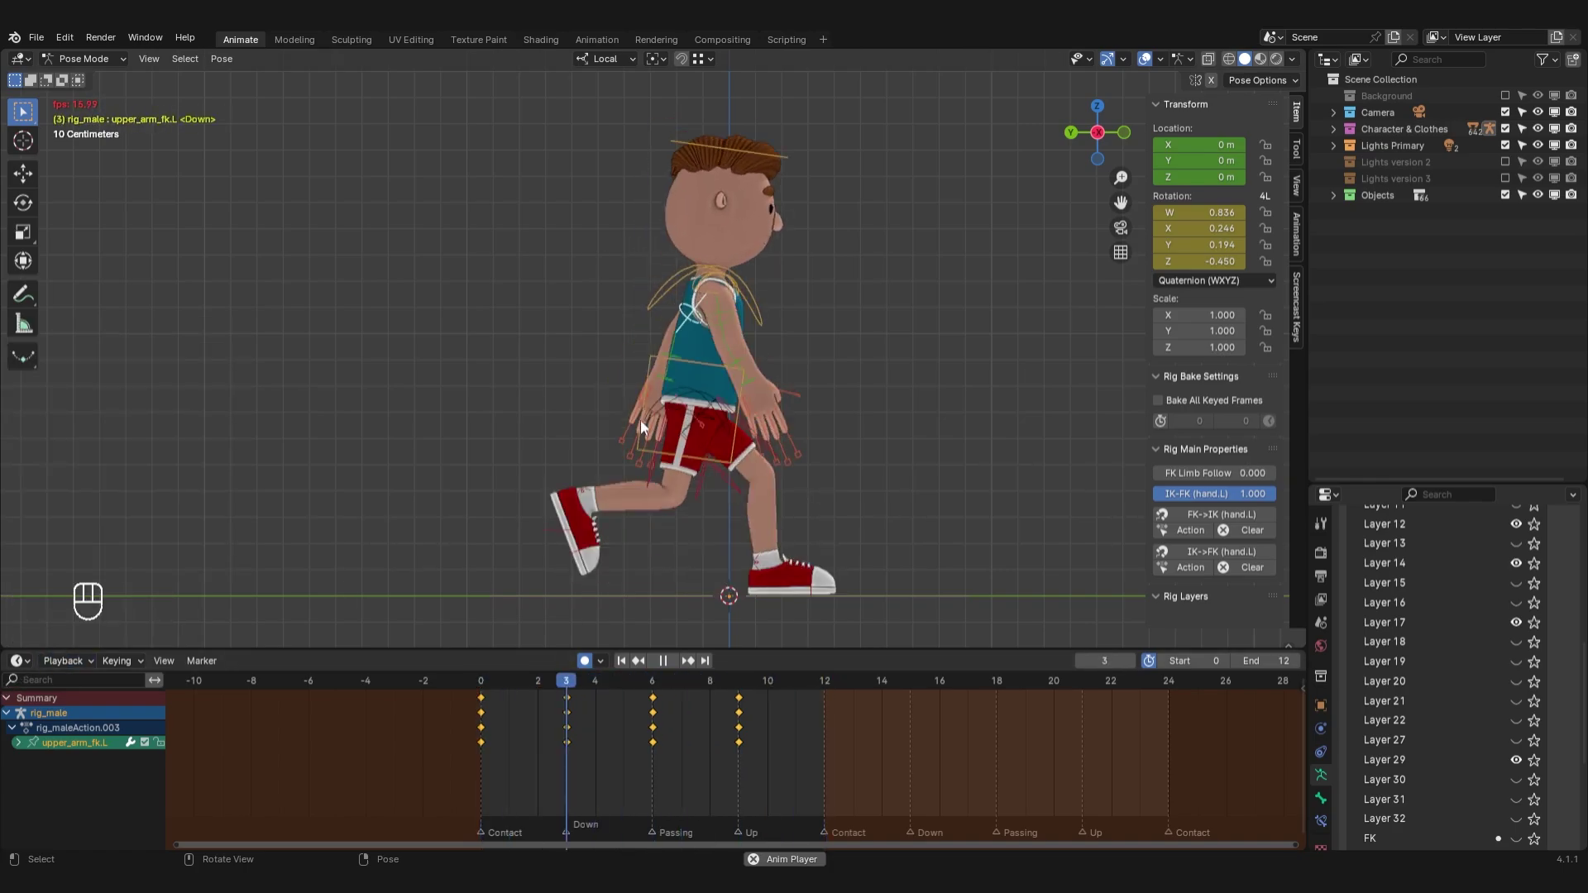
{"action": "key", "text": "space"}
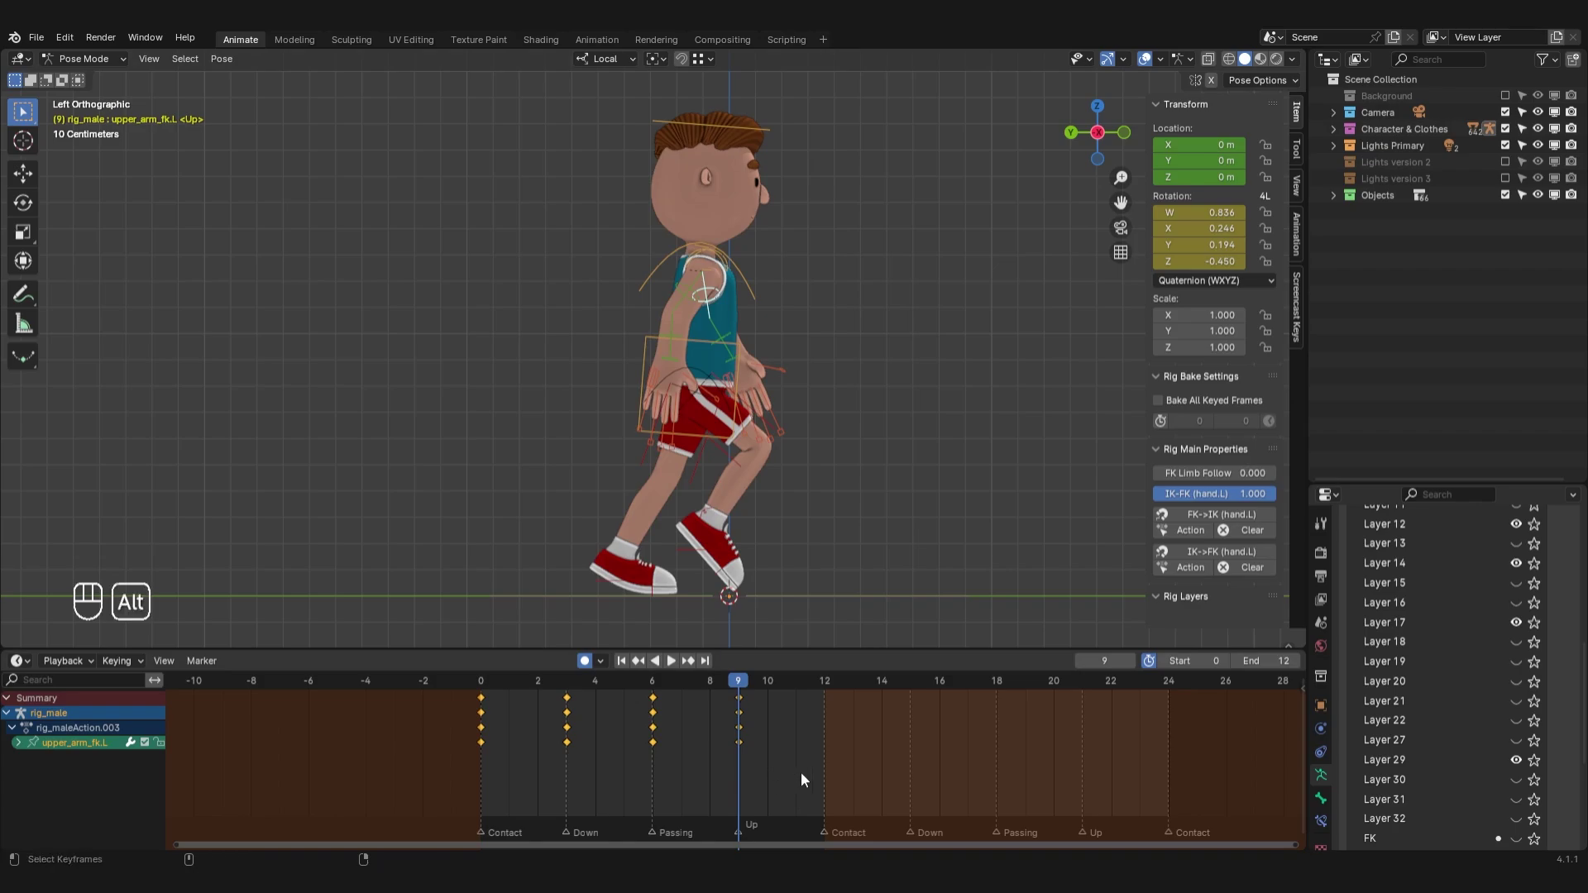
Clear the preview range and key location and rotation for all rig controls at frame 9
{"action": "key", "text": "alt+p"}
{"action": "key", "text": "a"}
{"action": "scroll", "coordinate": [756, 781], "scroll_direction": "down", "scroll_amount": 1}
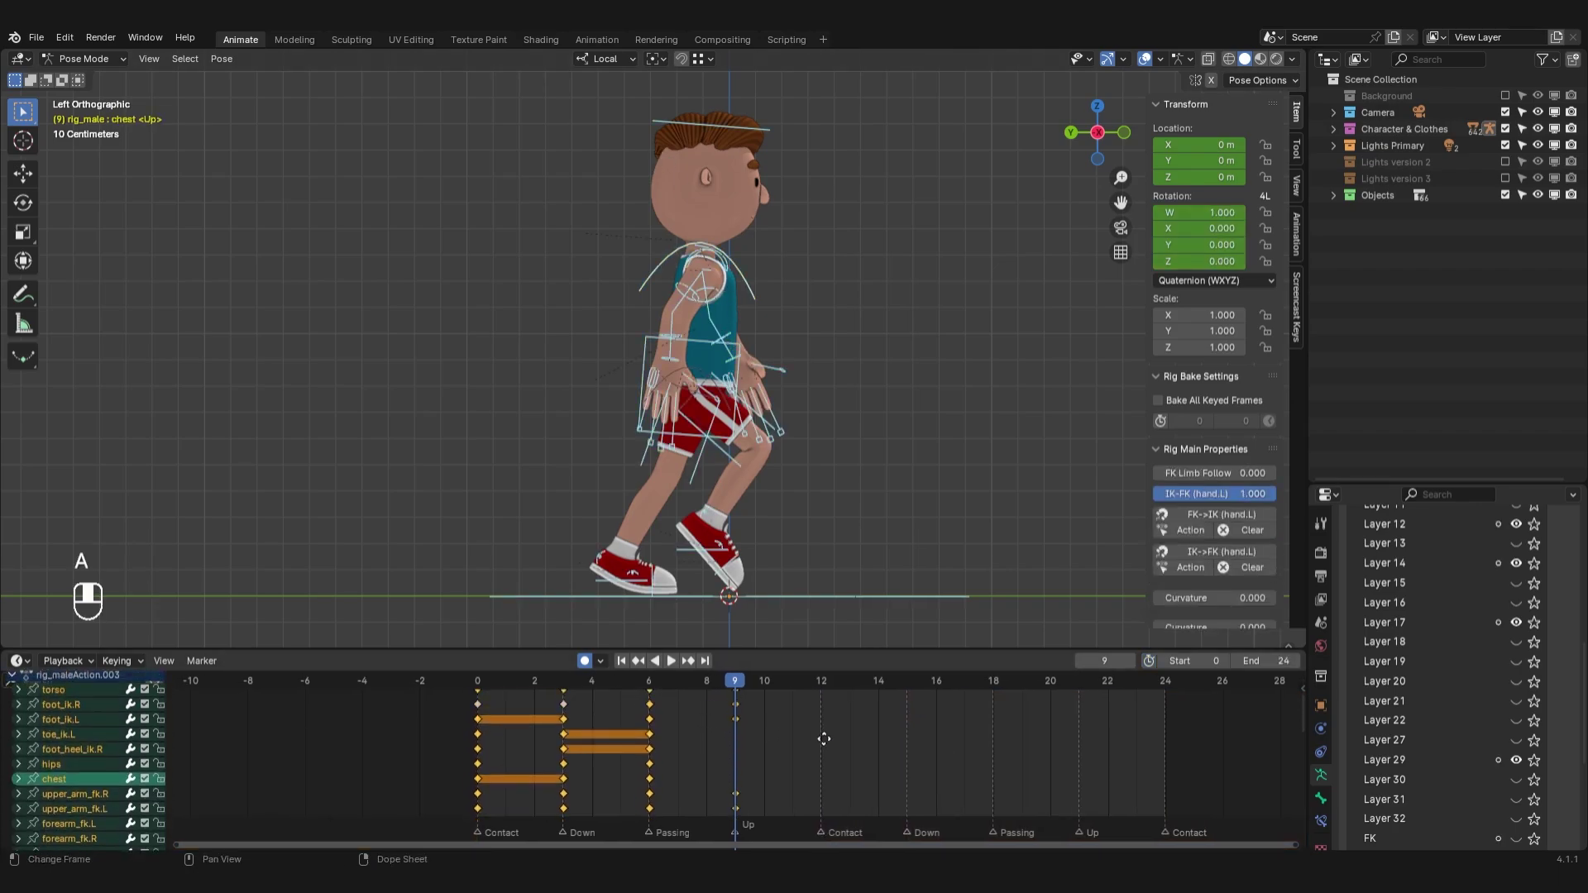
{"action": "middle_click_drag", "start_coordinate": [829, 717], "coordinate": [856, 772]}
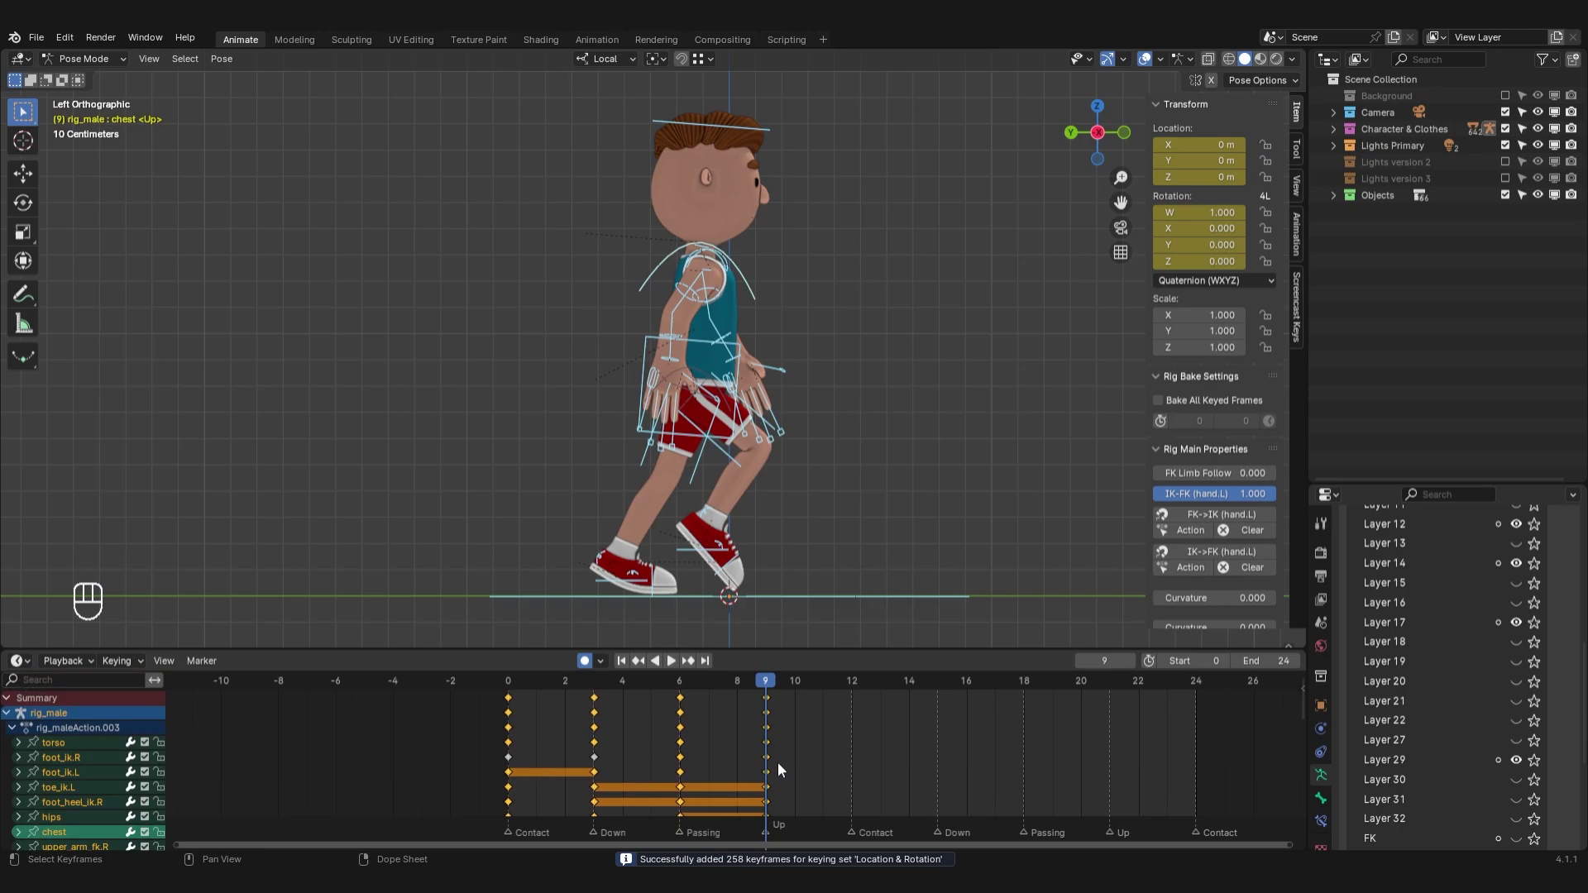
Copy the Contact pose keys from frame 0 and paste them flipped at frame 12
{"action": "left_click", "coordinate": [886, 749]}
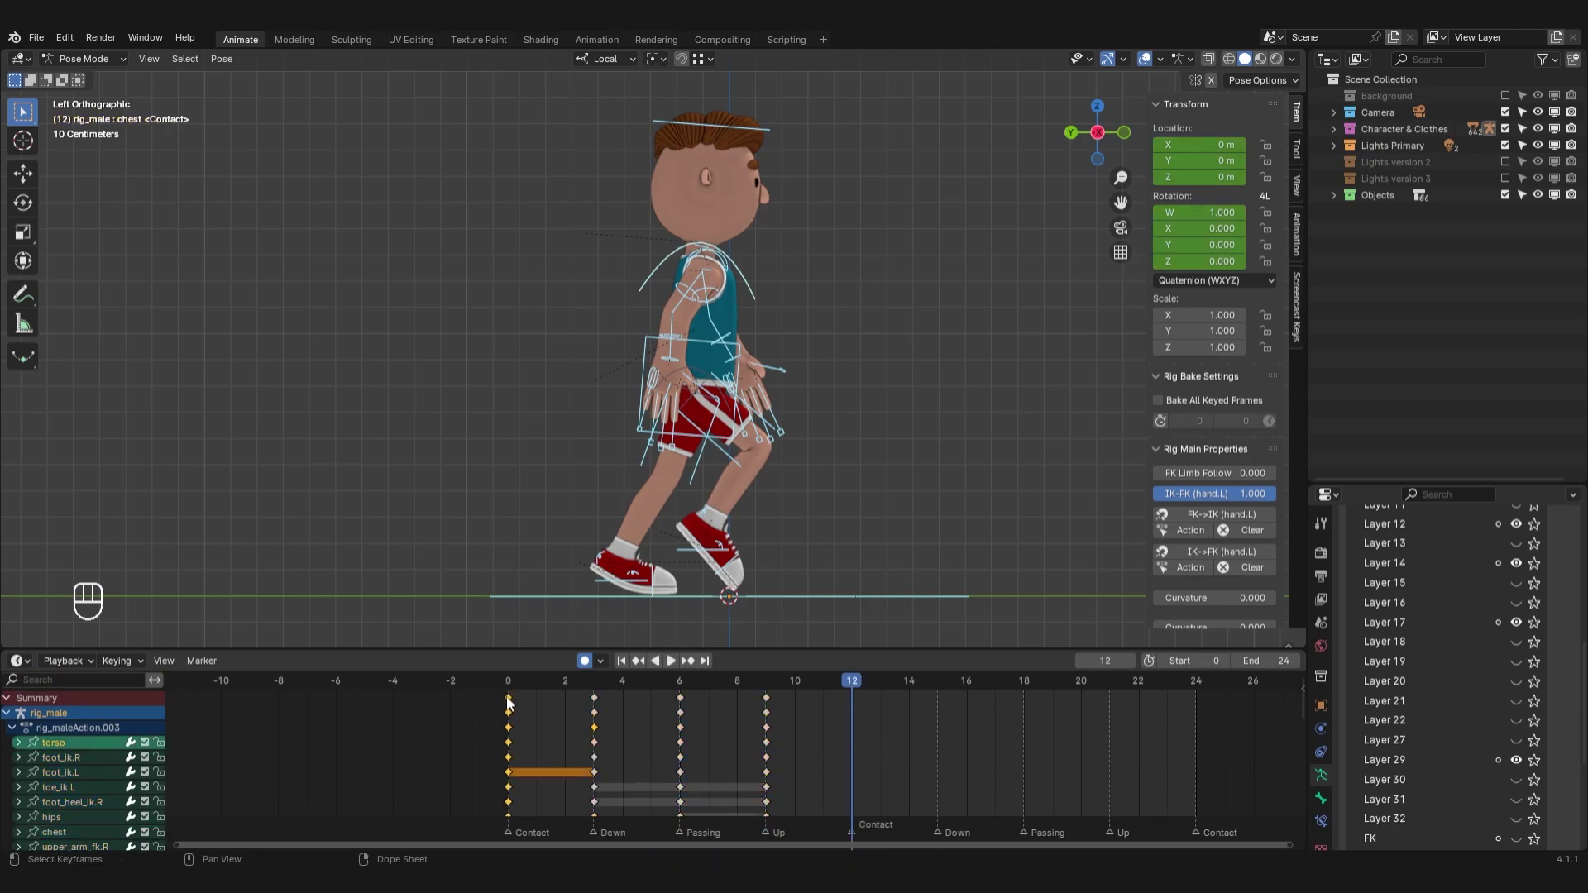
{"action": "left_click", "coordinate": [524, 699]}
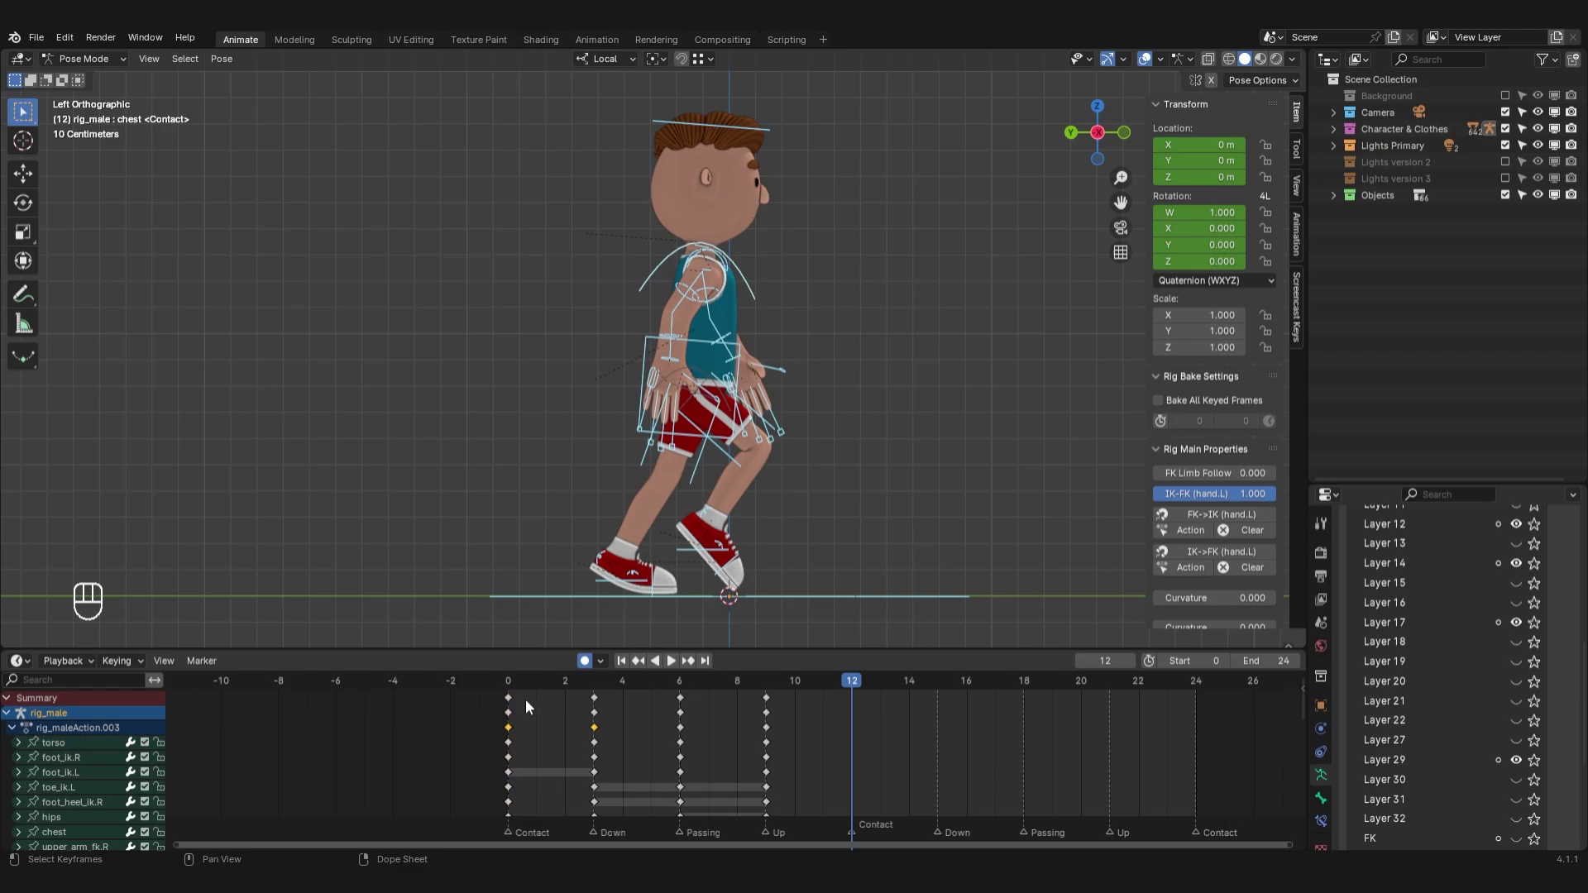
{"action": "left_click", "coordinate": [513, 696]}
{"action": "middle_click_drag", "start_coordinate": [561, 769], "coordinate": [576, 812]}
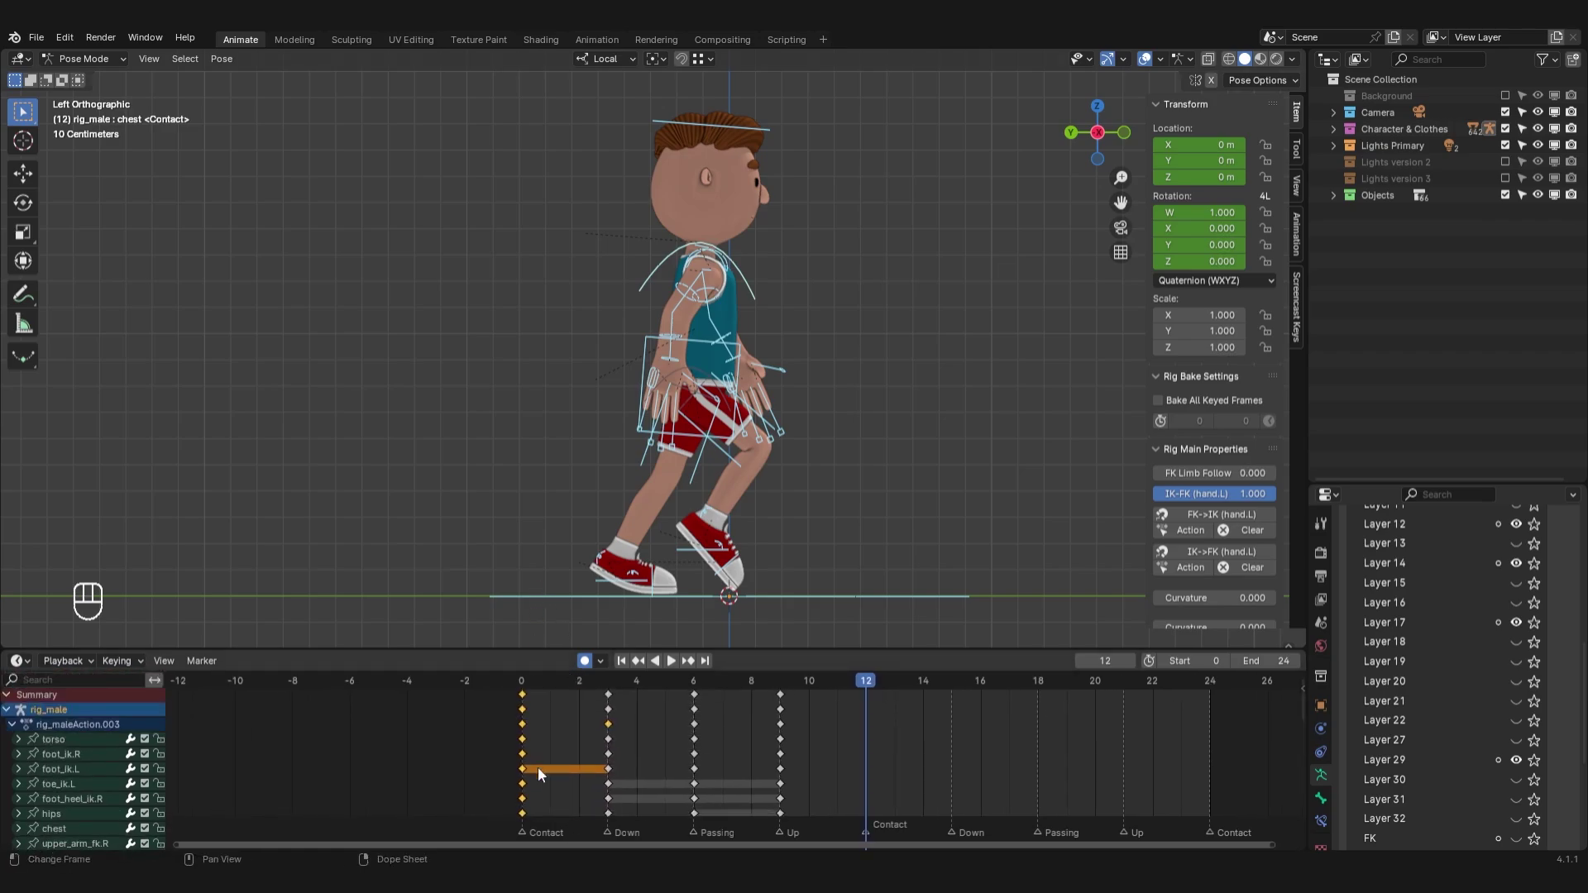
{"action": "key", "text": "ctrl+c"}
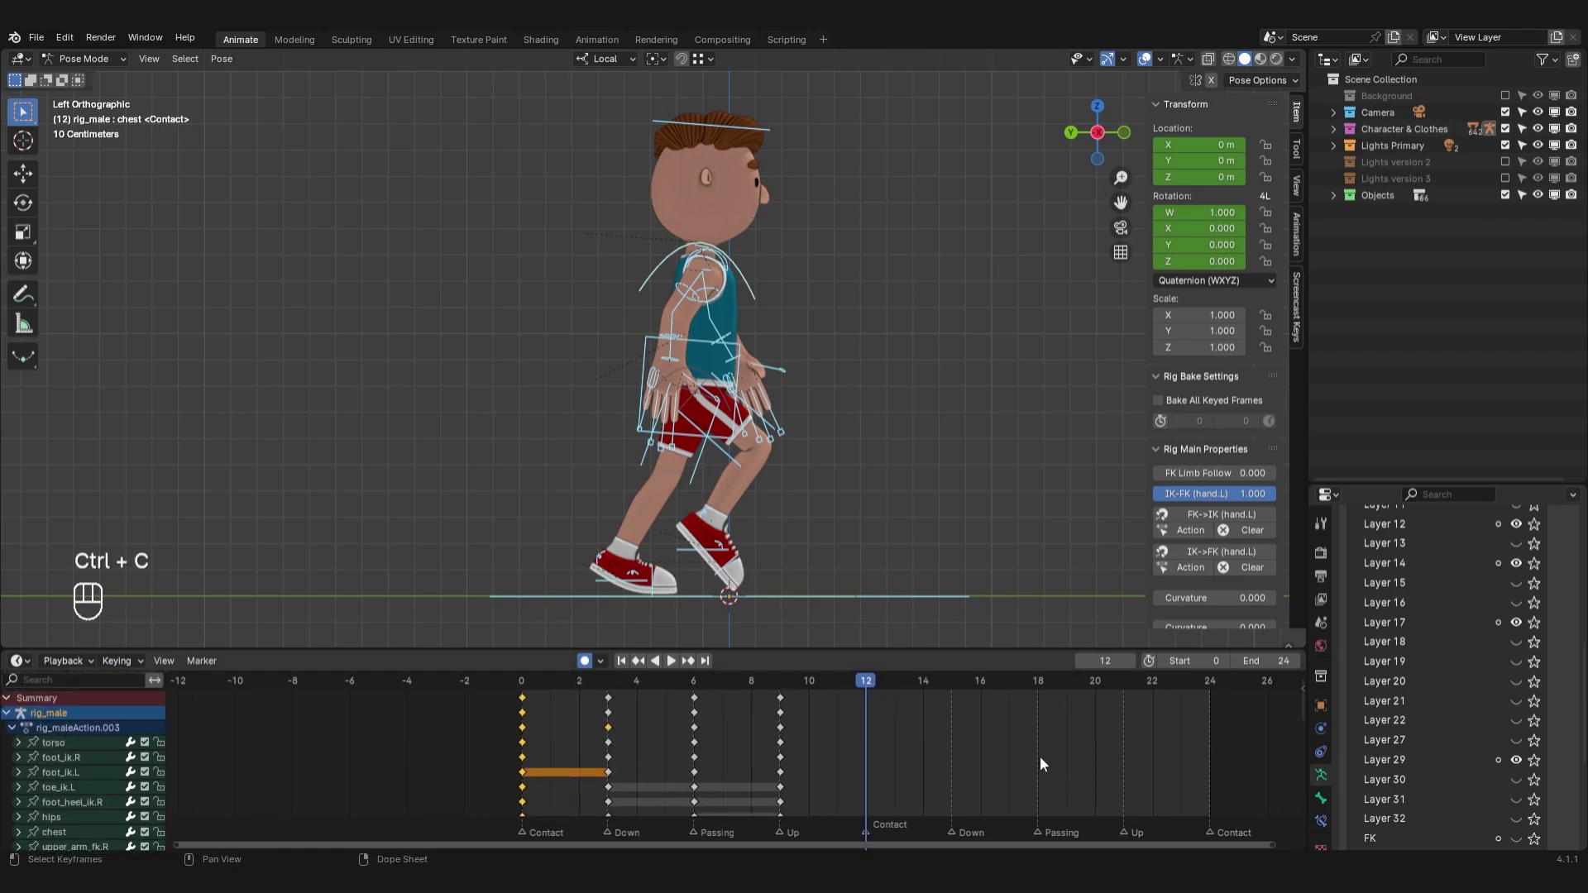
{"action": "key", "text": "shift+ctrl+v"}
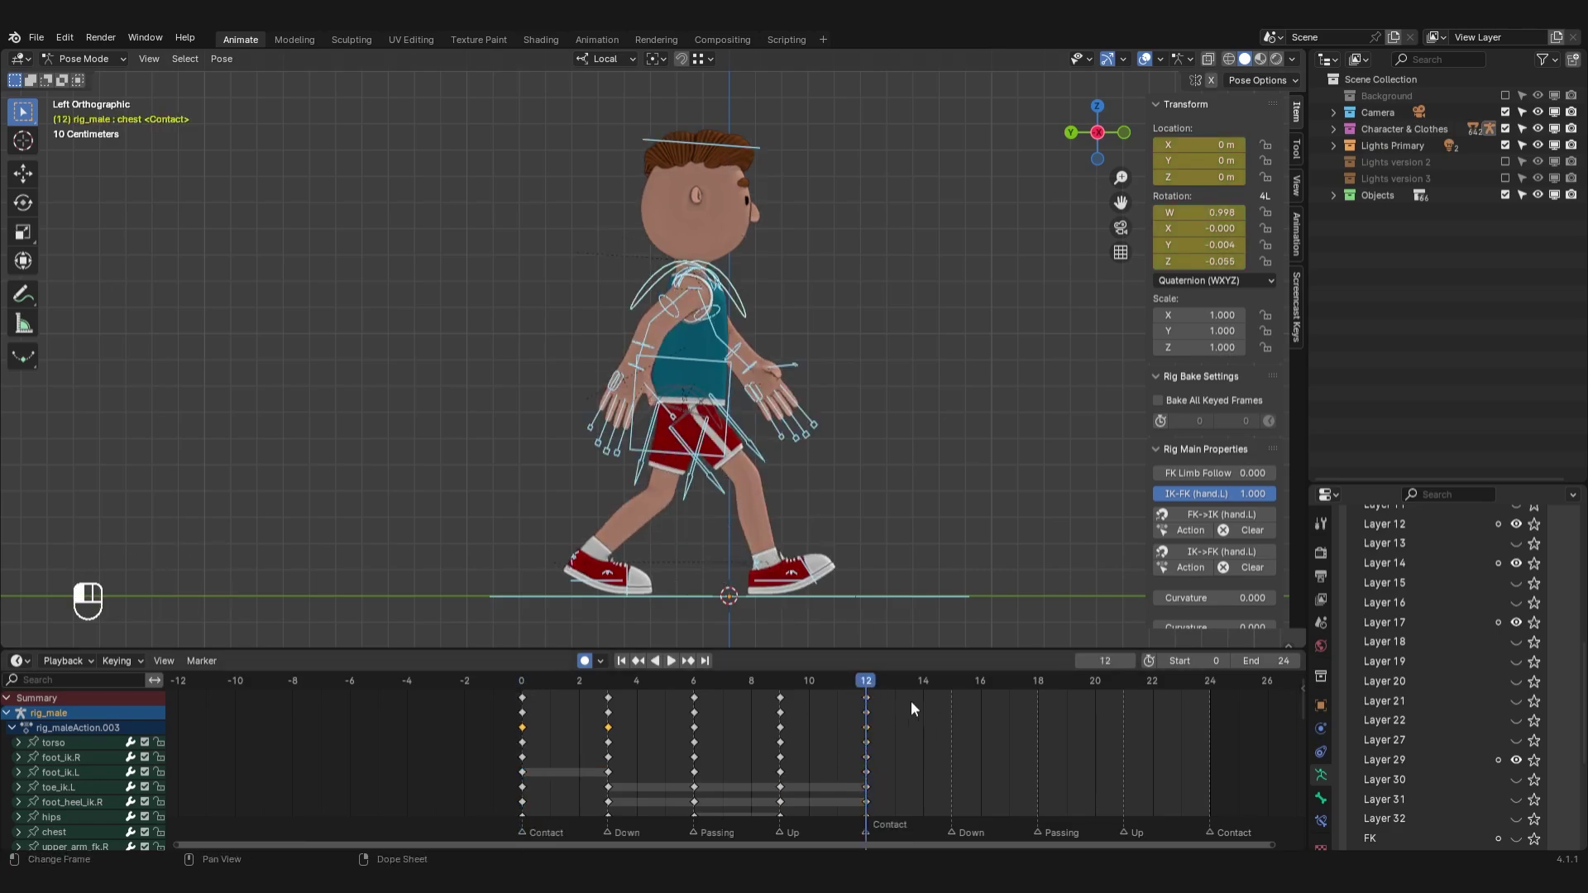
Copy all keys from frames 0 to 12 and paste them flipped at frame 12 for the cycle's second half
{"action": "left_click_drag", "start_coordinate": [913, 709], "coordinate": [515, 699]}
{"action": "key", "text": "ctrl+c"}
{"action": "scroll", "coordinate": [672, 332], "scroll_direction": "down", "scroll_amount": 3}
{"action": "scroll", "coordinate": [1053, 745], "scroll_direction": "down", "scroll_amount": 4, "text": "ctrl"}
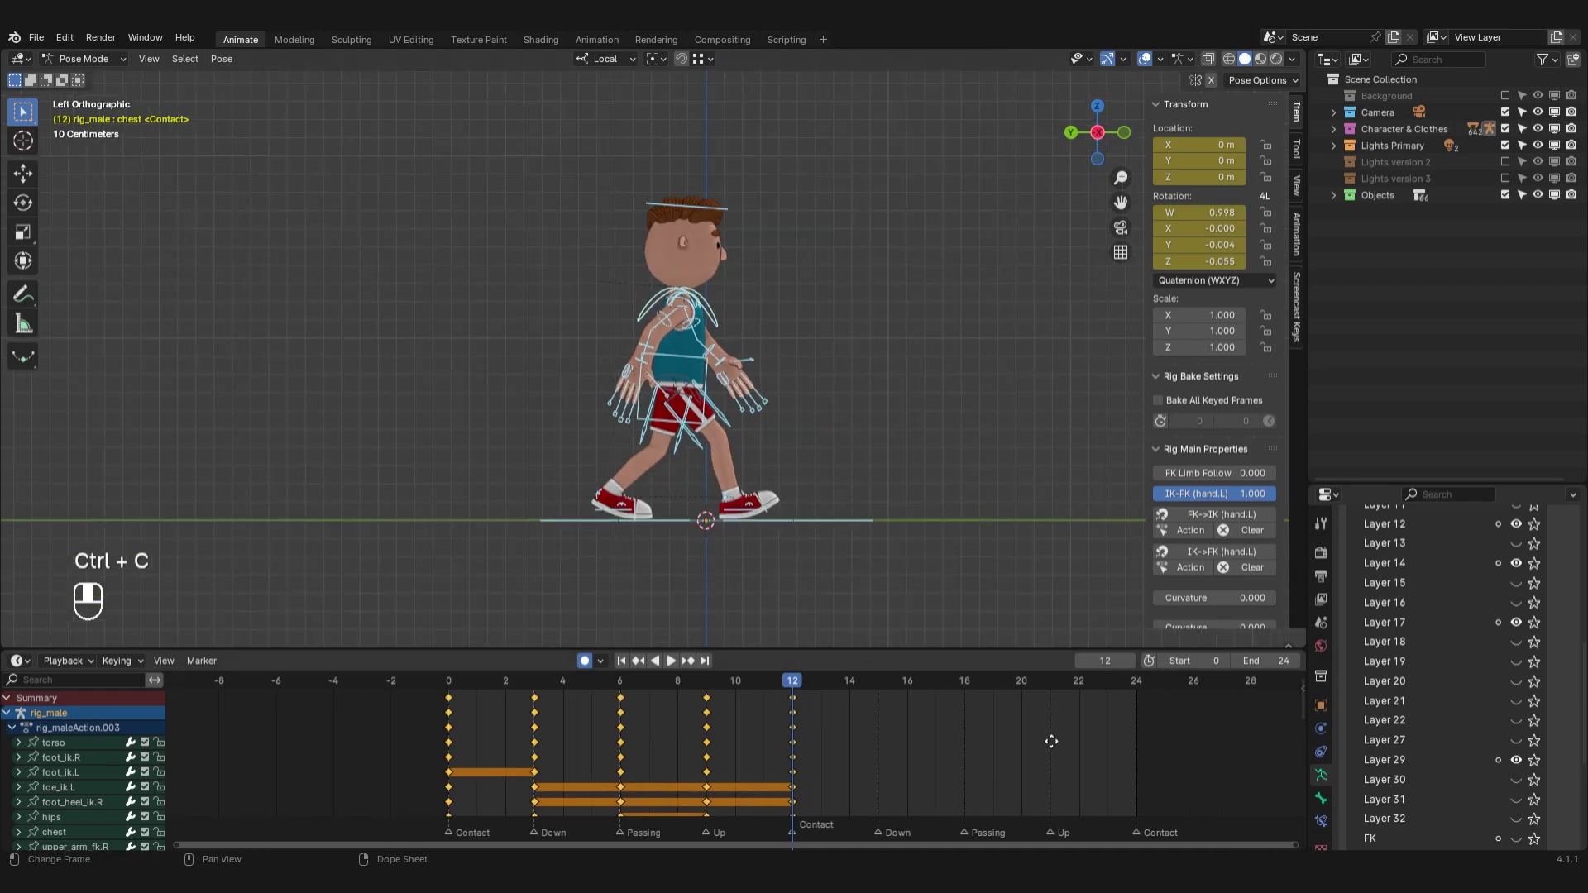
{"action": "key", "text": "shift+ctrl+v"}
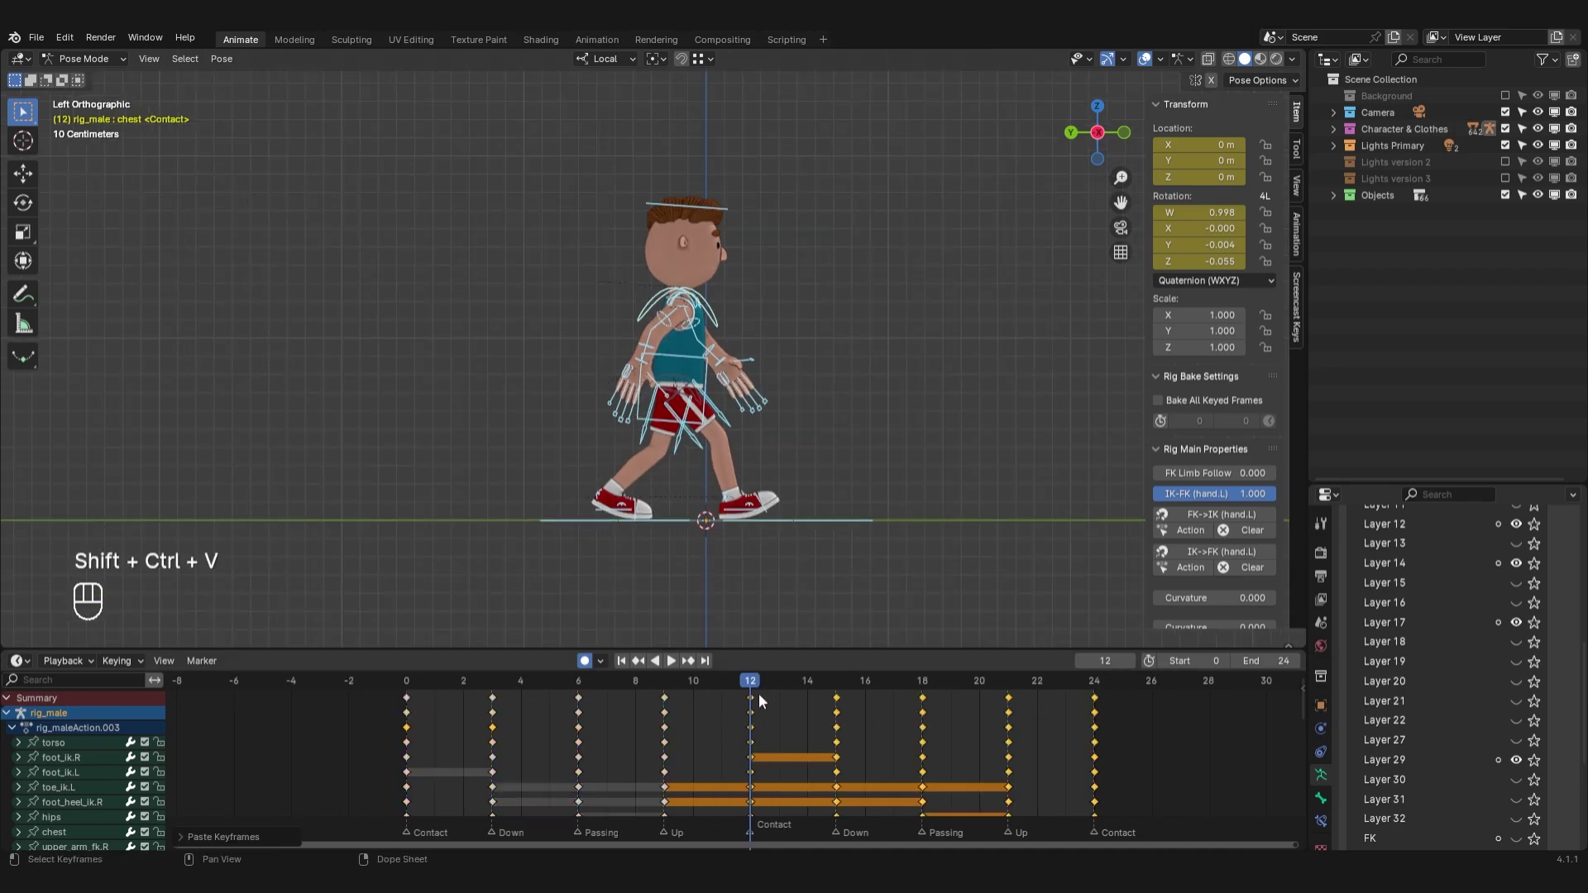
Compare the Contact poses across the timeline and play back the full walk cycle
{"action": "left_click_drag", "start_coordinate": [1088, 686], "coordinate": [1090, 712]}
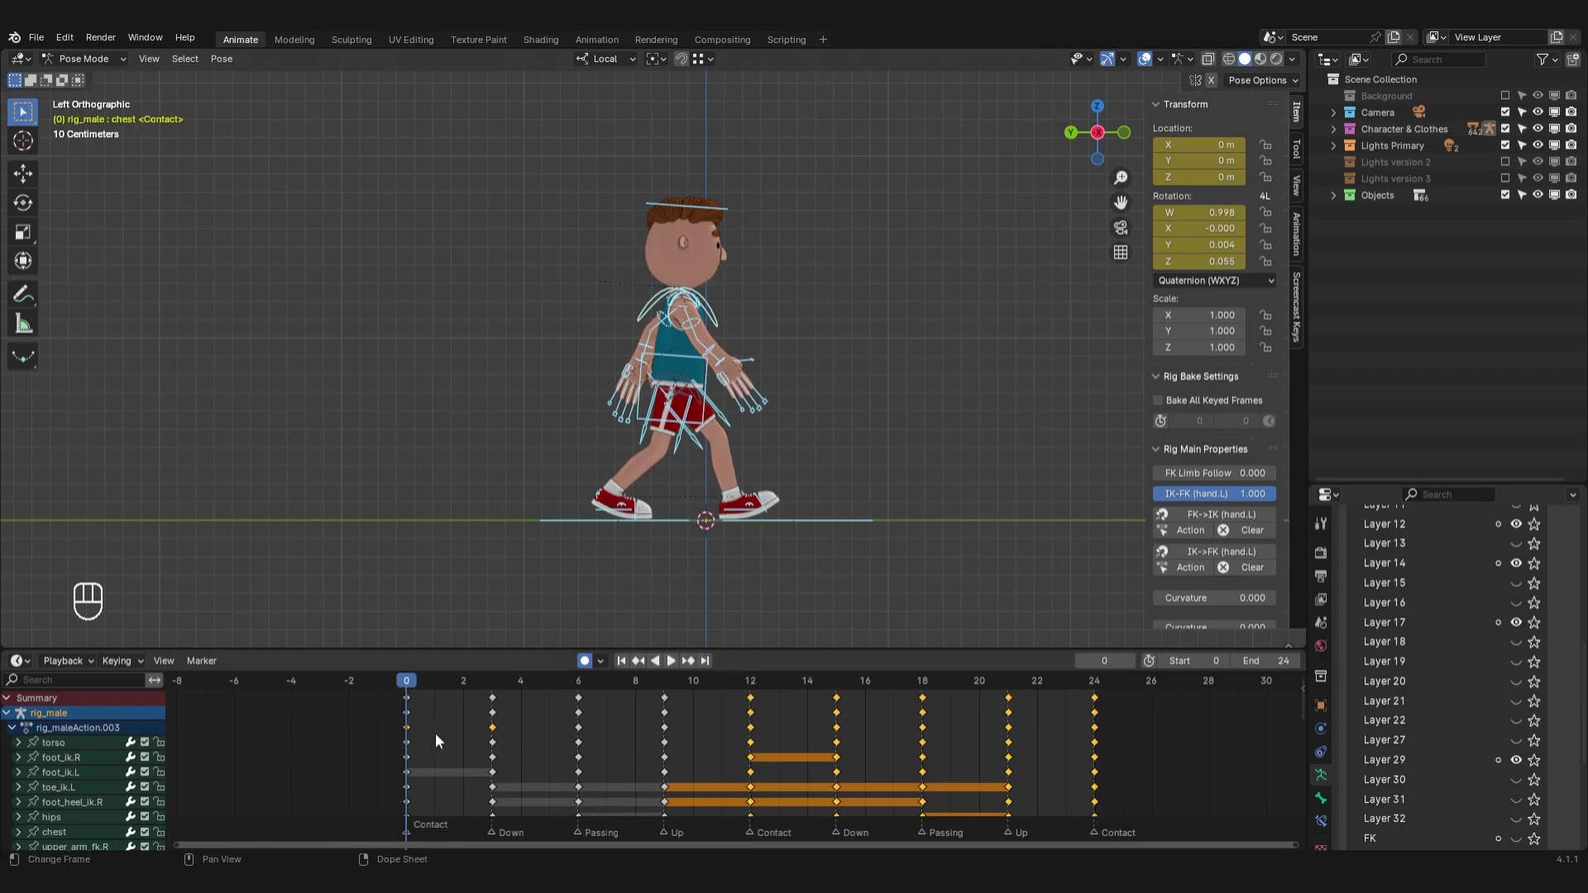
{"action": "left_click", "coordinate": [857, 514]}
{"action": "key", "text": "space"}
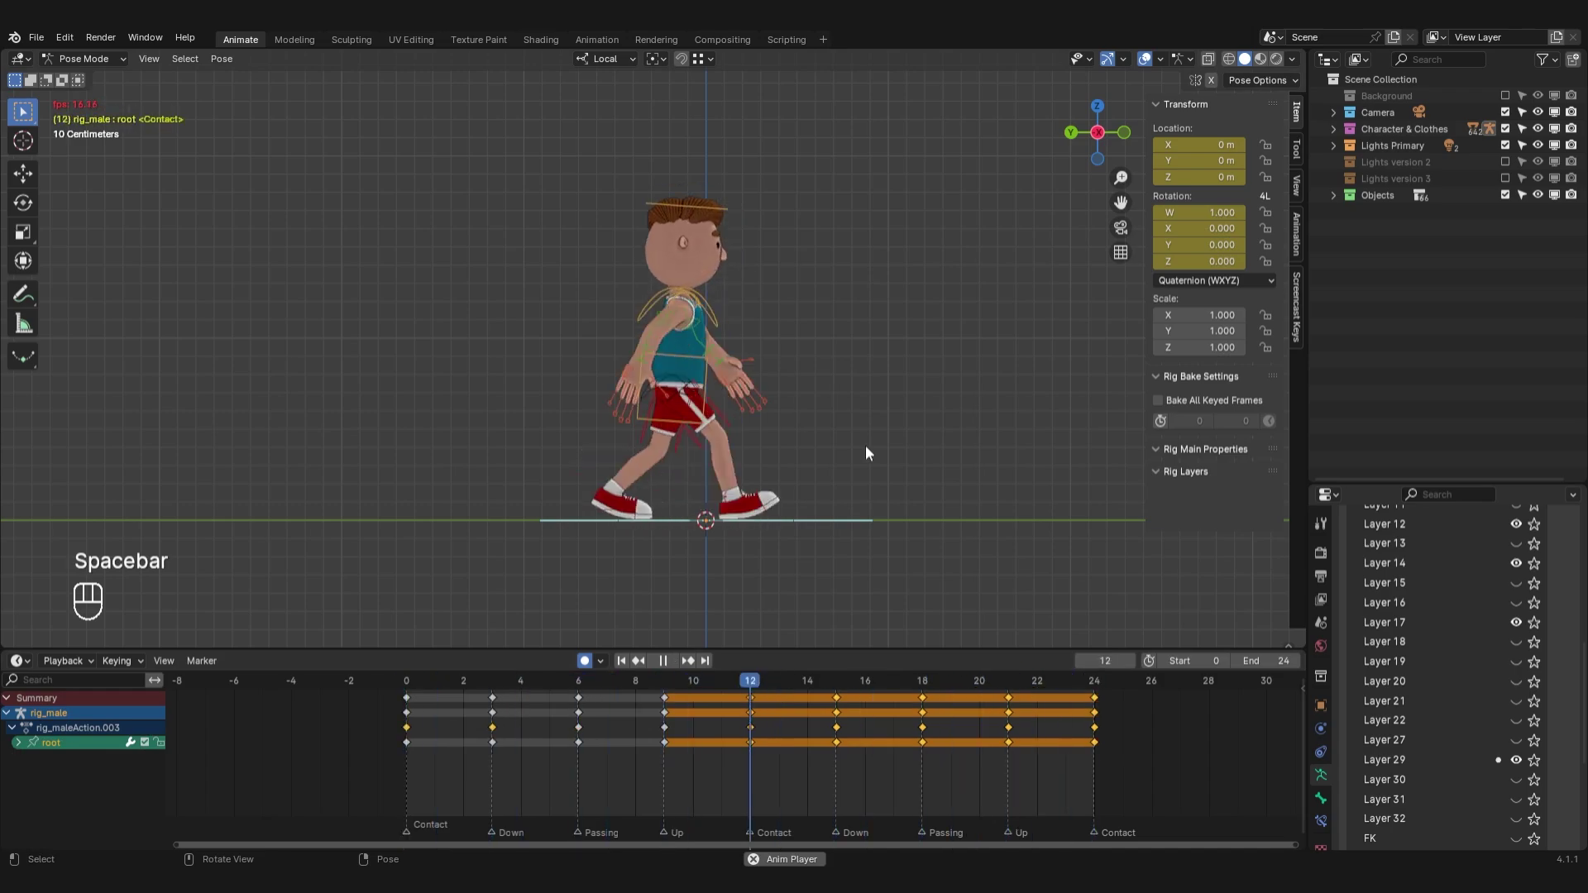
{"action": "key", "text": "space"}
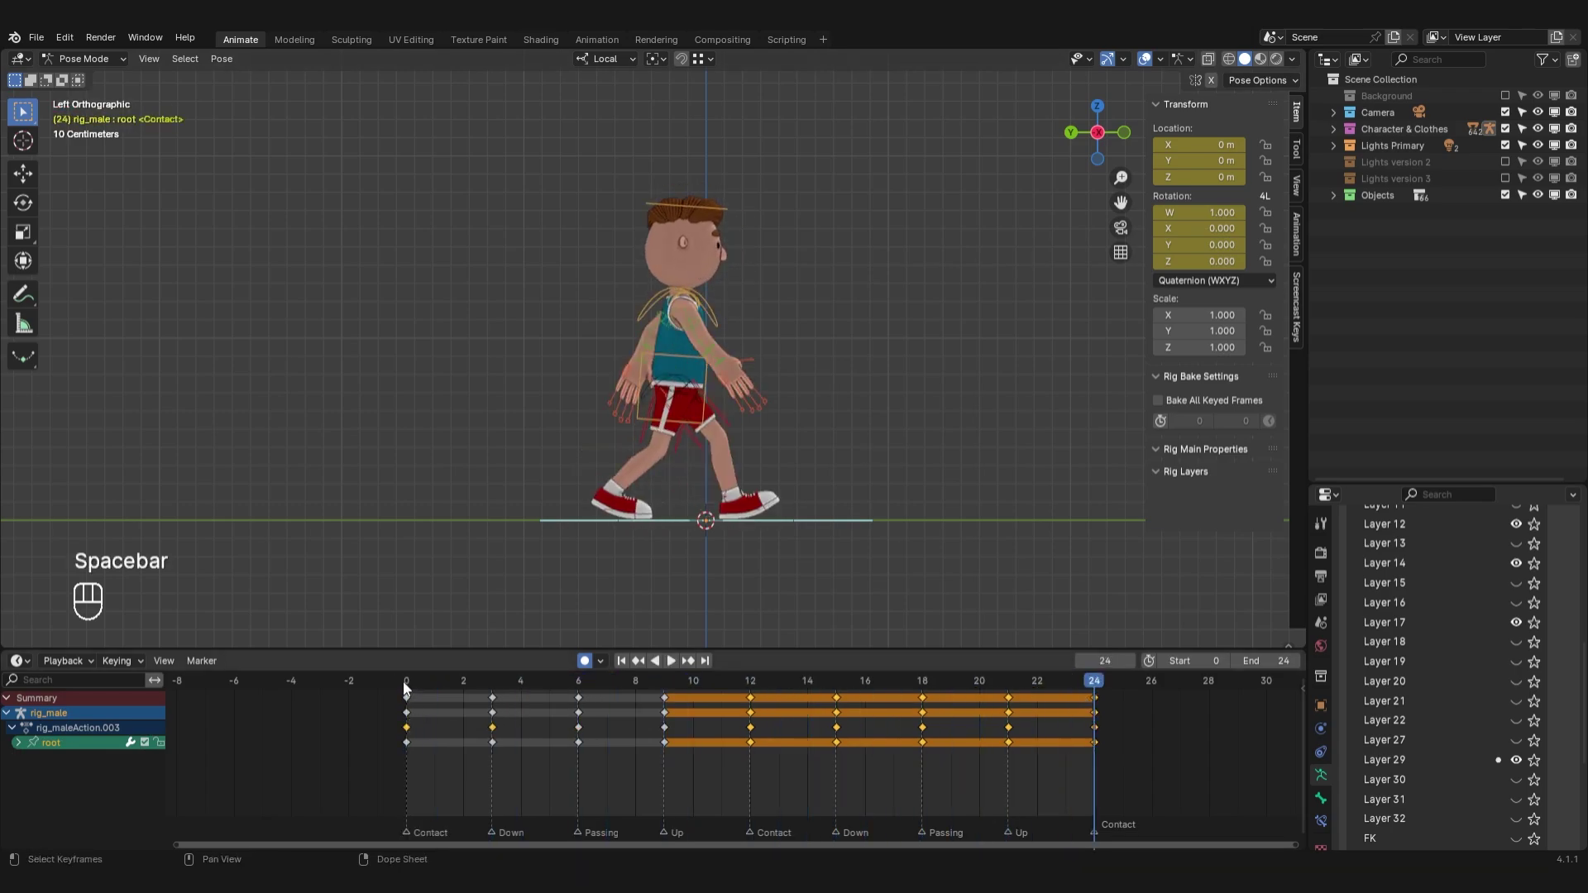
{"action": "key", "text": "space"}
{"action": "key", "text": "space"}
Set the scene's end frame to 23 and replay the loop
{"action": "left_click", "coordinate": [1322, 574]}
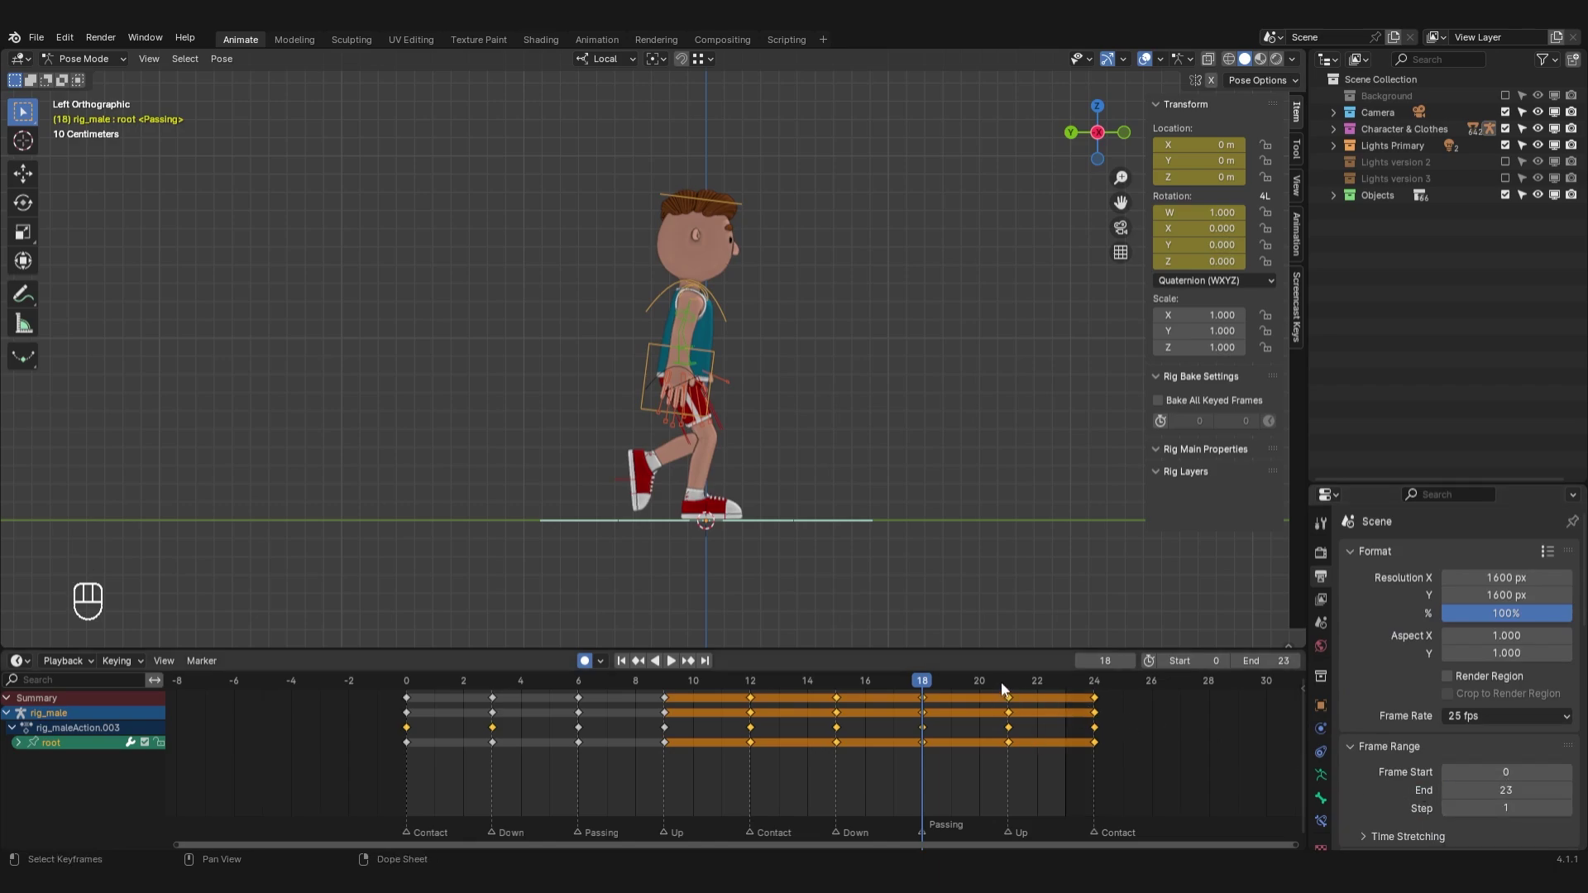
{"action": "key", "text": "space"}
{"action": "key", "text": "space"}
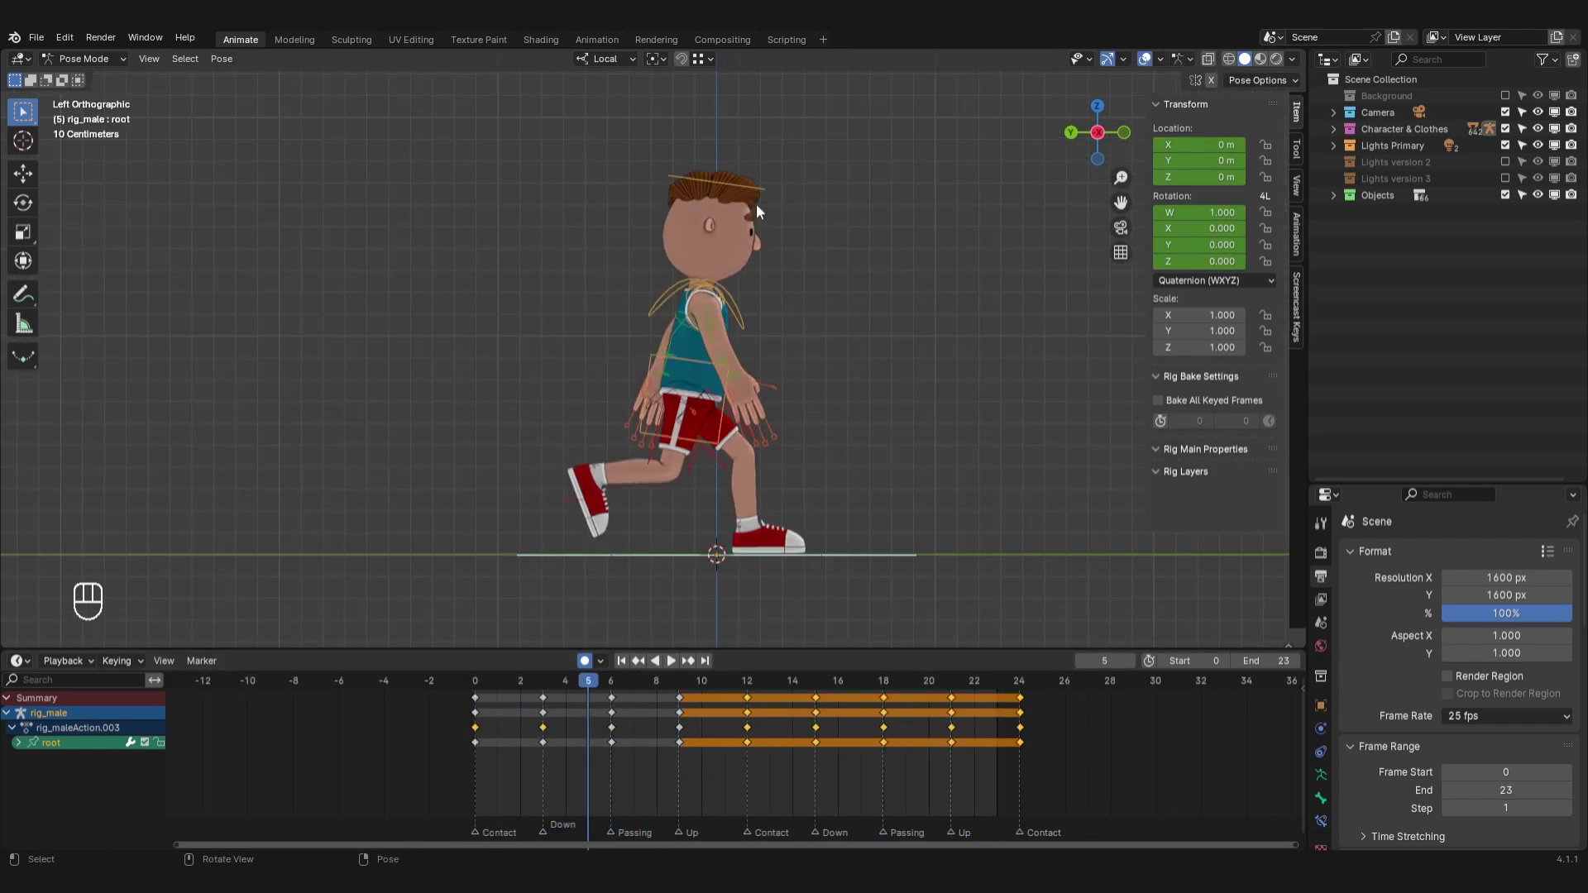
Select all rig controls and change the timeline area to the Action Editor
{"action": "left_click", "coordinate": [756, 187]}
{"action": "key", "text": "a"}
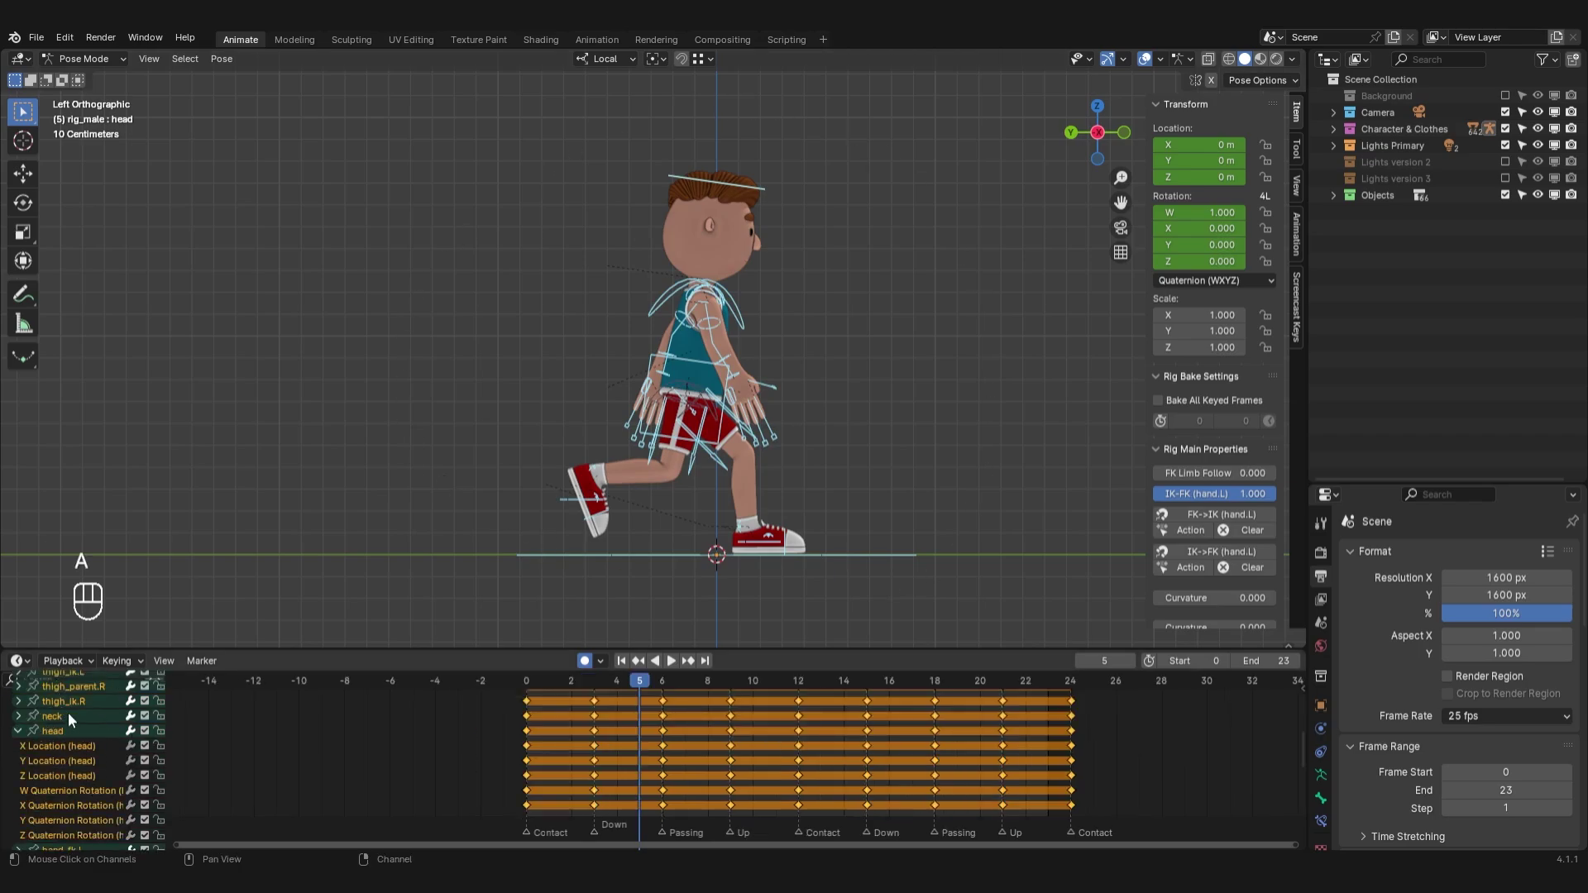
{"action": "left_click", "coordinate": [17, 661]}
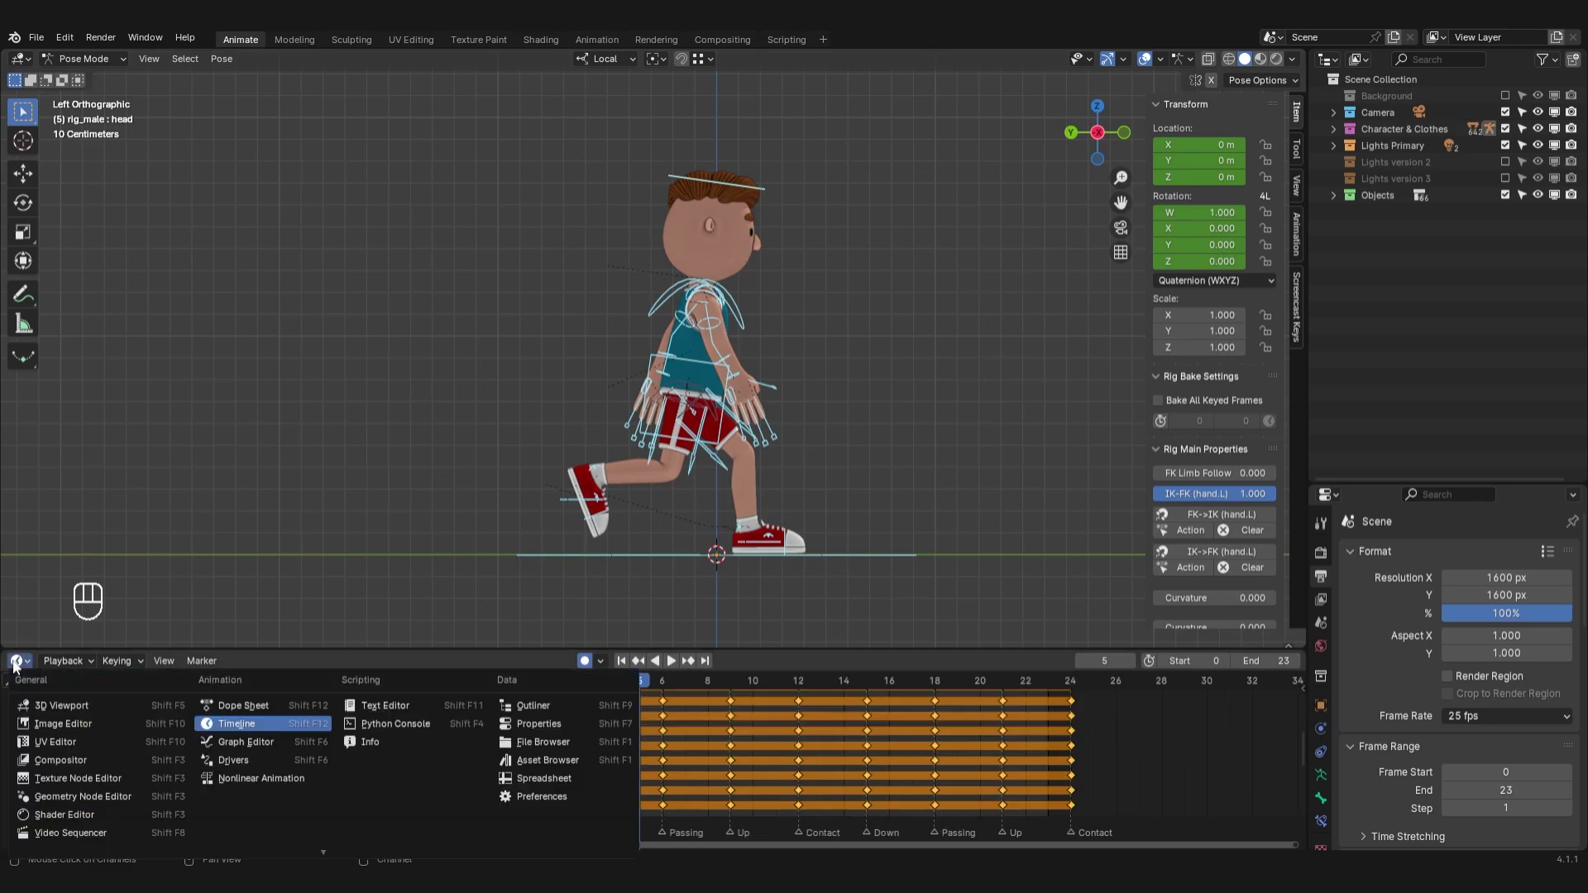
{"action": "left_click", "coordinate": [237, 711]}
{"action": "middle_click_drag", "start_coordinate": [809, 710], "coordinate": [728, 801]}
{"action": "left_click", "coordinate": [273, 676]}
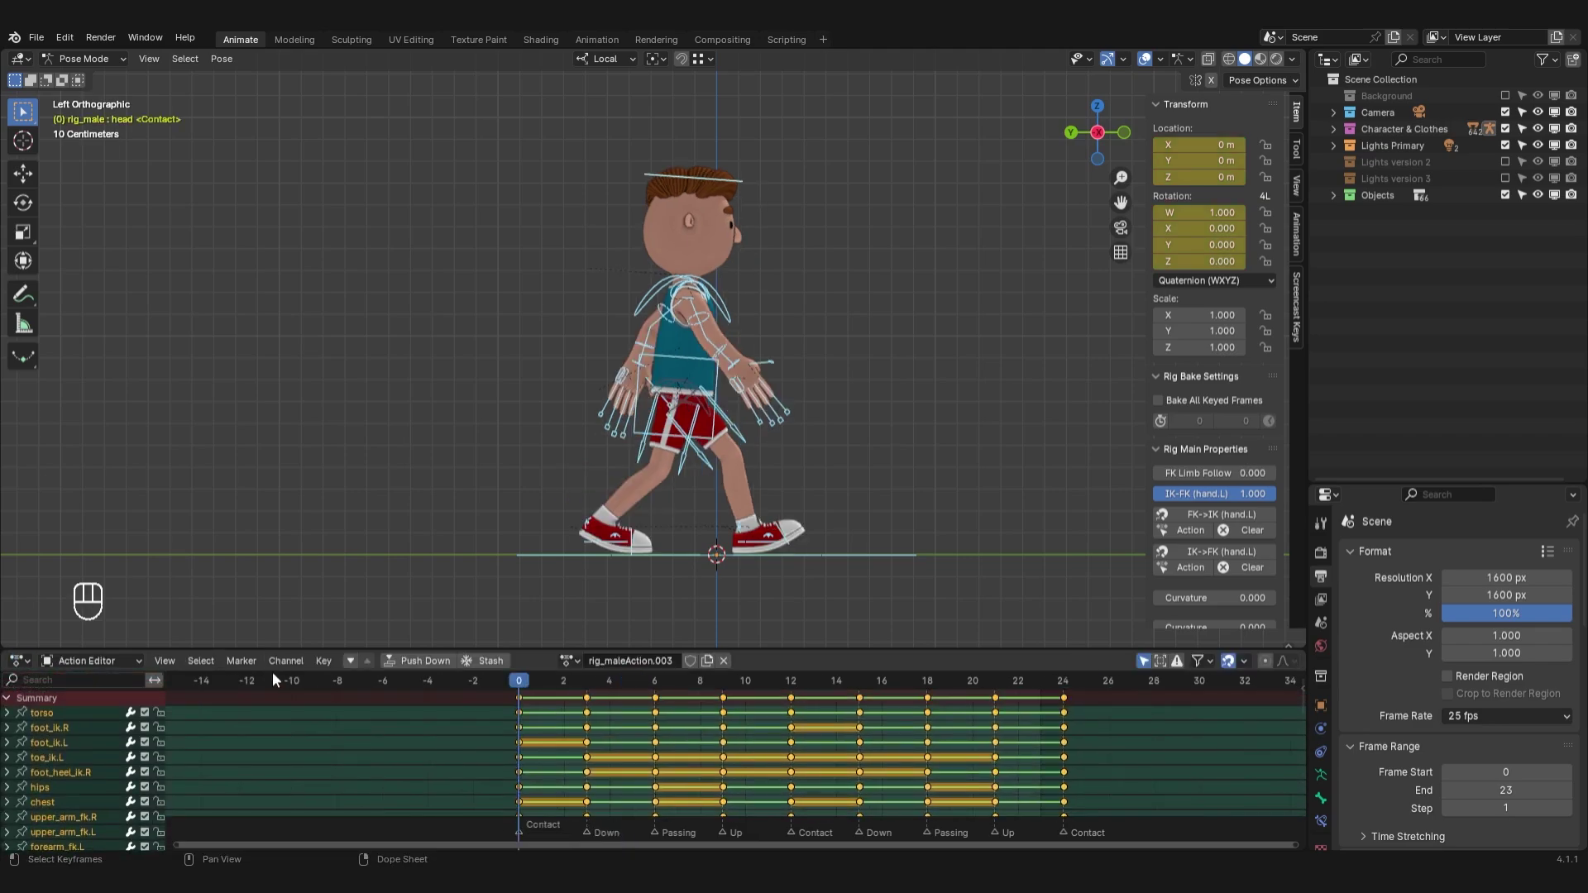
Clean the channels of the walk action and enlarge the Action Editor to view all remaining channels
{"action": "left_click", "coordinate": [286, 660]}
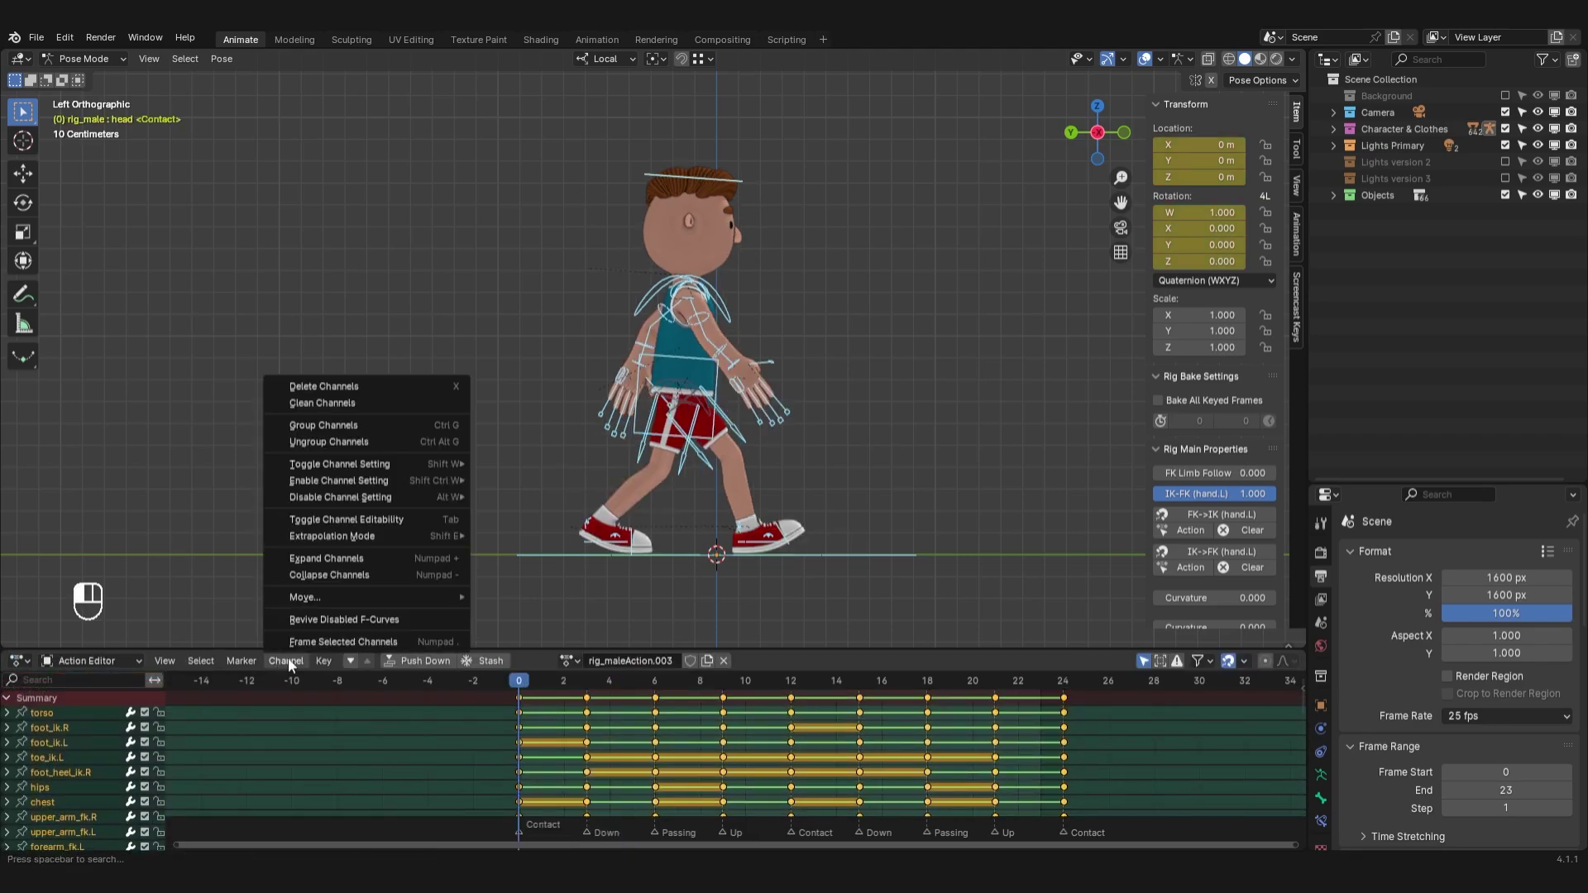
{"action": "left_click", "coordinate": [356, 403]}
{"action": "left_click_drag", "start_coordinate": [588, 651], "coordinate": [571, 520]}
{"action": "scroll", "coordinate": [549, 771], "scroll_direction": "down", "scroll_amount": 5}
{"action": "middle_click_drag", "start_coordinate": [1096, 719], "coordinate": [1092, 590]}
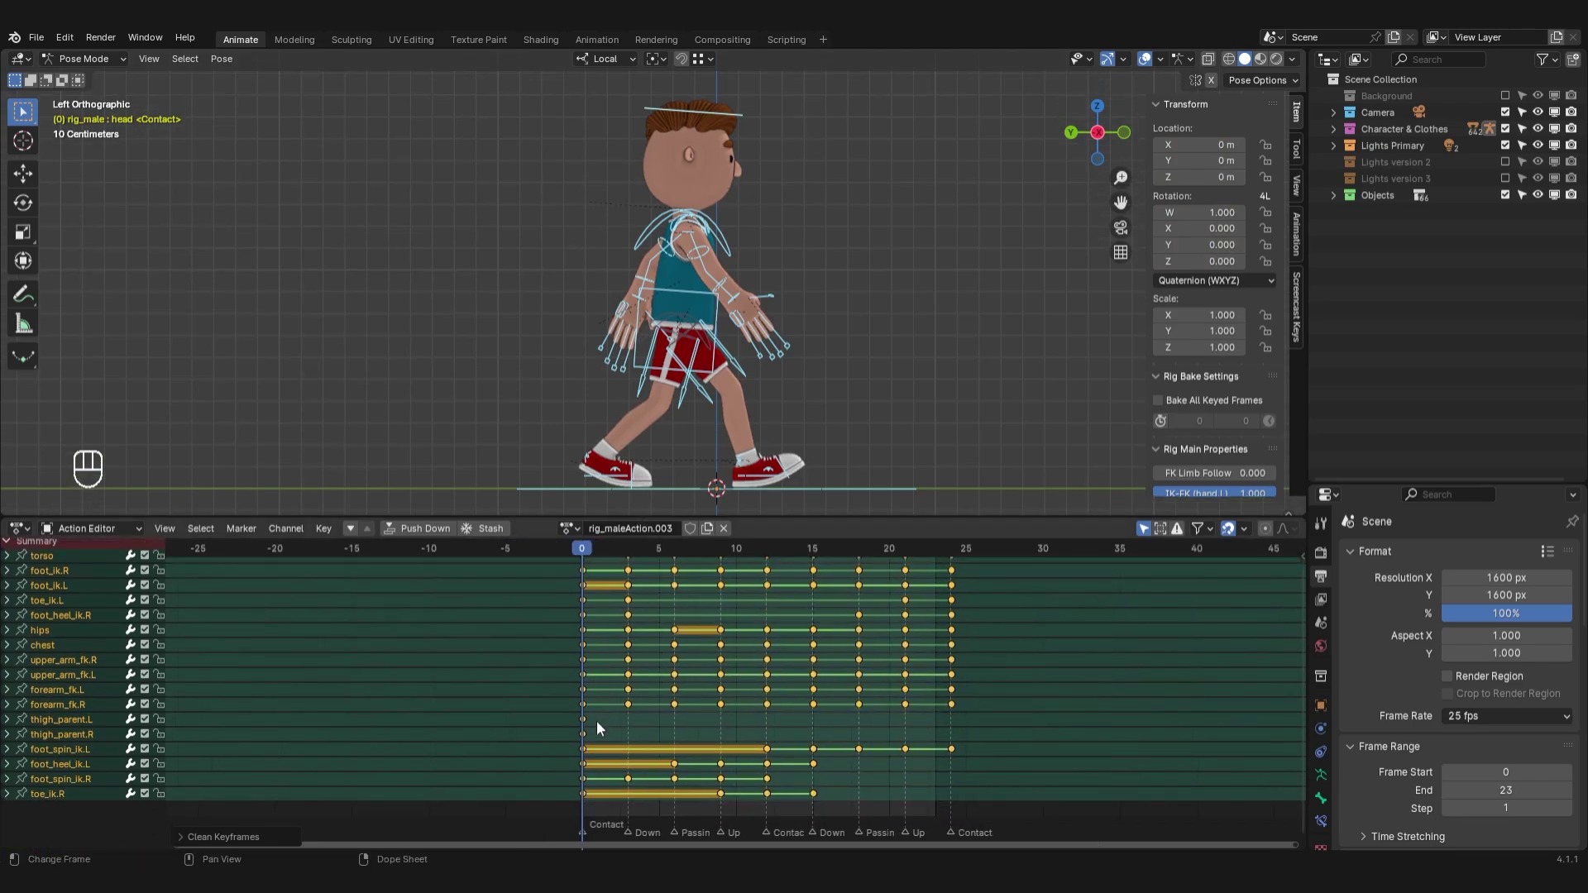
Delete the frame 0 keys of thigh_parent.L and thigh_parent.R and check the playback
{"action": "left_click_drag", "start_coordinate": [600, 719], "coordinate": [583, 742]}
{"action": "key", "text": "Delete"}
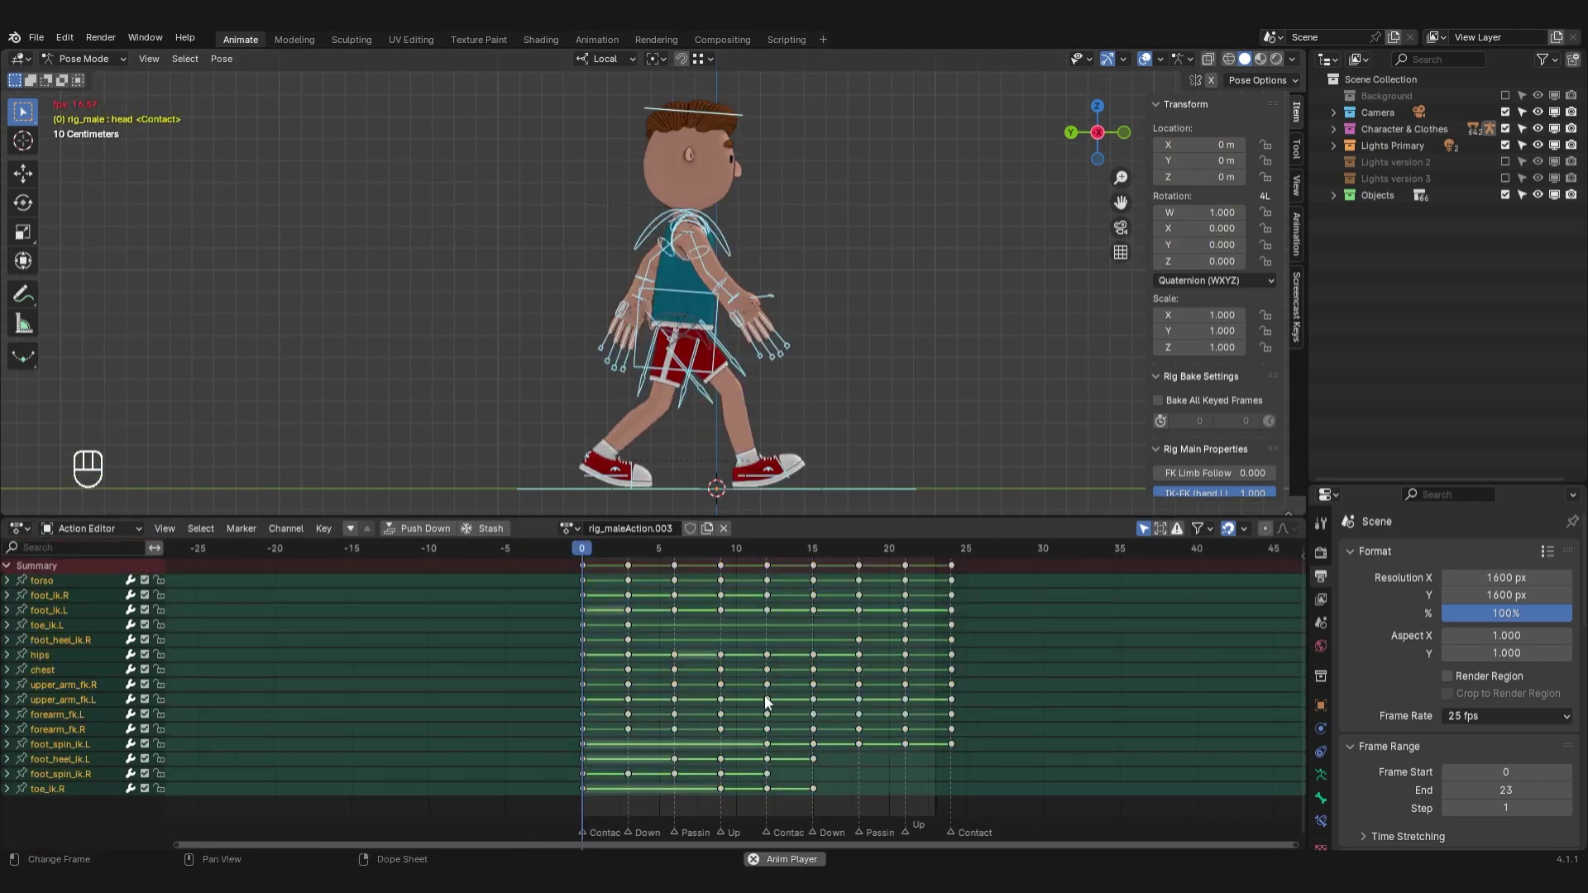
{"action": "key", "text": "space"}
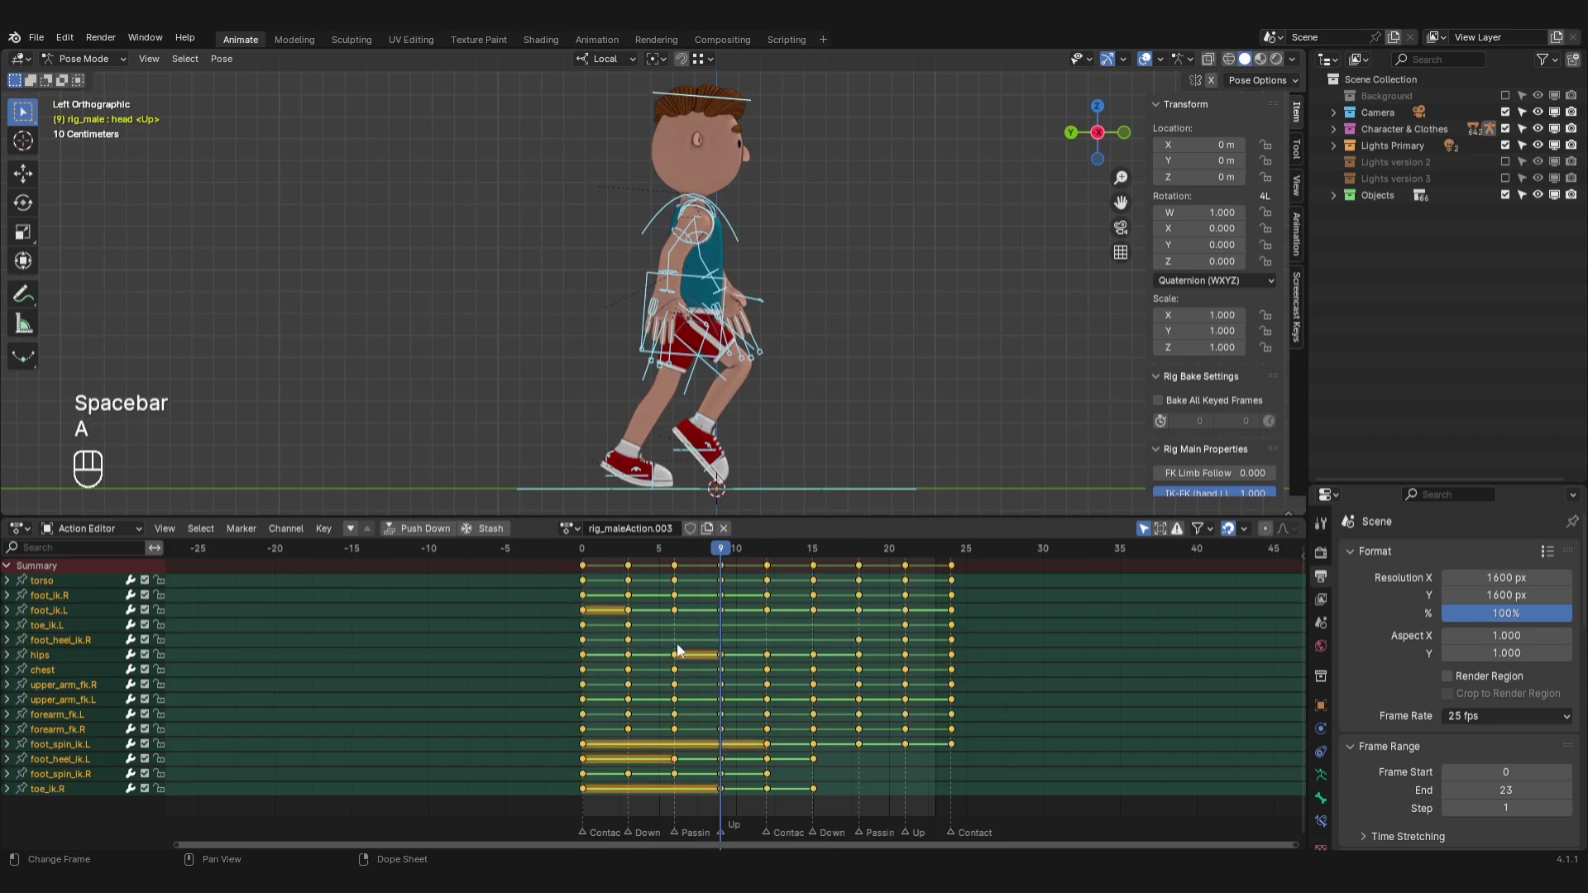
Set the interpolation of all keyframes to Bézier and select the frame 0 keys
{"action": "key", "text": "t"}
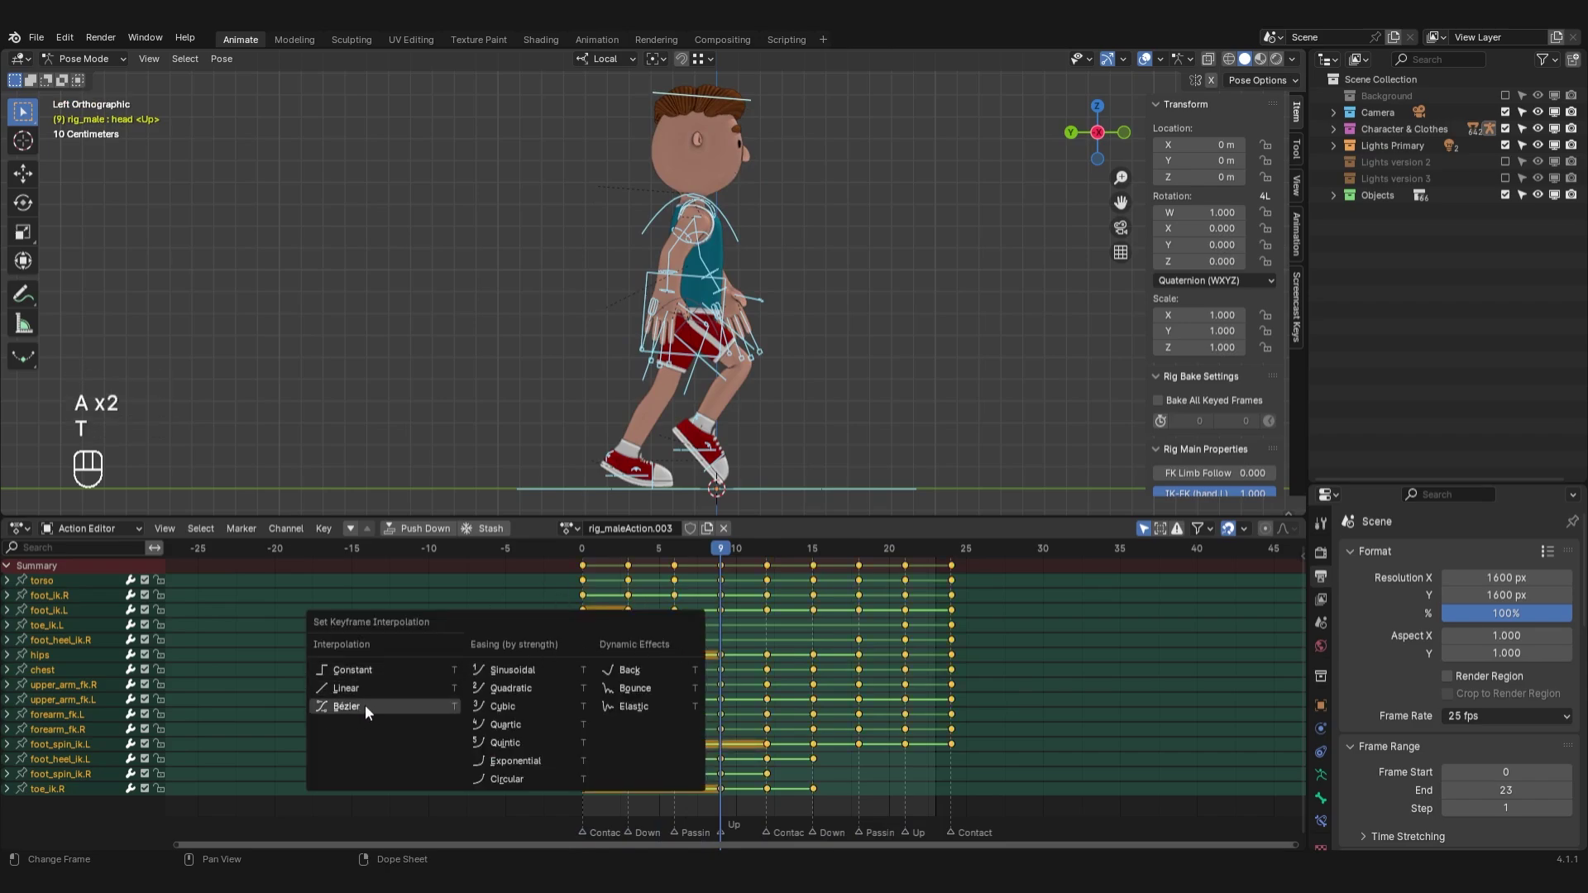
{"action": "left_click", "coordinate": [340, 707]}
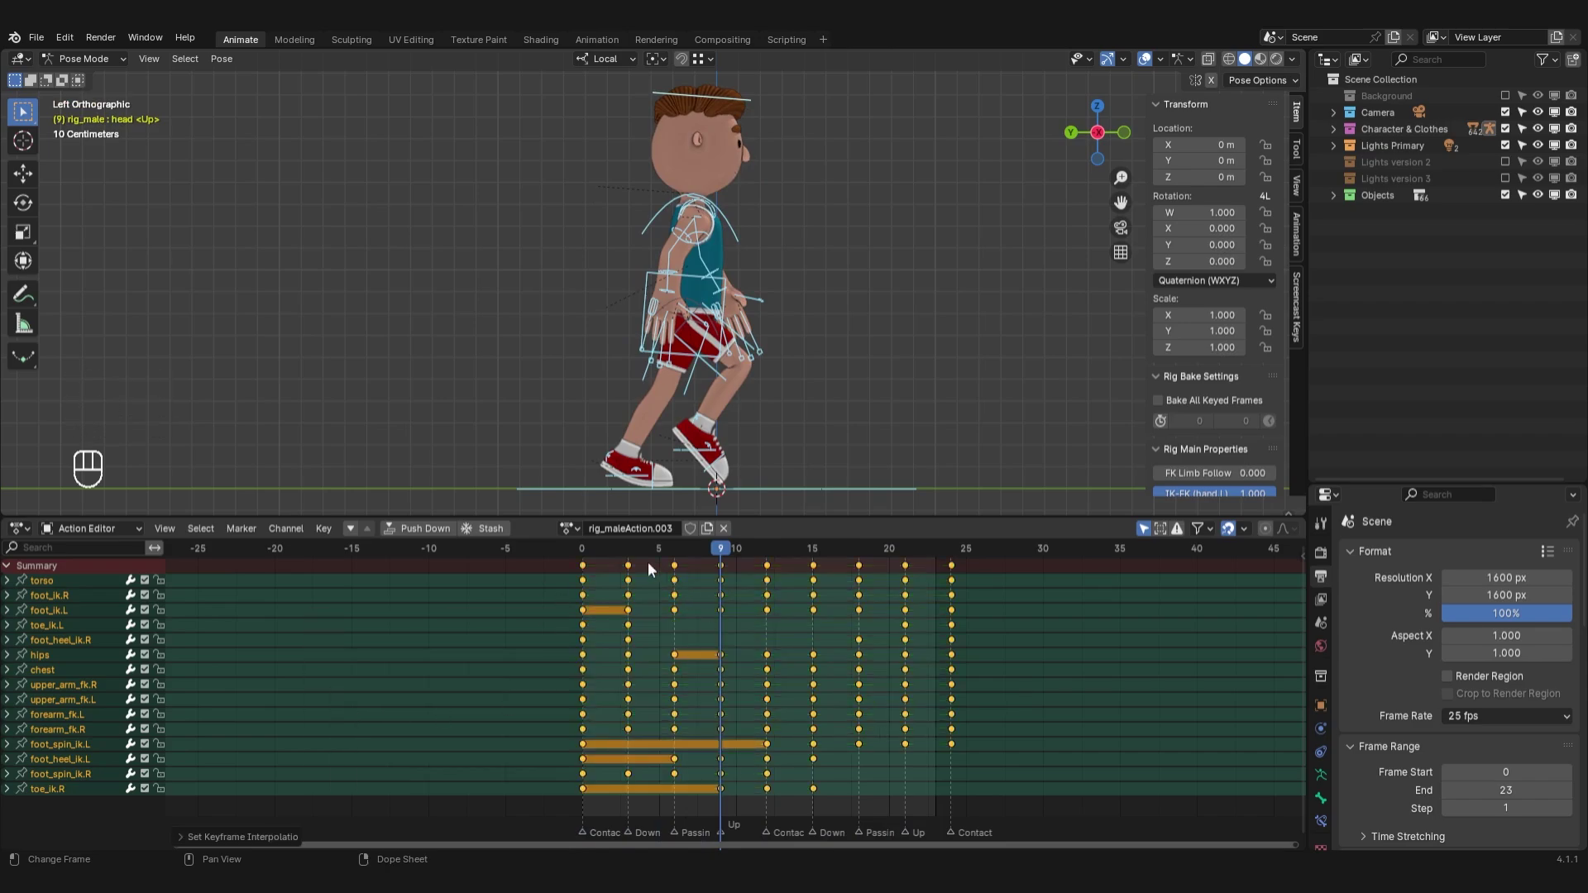
{"action": "left_click", "coordinate": [586, 566]}
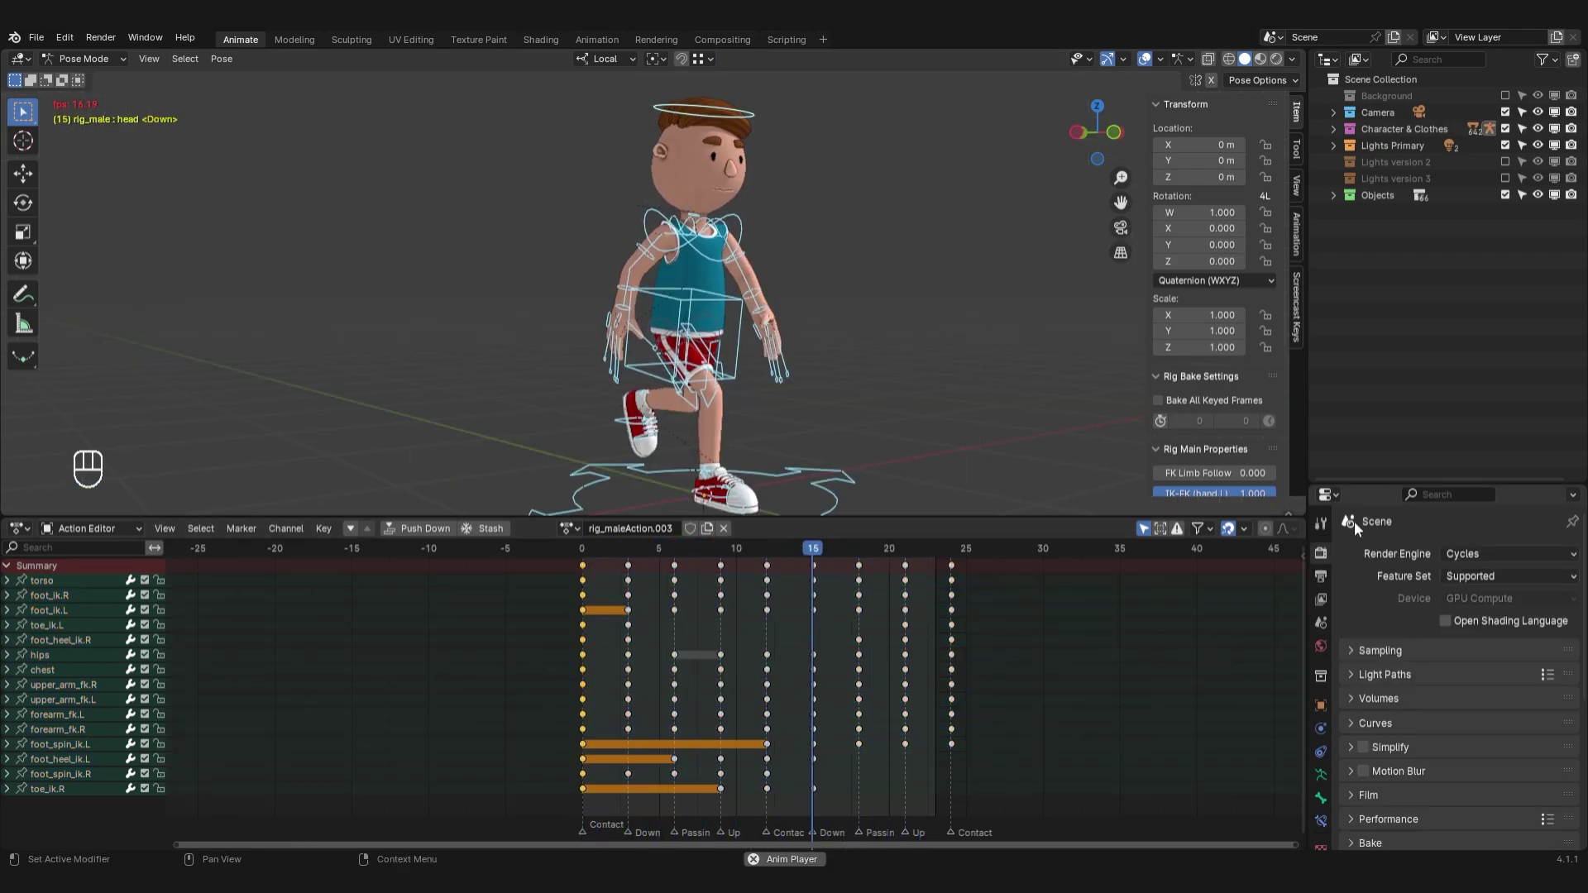
Enable Simplify in the render settings and review the walk playback from another angle
{"action": "left_click", "coordinate": [1363, 747]}
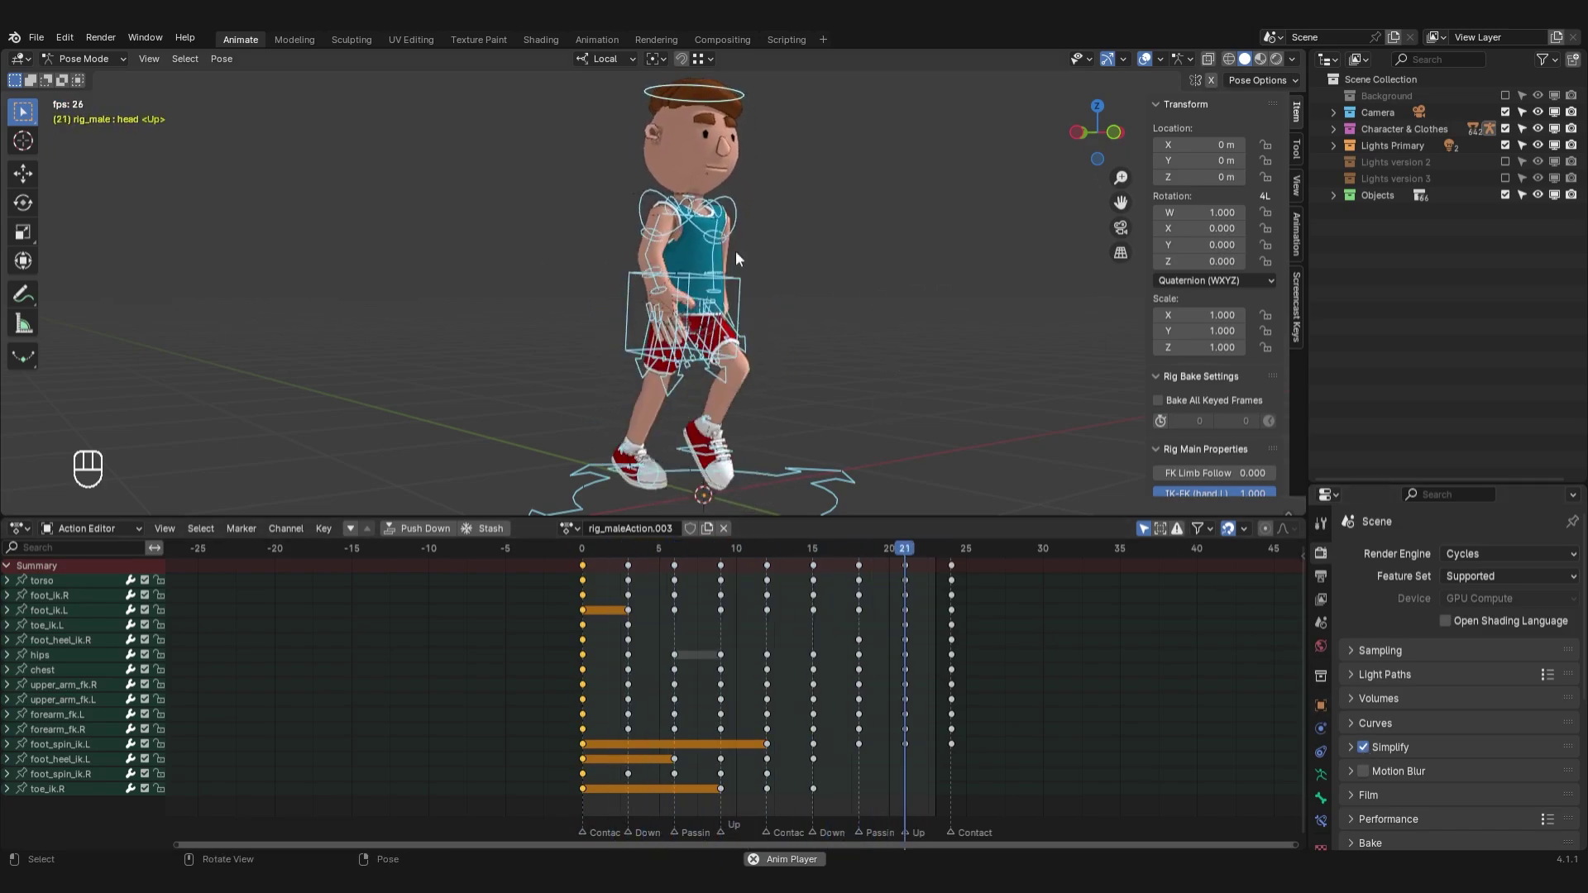
{"action": "middle_click_drag", "start_coordinate": [558, 400], "coordinate": [701, 370]}
{"action": "key", "text": "space"}
Switch to Object Mode with the overlays hidden and review the playing walk cycle from the front and side
{"action": "scroll", "coordinate": [769, 222], "scroll_direction": "up", "scroll_amount": 6}
{"action": "key", "text": "ctrl+Tab"}
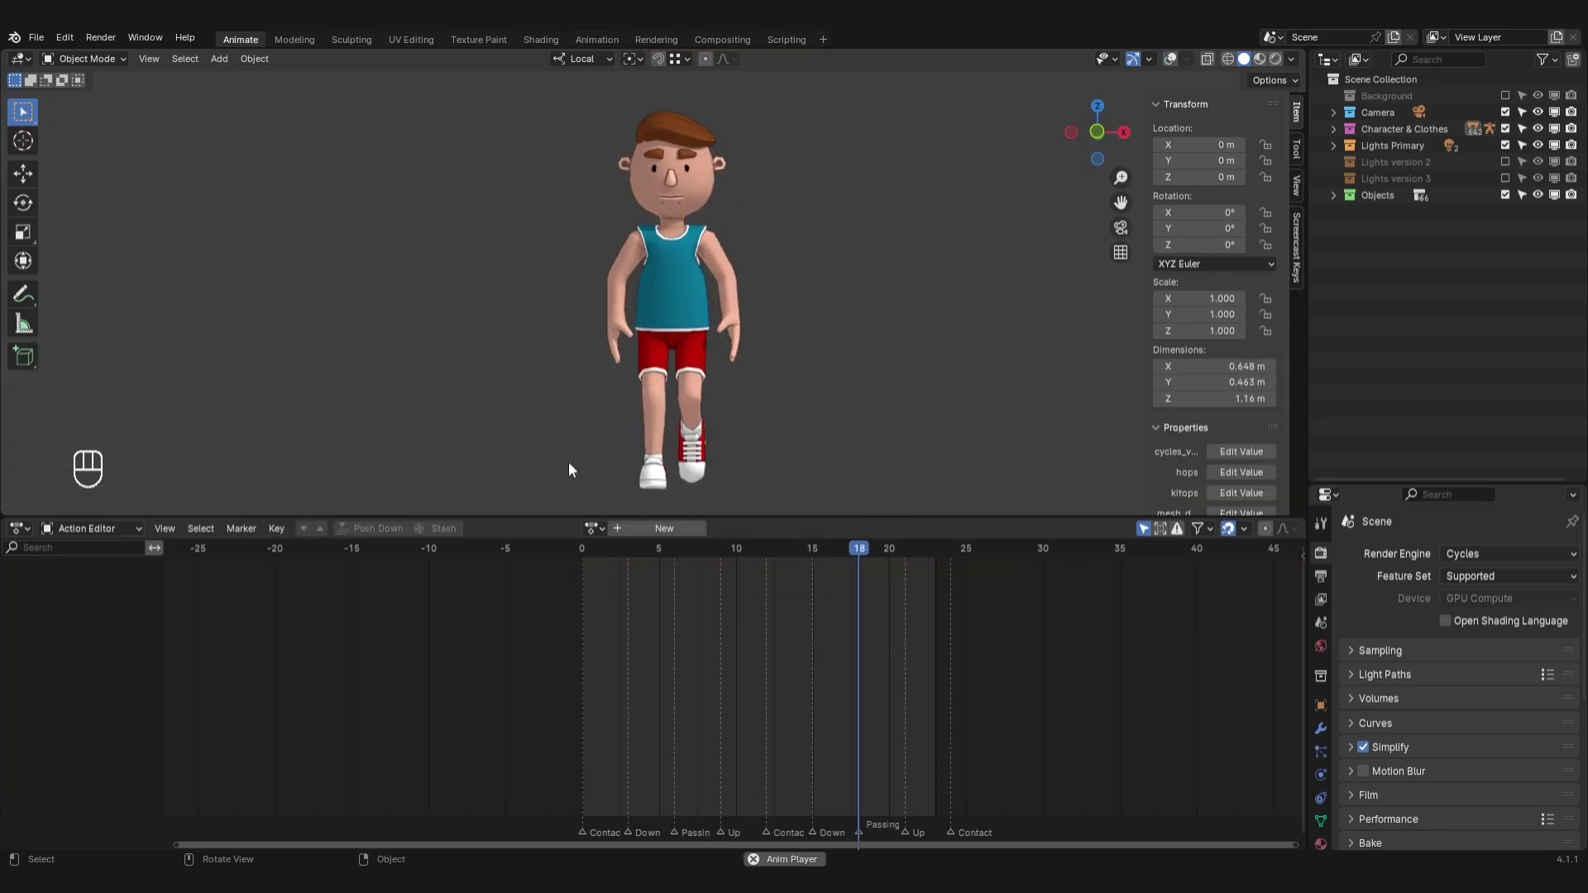
{"action": "mouse_move", "coordinate": [568, 462]}
{"action": "middle_mouse_down"}
{"action": "mouse_move", "coordinate": [1288, 459]}
{"action": "mouse_move", "coordinate": [28, 459]}
{"action": "mouse_move", "coordinate": [577, 442]}
{"action": "middle_mouse_up"}
{"action": "key", "text": "ctrl+KP_3"}
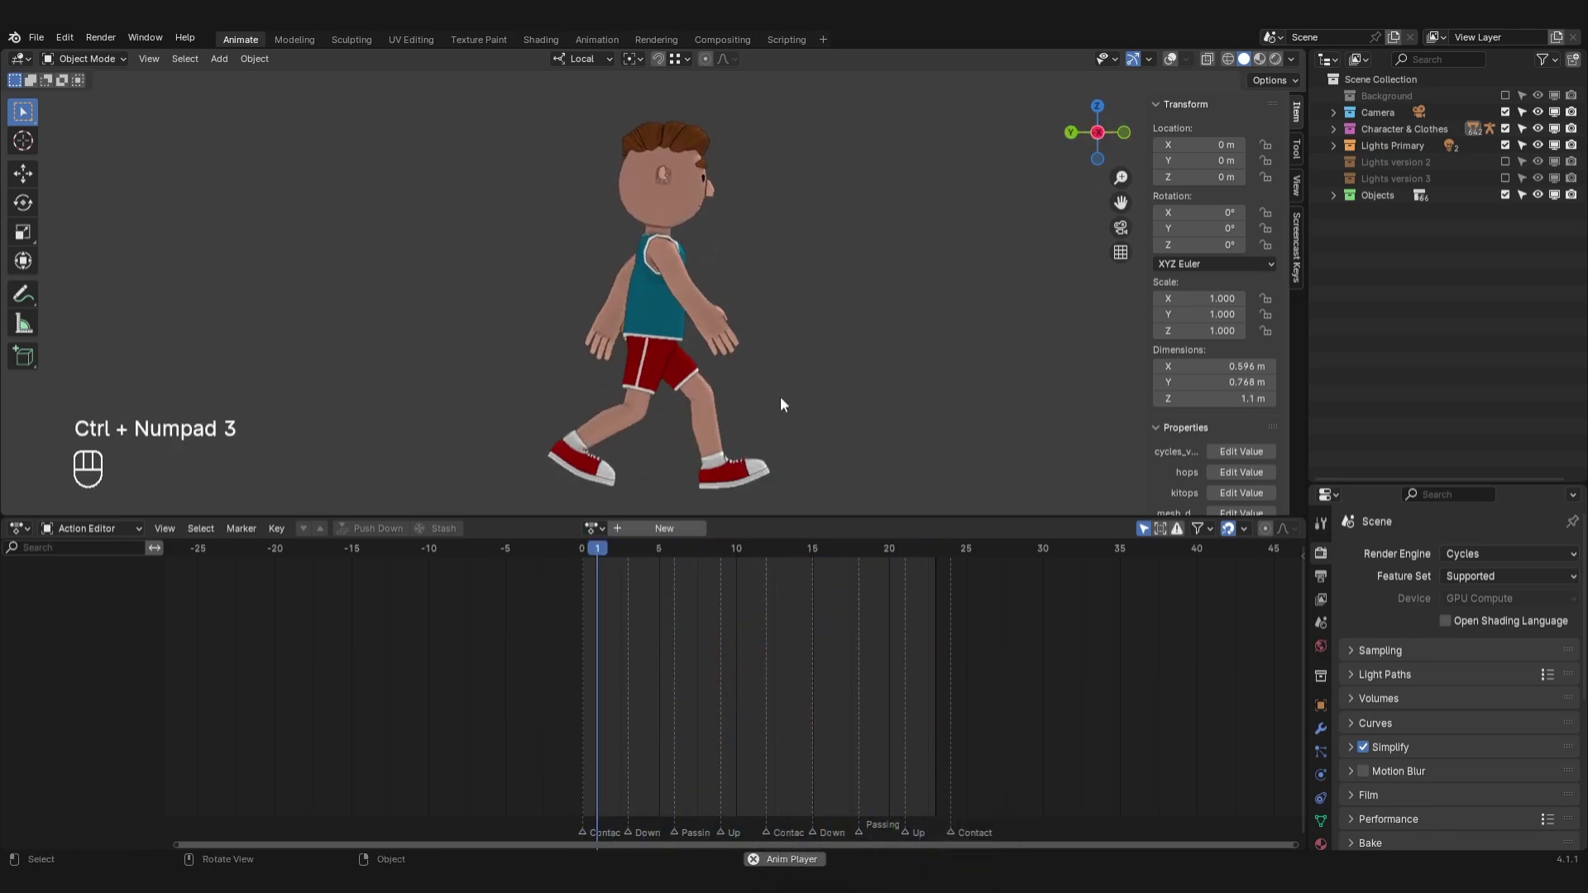